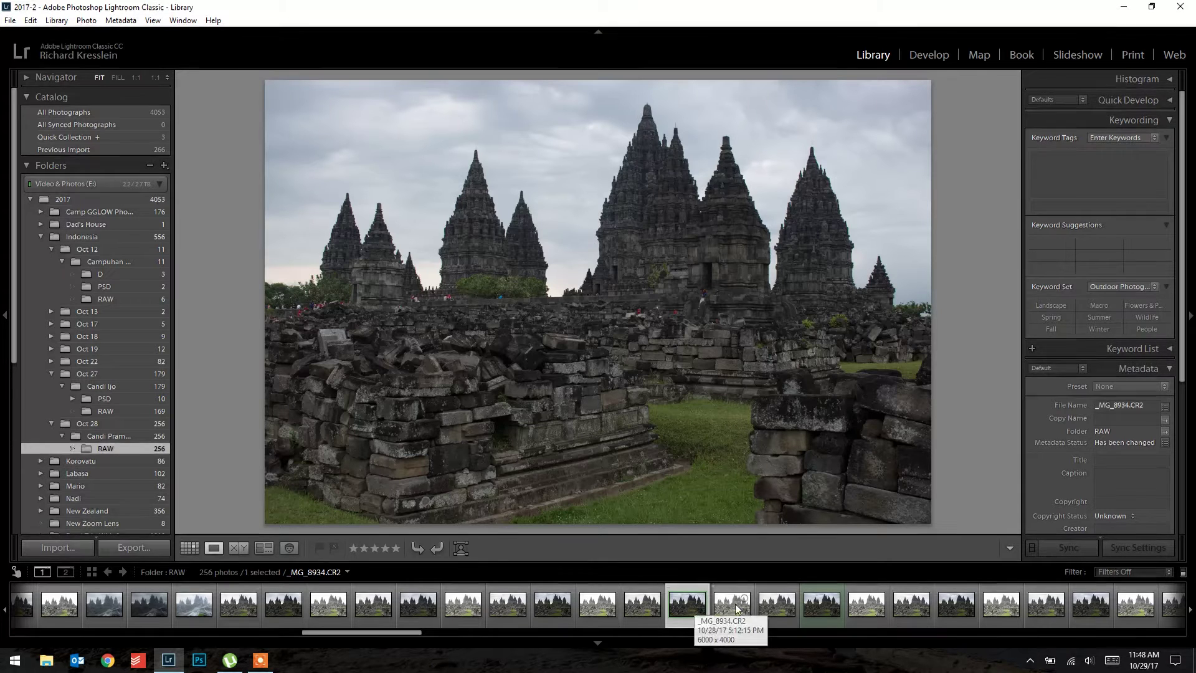
# Give _MG_8937.CR2 the blue colour label and compare it with _MG_8934.CR2.
pyautogui.click(820, 611)
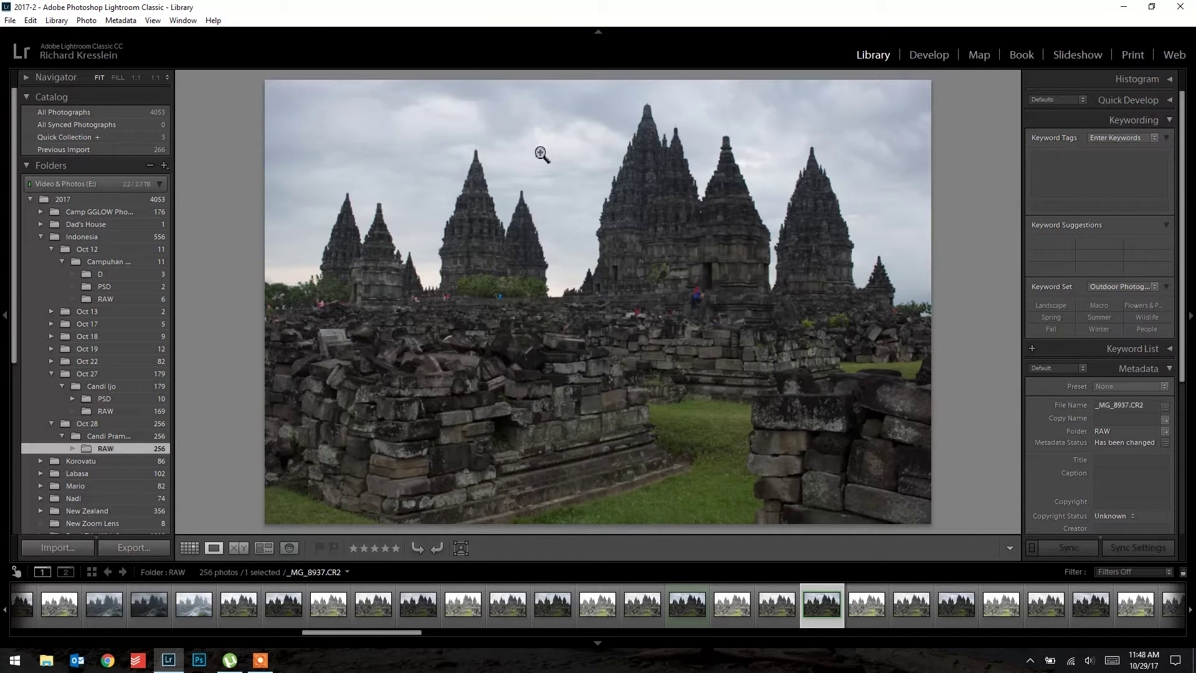
pyautogui.press('9')
pyautogui.click(686, 608)
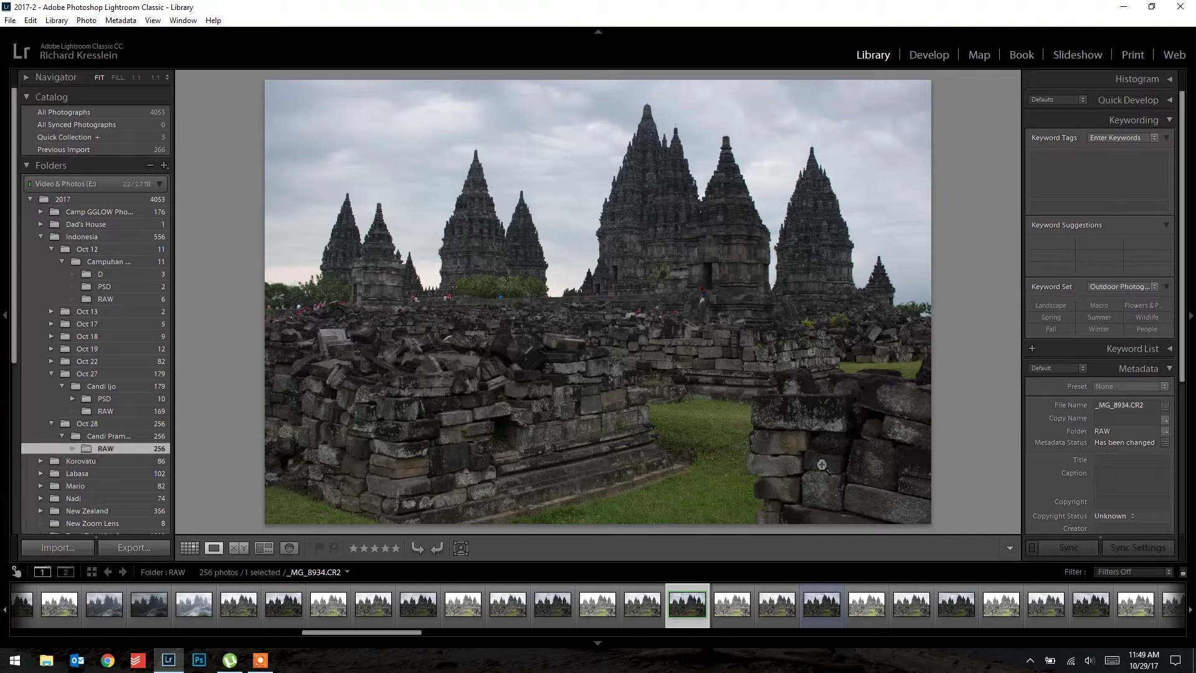
pyautogui.click(823, 602)
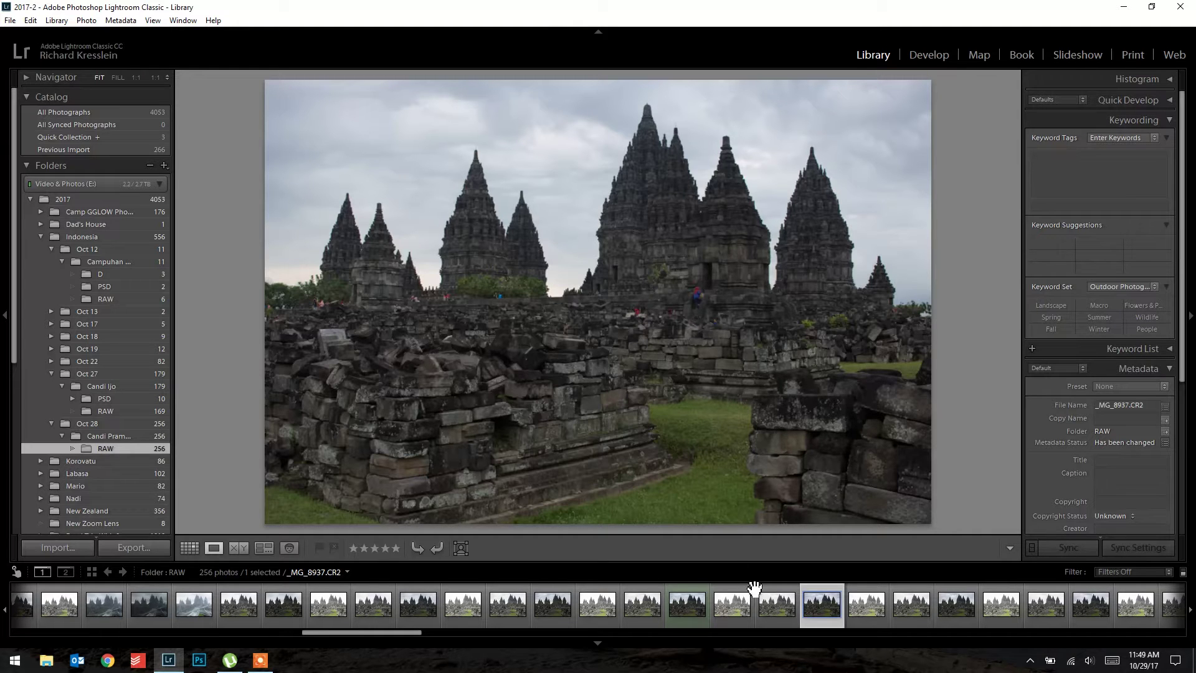
# Browse the temple shots from _MG_8936.CR2 to _MG_8954.CR2 at full-image view, comparing where the visitors stand.
pyautogui.click(764, 615)
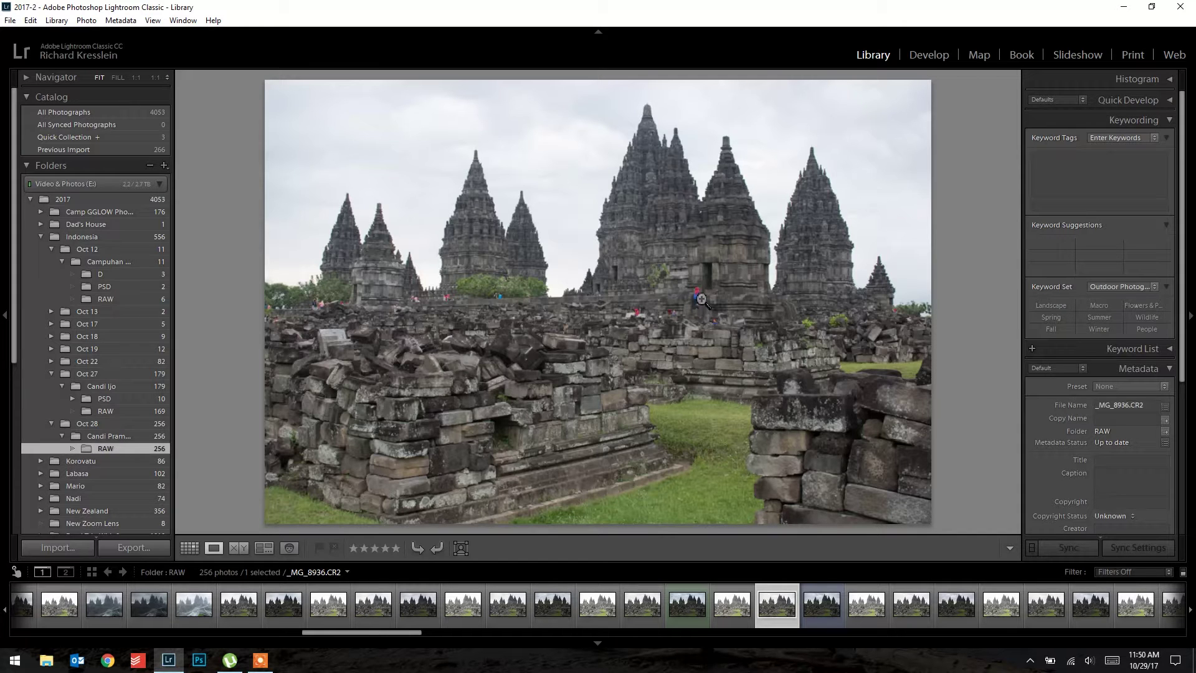
pyautogui.click(909, 605)
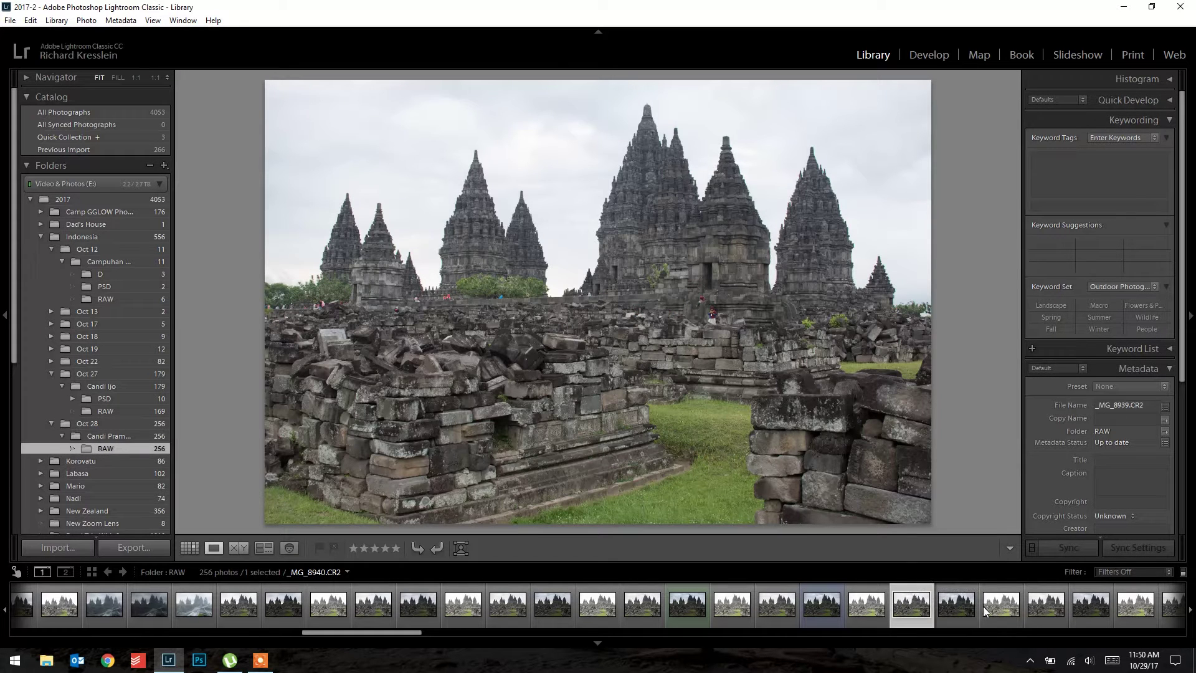
pyautogui.click(1042, 615)
pyautogui.scroll(-3, 1042, 614)
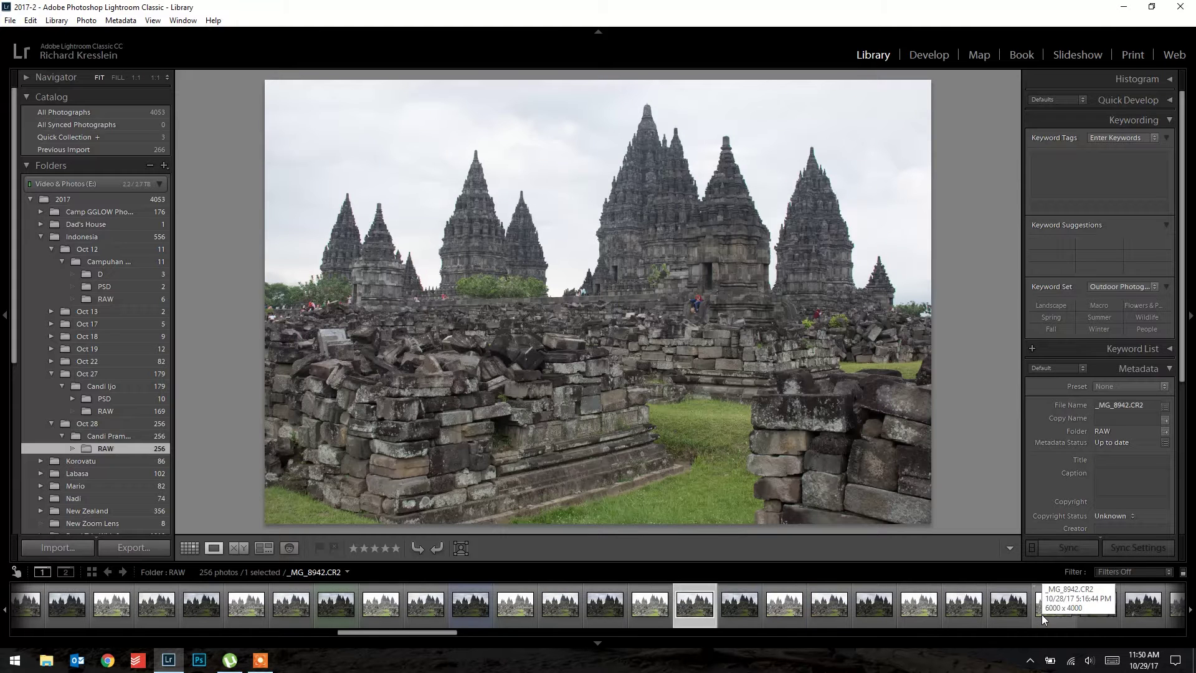
pyautogui.click(861, 611)
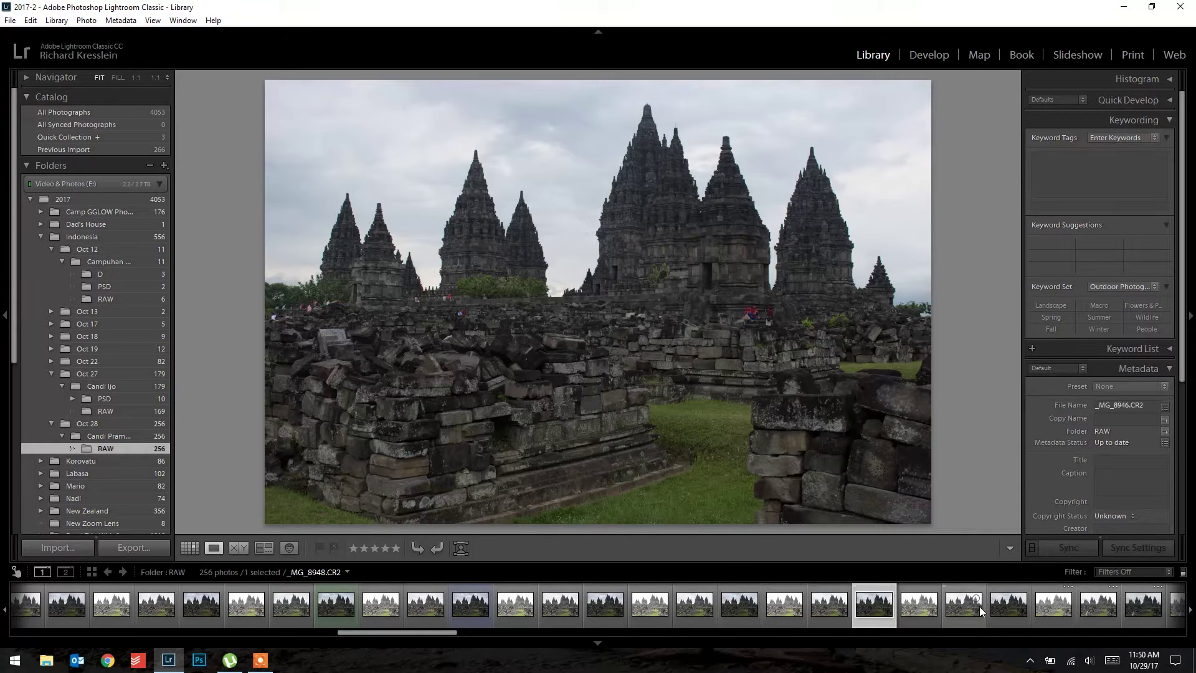
pyautogui.click(1007, 608)
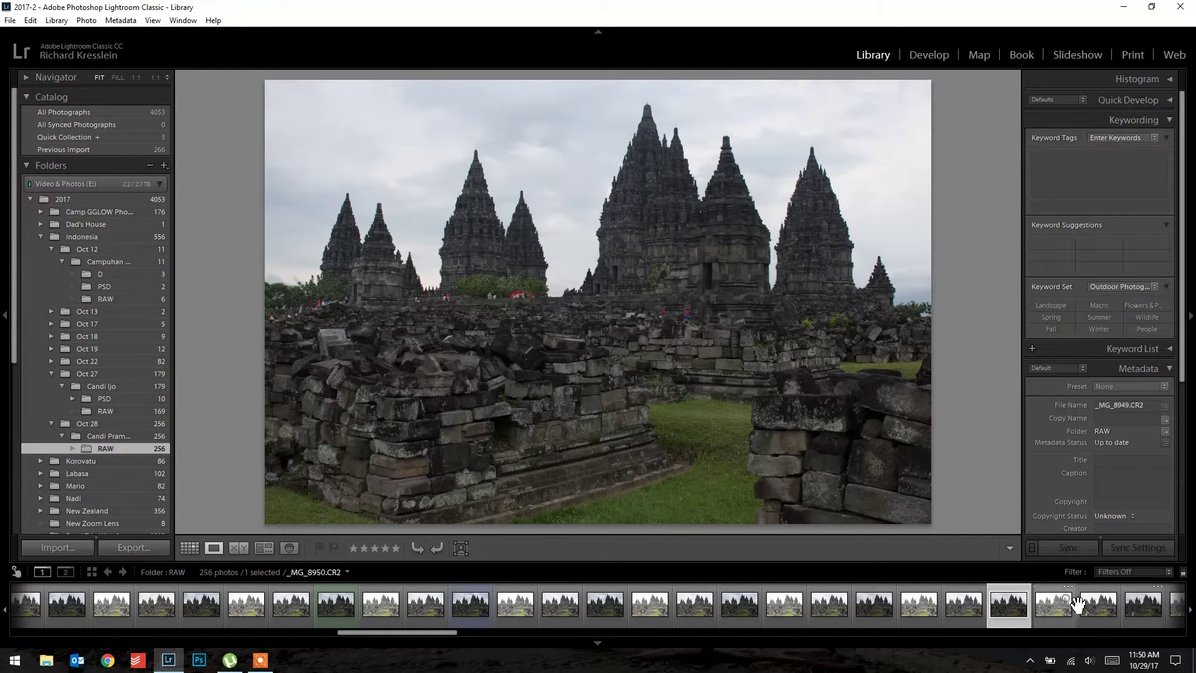
pyautogui.click(1095, 602)
pyautogui.press('Right')
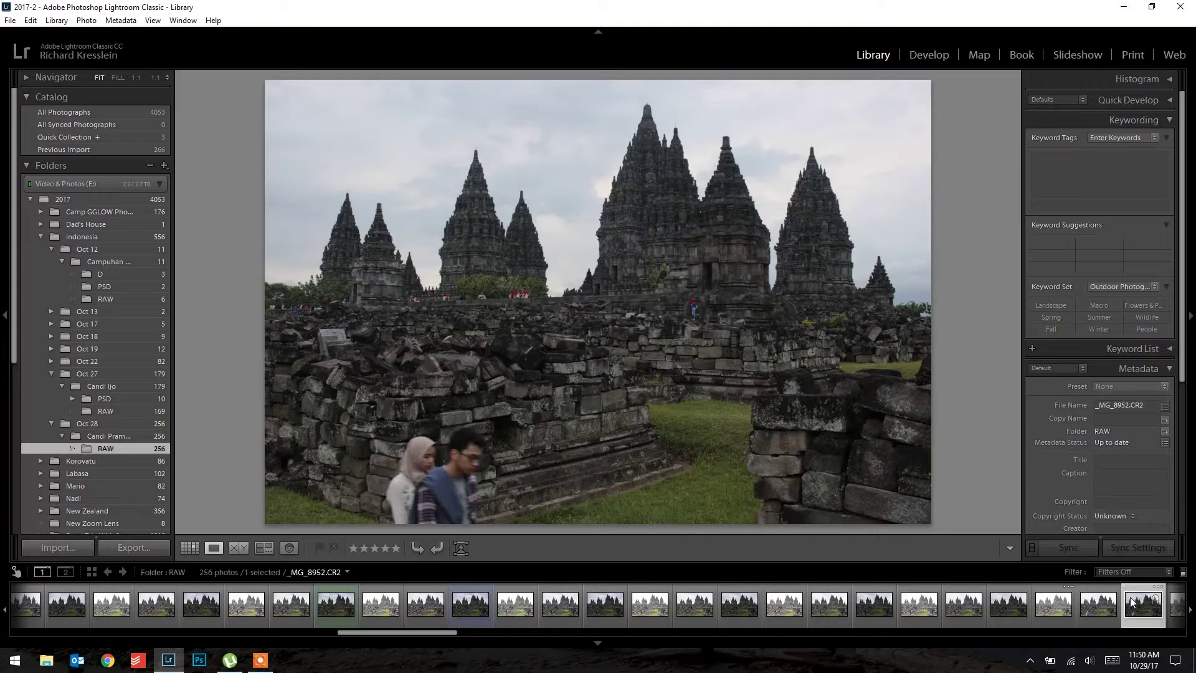
pyautogui.click(610, 630)
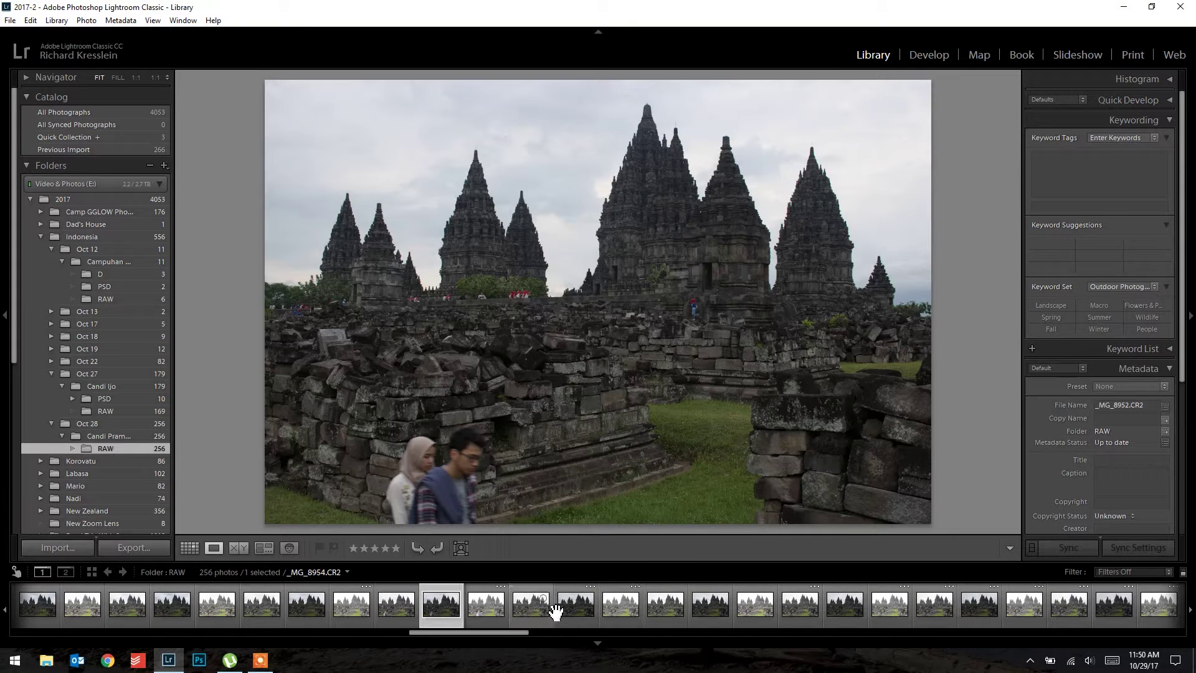
pyautogui.click(518, 608)
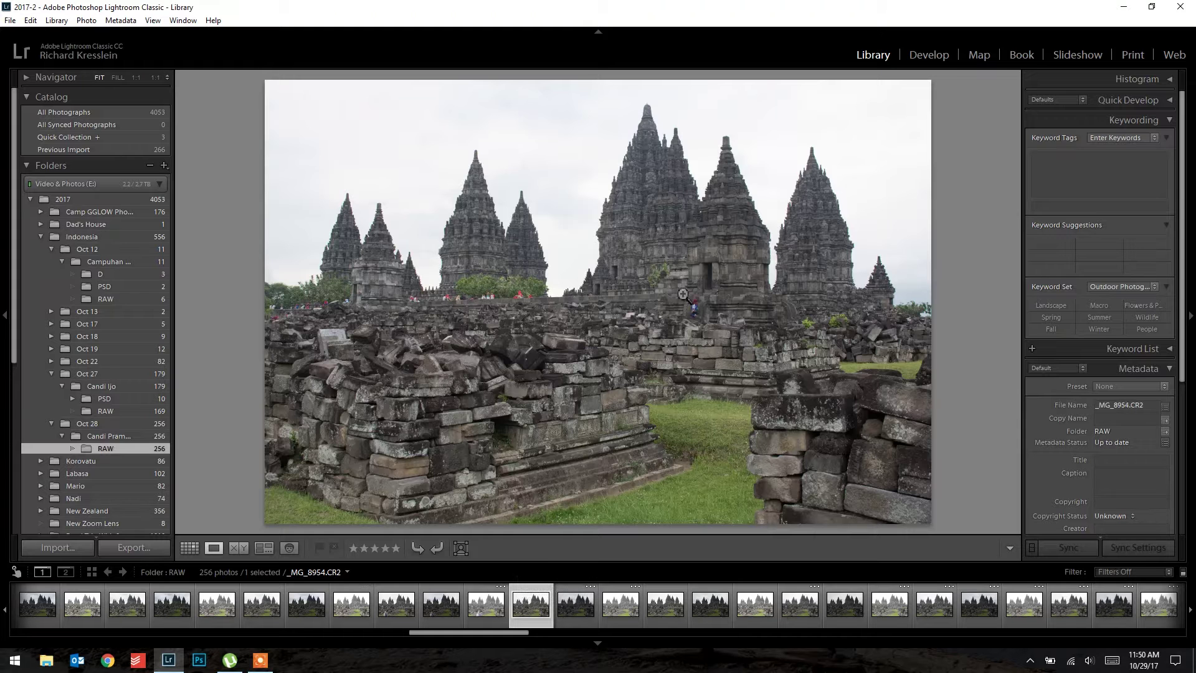
# Compare the visitors near the central temple at 1:1 across the frames, and rate _MG_8945.CR2 and _MG_8936.CR2 five stars.
pyautogui.scroll(3, 215, 607)
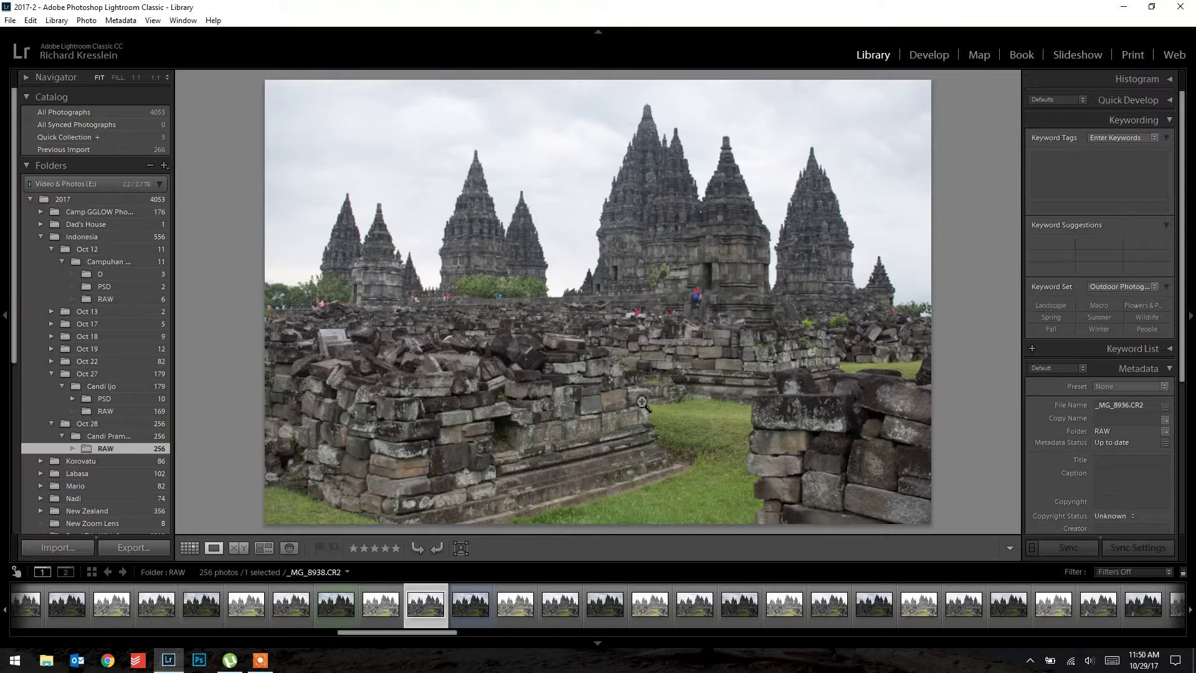
pyautogui.click(703, 280)
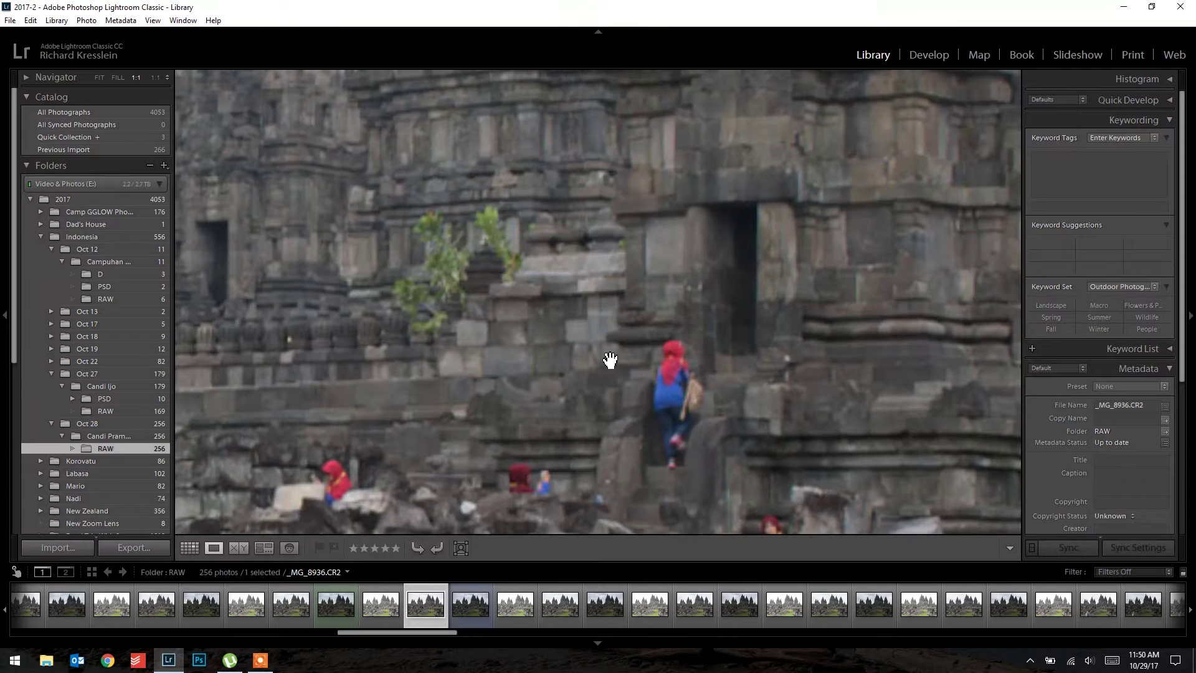
pyautogui.moveTo(609, 355); pyautogui.dragTo(573, 349)
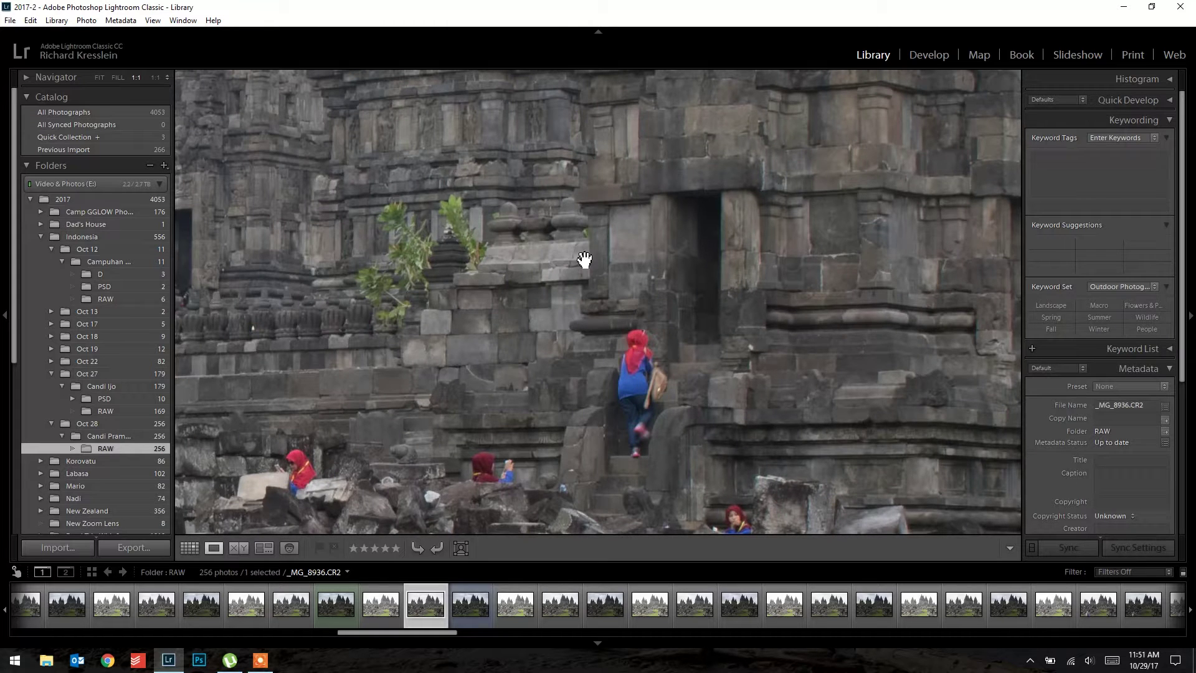
pyautogui.moveTo(496, 334); pyautogui.dragTo(848, 459)
pyautogui.moveTo(571, 467); pyautogui.dragTo(715, 435)
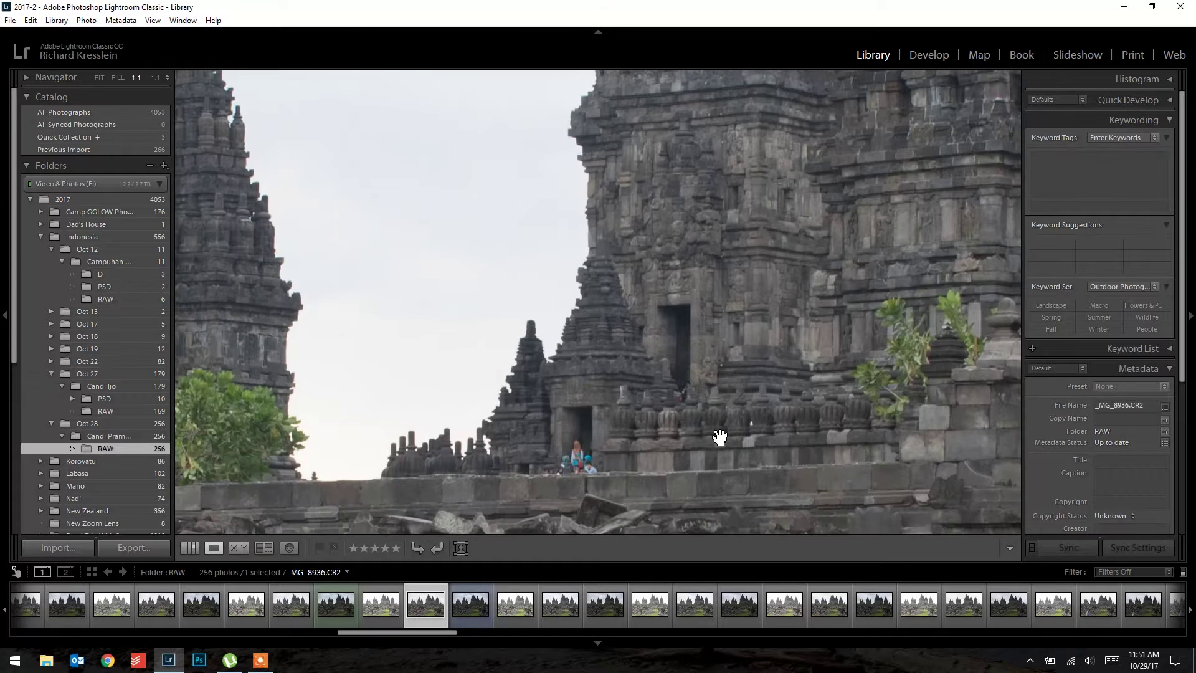
pyautogui.click(569, 605)
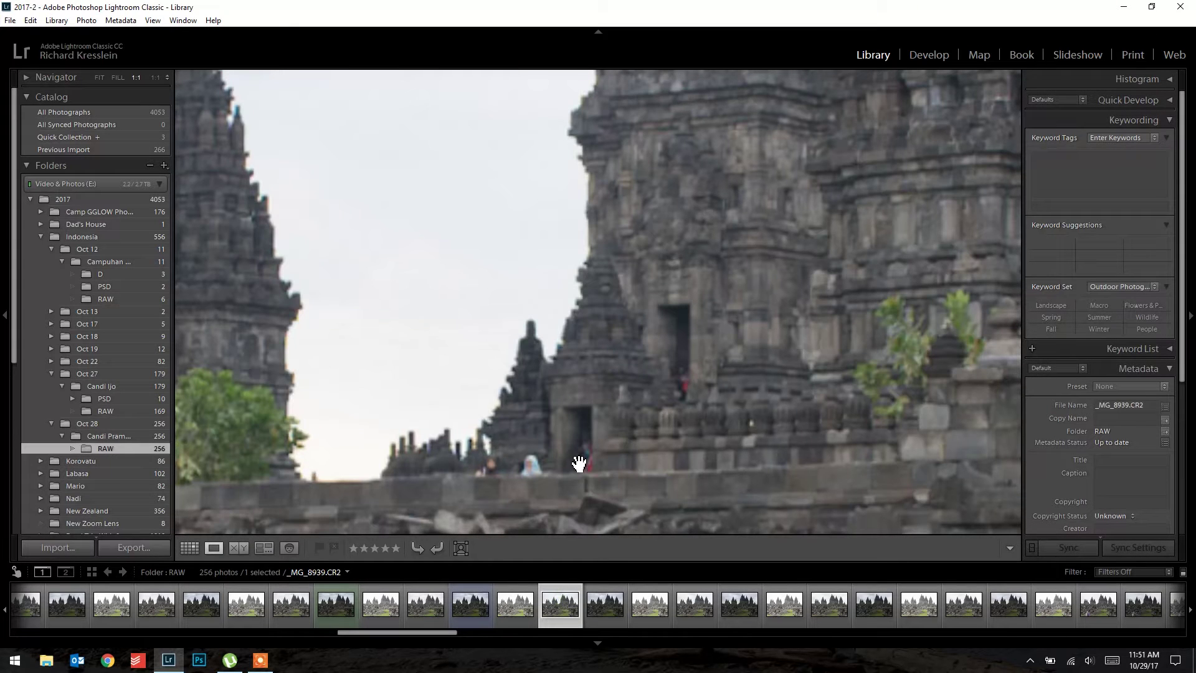
pyautogui.click(689, 608)
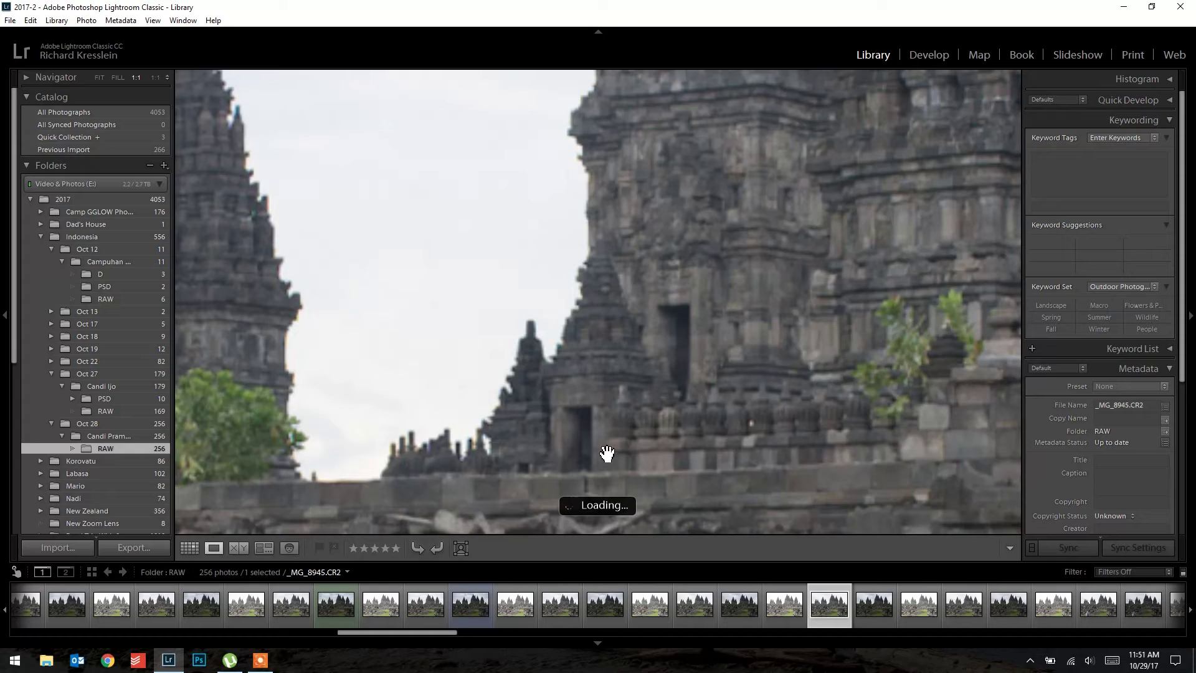
pyautogui.press('5')
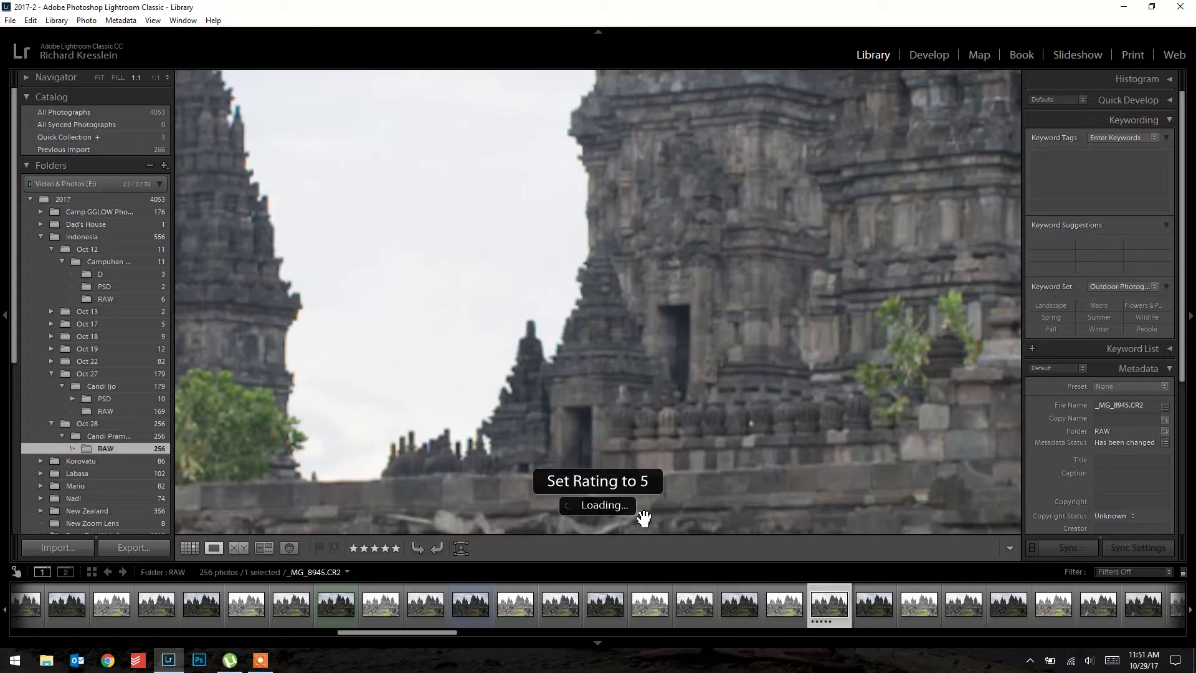
pyautogui.click(423, 605)
pyautogui.press('5')
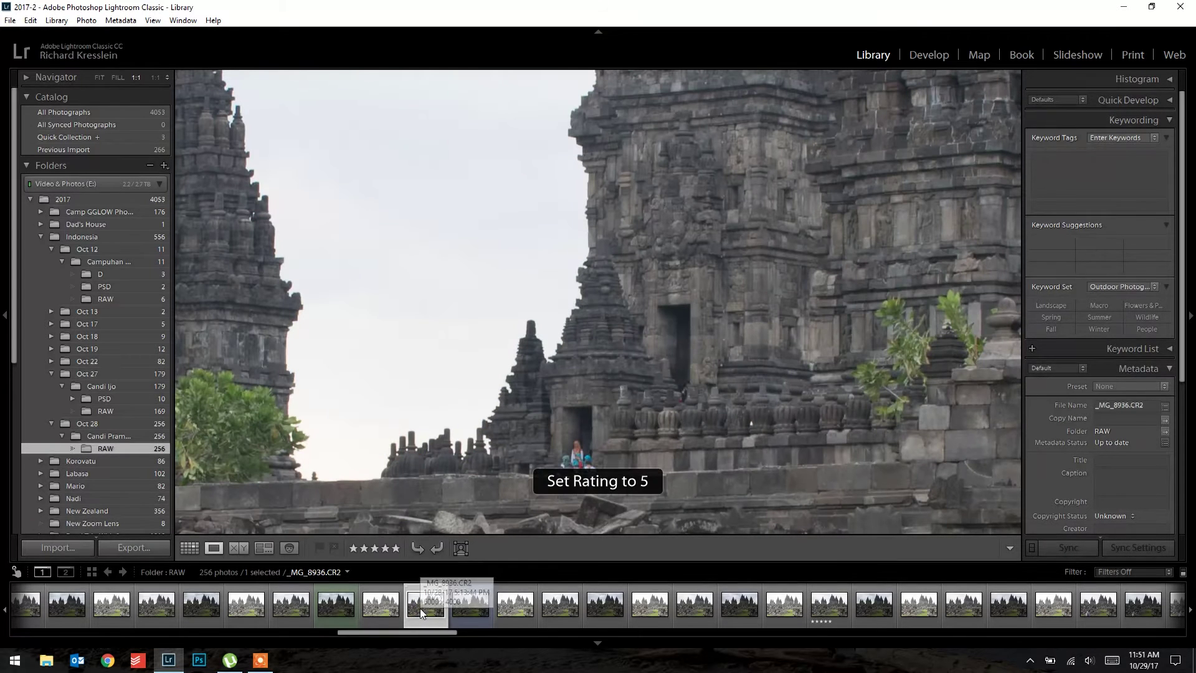
# Compare the visitors' positions on the temple steps and along the wall at 1:1 between _MG_8936.CR2 and _MG_8945.CR2.
pyautogui.click(715, 325)
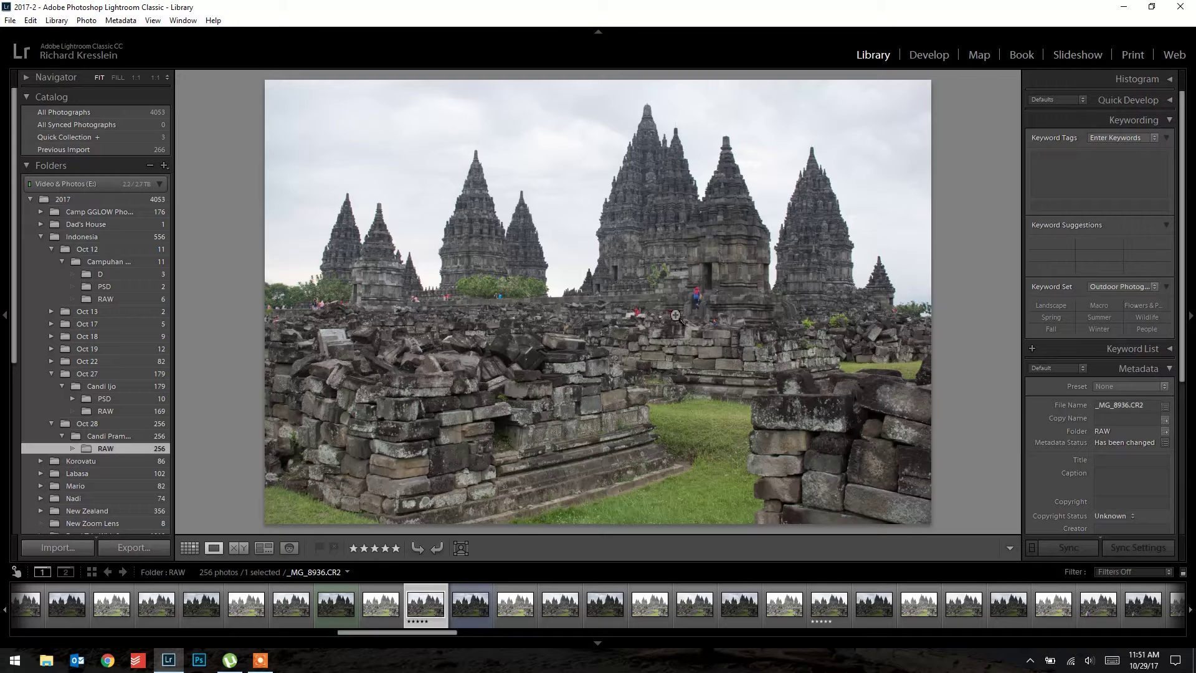
pyautogui.click(700, 319)
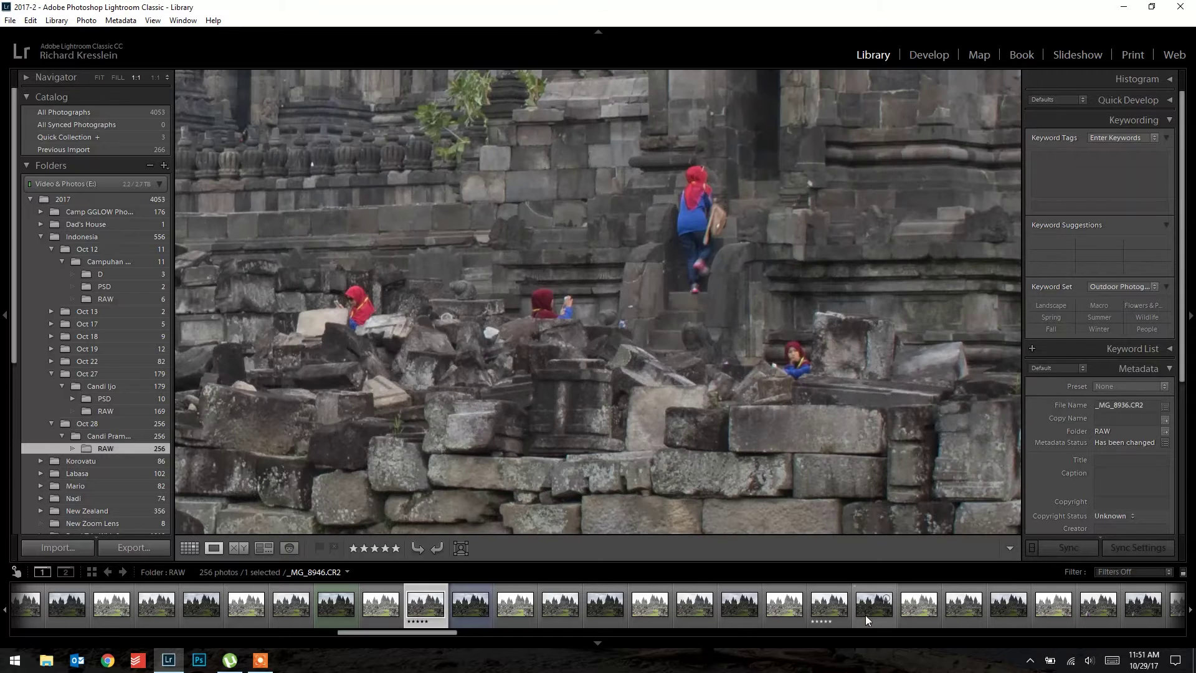
pyautogui.click(827, 608)
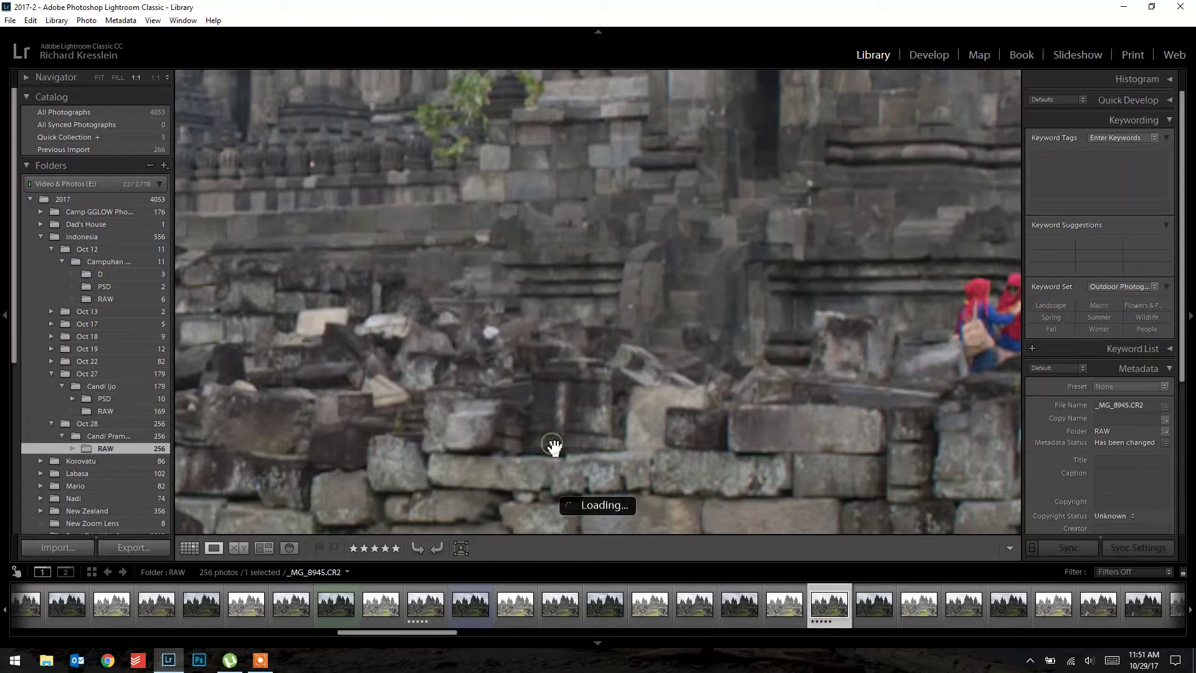
pyautogui.click(447, 365)
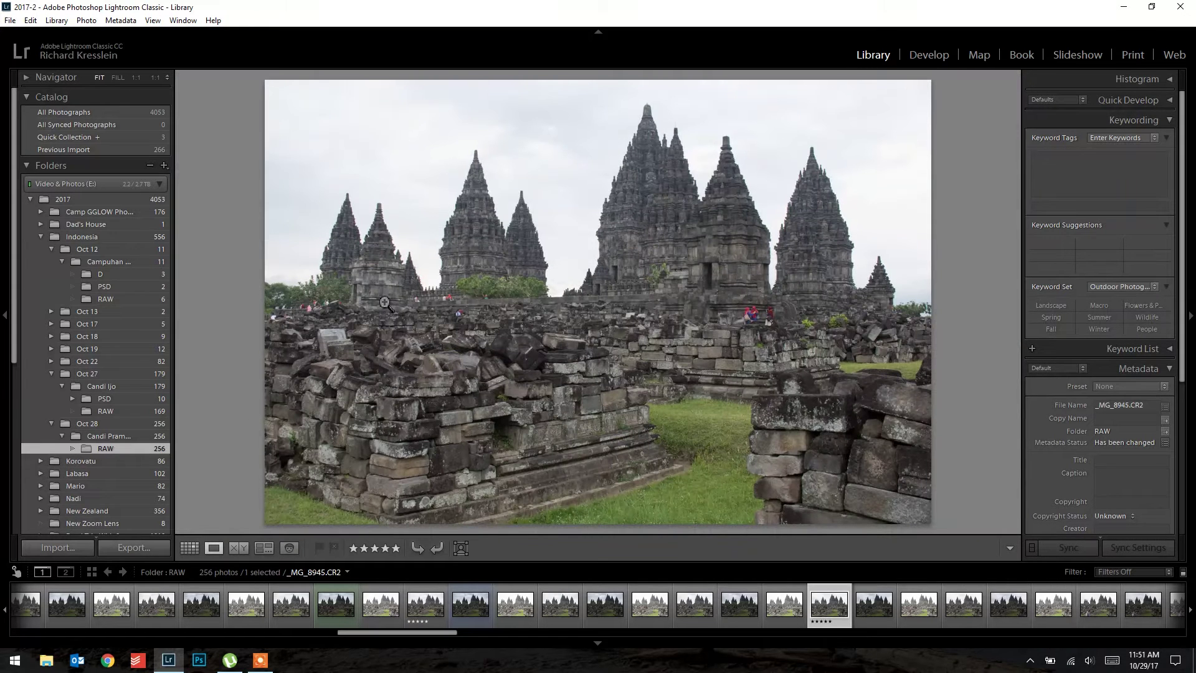
pyautogui.click(411, 603)
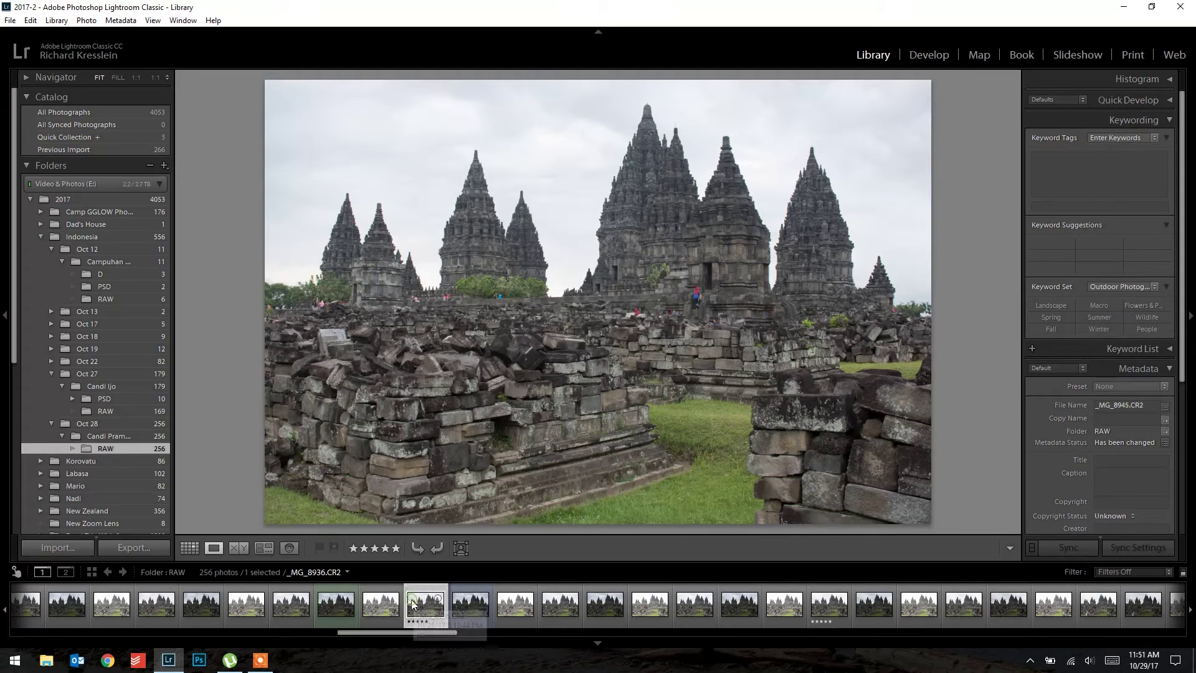
pyautogui.click(438, 303)
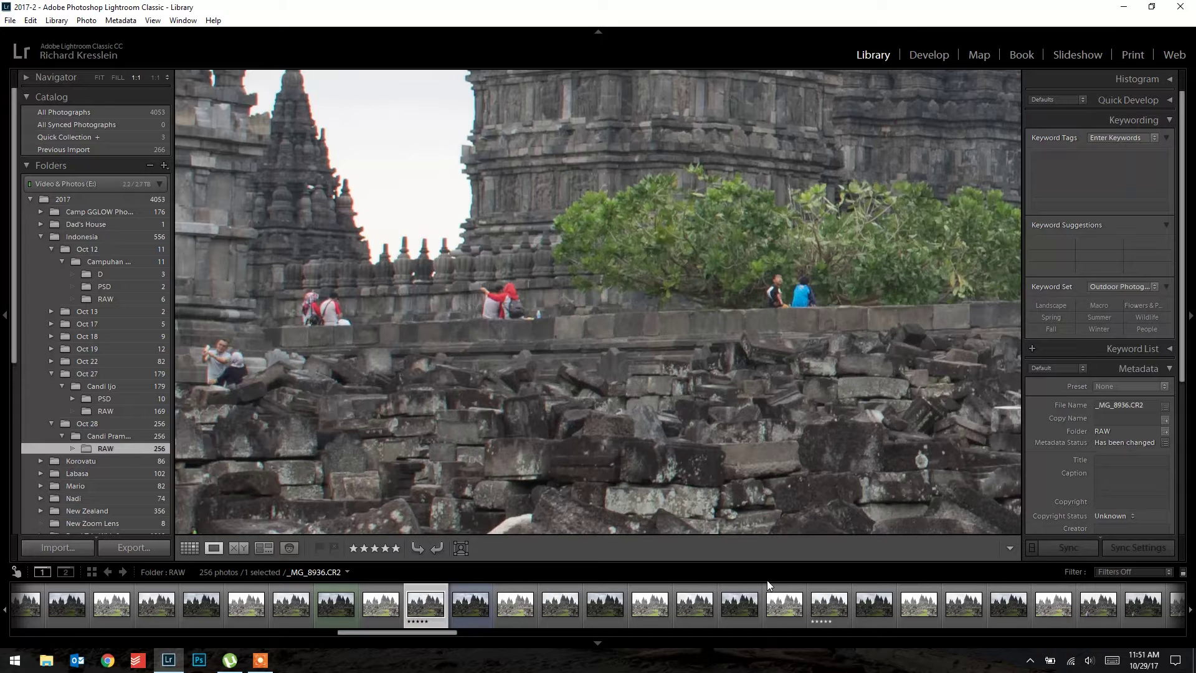
pyautogui.click(825, 605)
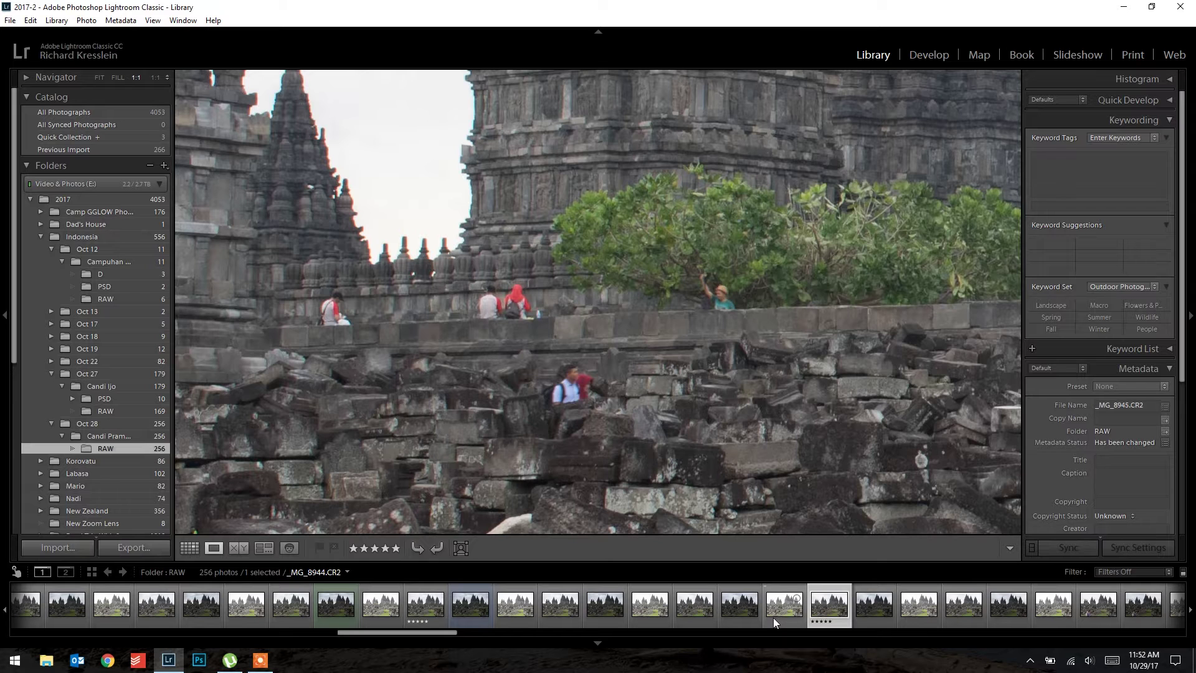
# Check the wall beside the bushes for visitors in further frames at 1:1, and rate _MG_8966.CR2 five stars.
pyautogui.click(951, 603)
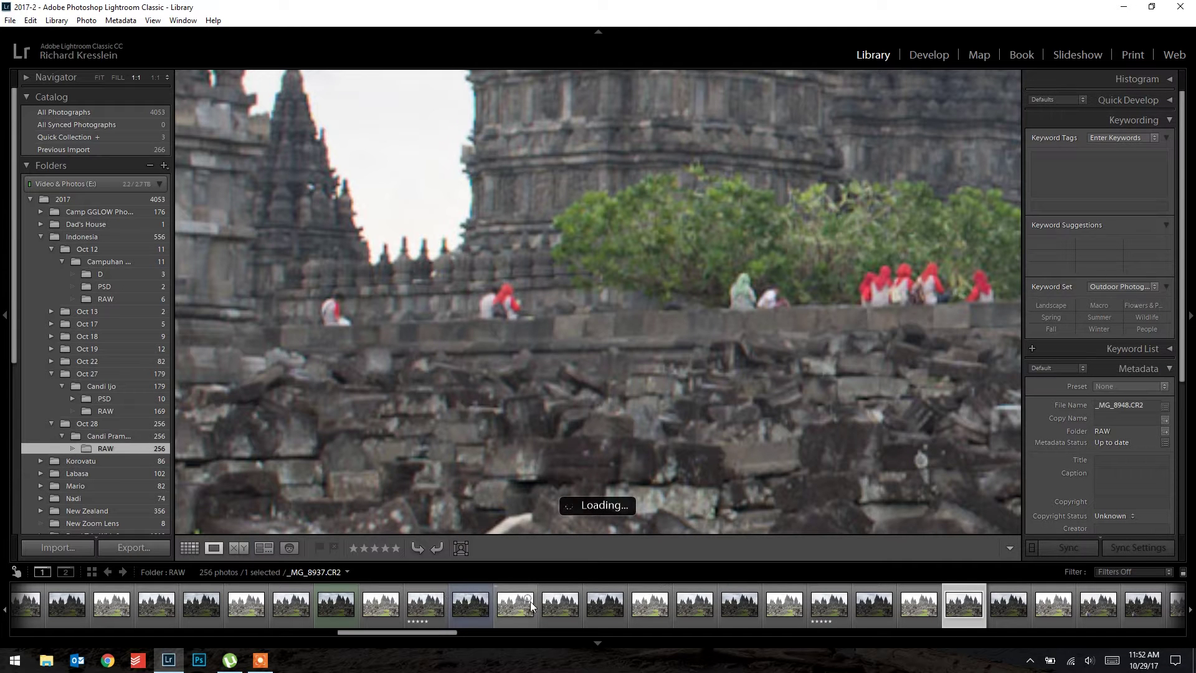
pyautogui.click(642, 616)
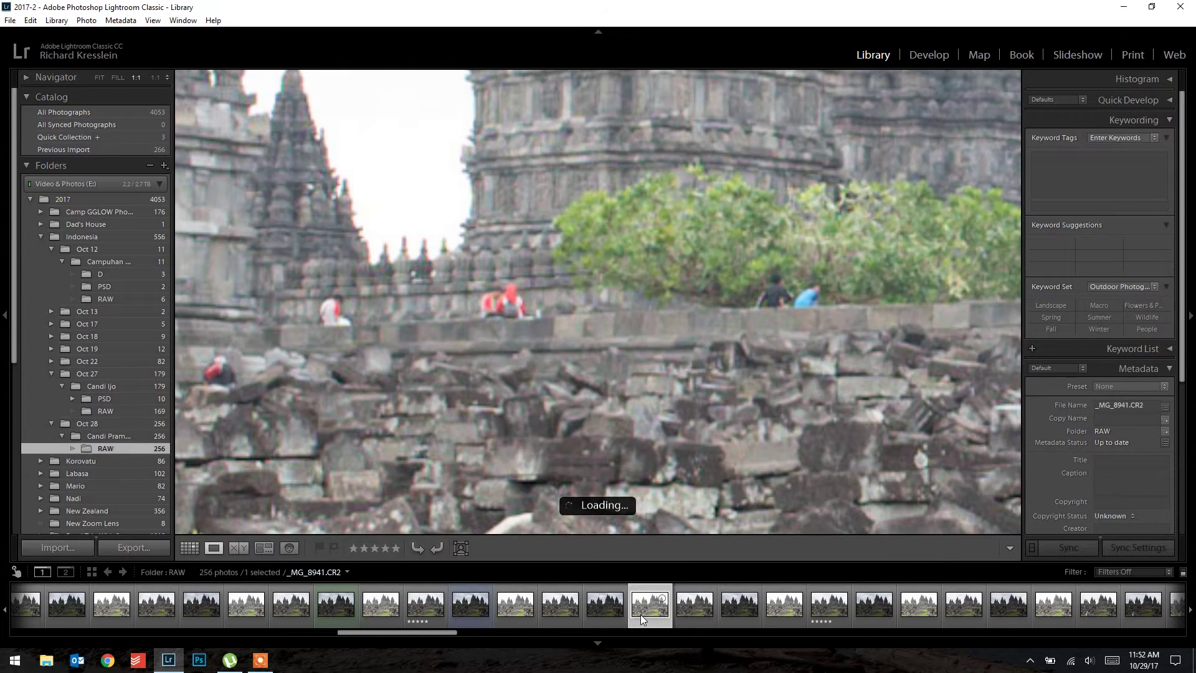
pyautogui.click(1101, 612)
pyautogui.press('Right')
pyautogui.press('Right')
pyautogui.press('Right')
pyautogui.press('Right')
pyautogui.press('Right')
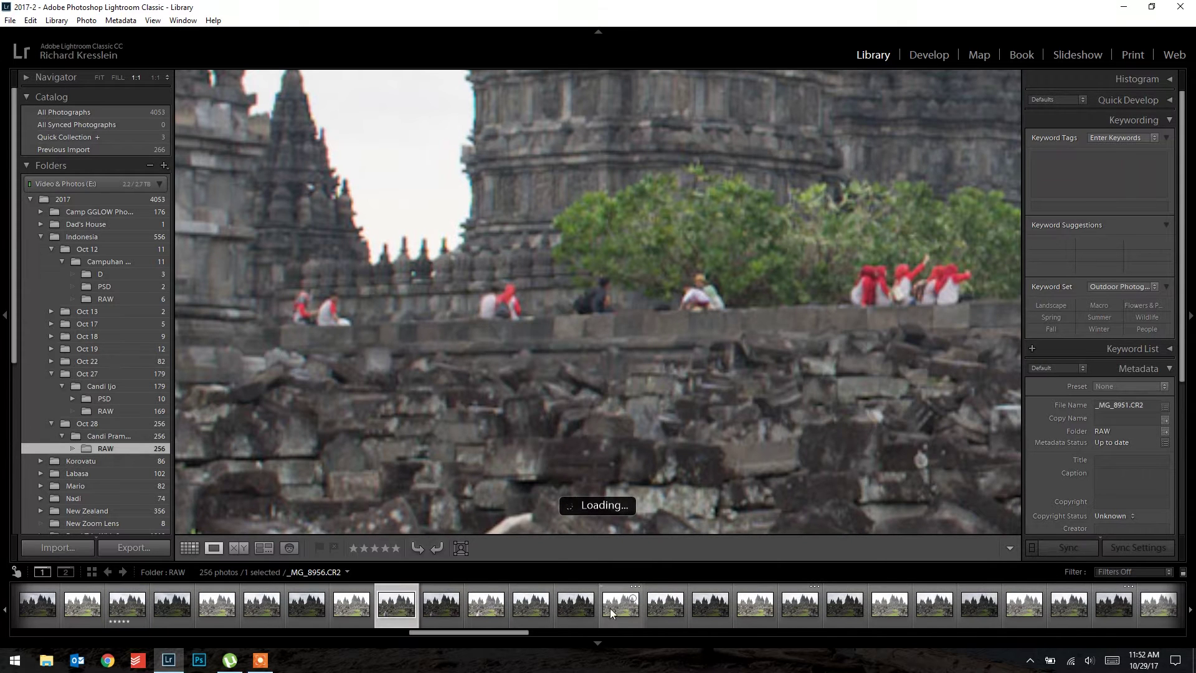
pyautogui.click(519, 611)
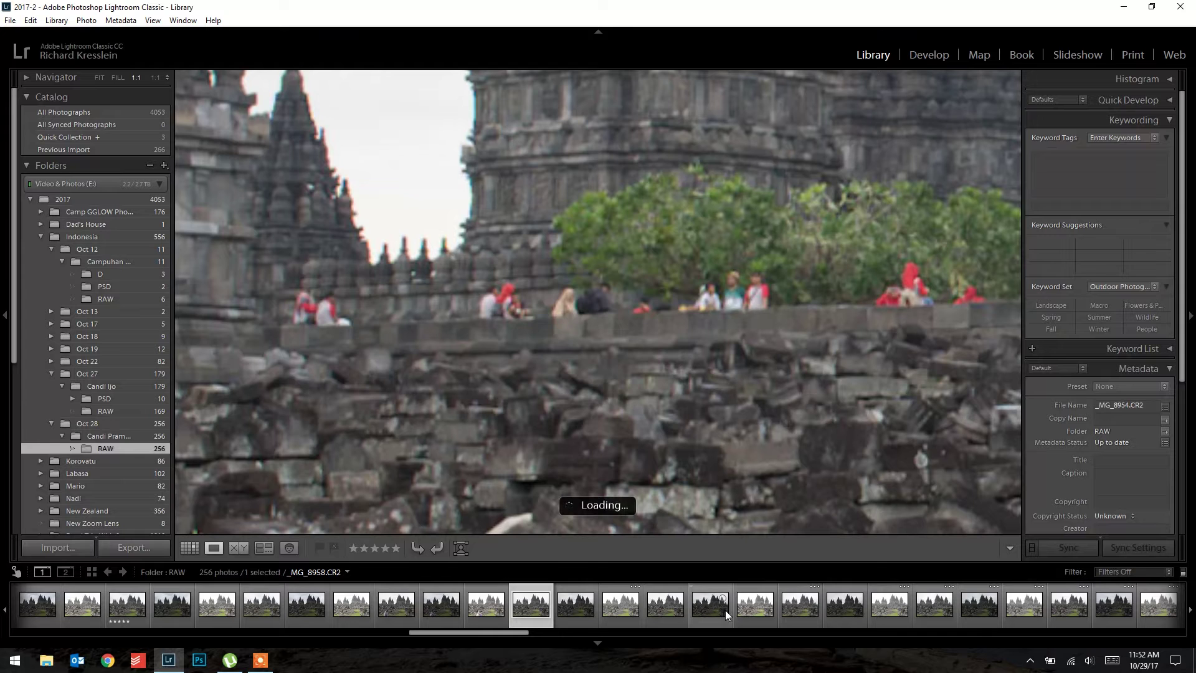
pyautogui.click(663, 608)
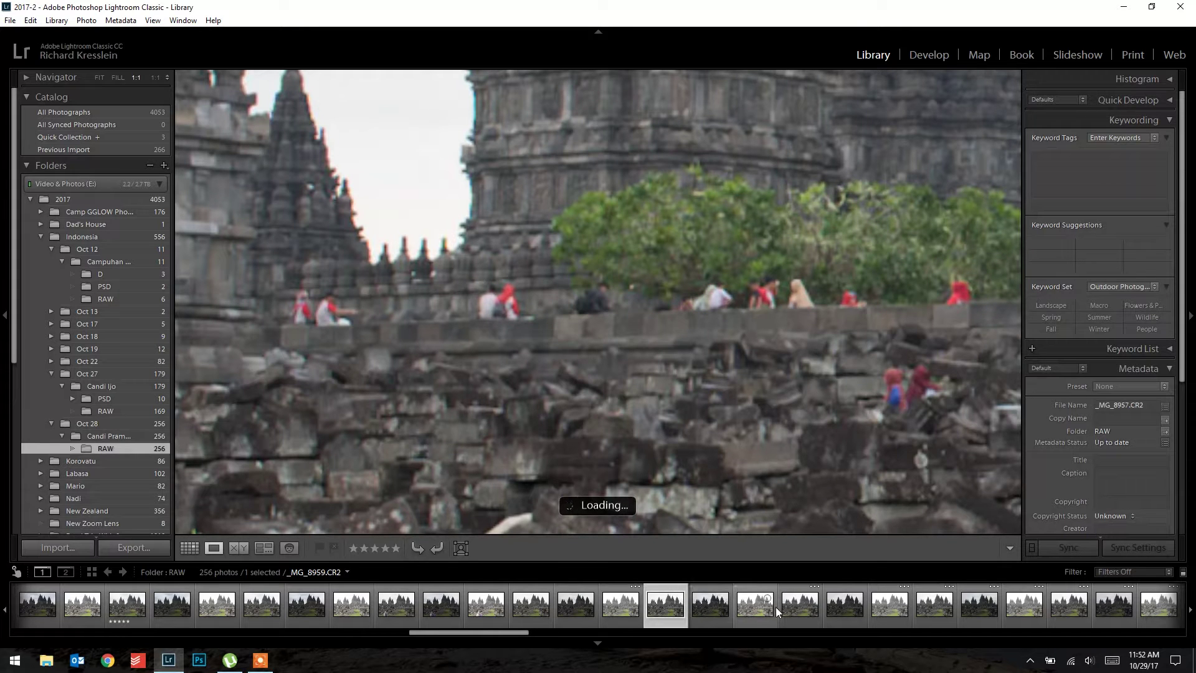
pyautogui.click(798, 614)
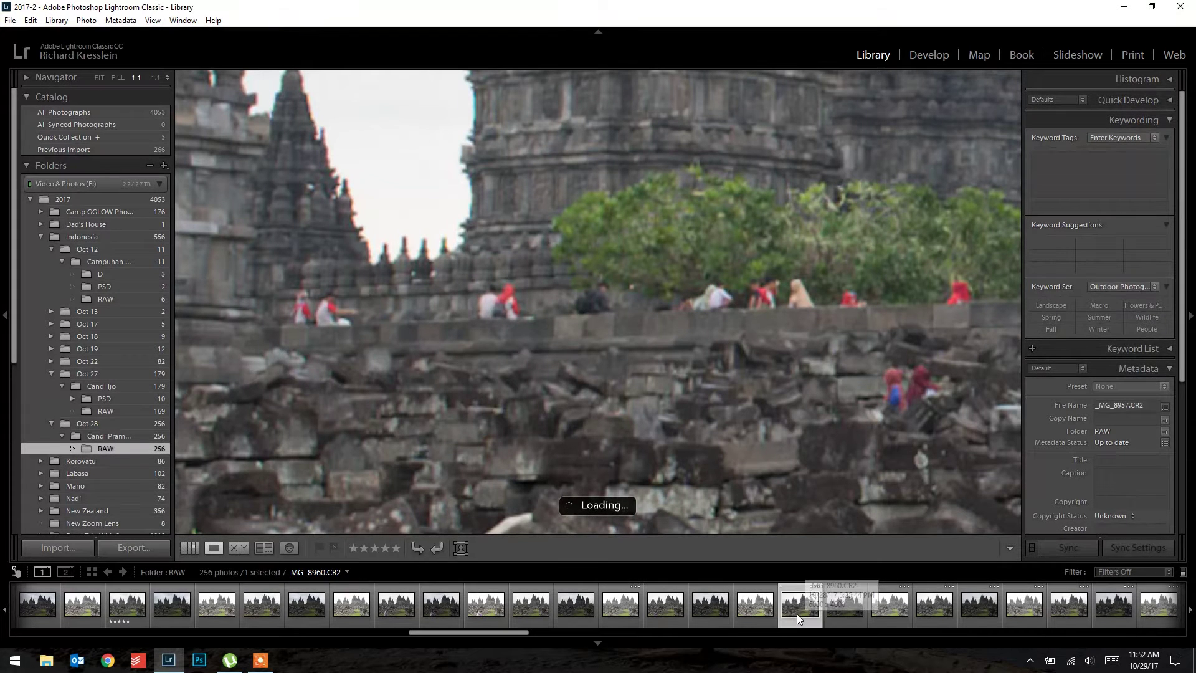
pyautogui.click(928, 610)
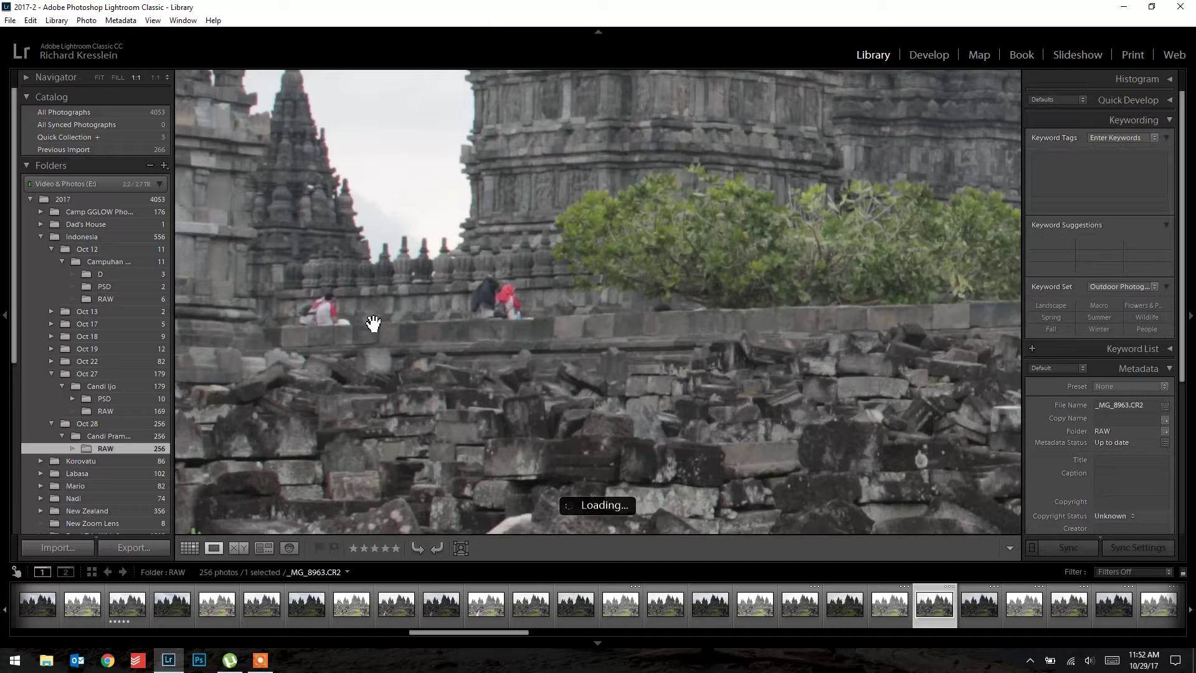
pyautogui.click(1063, 603)
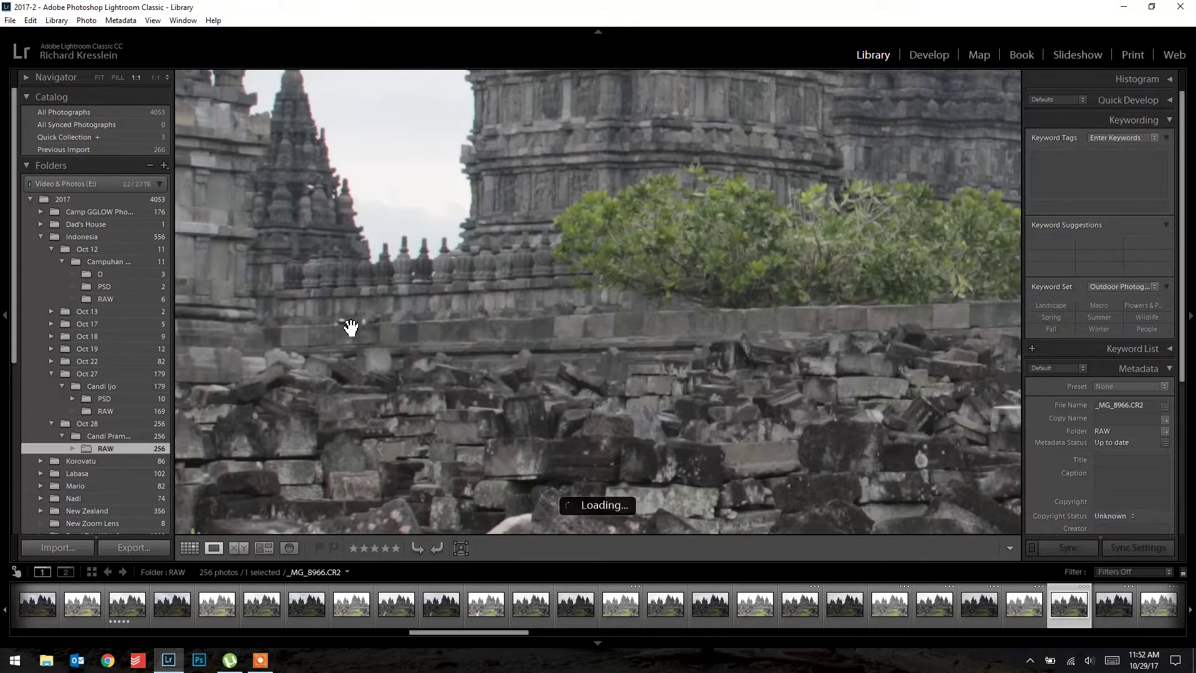
pyautogui.press('5')
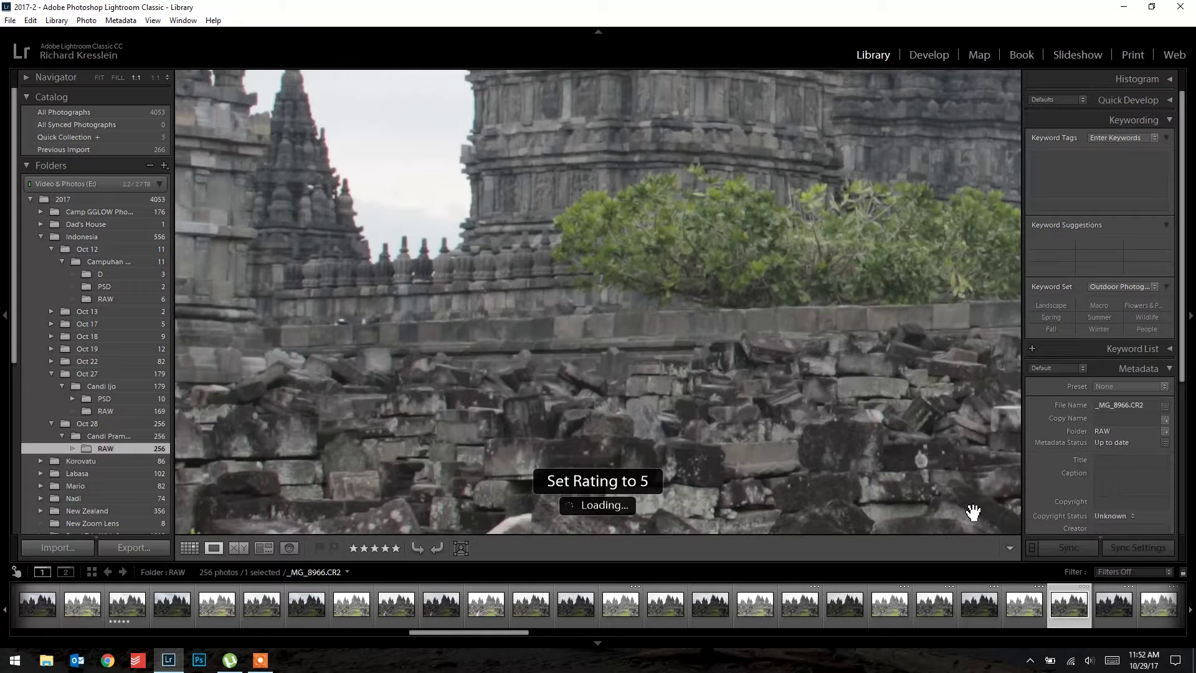
# Compare the visitors around the rubble and green bushes beside the rear temples at 1:1 in _MG_8936.CR2, _MG_8945.CR2 and _MG_8966.CR2.
pyautogui.click(649, 399)
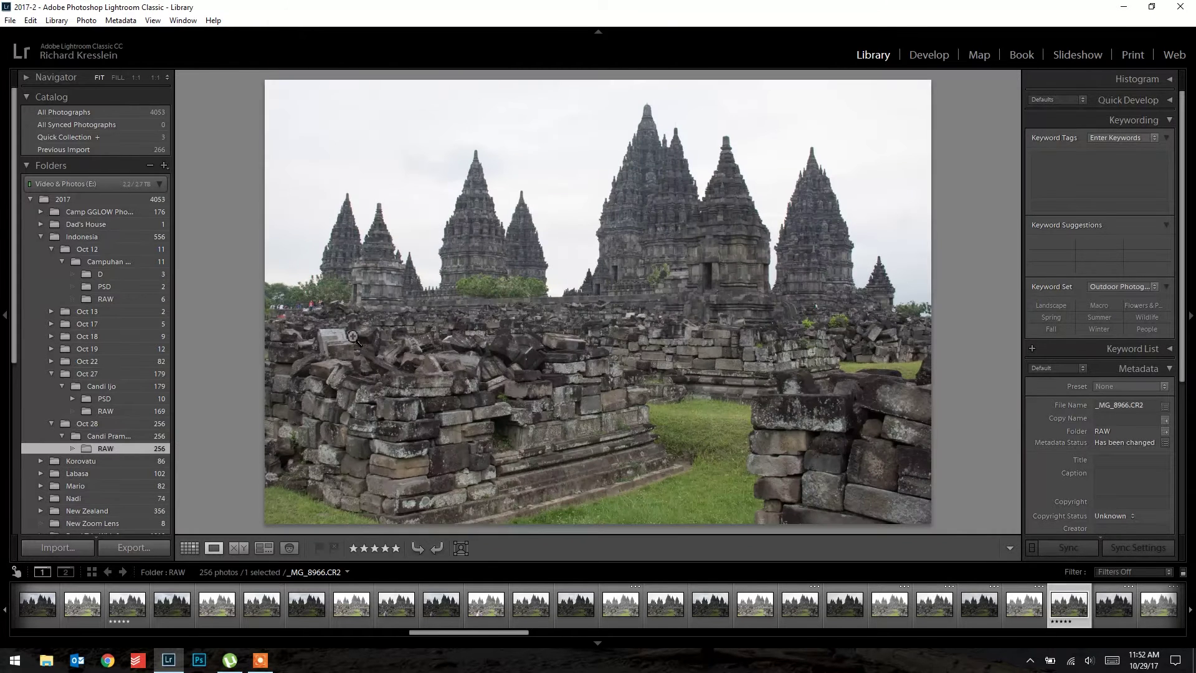
pyautogui.click(127, 605)
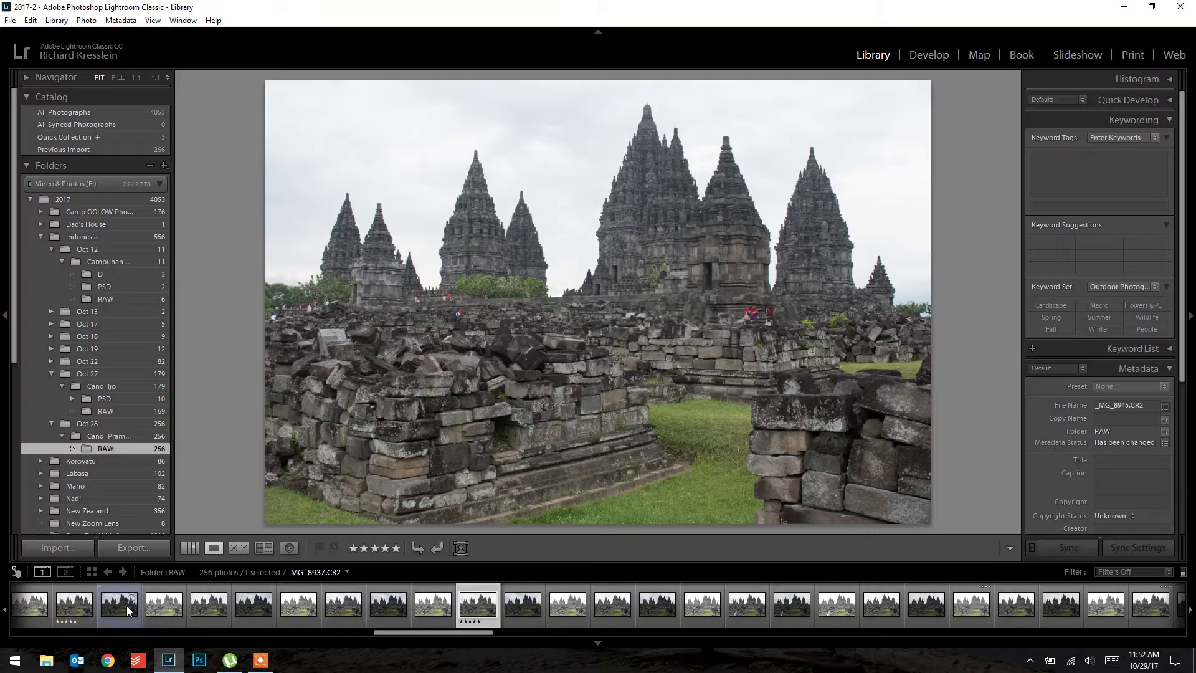
pyautogui.click(74, 603)
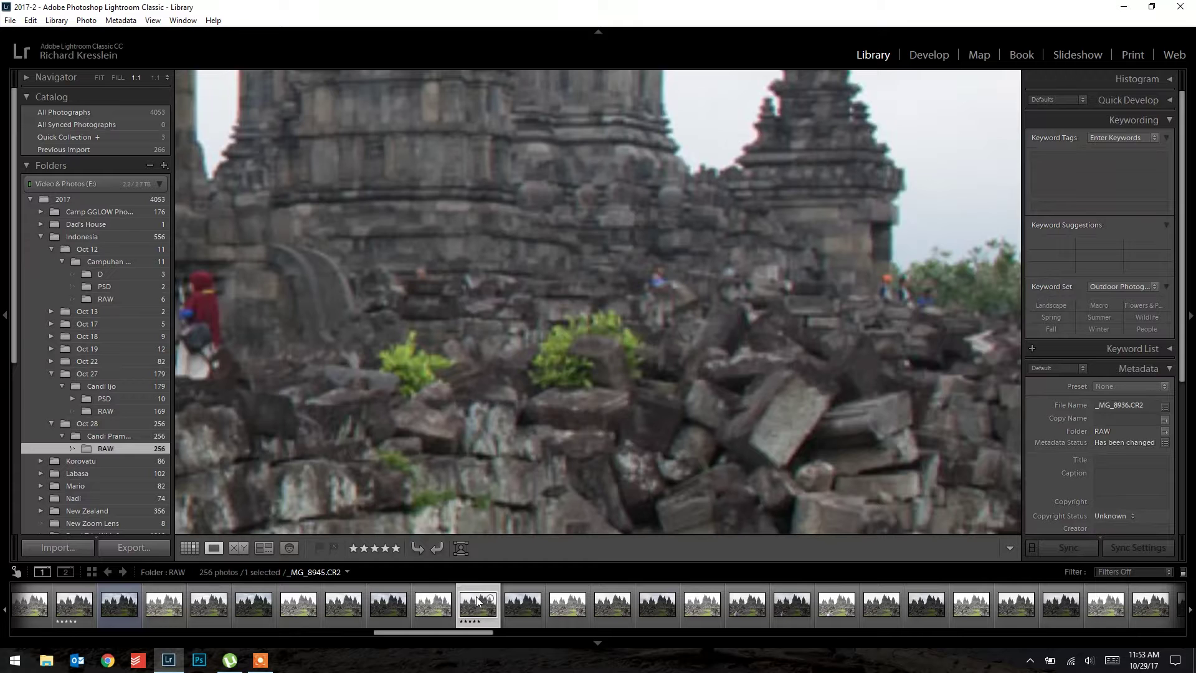
pyautogui.scroll(-3, 1095, 617)
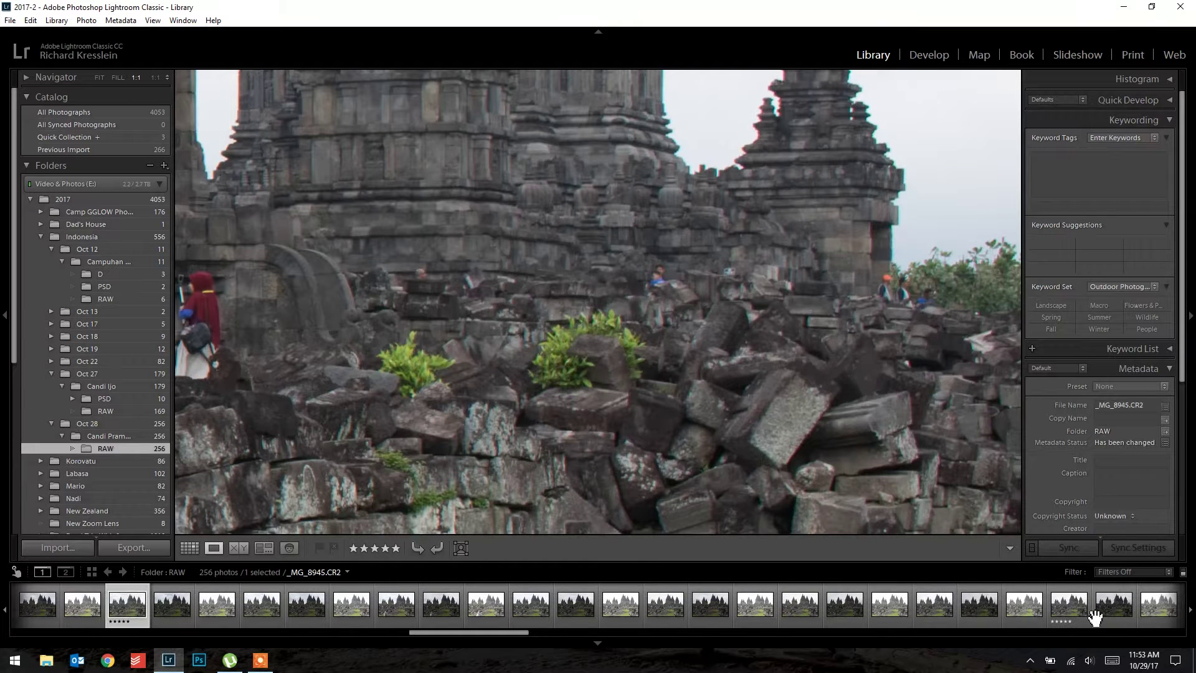
pyautogui.click(1061, 617)
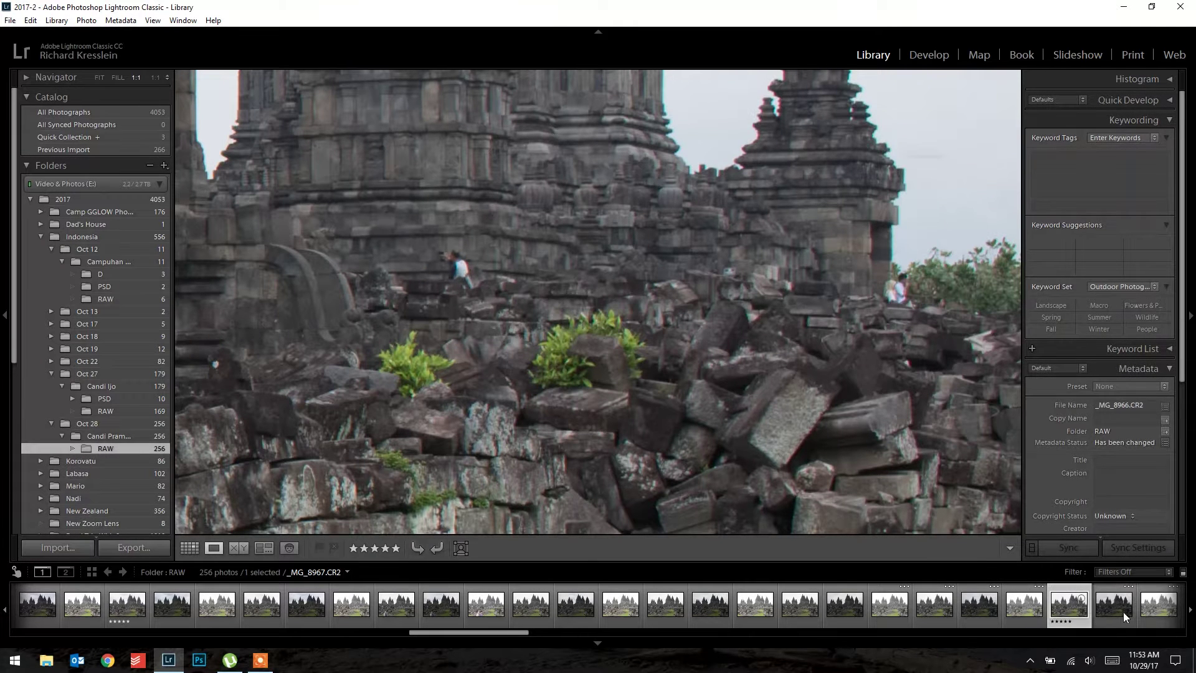
# Check the same rubble area in _MG_8963.CR2, _MG_8960.CR2 and _MG_8957.CR2, and rate _MG_8957.CR2 five stars.
pyautogui.click(935, 606)
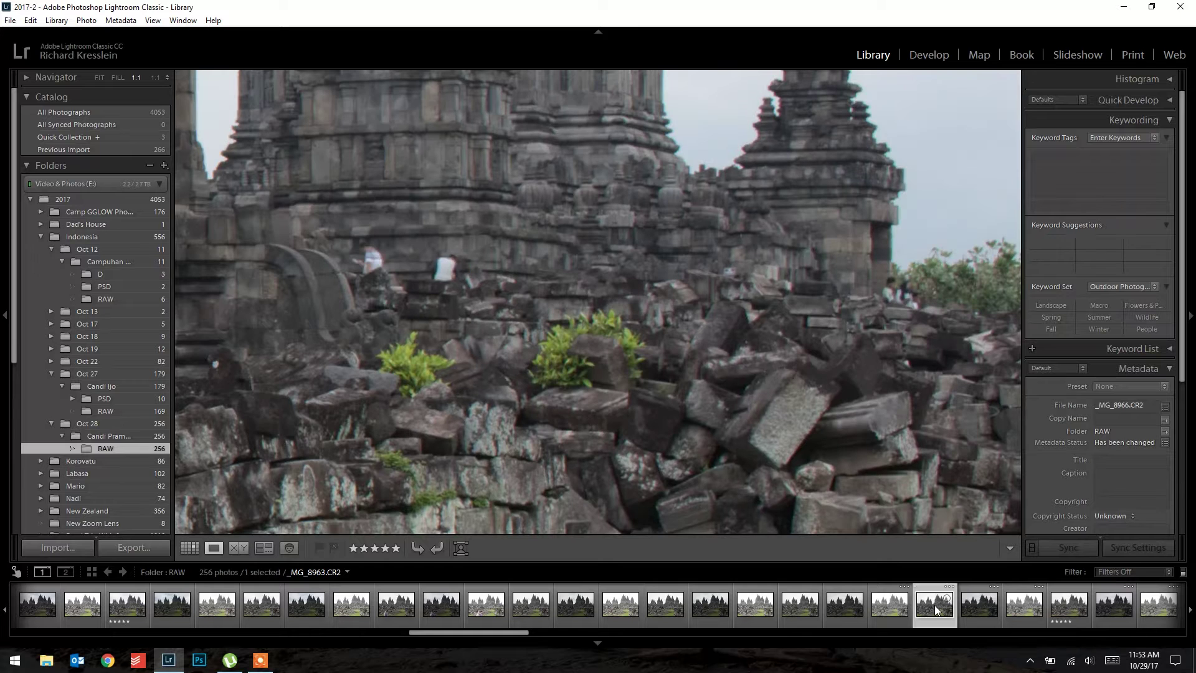
pyautogui.click(805, 607)
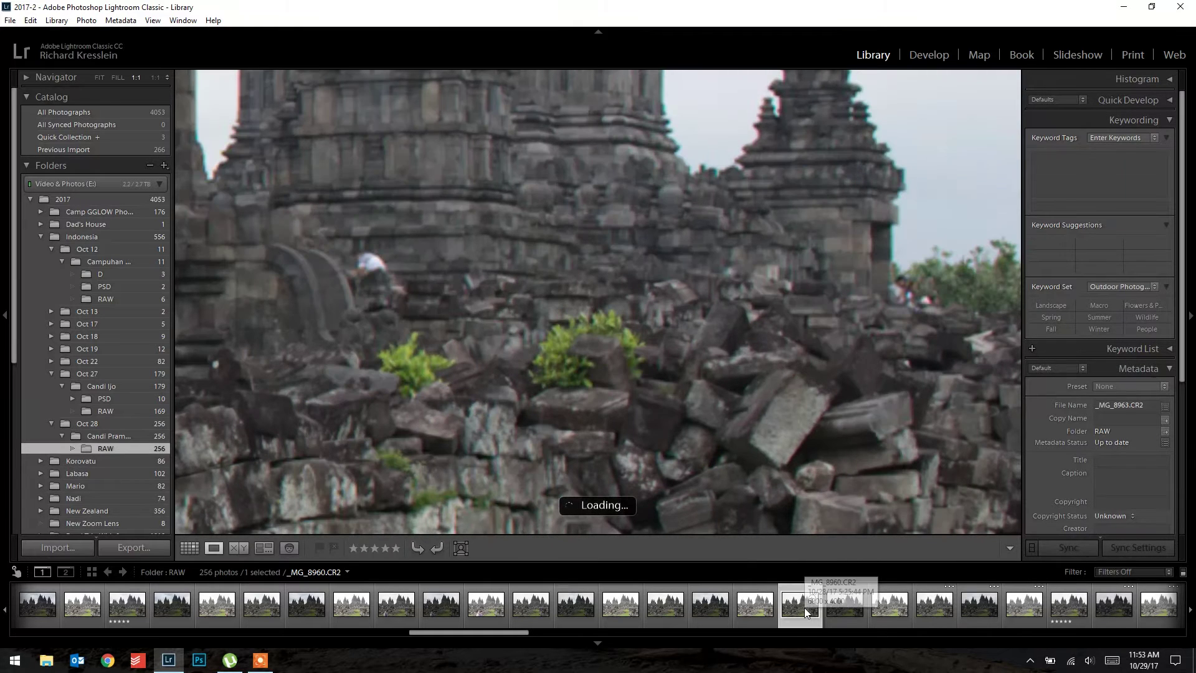
pyautogui.click(661, 610)
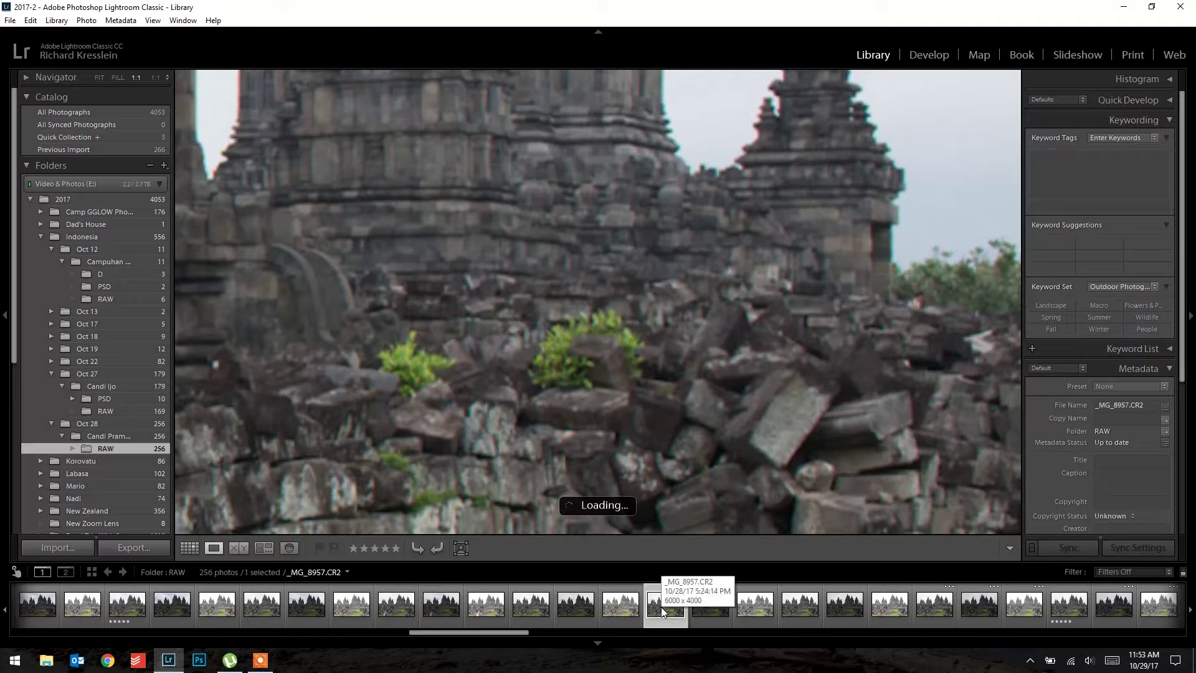
pyautogui.press('5')
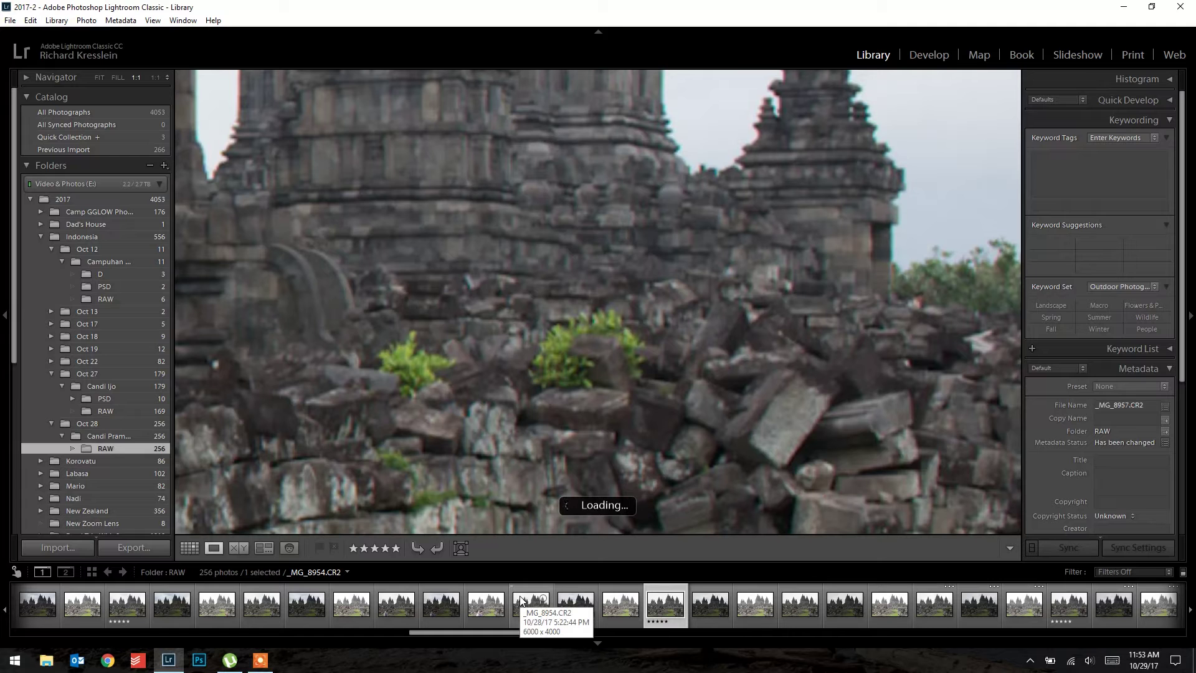
# Check _MG_8954.CR2 and _MG_8951.CR2, rate _MG_8951.CR2 five stars, and reset the rating of _MG_8957.CR2 to 0.
pyautogui.click(521, 600)
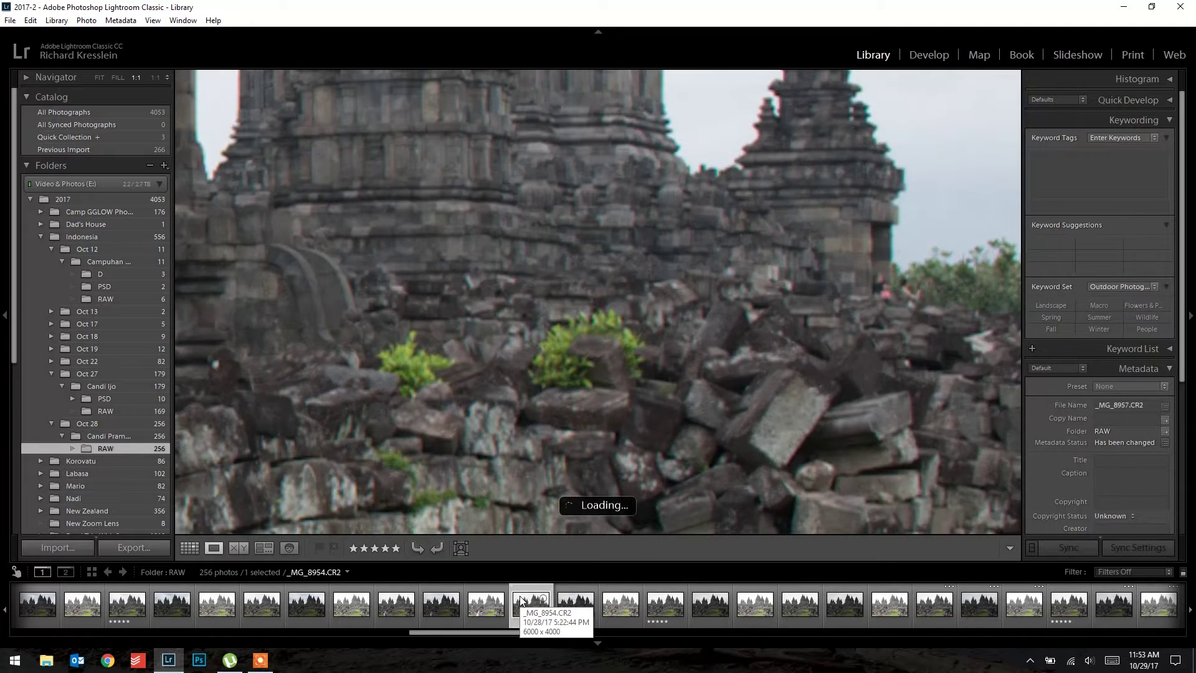
pyautogui.click(381, 602)
pyautogui.press('5')
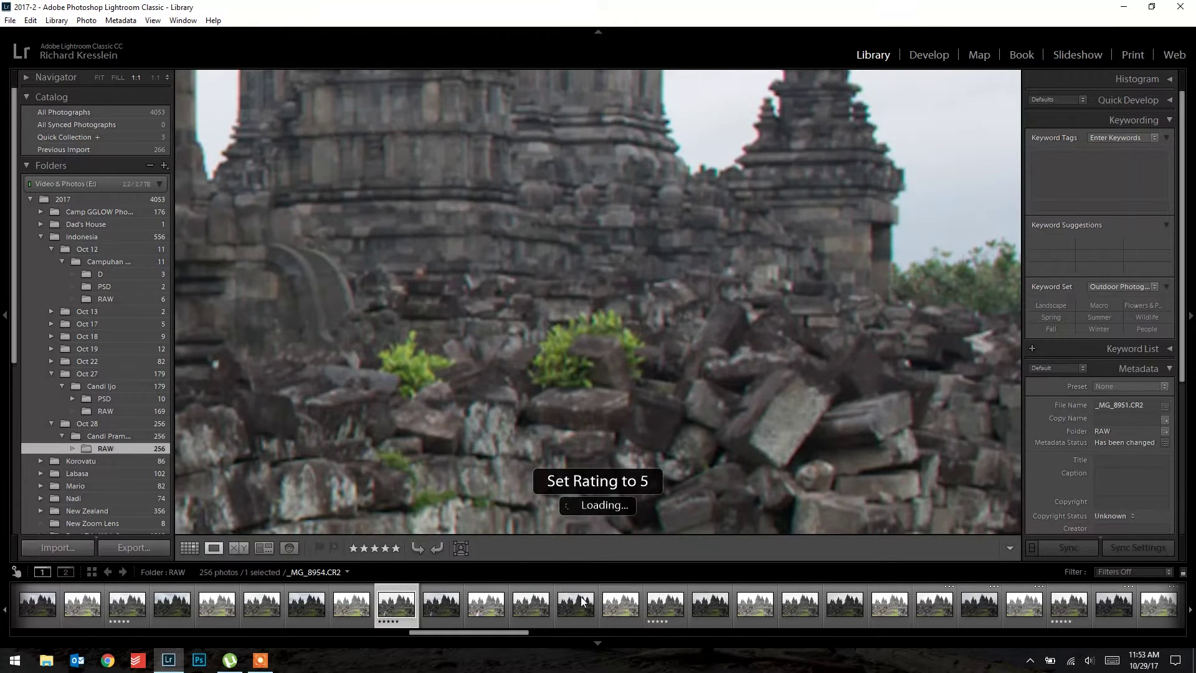
pyautogui.click(651, 610)
pyautogui.press('0')
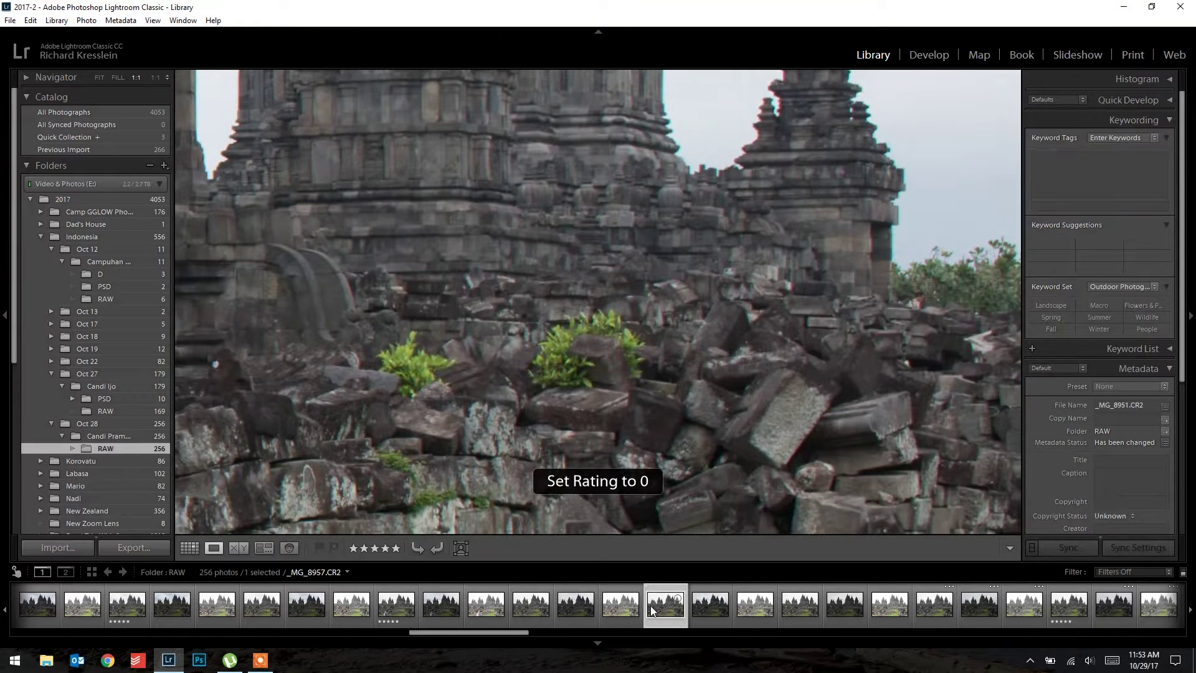
pyautogui.click(396, 608)
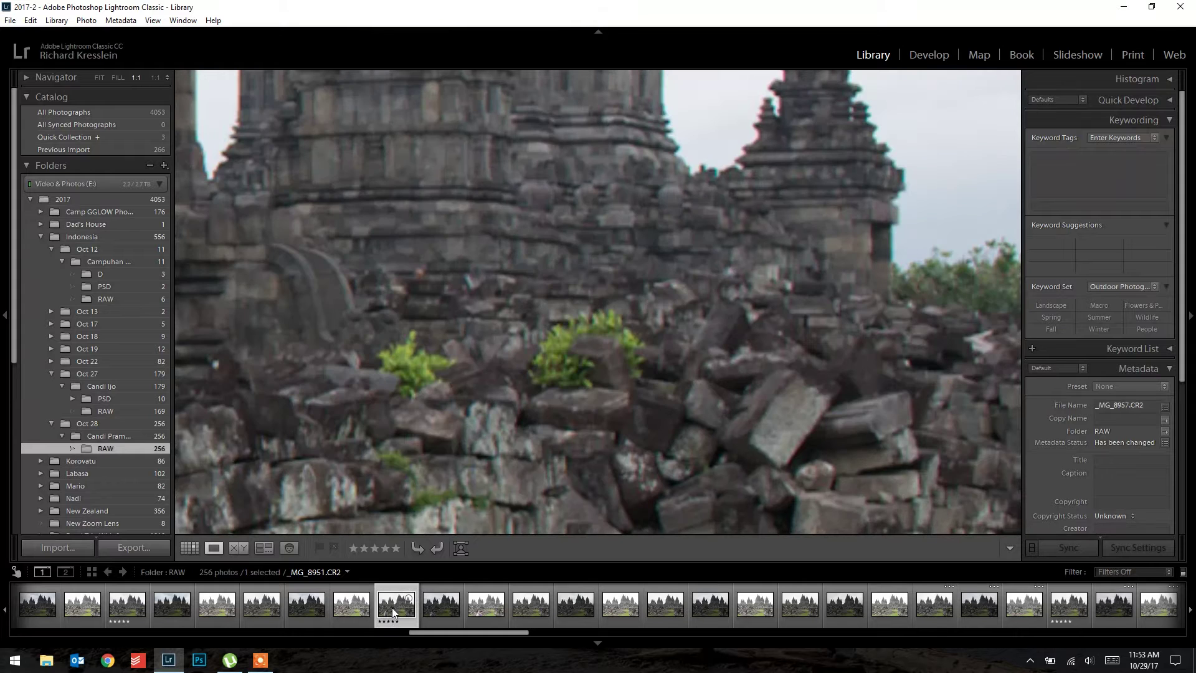
# Compare the visitors along the wall below the trees at 1:1 in the five-star frames _MG_8936.CR2, _MG_8945.CR2, _MG_8951.CR2 and _MG_8966.CR2.
pyautogui.click(441, 326)
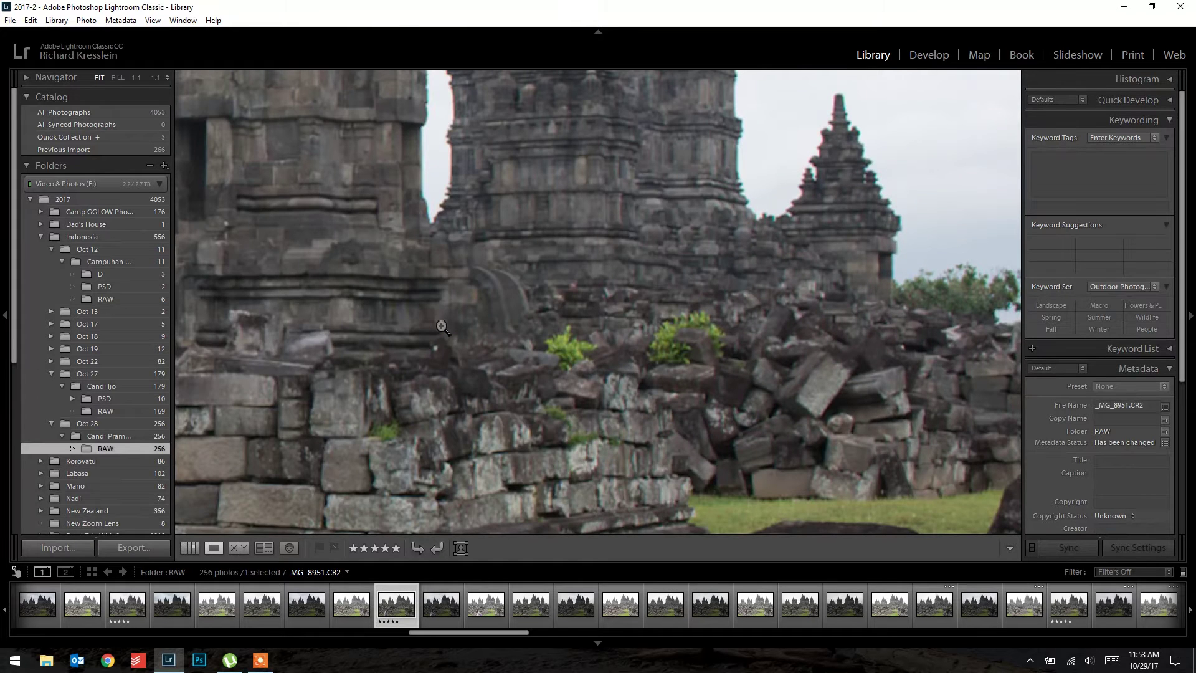
pyautogui.scroll(5, 293, 604)
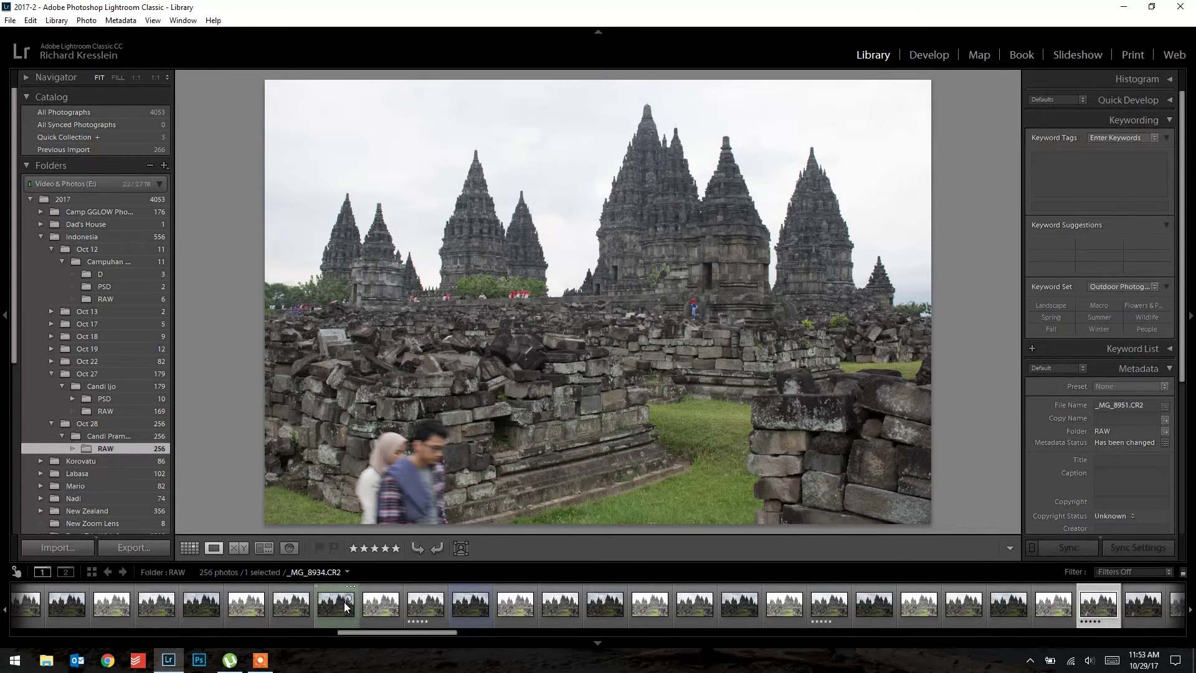
pyautogui.click(417, 606)
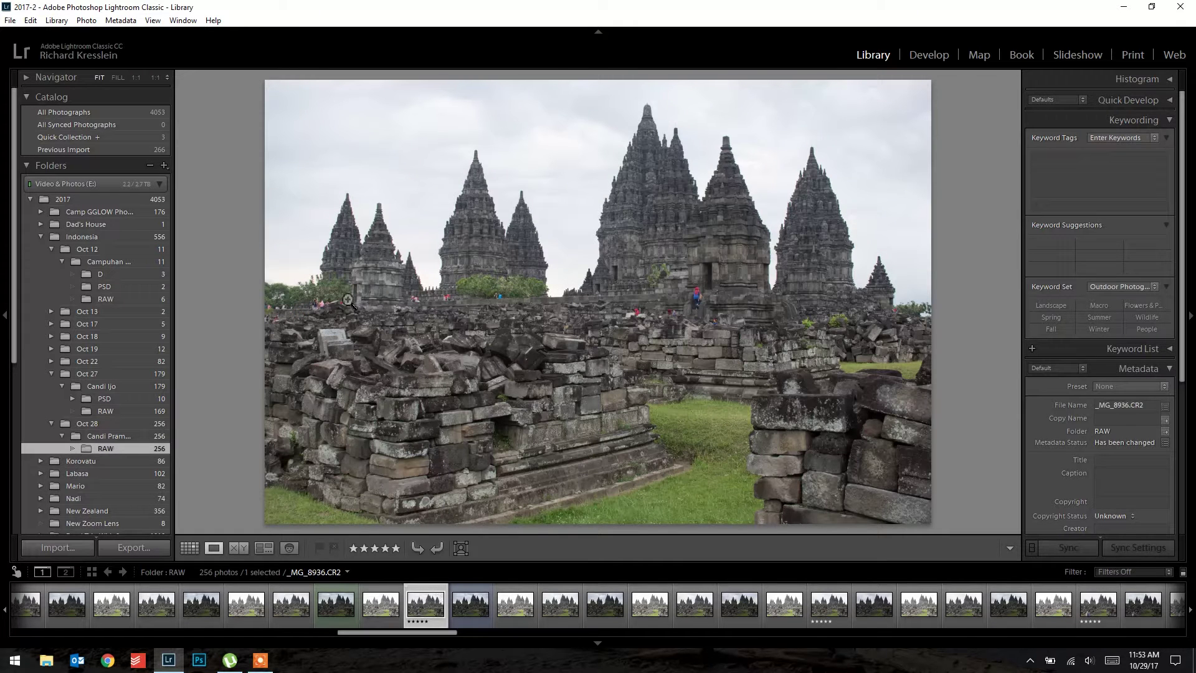
pyautogui.click(297, 309)
pyautogui.moveTo(297, 308); pyautogui.dragTo(382, 307)
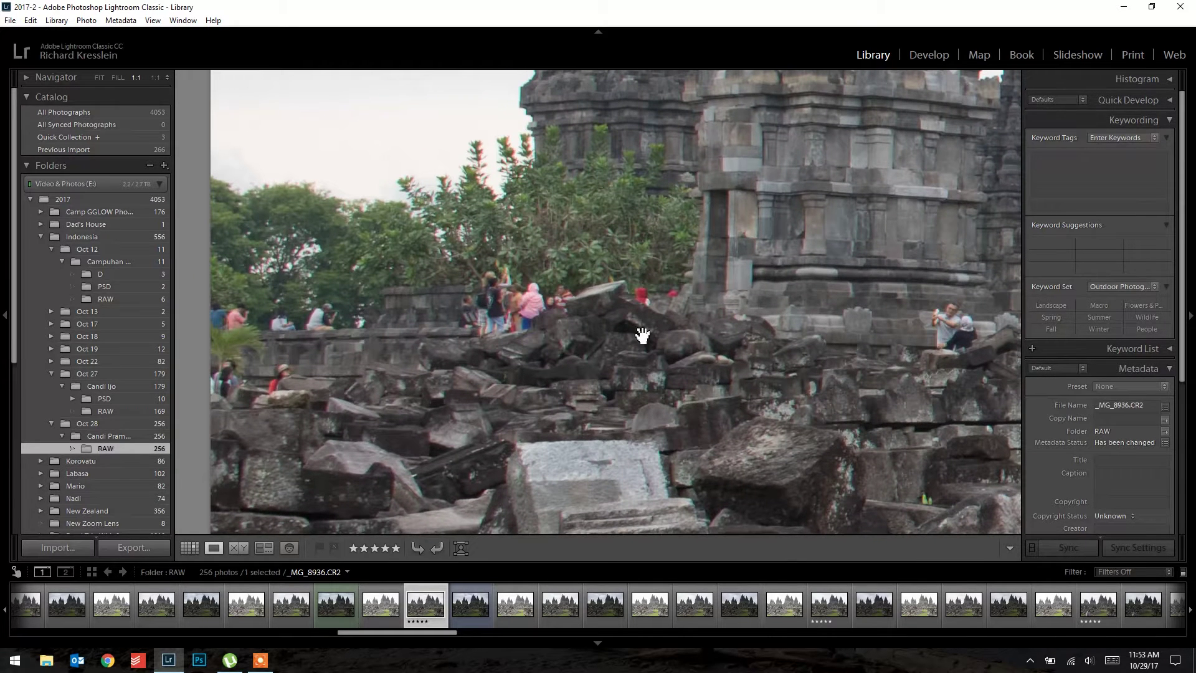
pyautogui.click(820, 607)
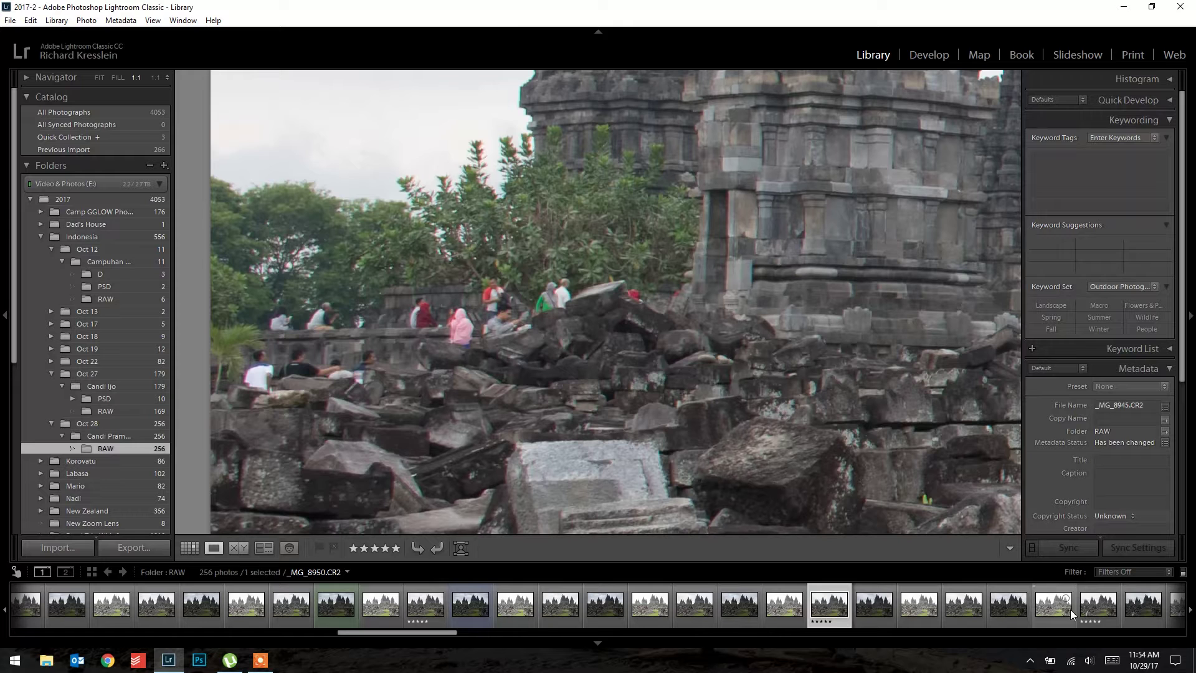
pyautogui.click(1093, 608)
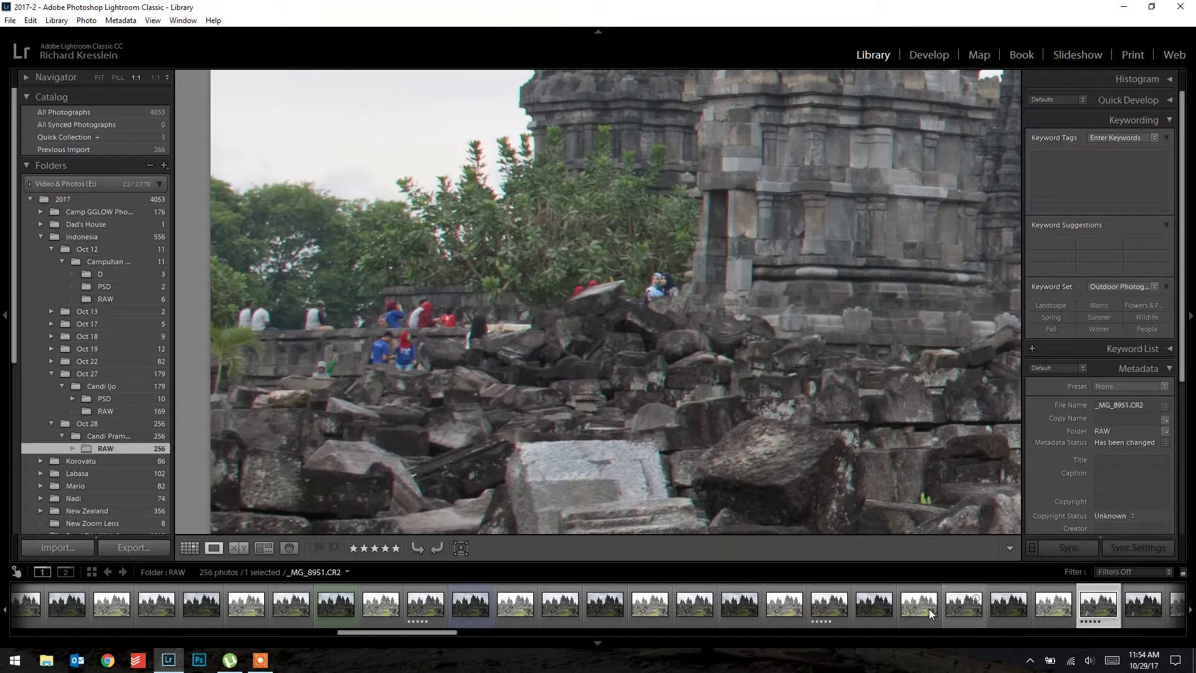
pyautogui.scroll(-5, 926, 610)
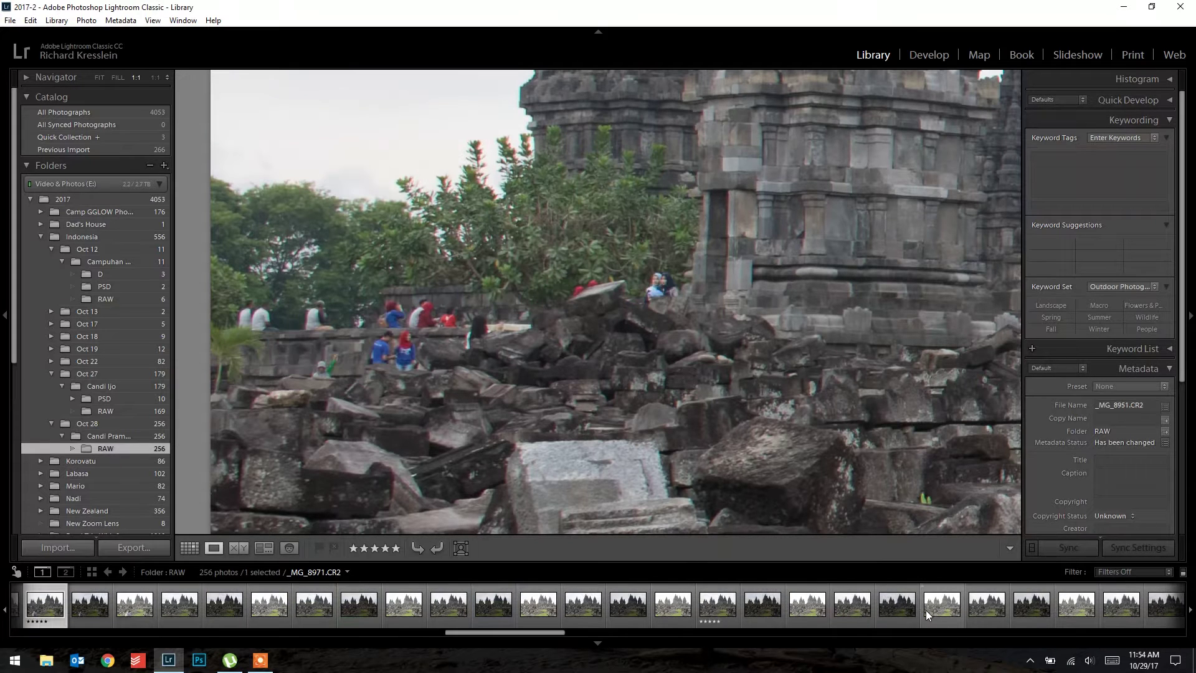
pyautogui.click(706, 614)
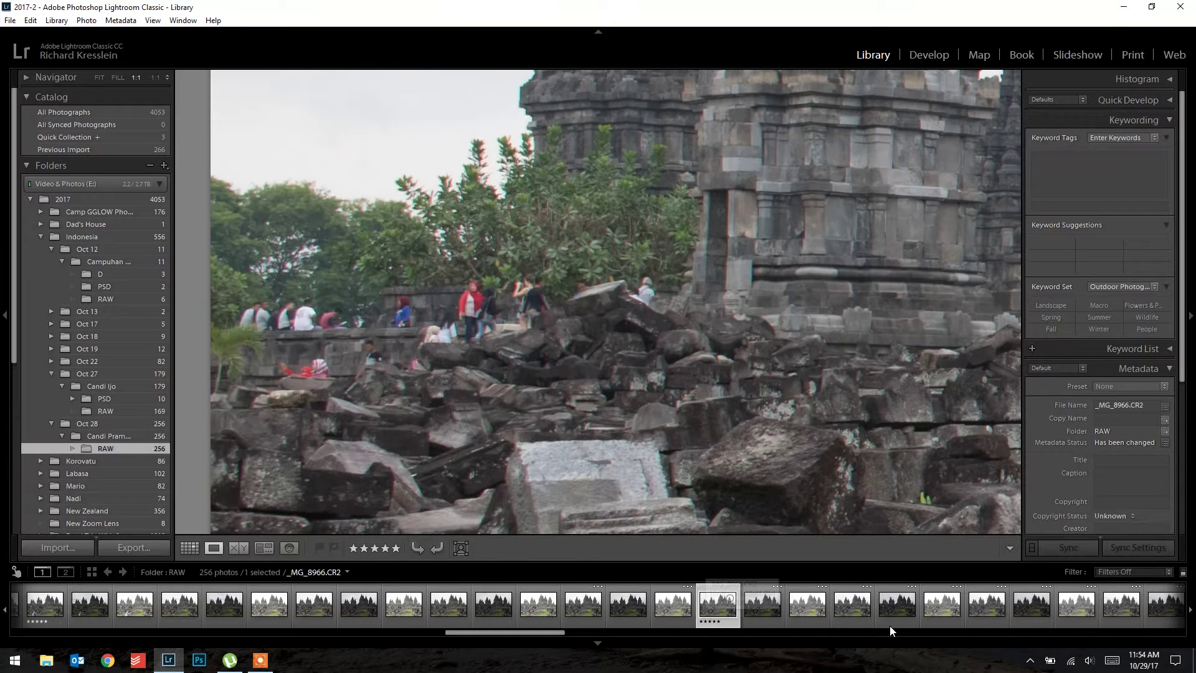
# Check the wall below the trees in _MG_9002.CR2 and _MG_9005.CR2, and rate _MG_9005.CR2 five stars.
pyautogui.scroll(-5, 890, 625)
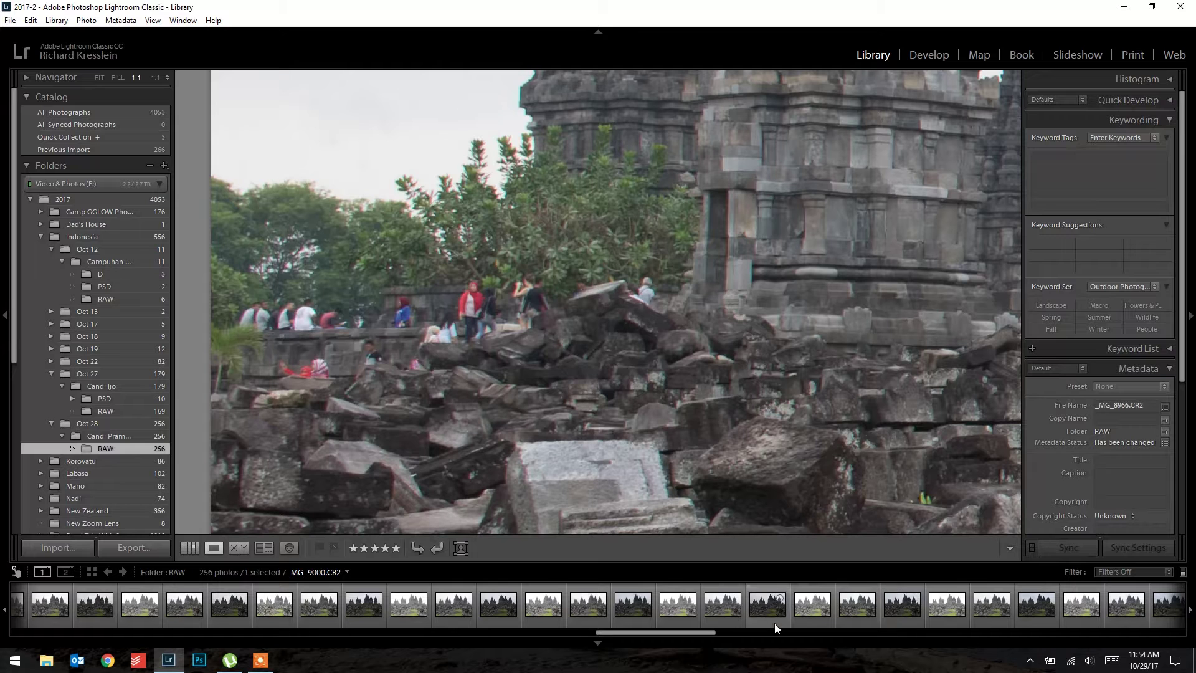
pyautogui.click(854, 609)
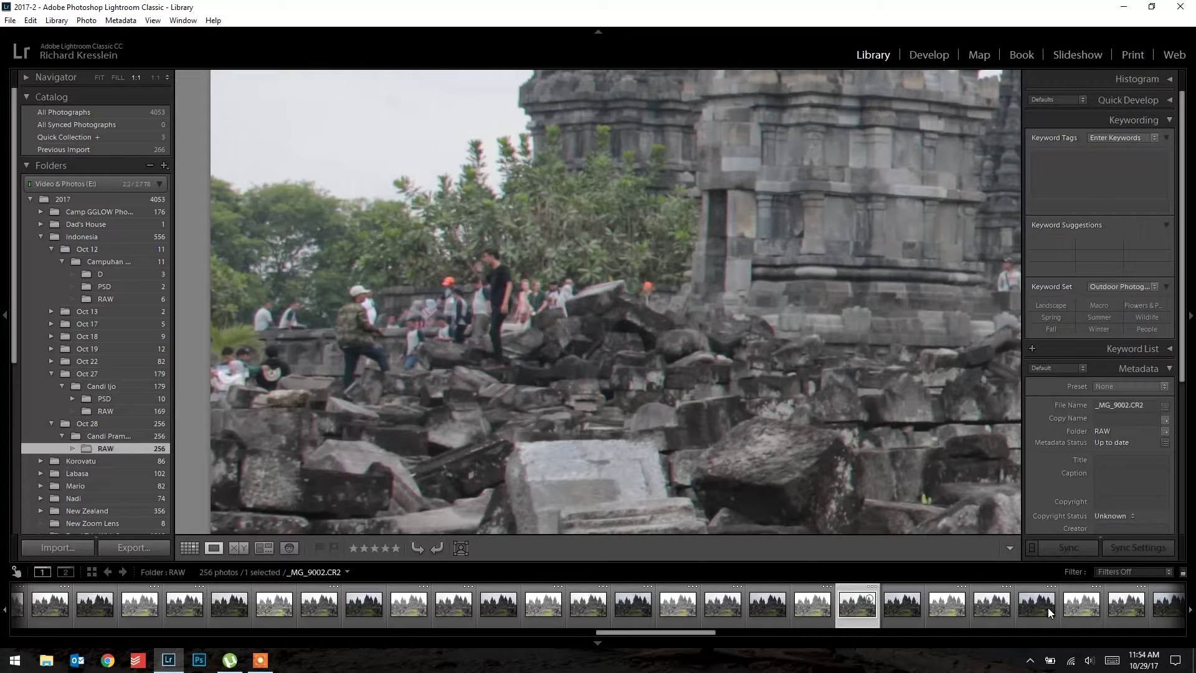
pyautogui.click(990, 608)
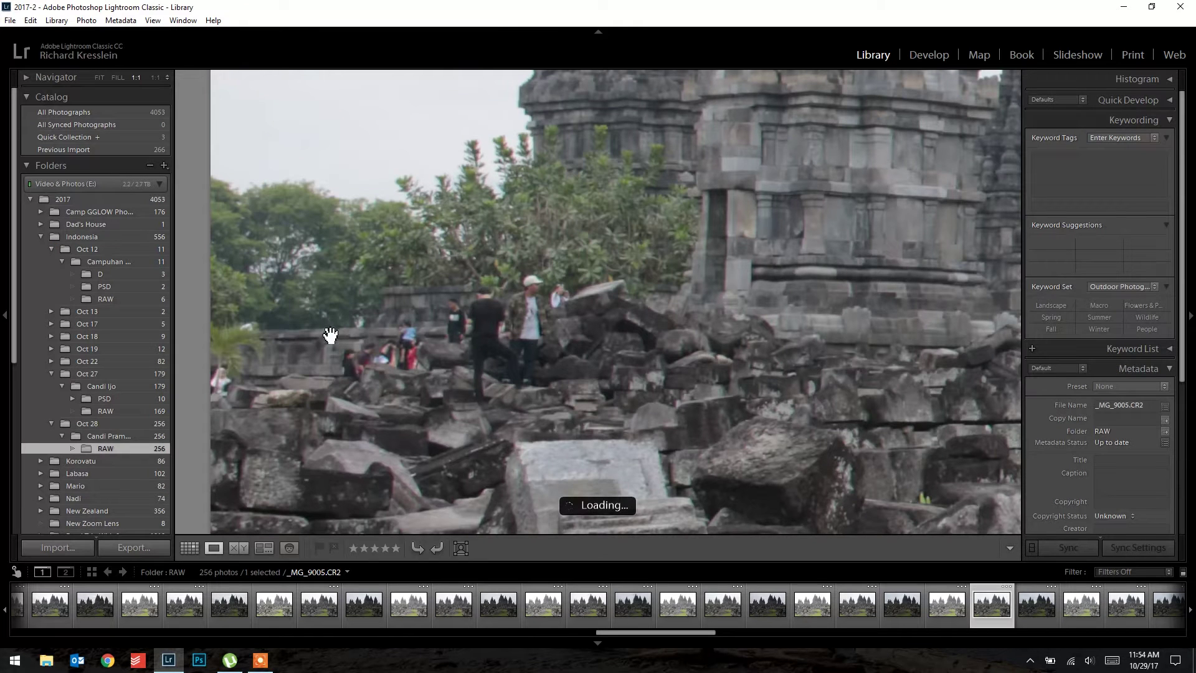
pyautogui.press('5')
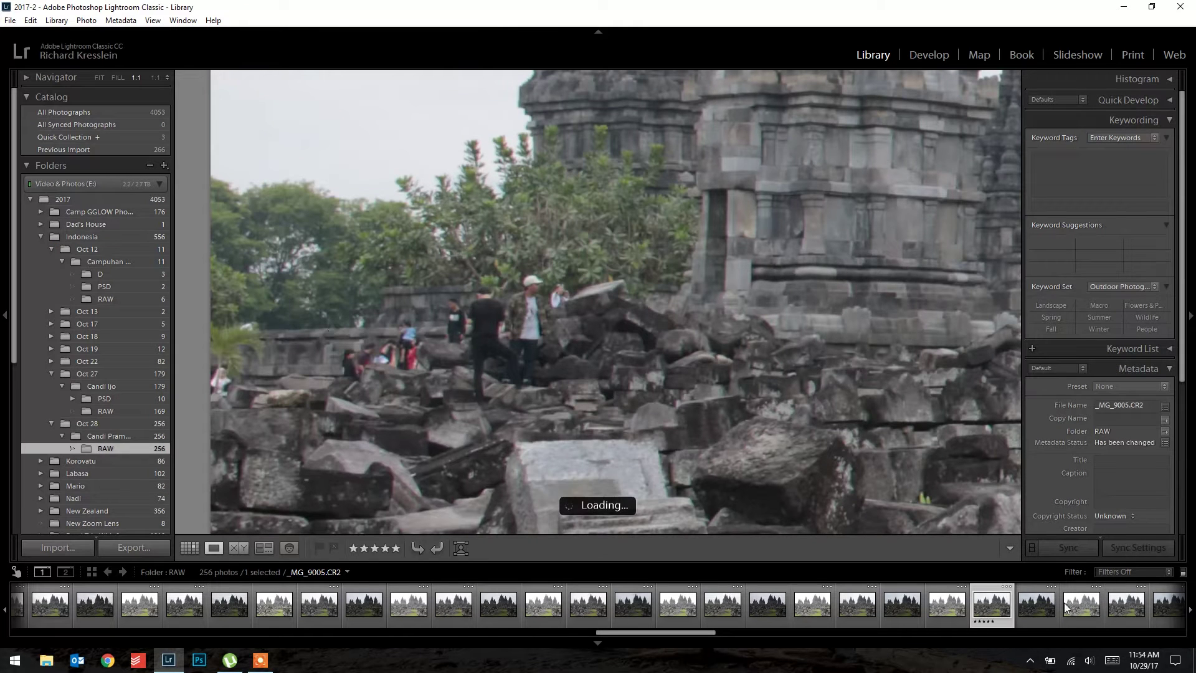
# Check the wall below the trees in further frames from _MG_9008.CR2 to _MG_9019.CR2, and rate _MG_9017.CR2 five stars.
pyautogui.click(1133, 608)
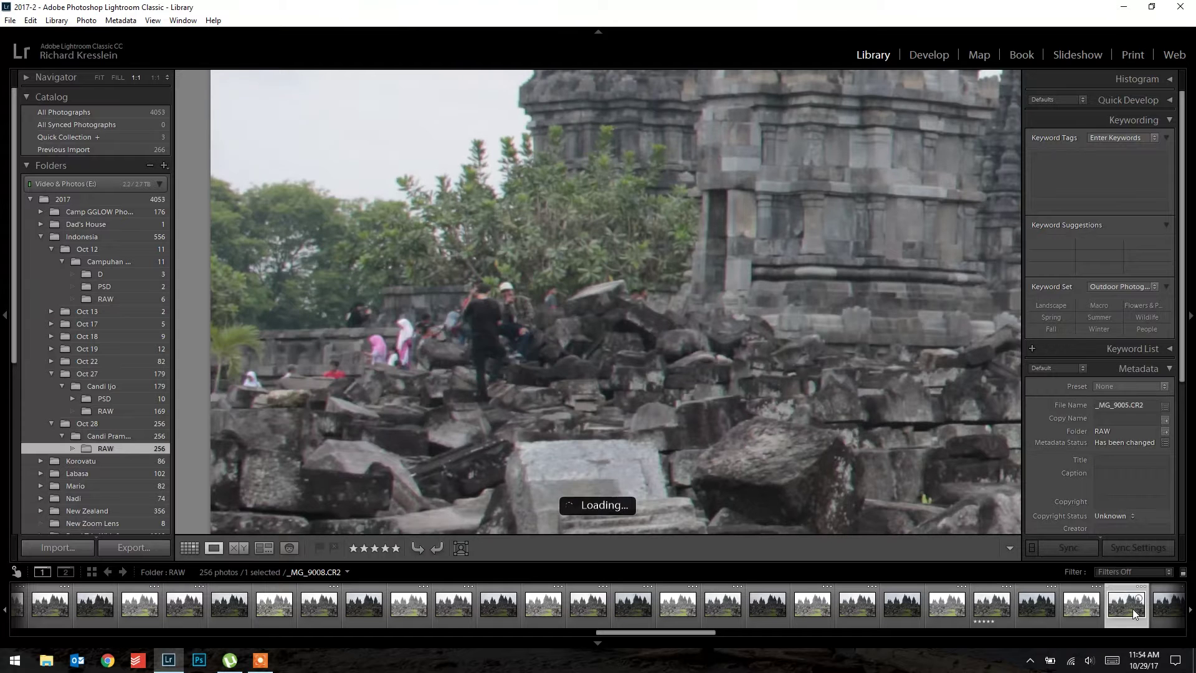
pyautogui.scroll(-5, 1133, 608)
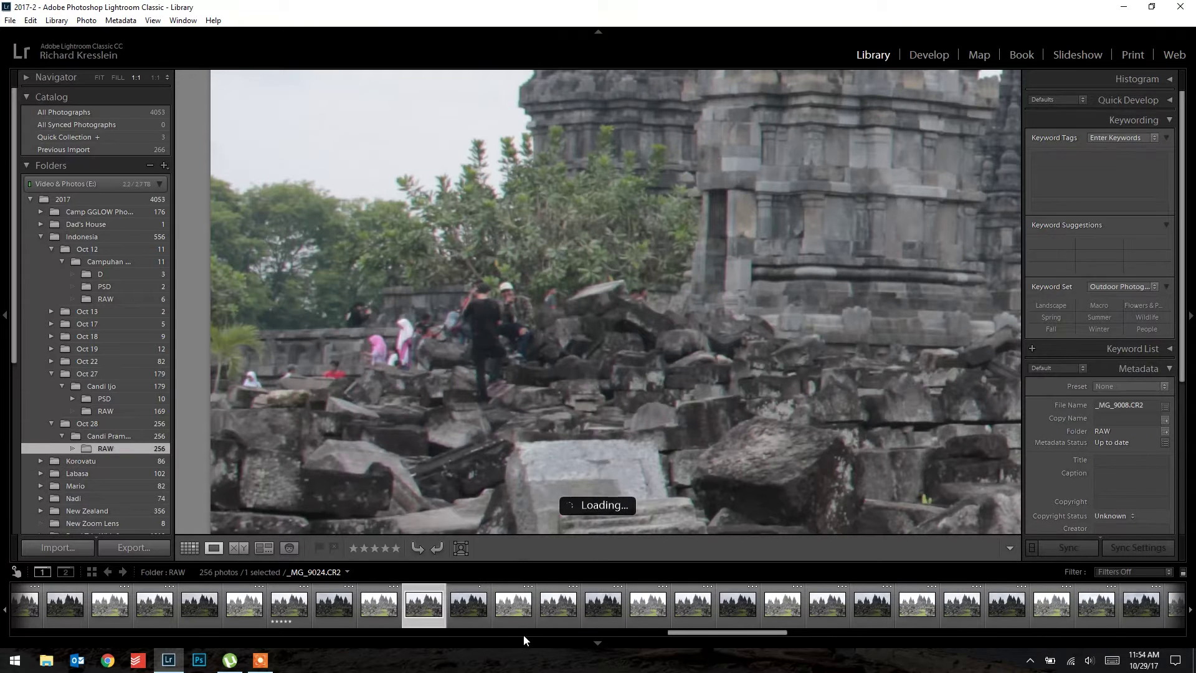
pyautogui.click(554, 607)
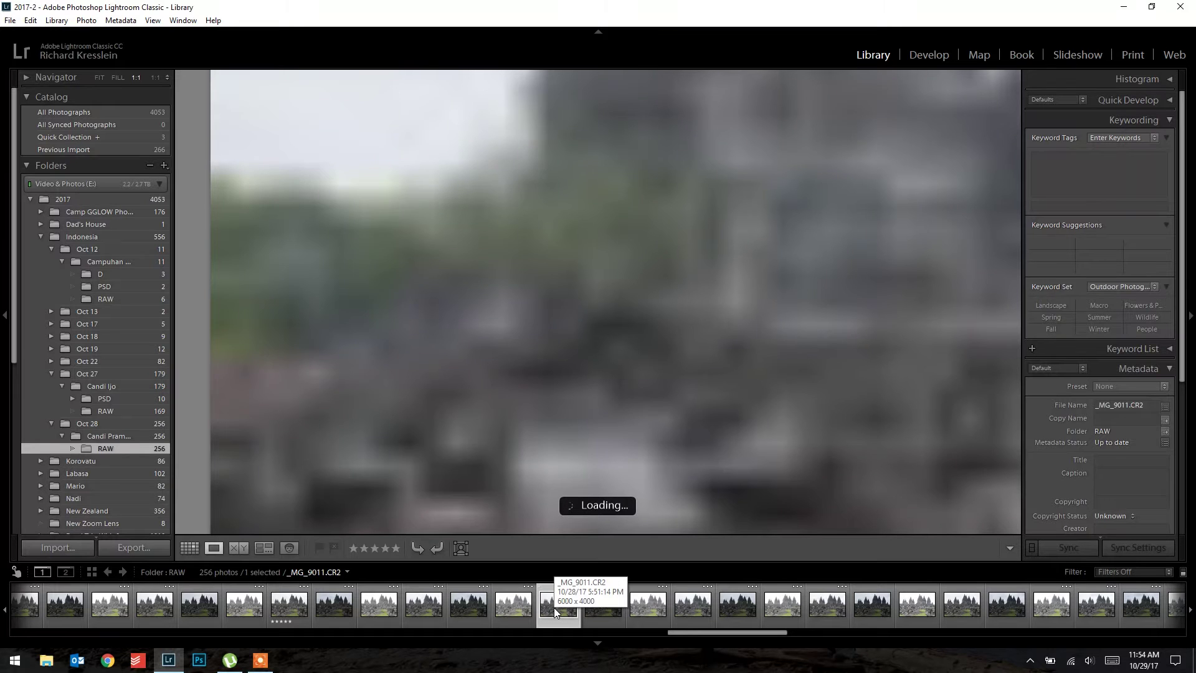
pyautogui.click(686, 604)
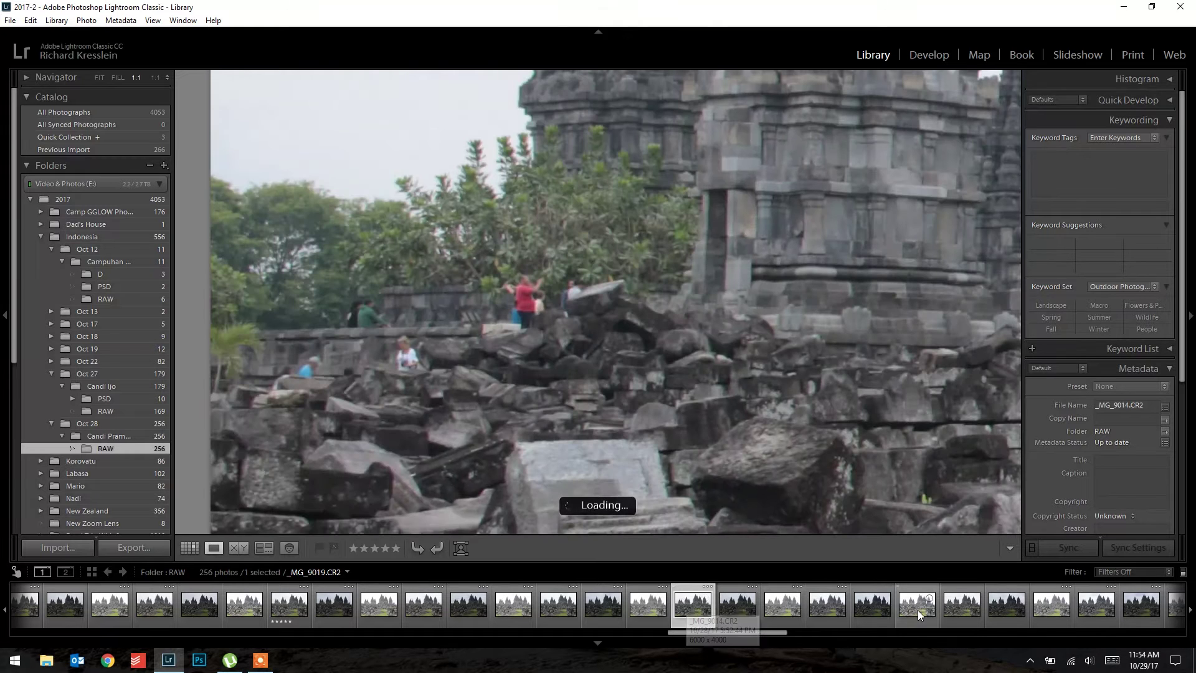
pyautogui.click(918, 611)
pyautogui.click(831, 609)
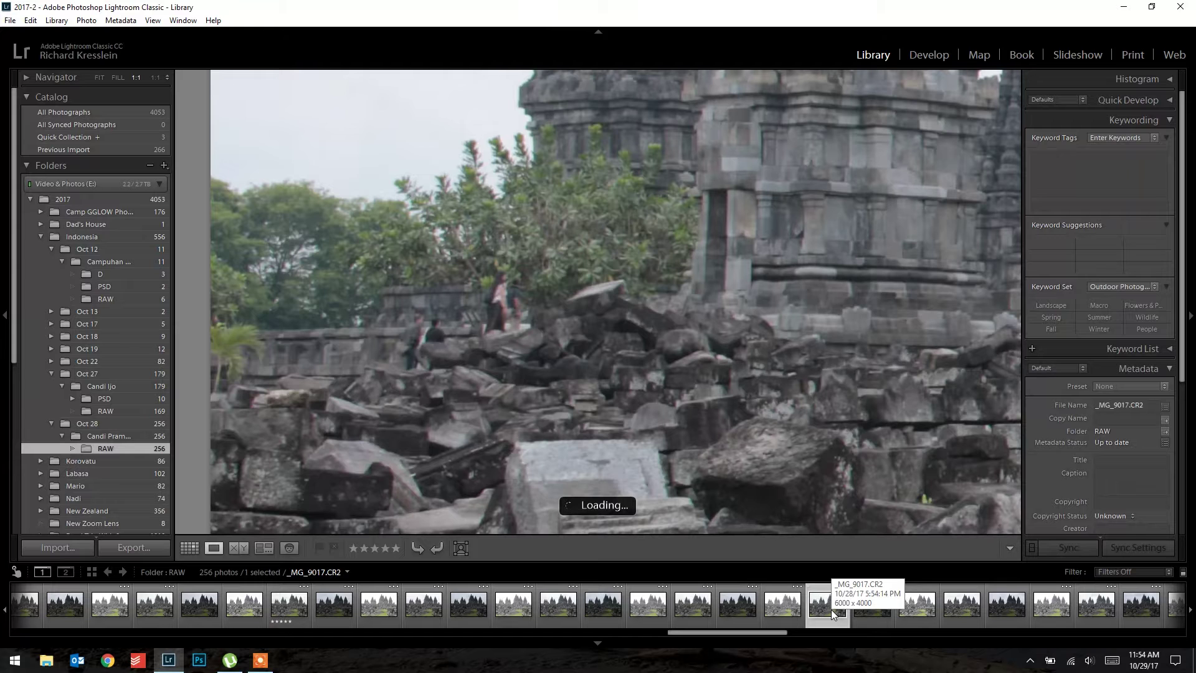
pyautogui.press('5')
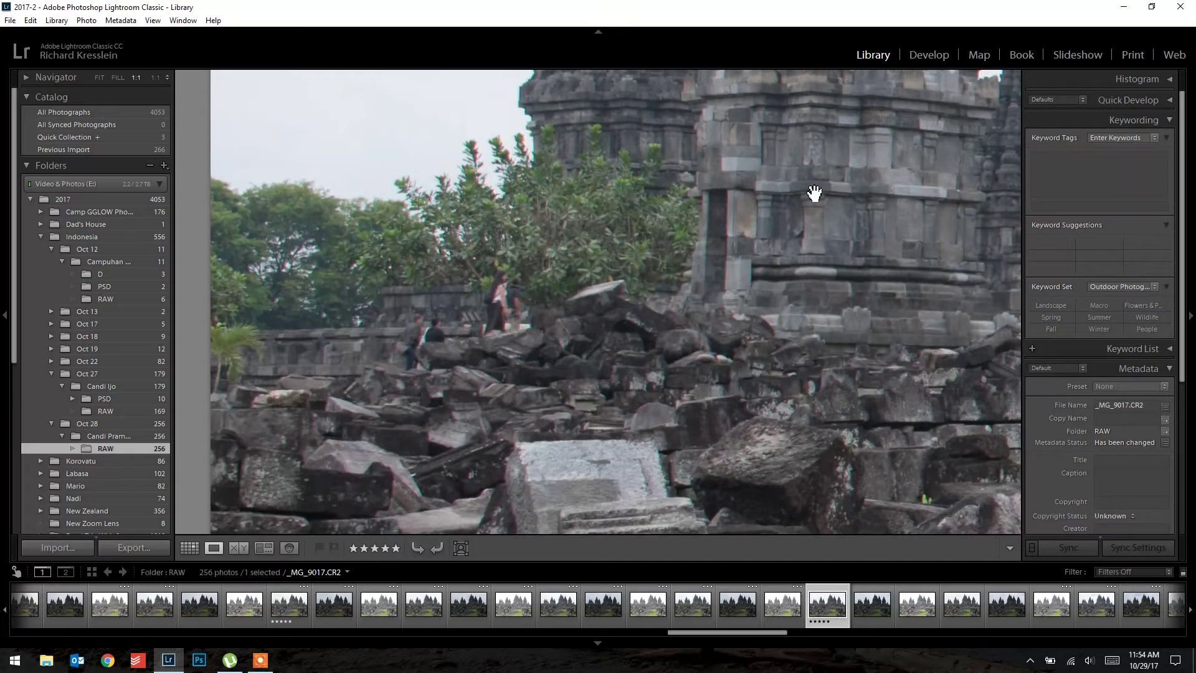
pyautogui.click(815, 193)
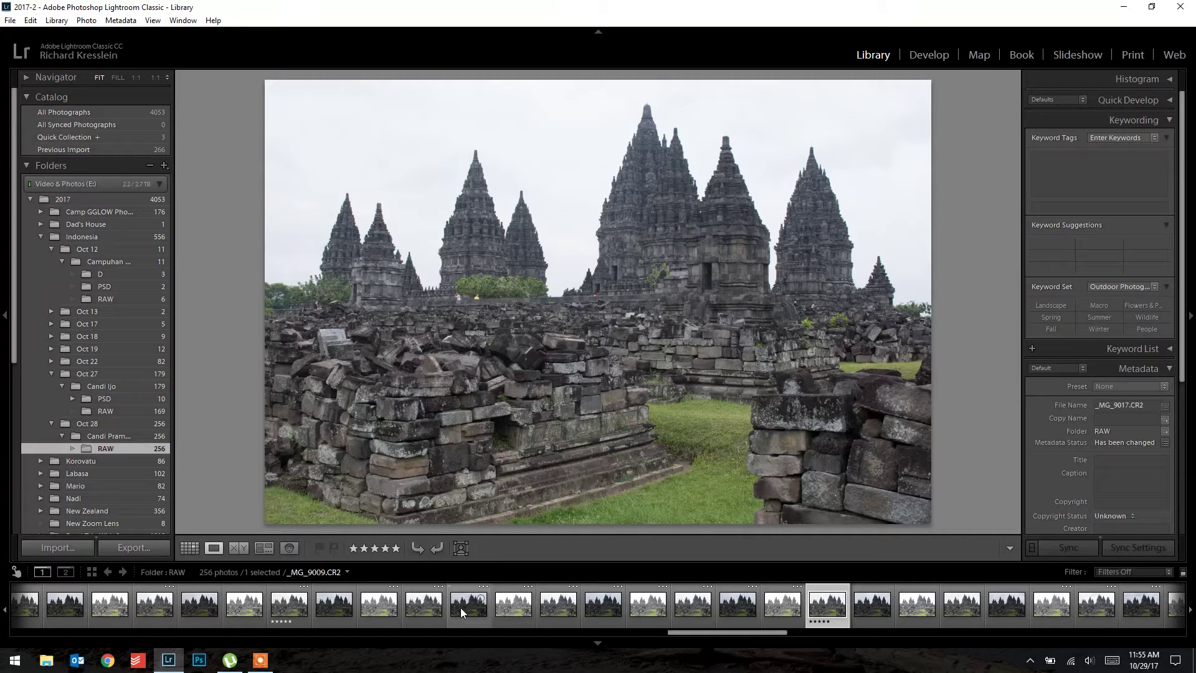
# Open the five-star frame _MG_8936.CR2 in the Develop module.
pyautogui.scroll(3, 461, 608)
pyautogui.scroll(3, 461, 607)
pyautogui.click(497, 604)
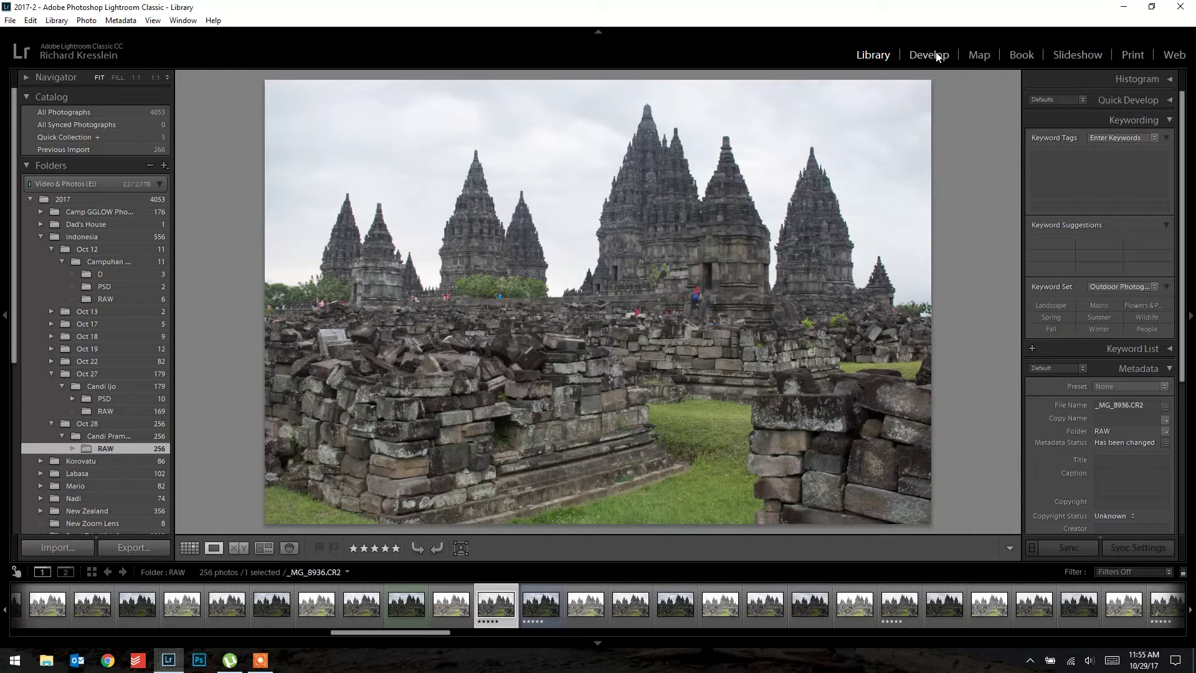
pyautogui.click(937, 55)
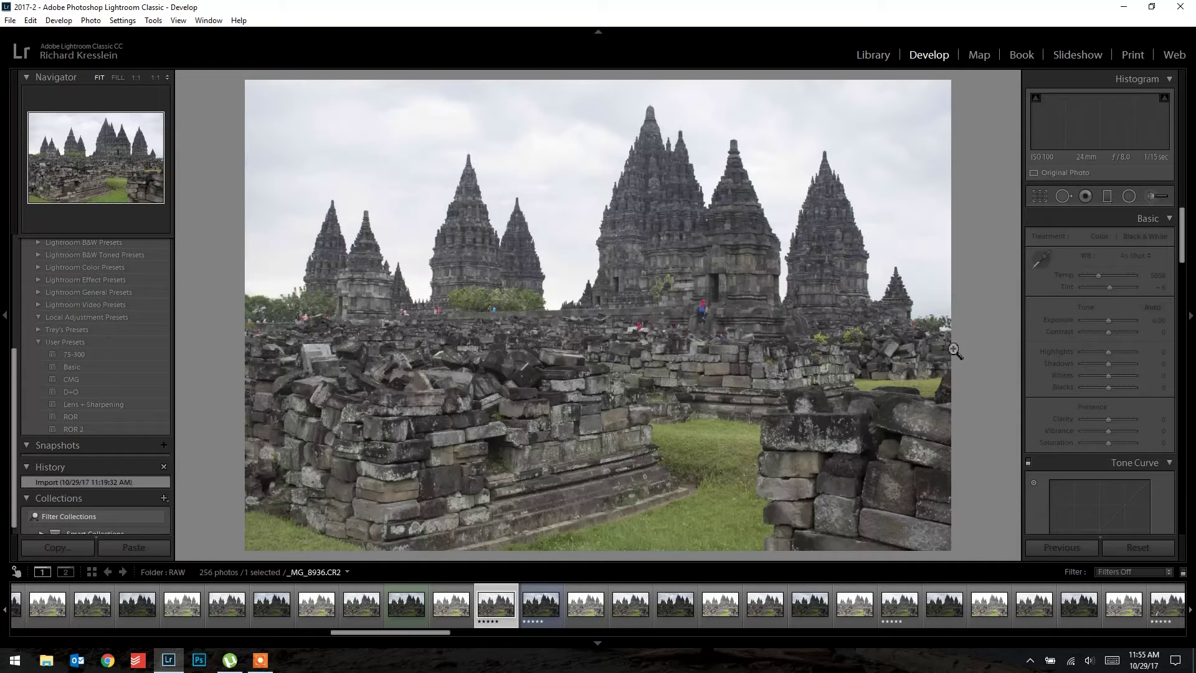
# Add the five-star frames _MG_8945.CR2, _MG_8951.CR2, _MG_8966.CR2, _MG_9005.CR2 and _MG_9017.CR2 to the selection alongside _MG_8936.CR2.
pyautogui.keyDown('ctrl'); pyautogui.click(902, 603); pyautogui.keyUp('ctrl')
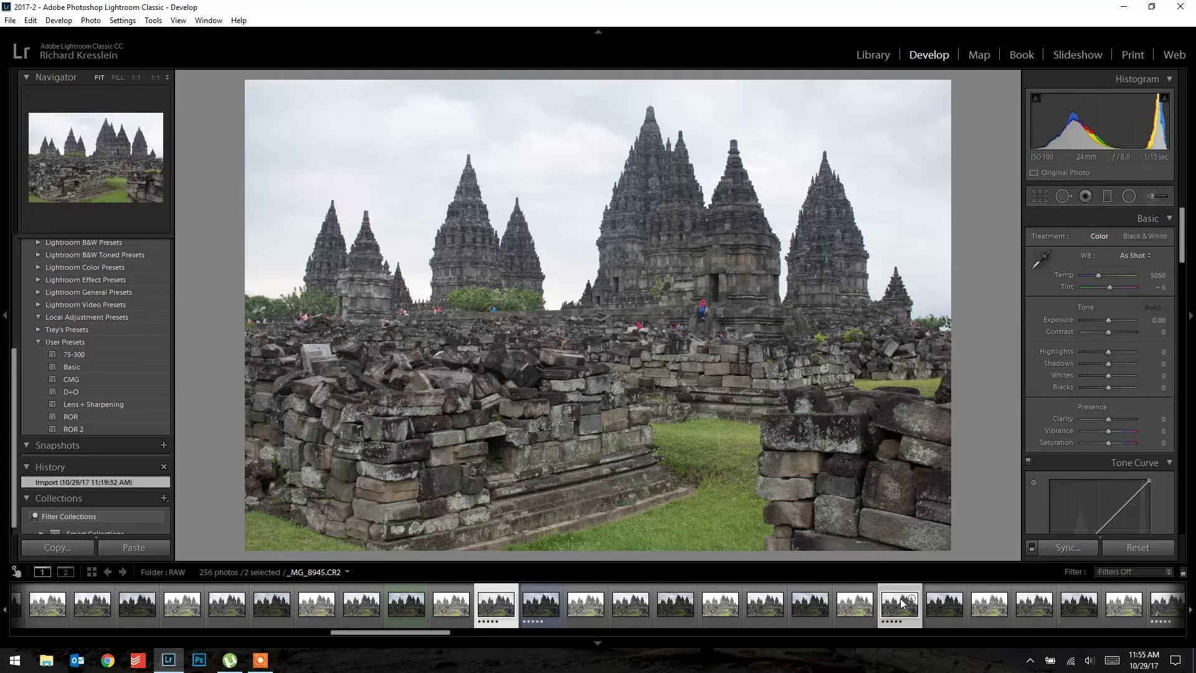
pyautogui.keyDown('ctrl'); pyautogui.click(740, 609); pyautogui.keyUp('ctrl')
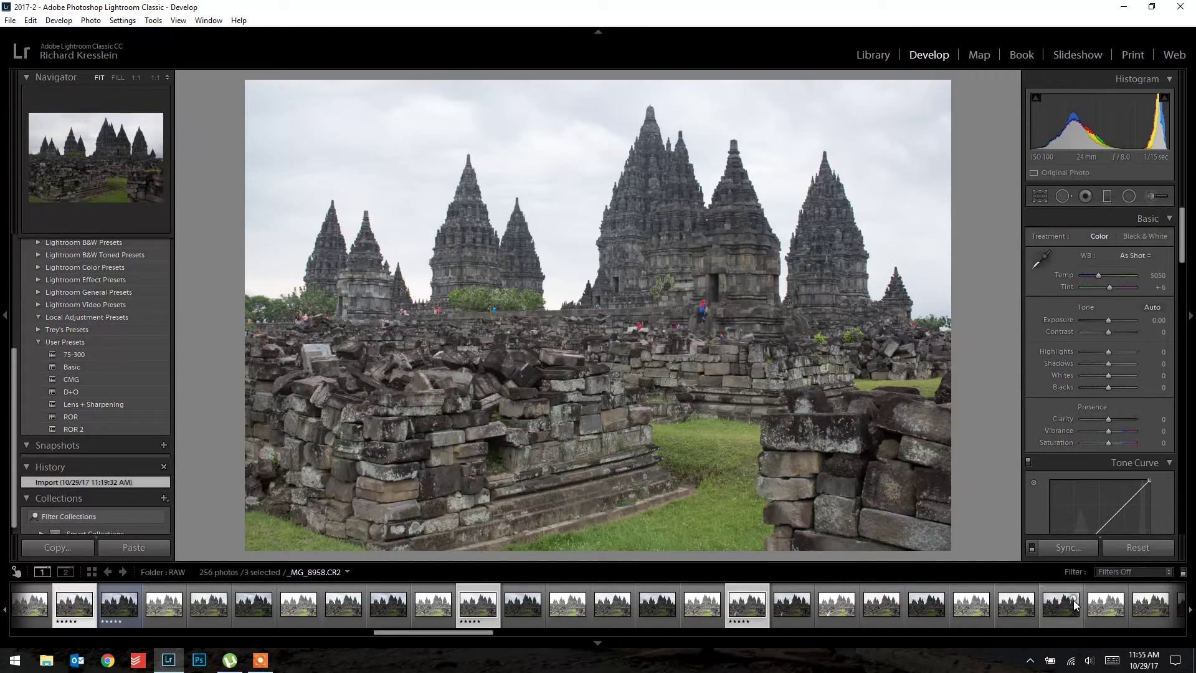
pyautogui.scroll(-10, 1074, 603)
pyautogui.keyDown('ctrl'); pyautogui.click(709, 605); pyautogui.keyUp('ctrl')
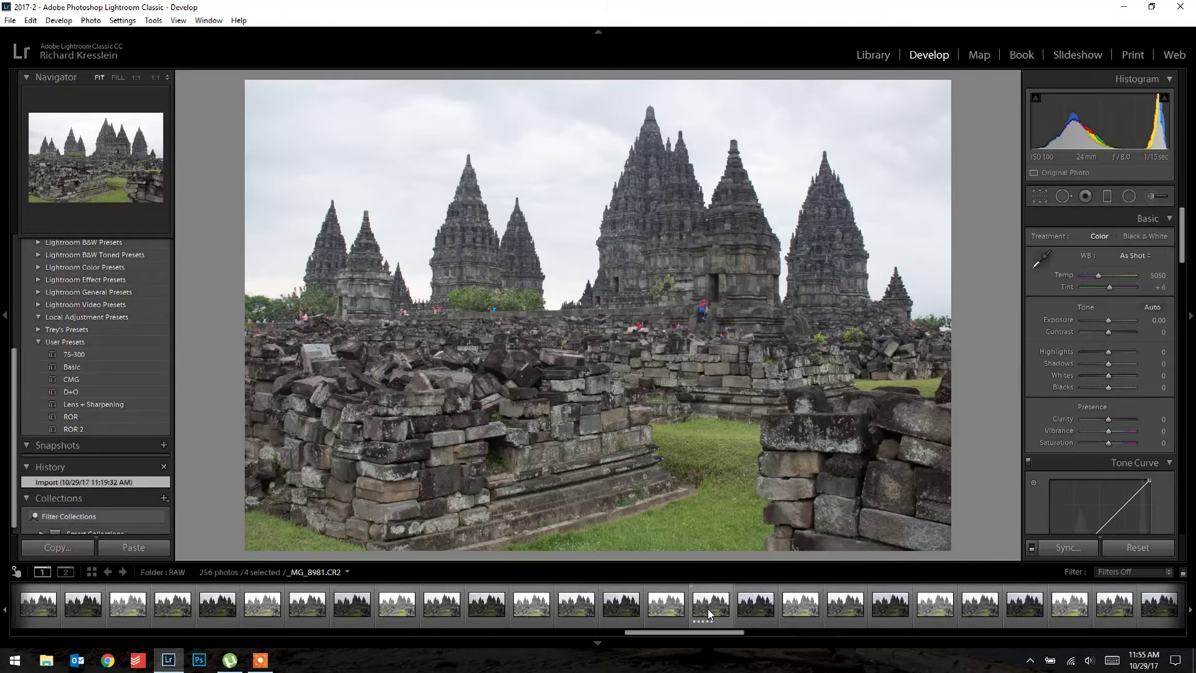
pyautogui.scroll(-4, 708, 608)
pyautogui.keyDown('ctrl'); pyautogui.click(708, 608); pyautogui.keyUp('ctrl')
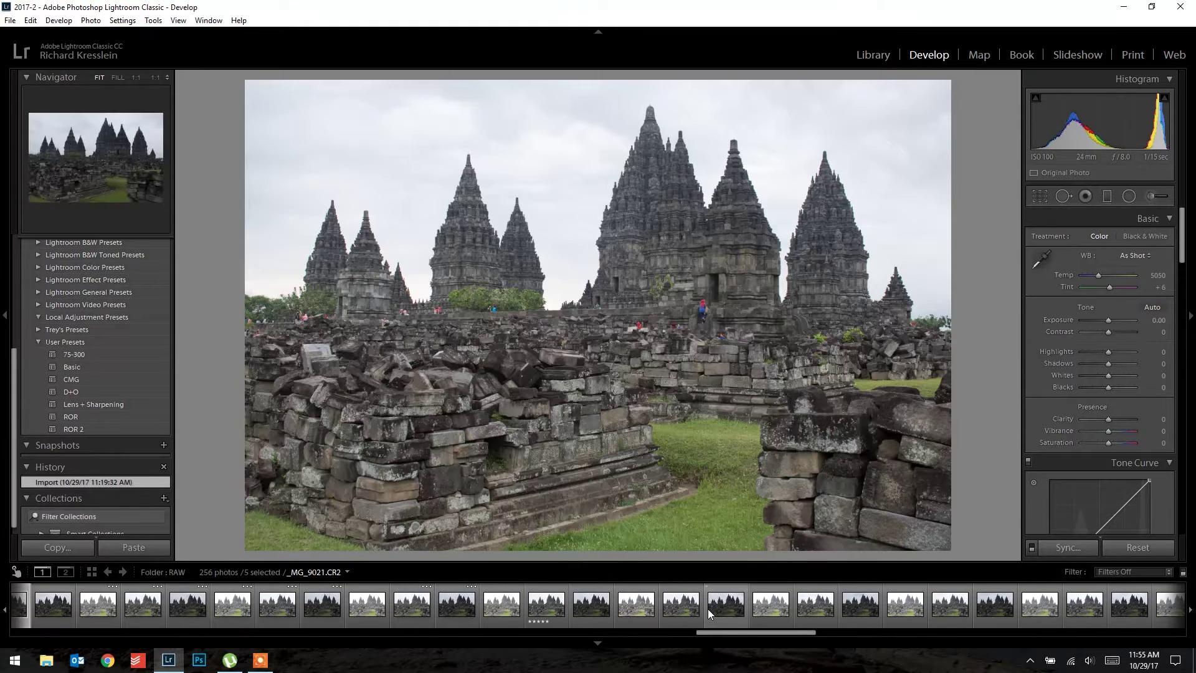
pyautogui.scroll(-8, 548, 606)
pyautogui.keyDown('ctrl'); pyautogui.click(543, 604); pyautogui.keyUp('ctrl')
pyautogui.scroll(10, 544, 605)
pyautogui.scroll(5, 543, 607)
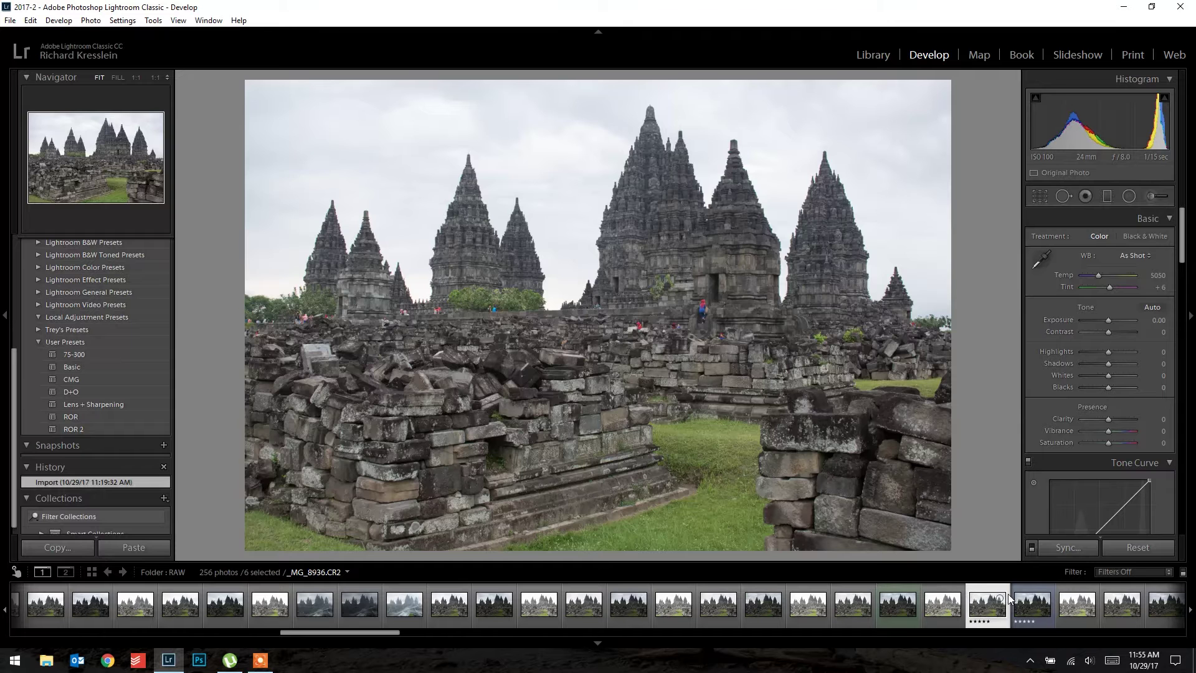
pyautogui.scroll(-4, 1008, 593)
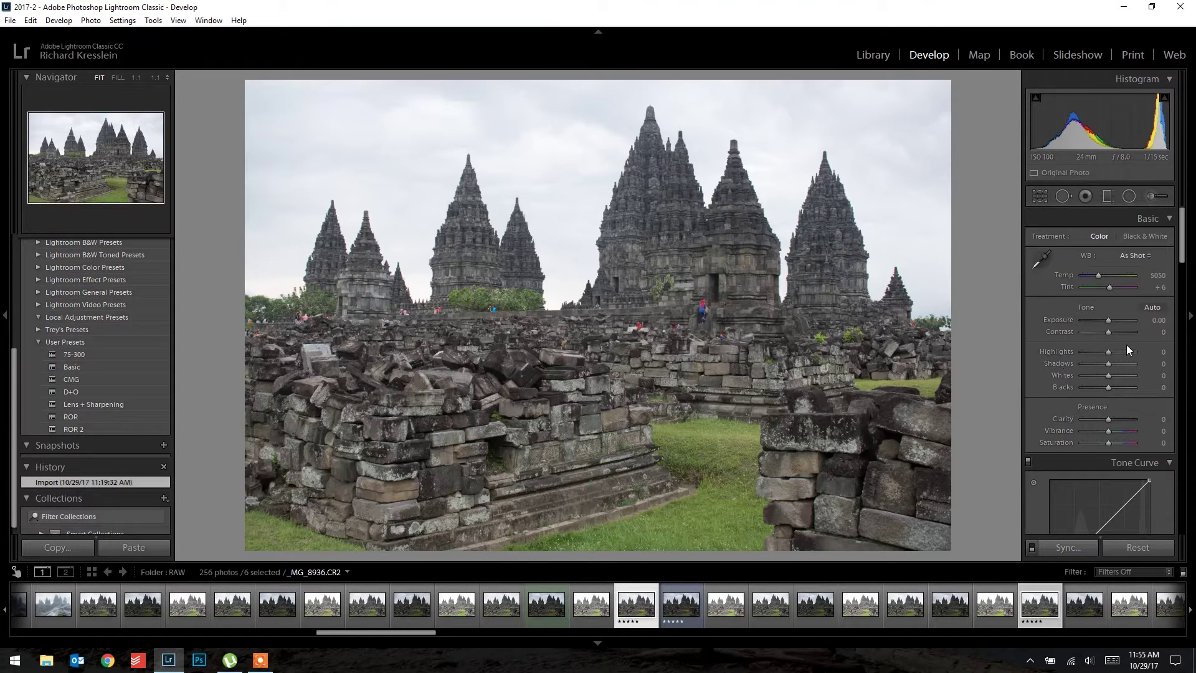
# Lower Highlights to −62 on _MG_8936.CR2 and apply the user preset Basic.
pyautogui.moveTo(1109, 353); pyautogui.dragTo(1093, 353)
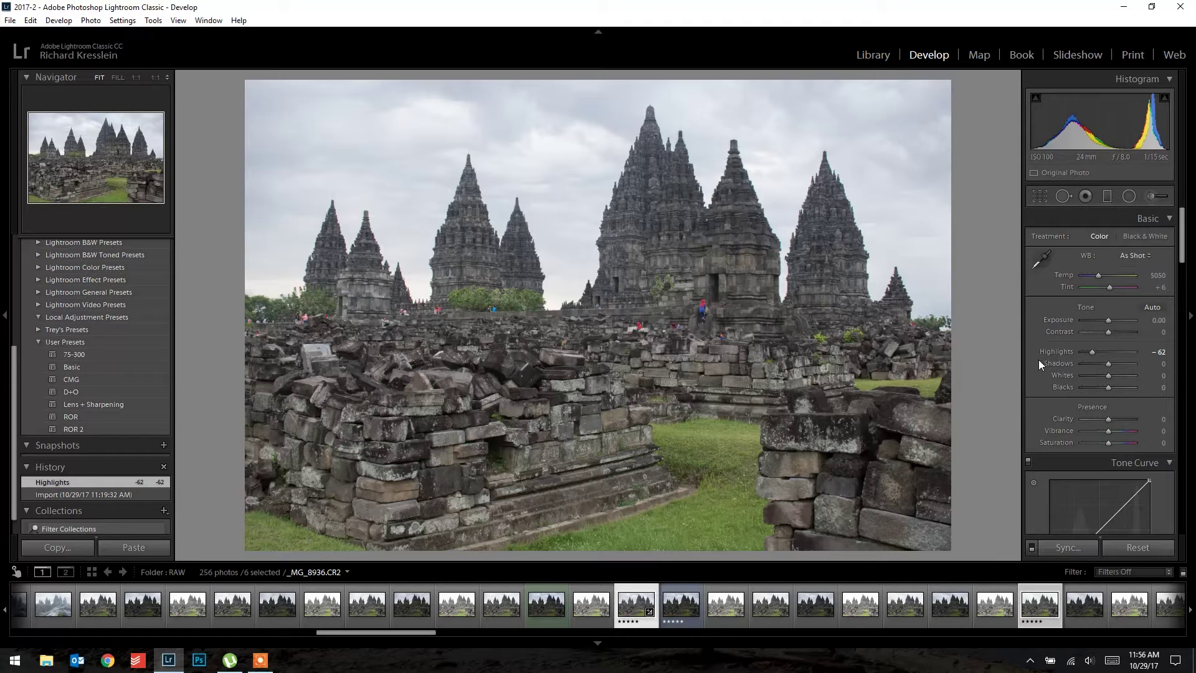
pyautogui.scroll(-10, 1038, 360)
pyautogui.scroll(4, 1038, 360)
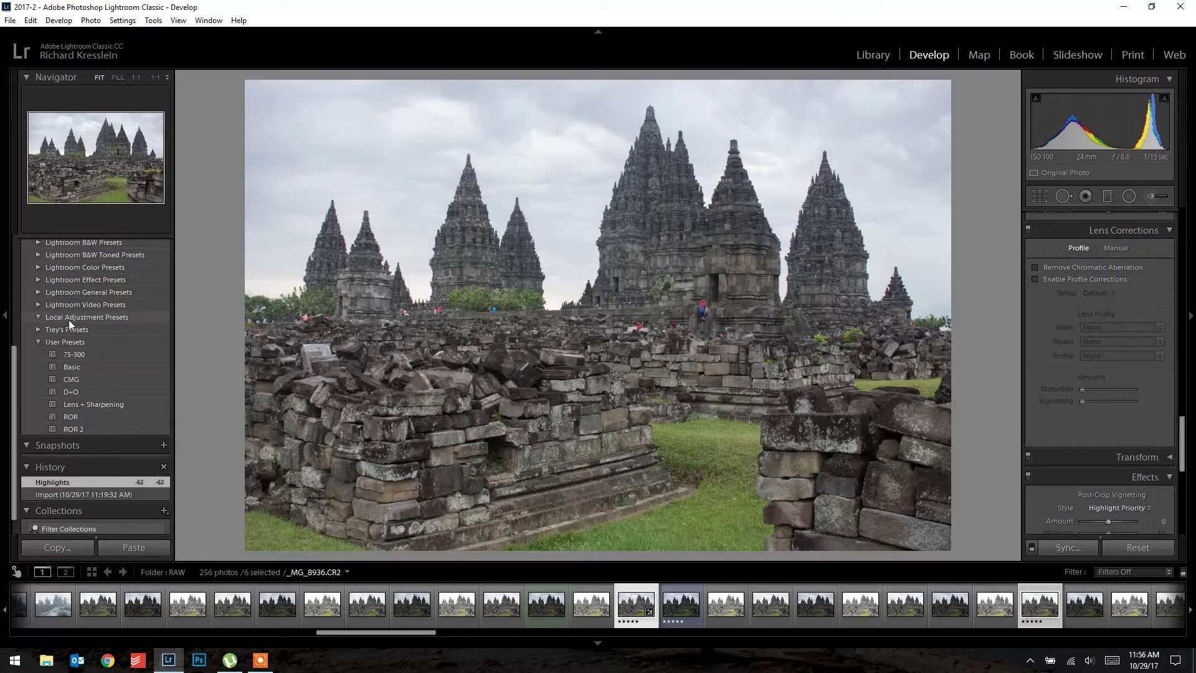
pyautogui.click(69, 367)
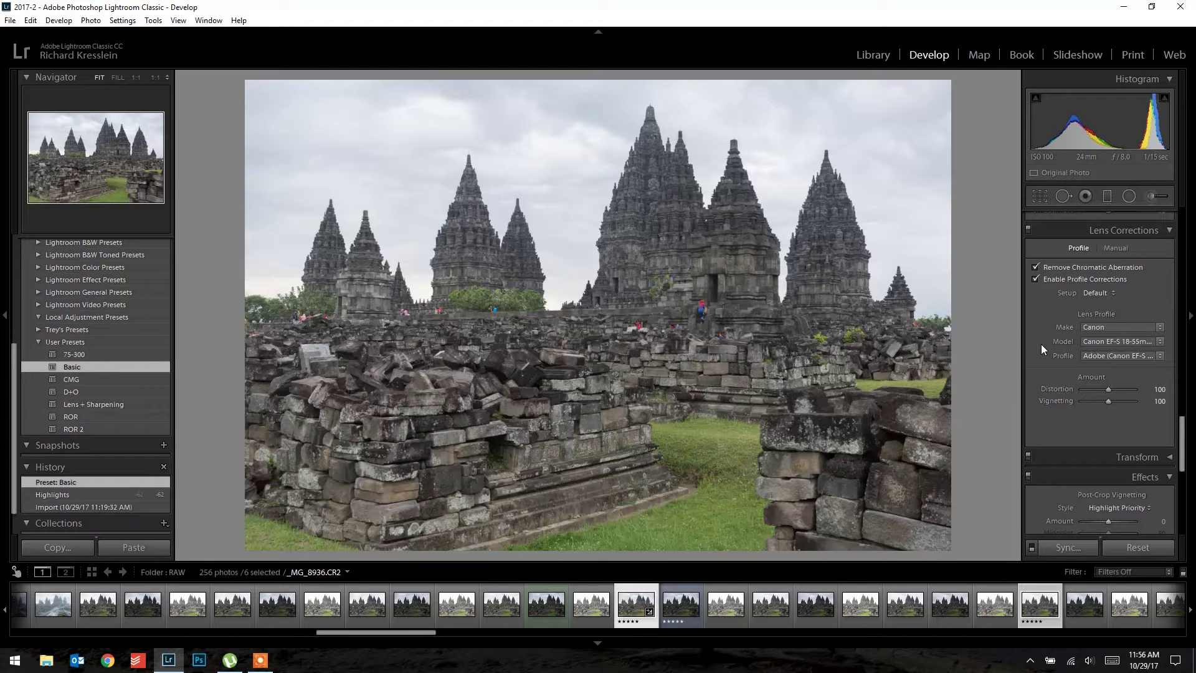
# Set the Luminance noise reduction of _MG_8936.CR2 to 15.
pyautogui.scroll(3, 1041, 344)
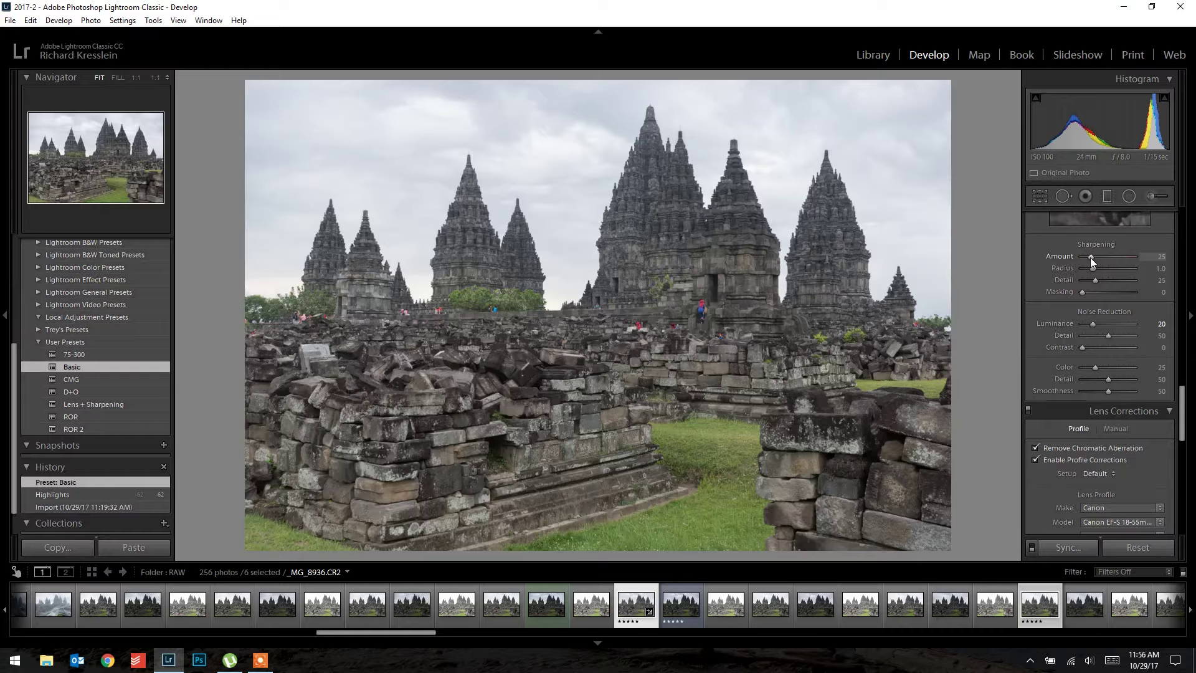
pyautogui.click(1162, 325)
pyautogui.write('15')
pyautogui.press('Return')
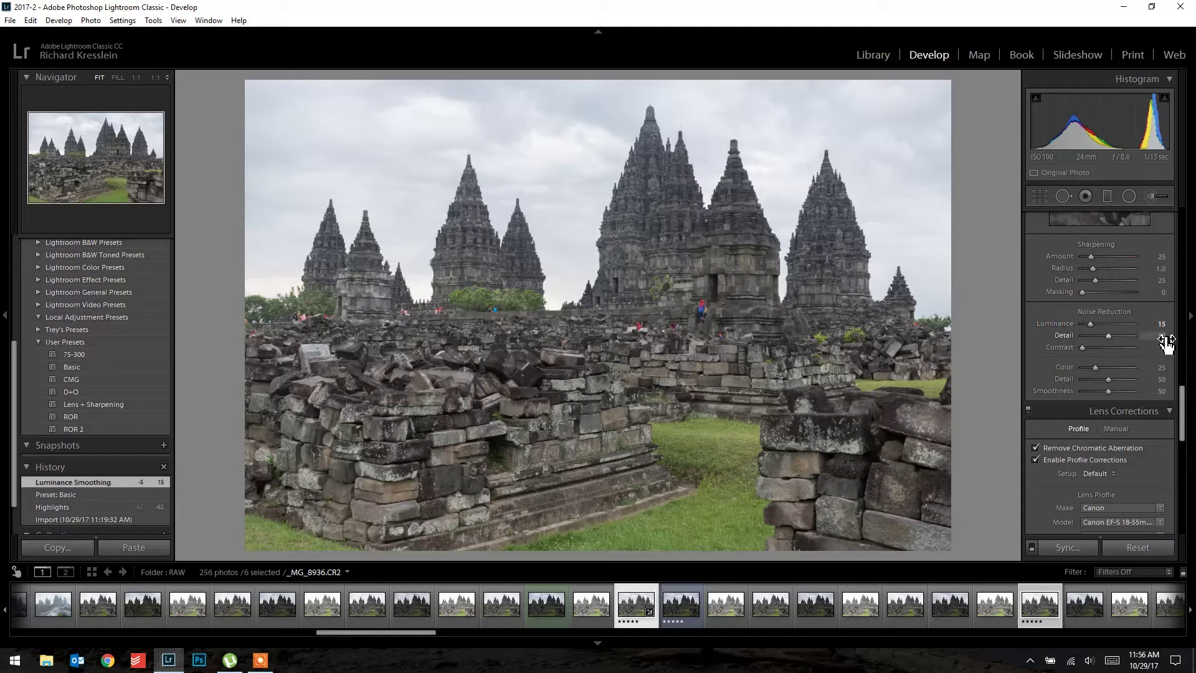
pyautogui.click(1163, 324)
# Look over the lens correction, effects and camera calibration settings, and lower Highlights to −86.
pyautogui.scroll(-5, 1082, 451)
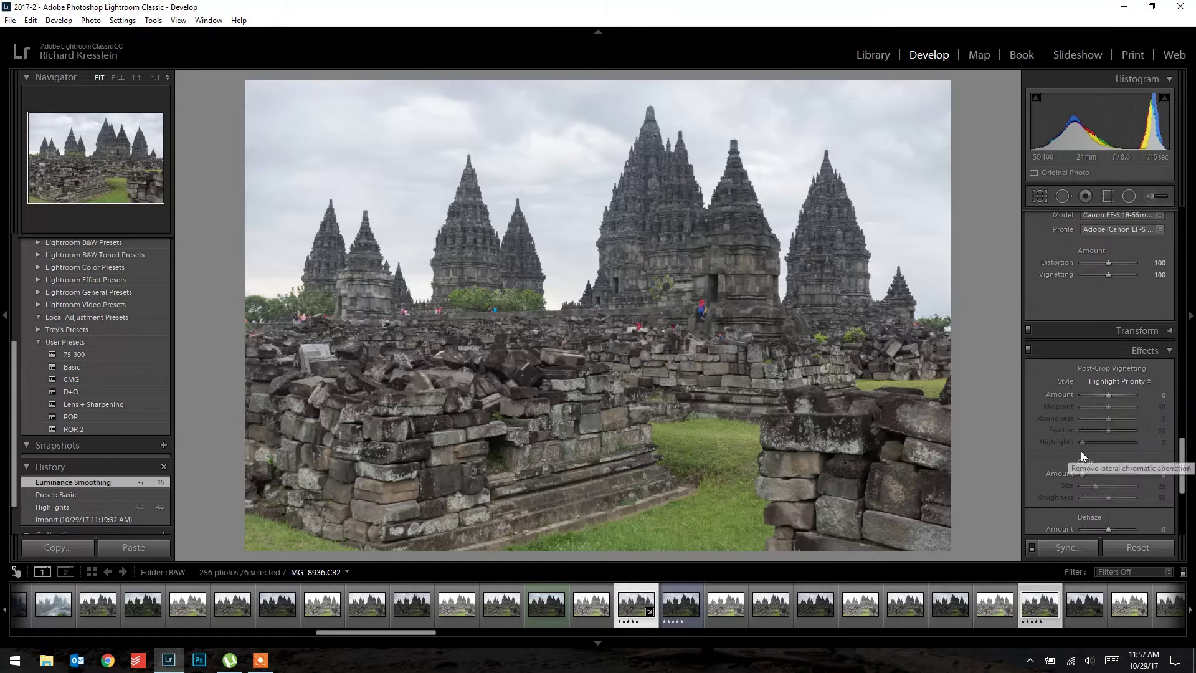
pyautogui.scroll(-3, 1082, 451)
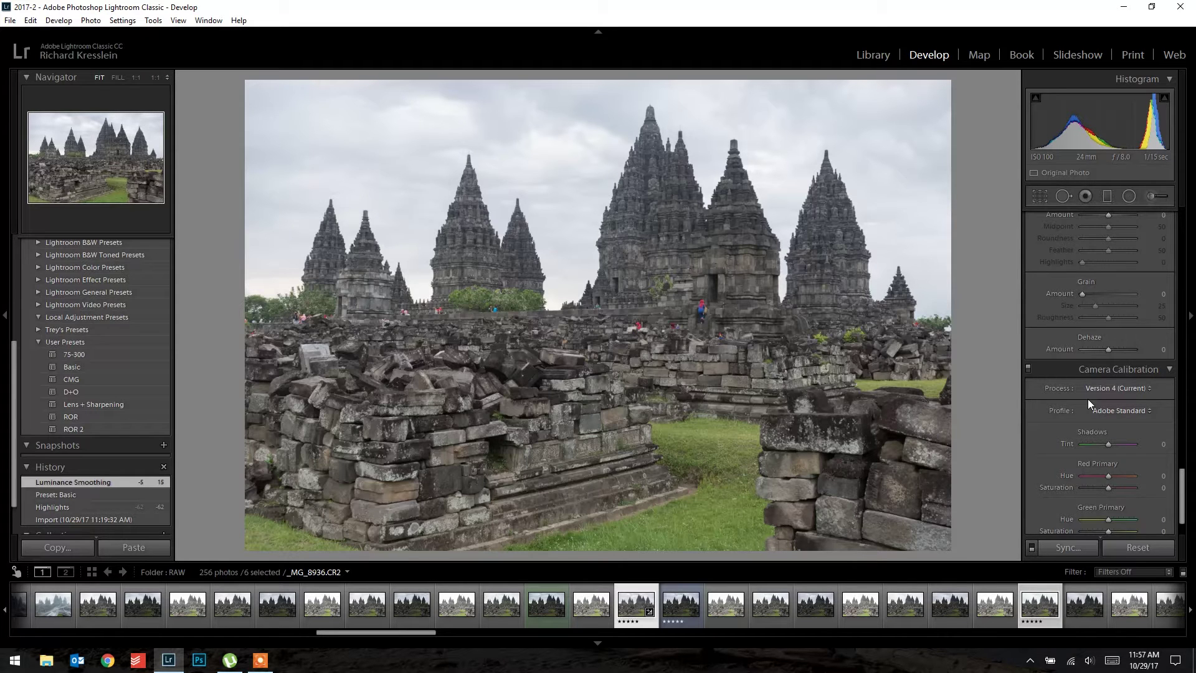
pyautogui.scroll(-2, 1088, 398)
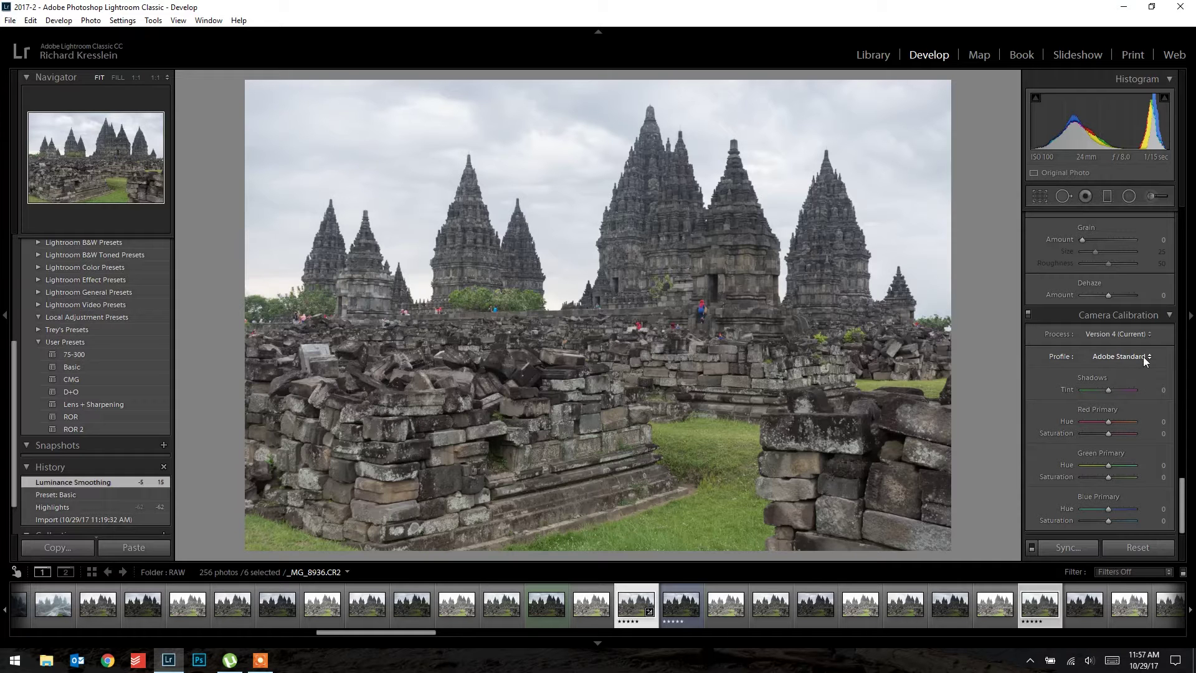
pyautogui.scroll(20, 1122, 359)
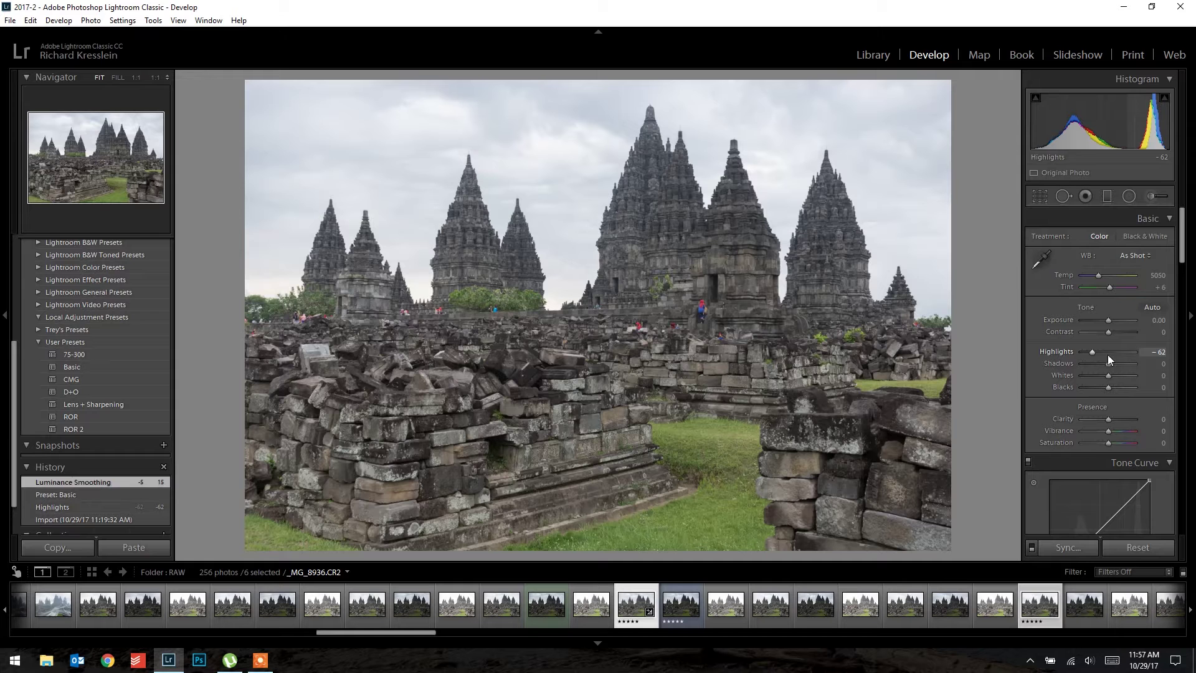
pyautogui.moveTo(1093, 351)
pyautogui.mouseDown()
pyautogui.moveTo(1152, 362)
pyautogui.moveTo(1086, 360)
pyautogui.mouseUp()
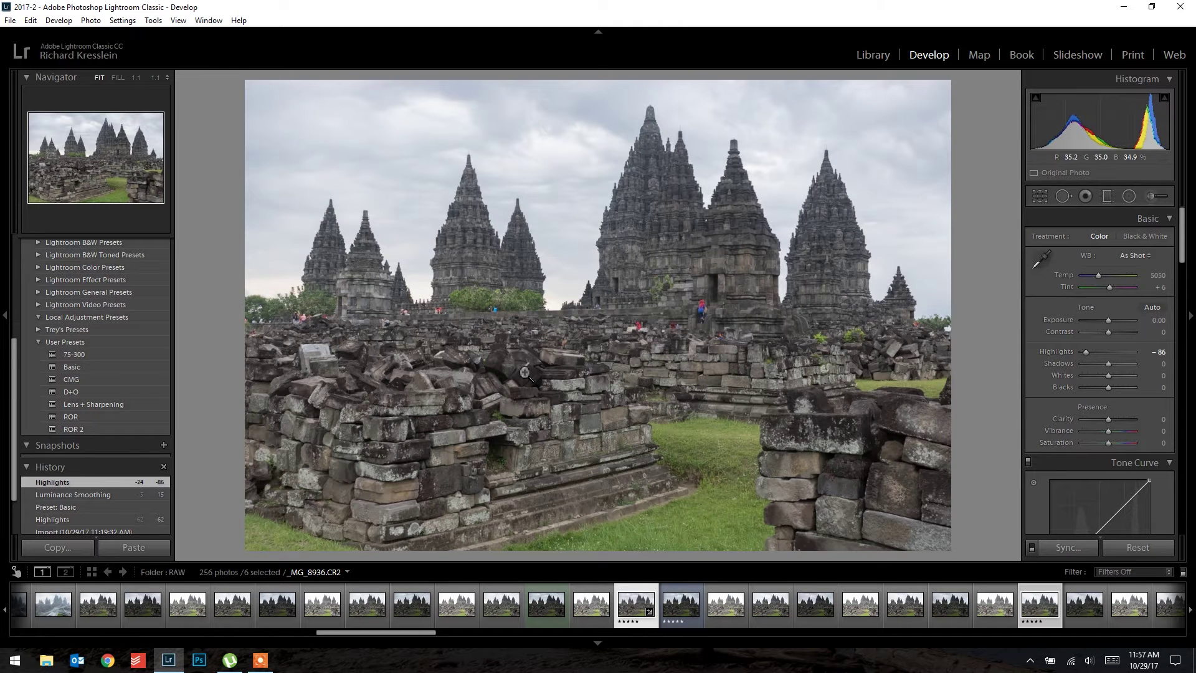
# Check the darker frame next to _MG_8936.CR2 and select _MG_8936.CR2 alone.
pyautogui.click(663, 601)
pyautogui.click(636, 601)
pyautogui.hotkey('ctrl', 'shift', 'r')
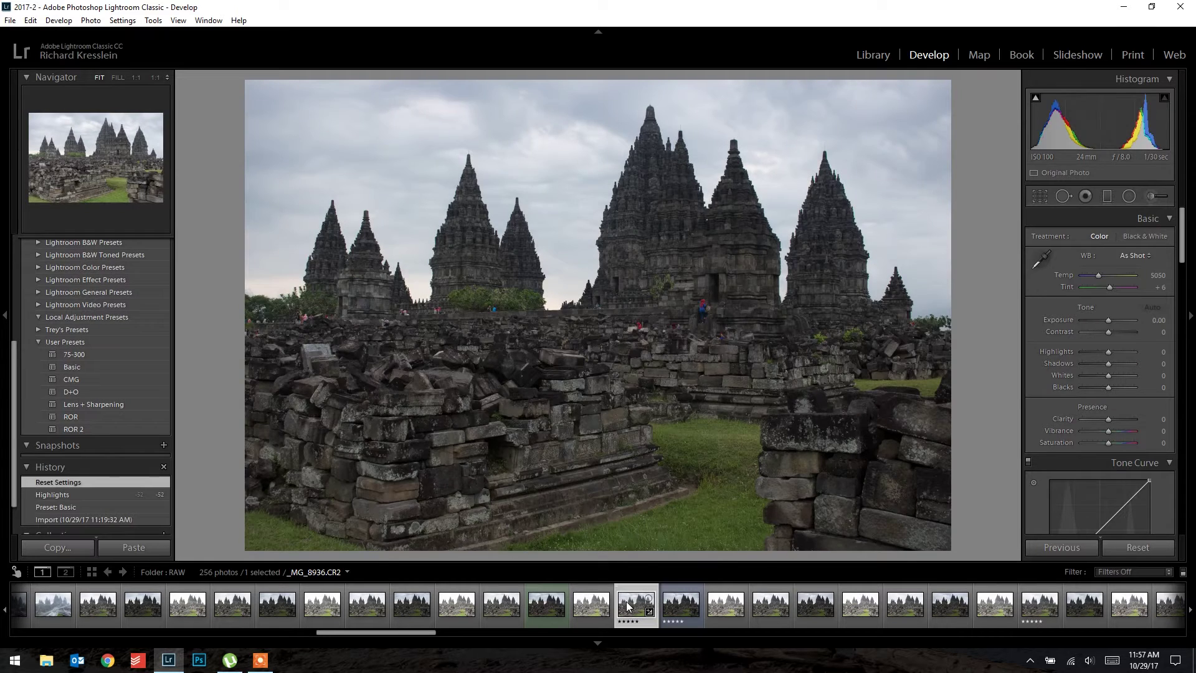
pyautogui.hotkey('ctrl', 'z')
# Try Highlights at −19 together with a Shadows adjustment, and reset Shadows to 0.
pyautogui.moveTo(1101, 355); pyautogui.dragTo(1104, 356)
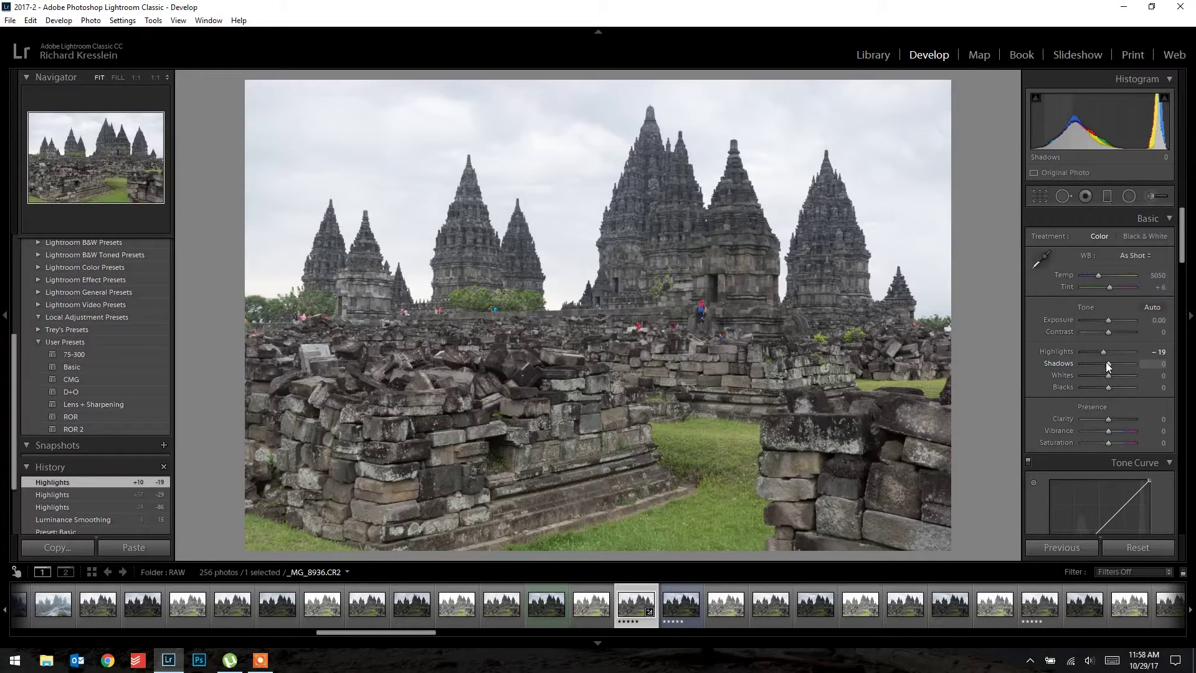
pyautogui.moveTo(1106, 361); pyautogui.dragTo(1112, 363)
pyautogui.doubleClick(1112, 364)
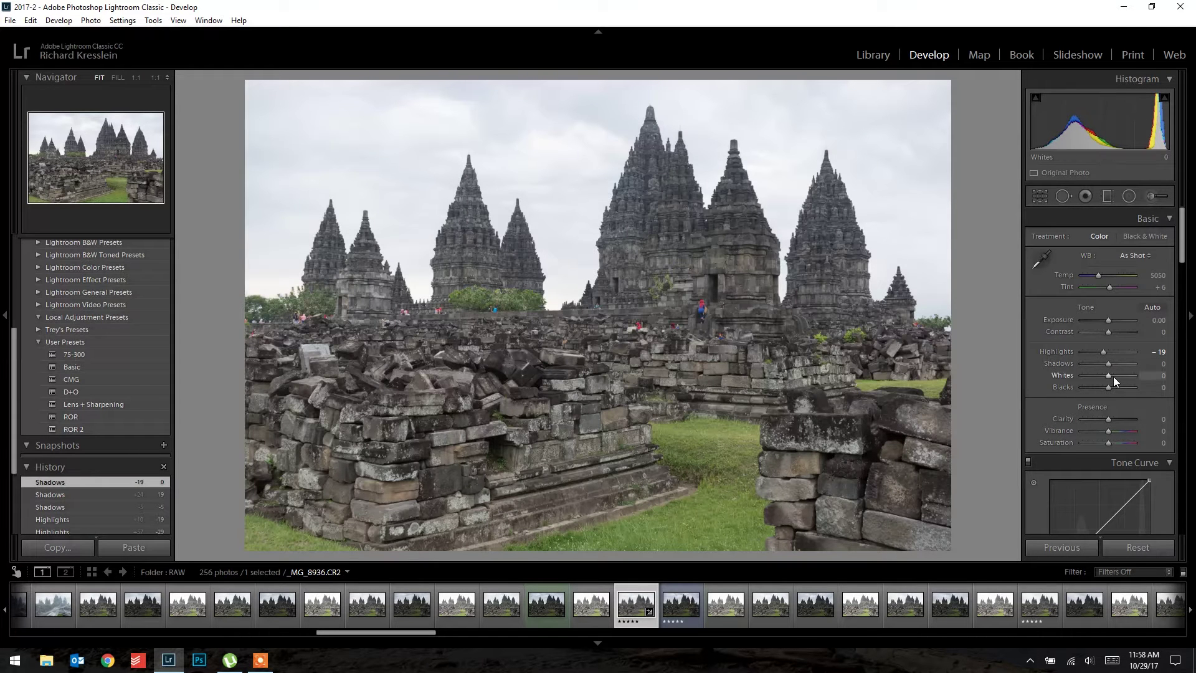
# Set Blacks to −5 and Highlights to −20 on _MG_8936.CR2.
pyautogui.moveTo(1109, 387)
pyautogui.mouseDown()
pyautogui.moveTo(1122, 389)
pyautogui.moveTo(1109, 389)
pyautogui.mouseUp()
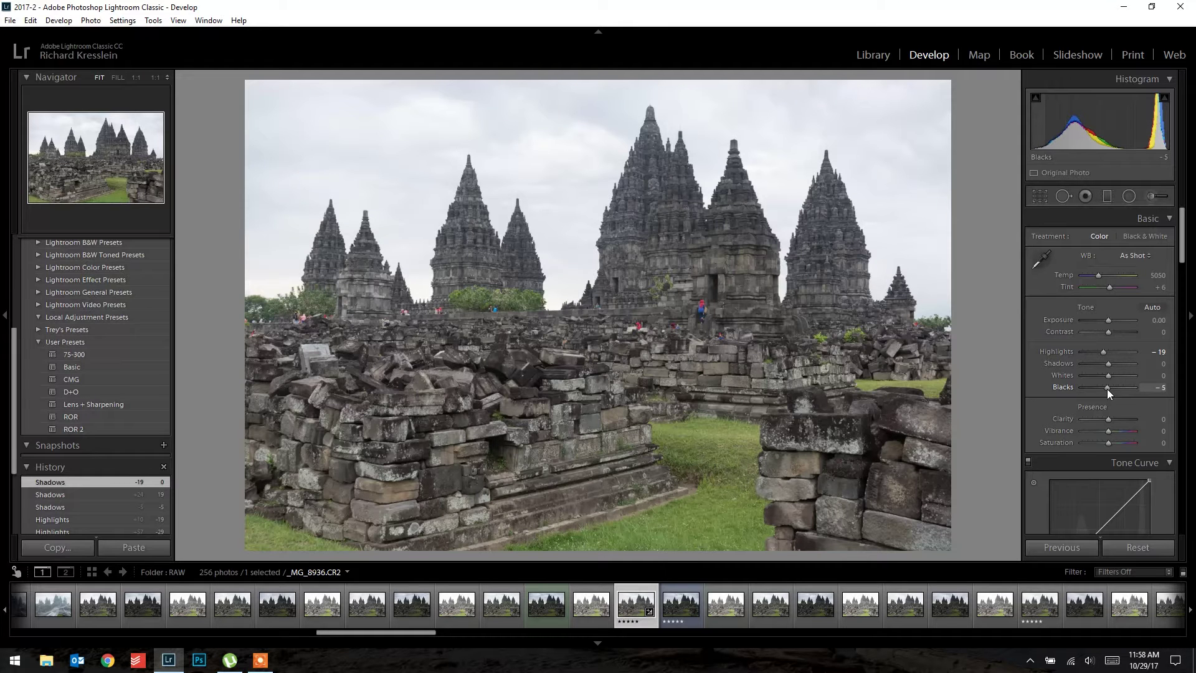
pyautogui.moveTo(1106, 389); pyautogui.dragTo(1106, 389)
pyautogui.click(1154, 388)
pyautogui.write('-5')
pyautogui.press('Return')
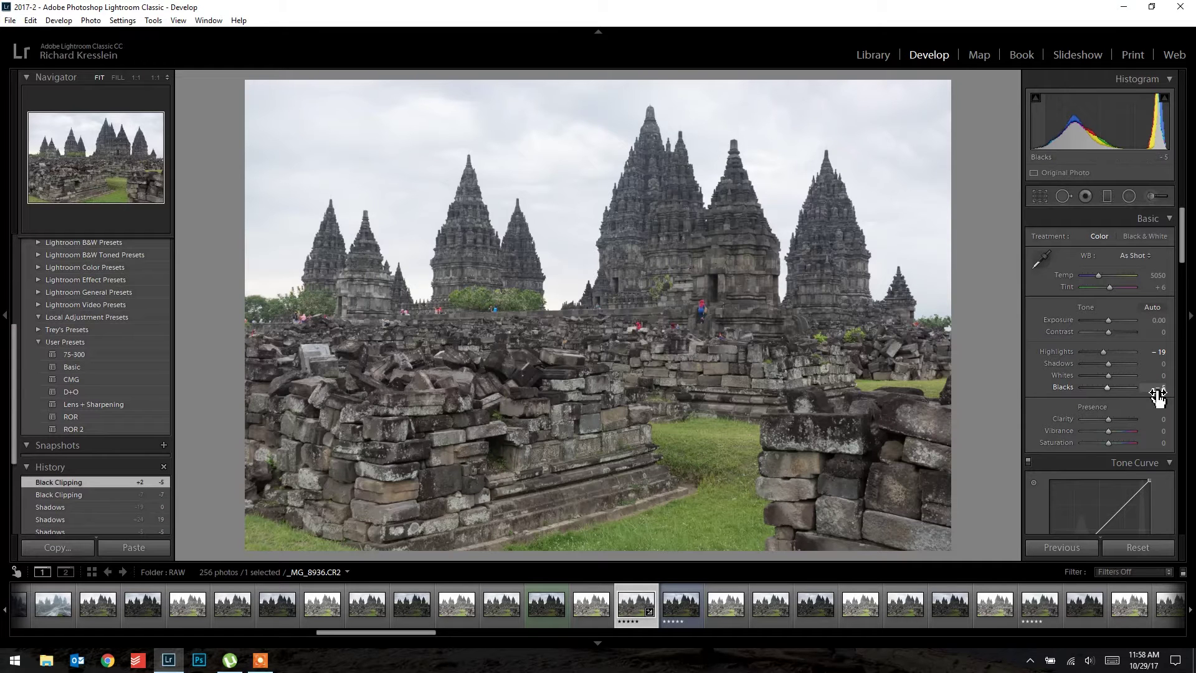
pyautogui.click(1163, 352)
pyautogui.write('-20')
pyautogui.press('Return')
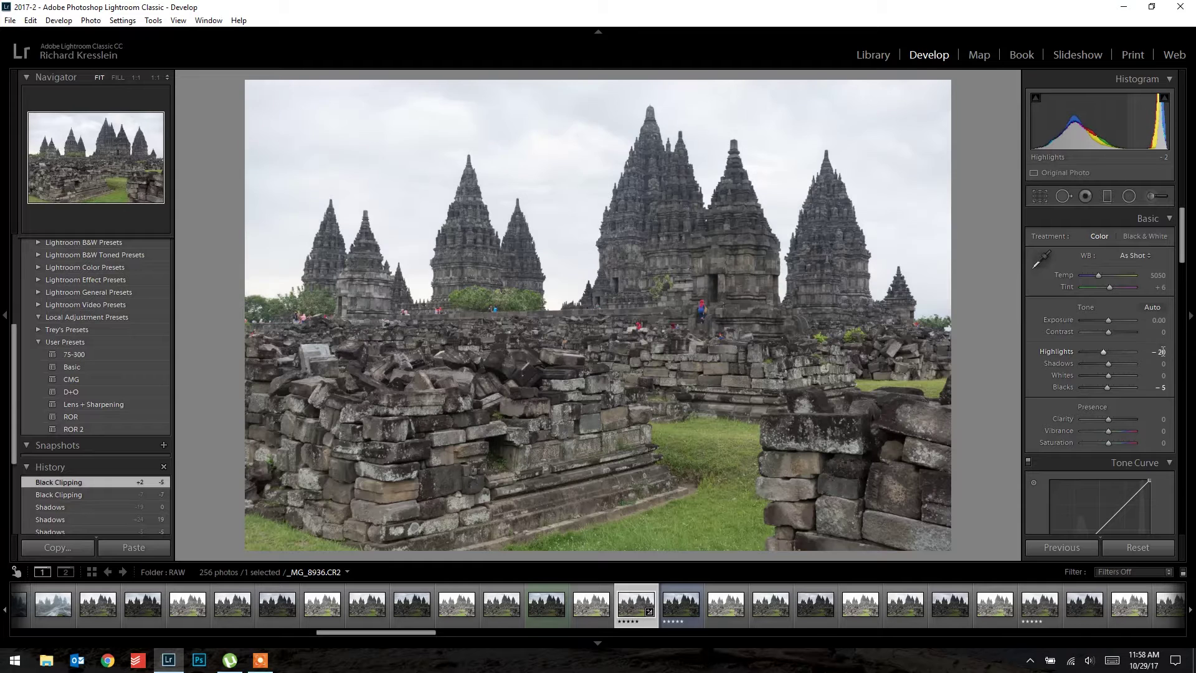
# Try a warmer white balance by raising the temperature to 6050, and set it back to 5050.
pyautogui.moveTo(1098, 275); pyautogui.dragTo(1100, 280)
pyautogui.doubleClick(1100, 275)
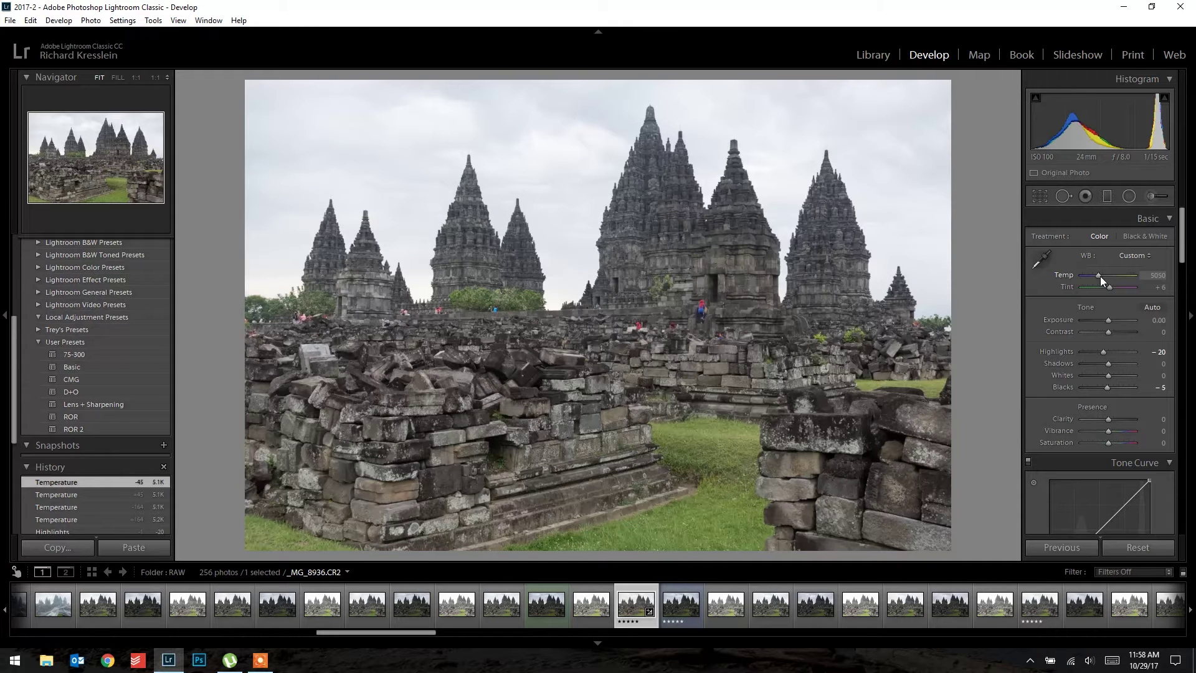
pyautogui.press('Up')
pyautogui.press('Up')
pyautogui.press('Up')
pyautogui.press('Up')
pyautogui.press('Up')
pyautogui.press('Up')
pyautogui.press('Up')
pyautogui.press('Up')
pyautogui.press('Up')
pyautogui.press('Up')
pyautogui.press('Up')
pyautogui.press('Up')
pyautogui.press('Up')
pyautogui.press('Up')
pyautogui.press('Up')
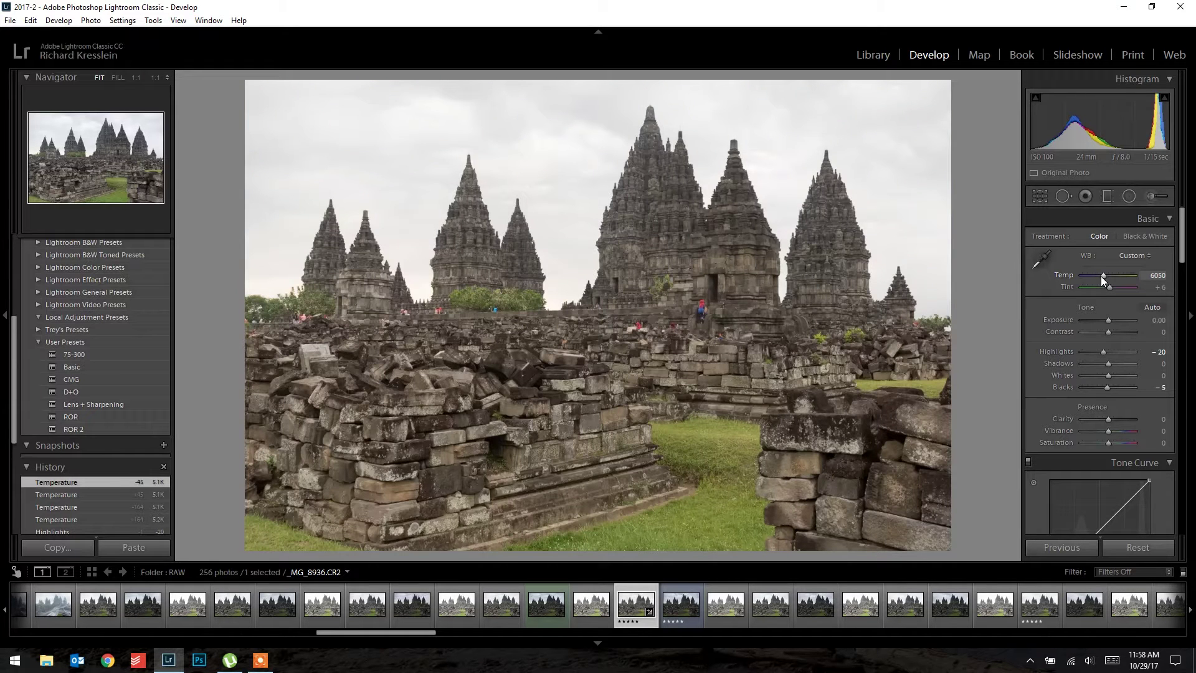
pyautogui.click(1158, 274)
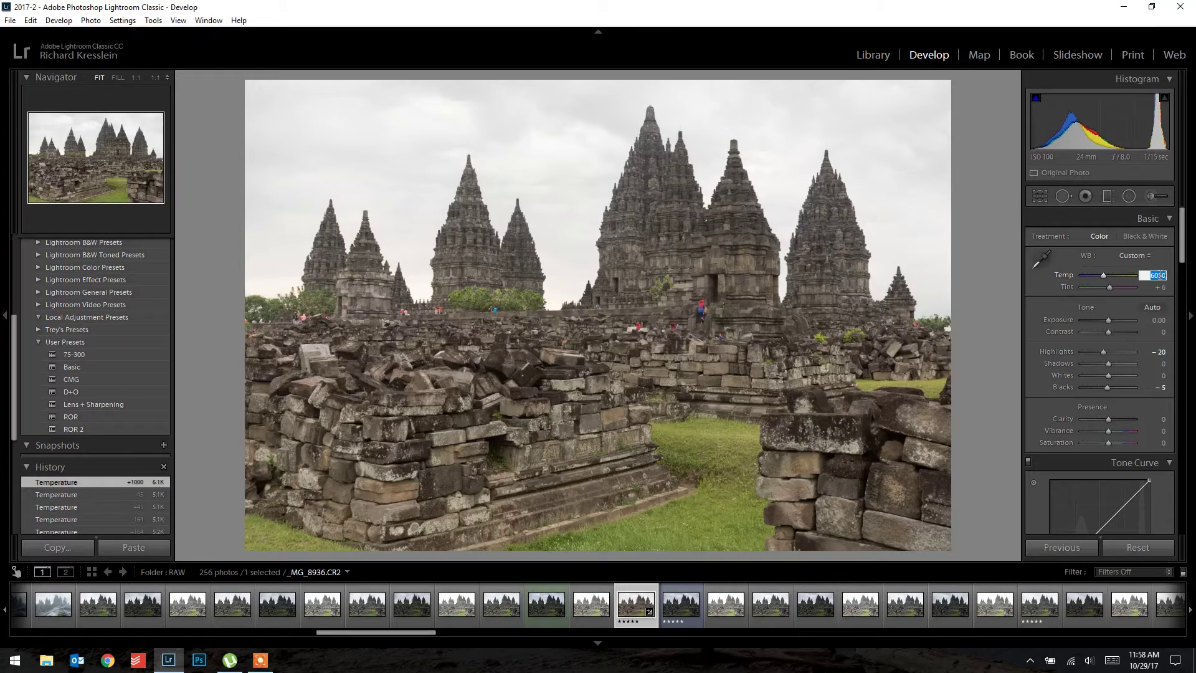
pyautogui.write('5050')
pyautogui.press('Return')
# Try a white balance temperature of 5200 and settle on 5100.
pyautogui.click(1159, 275)
pyautogui.doubleClick(1159, 276)
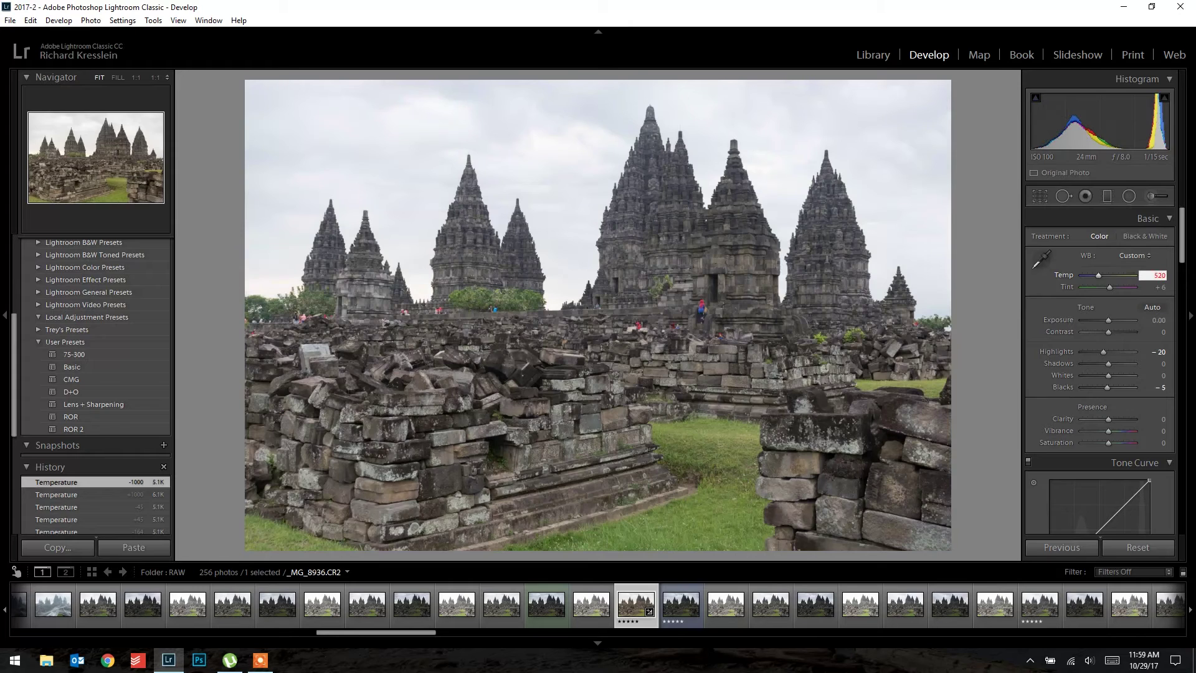
pyautogui.write('00')
pyautogui.press('Return')
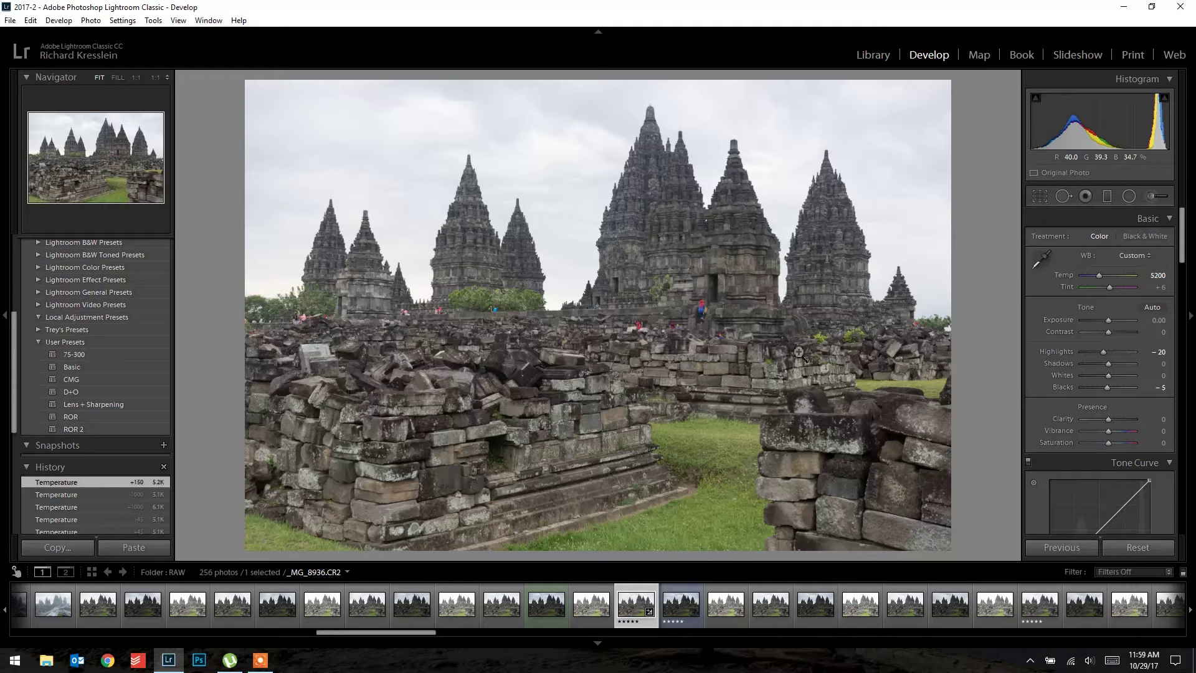
pyautogui.click(1158, 276)
pyautogui.write('5')
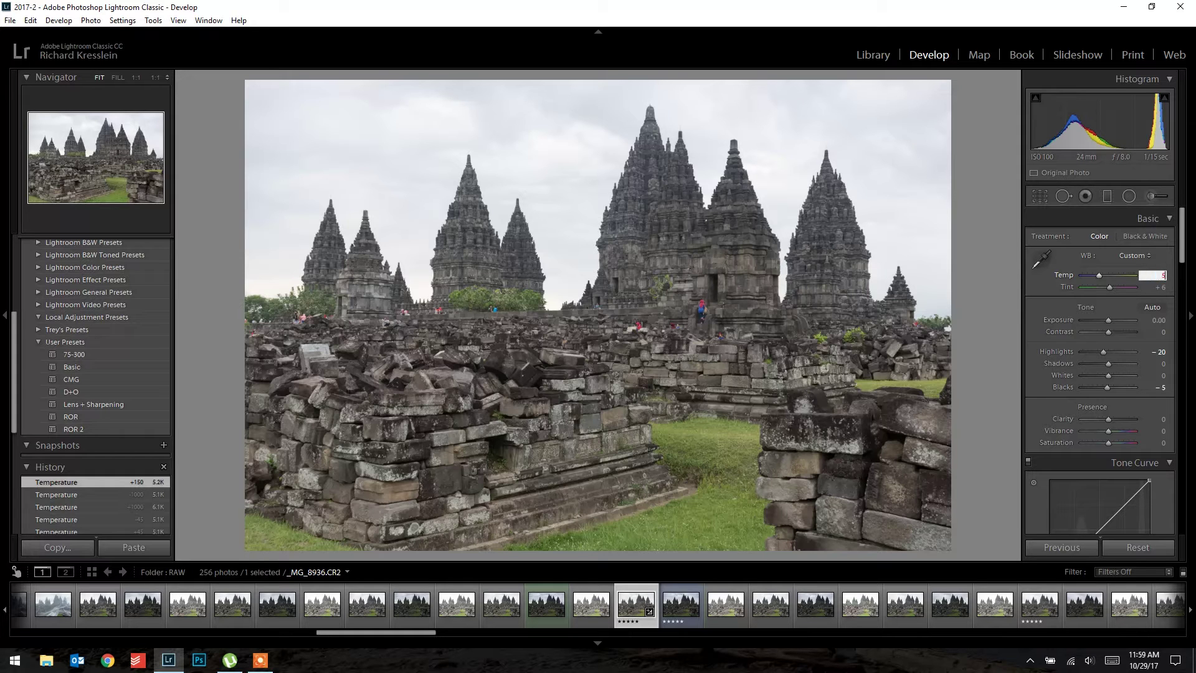
pyautogui.press('Return')
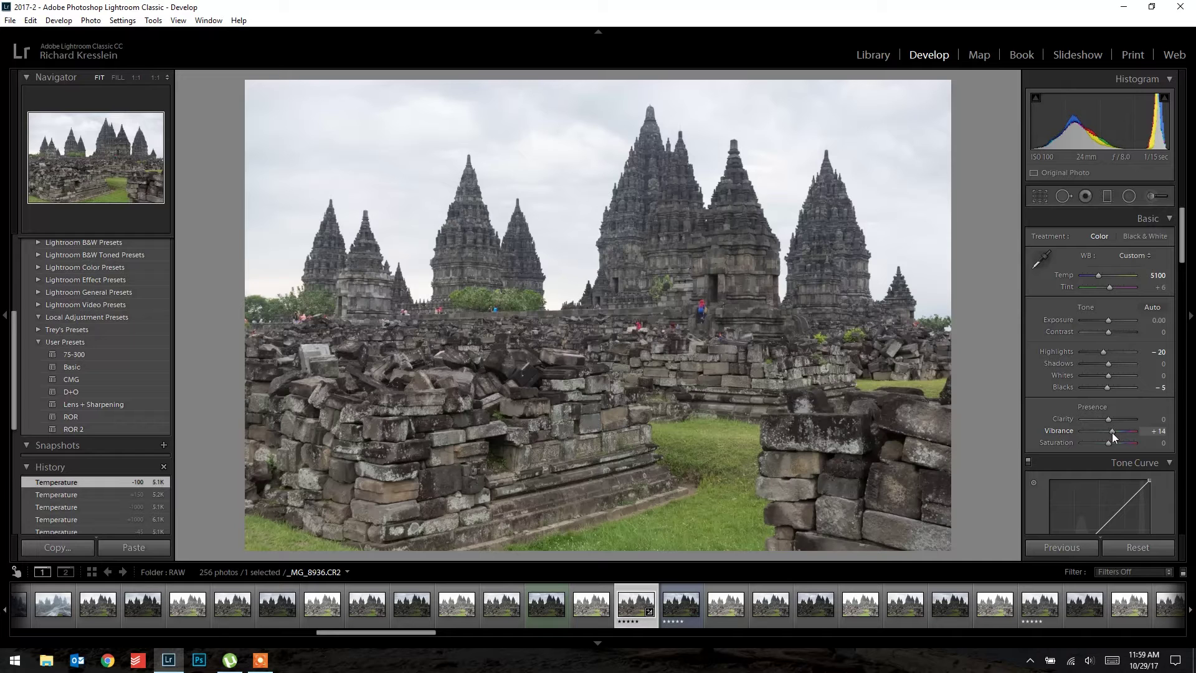
# Try Vibrance at +100 and settle on +7.
pyautogui.moveTo(1112, 432); pyautogui.dragTo(1152, 436)
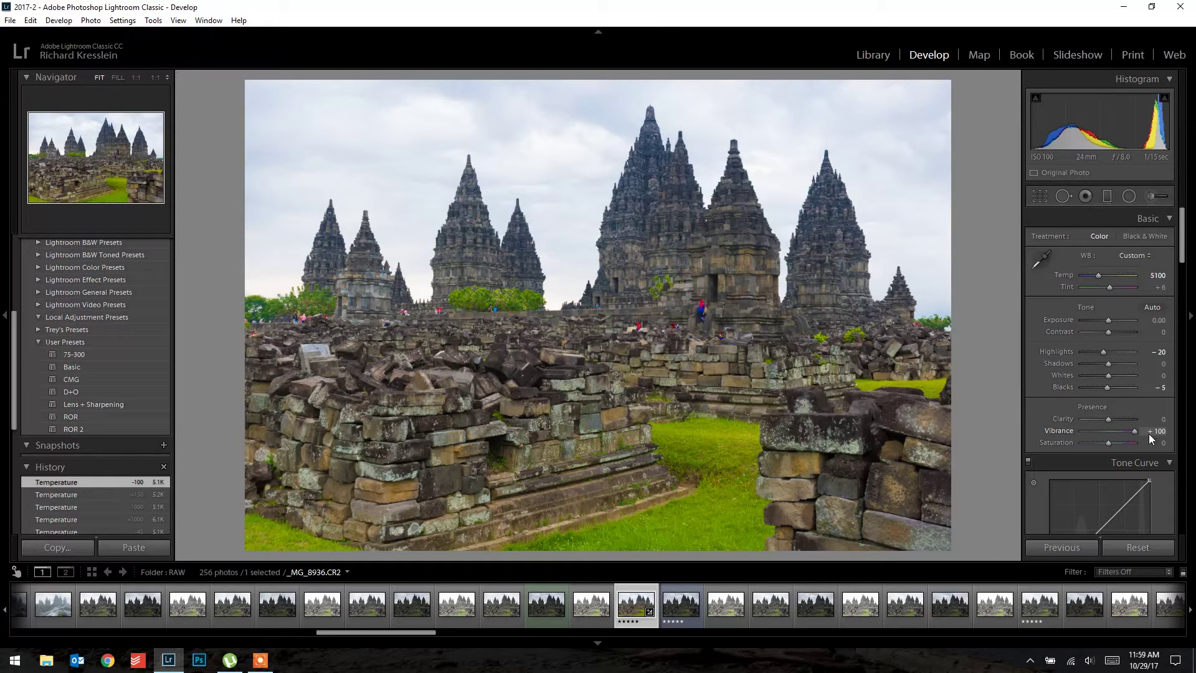
pyautogui.moveTo(1133, 433); pyautogui.dragTo(1115, 432)
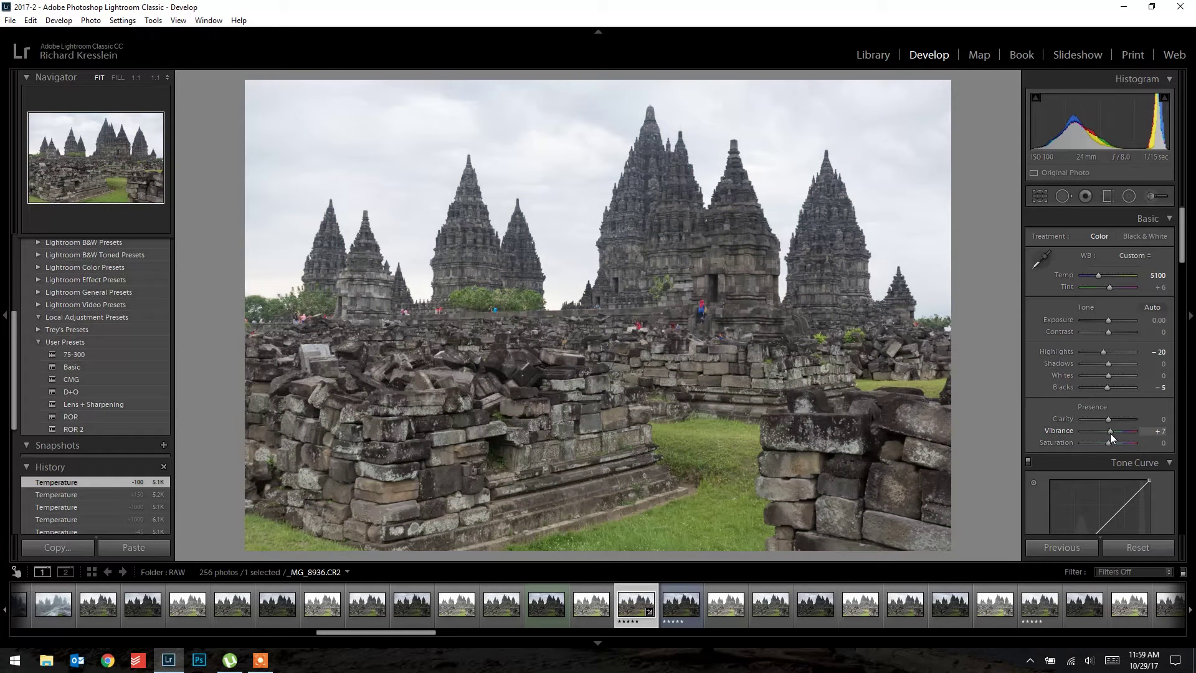
pyautogui.click(1161, 432)
pyautogui.write('7')
pyautogui.press('Return')
# Set the Dehaze amount of _MG_8936.CR2 to +14.
pyautogui.scroll(-7, 1066, 415)
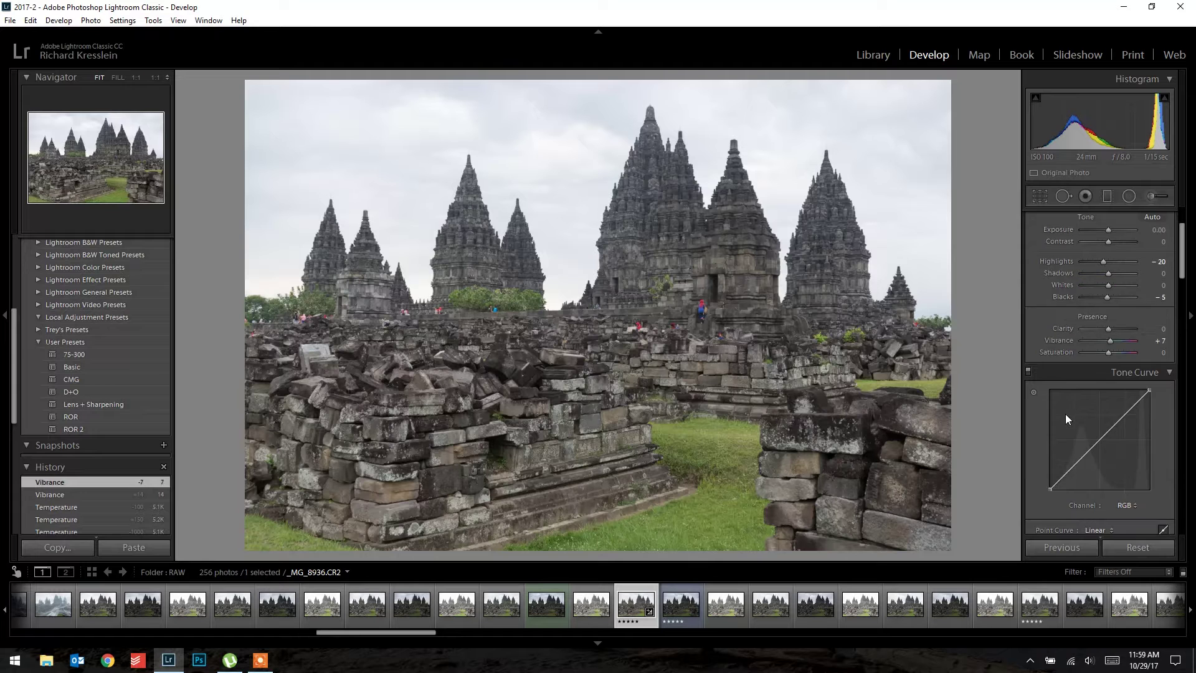
pyautogui.scroll(-10, 1065, 414)
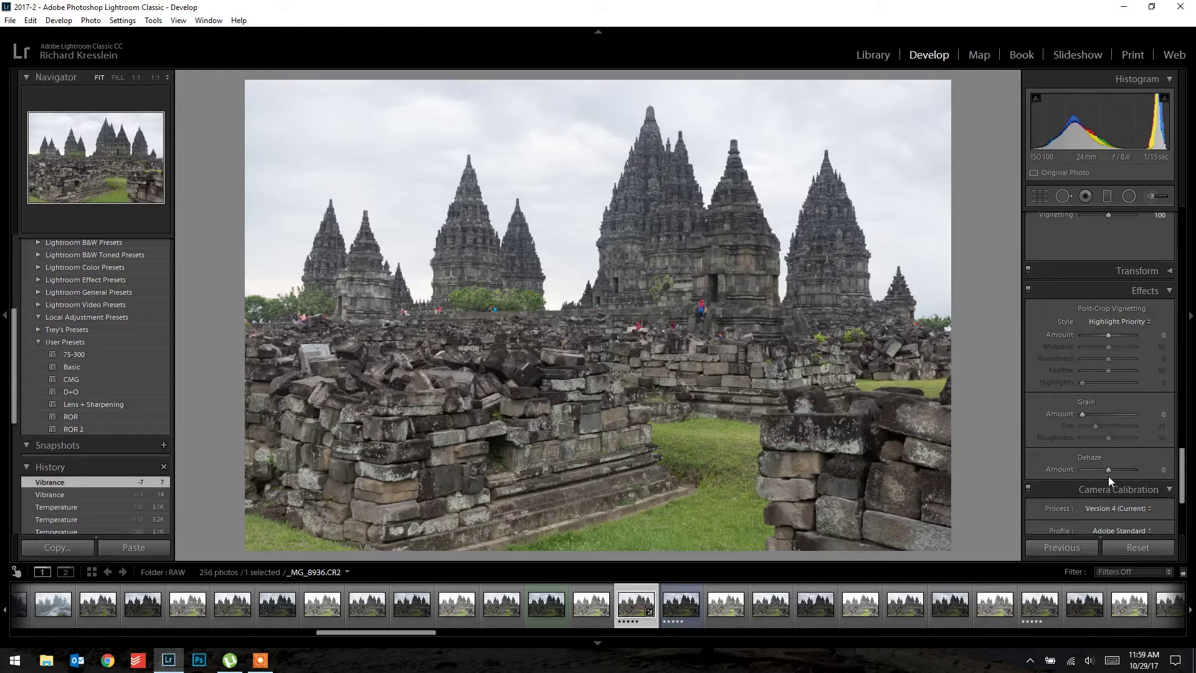
pyautogui.moveTo(1109, 473); pyautogui.dragTo(1112, 473)
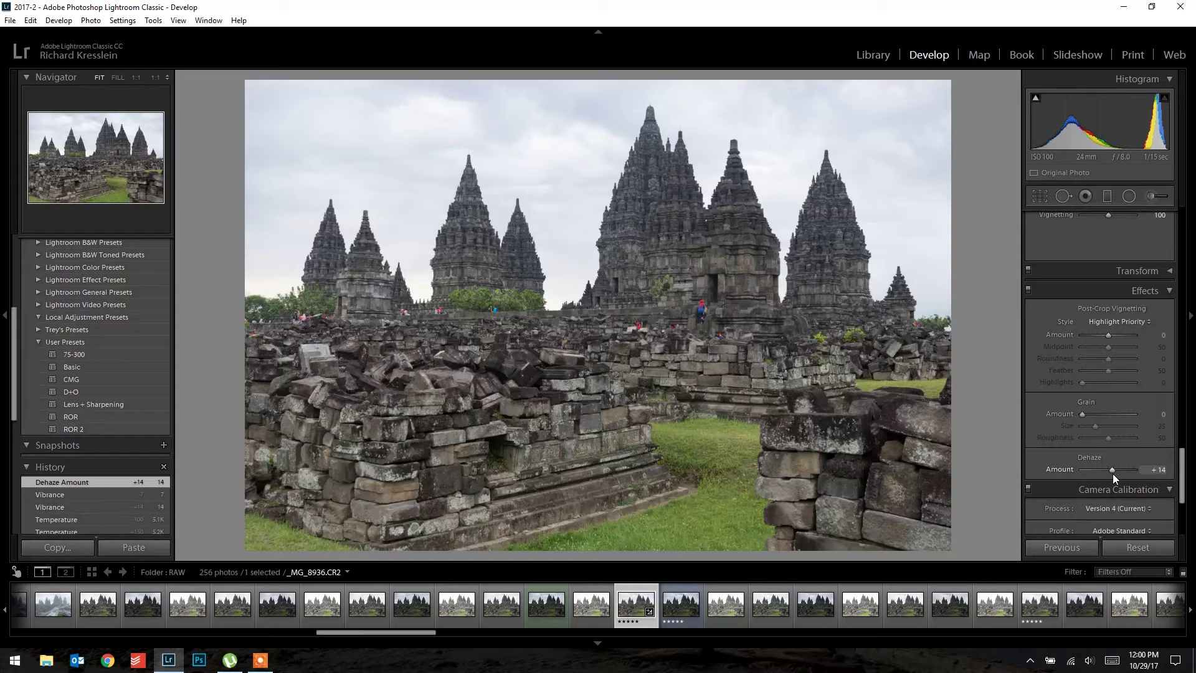
pyautogui.scroll(-3, 1059, 458)
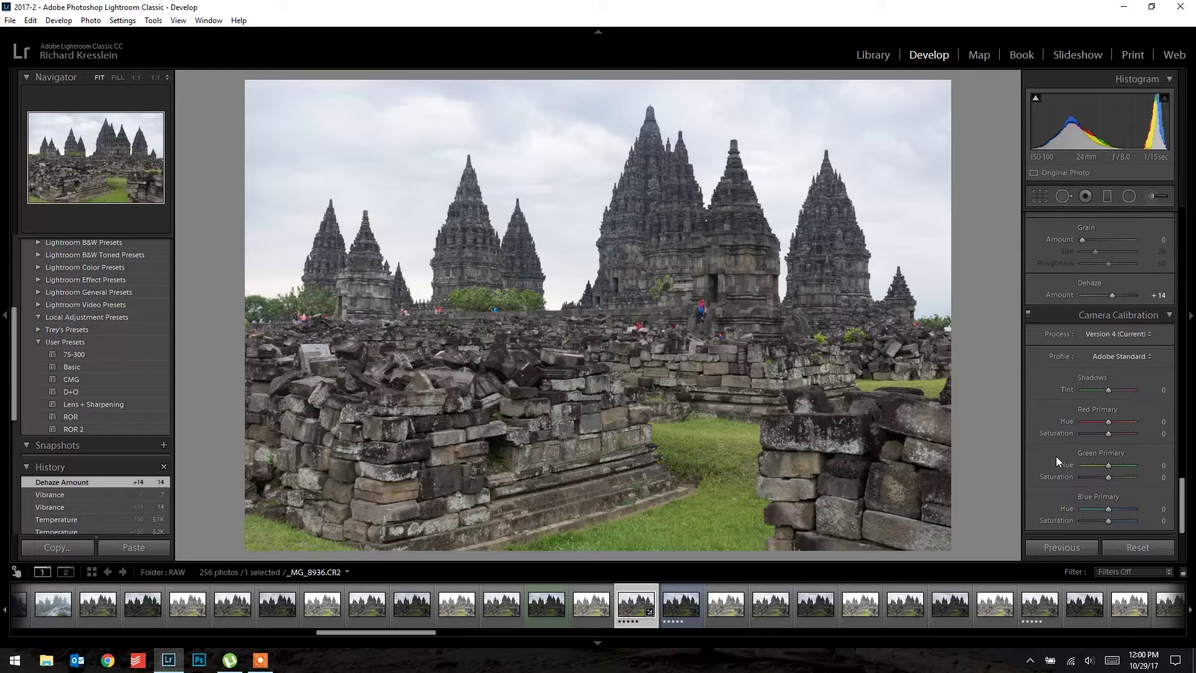
# Copy the develop settings of _MG_8936.CR2, adding White Balance and Basic Tone to the settings included in the copy.
pyautogui.rightClick(627, 598)
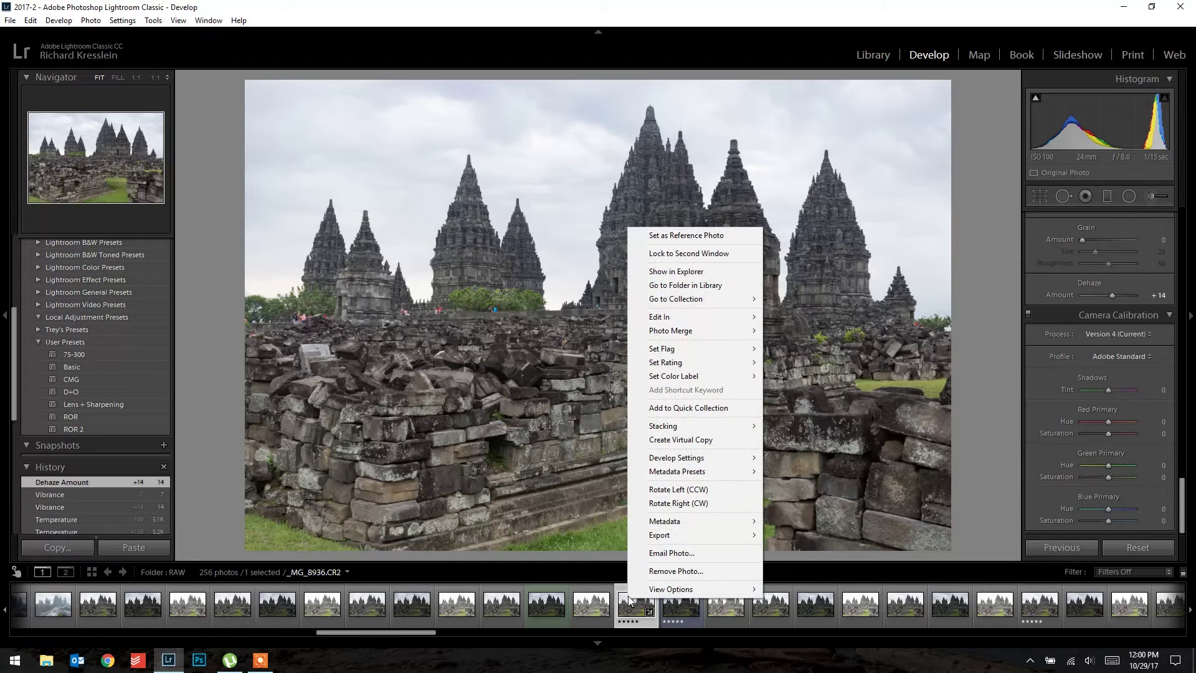
pyautogui.moveTo(685, 458)
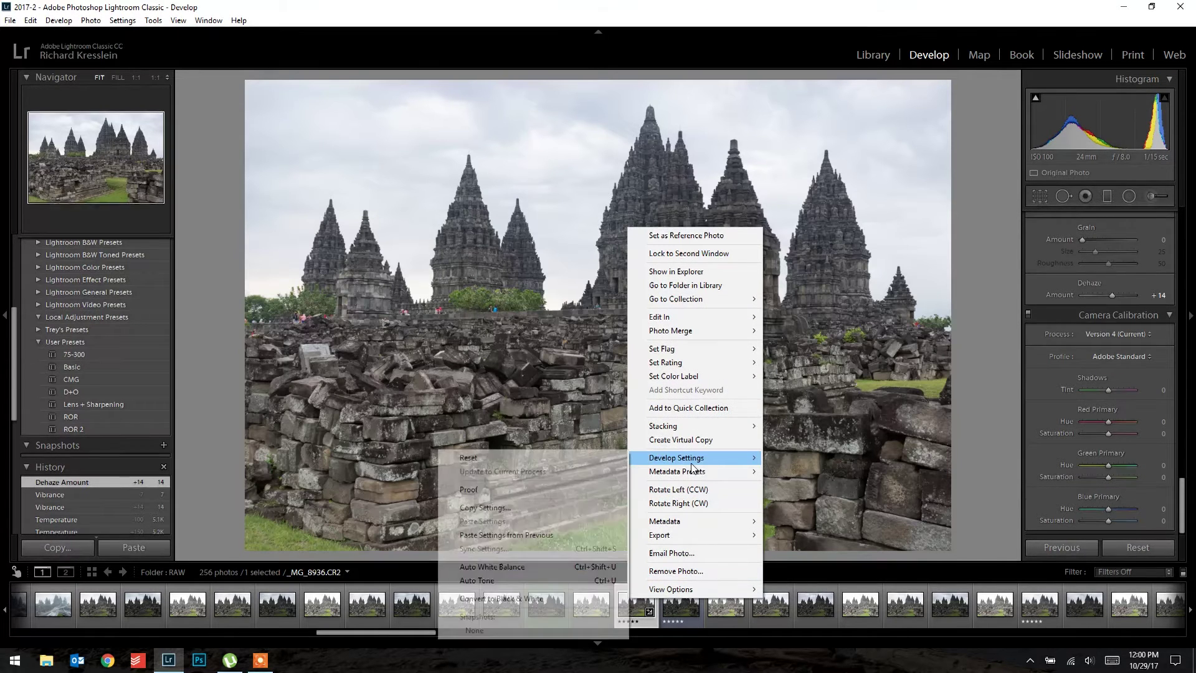
pyautogui.click(522, 507)
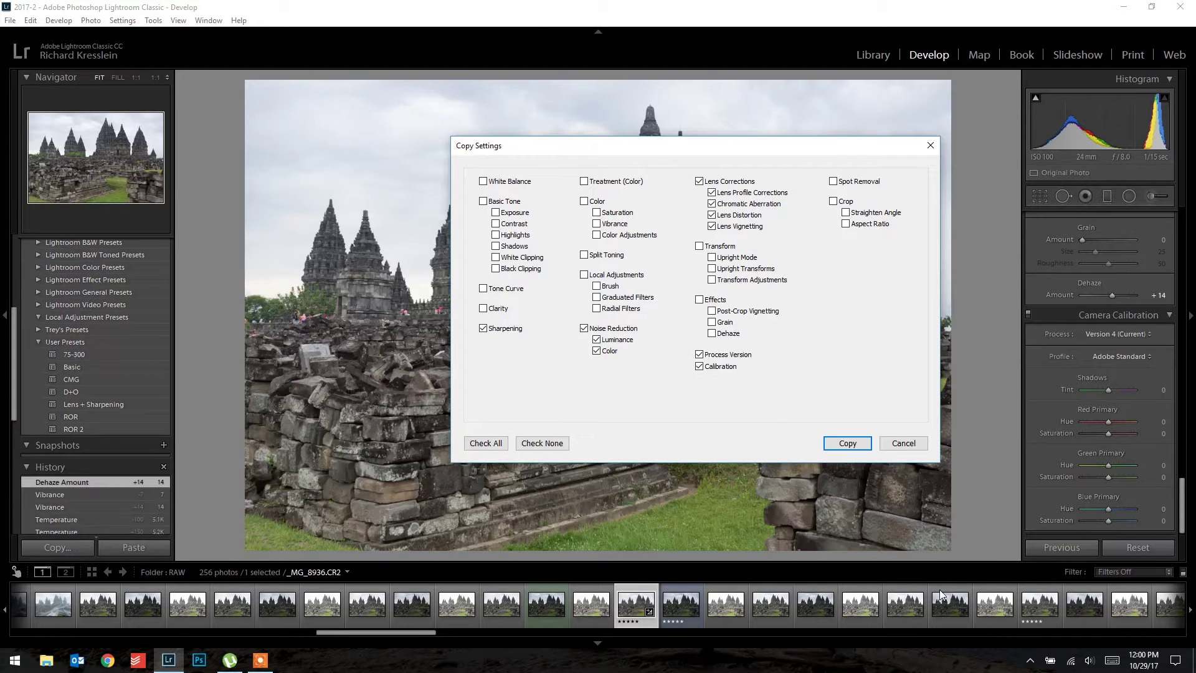
pyautogui.click(484, 182)
pyautogui.click(483, 202)
pyautogui.click(596, 351)
pyautogui.click(596, 351)
pyautogui.click(847, 444)
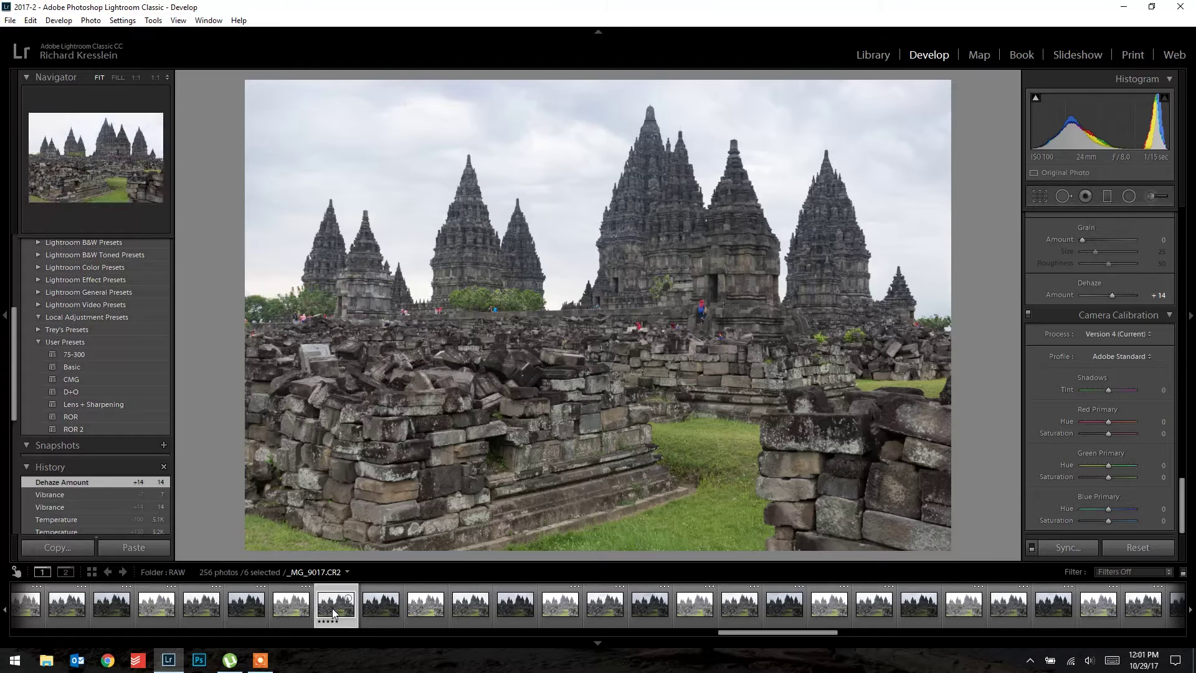
# Paste the copied develop settings onto the six selected five-star frames.
pyautogui.rightClick(332, 608)
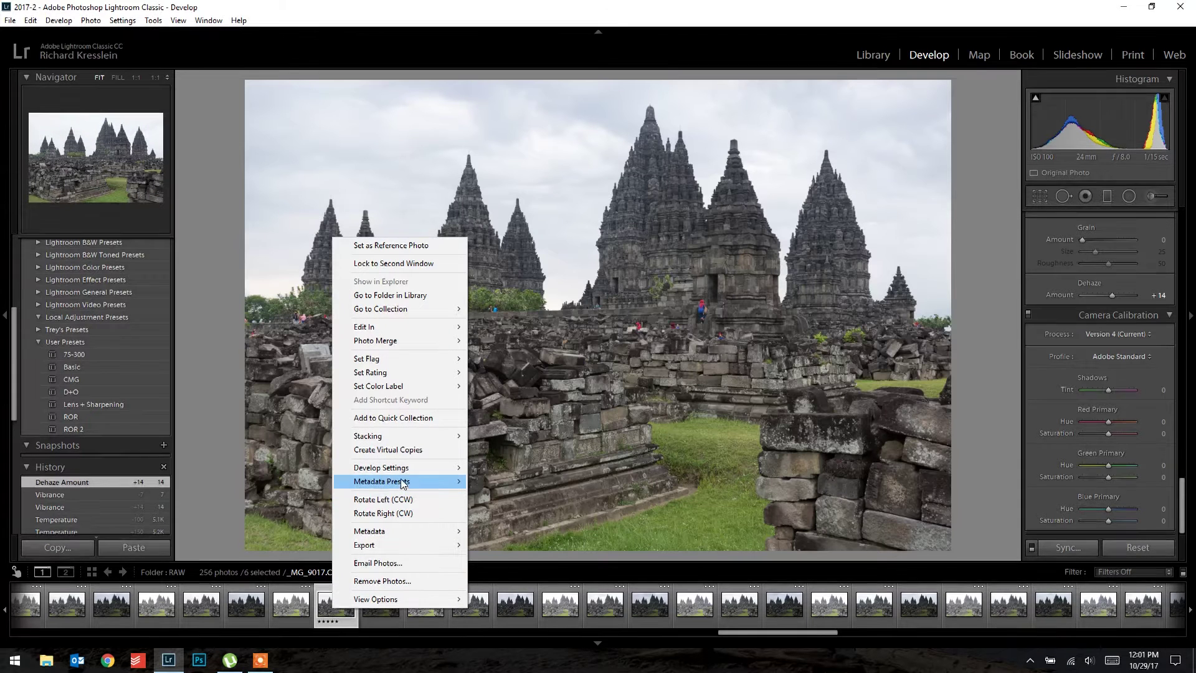
pyautogui.moveTo(402, 468)
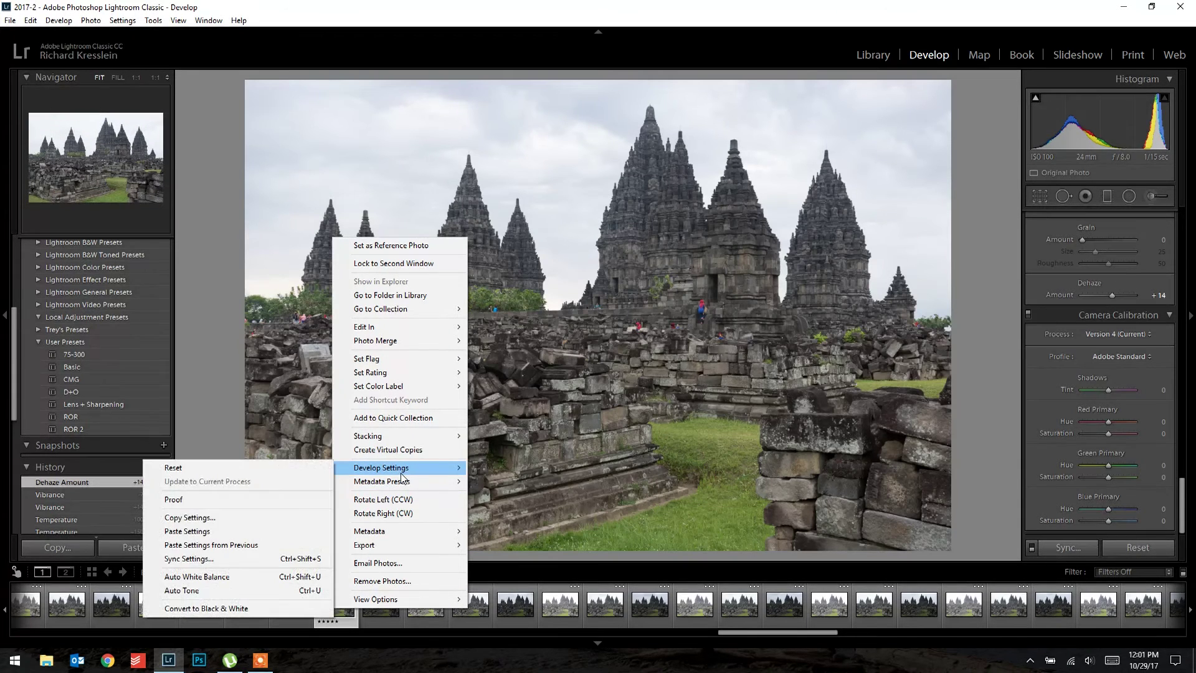
pyautogui.click(218, 532)
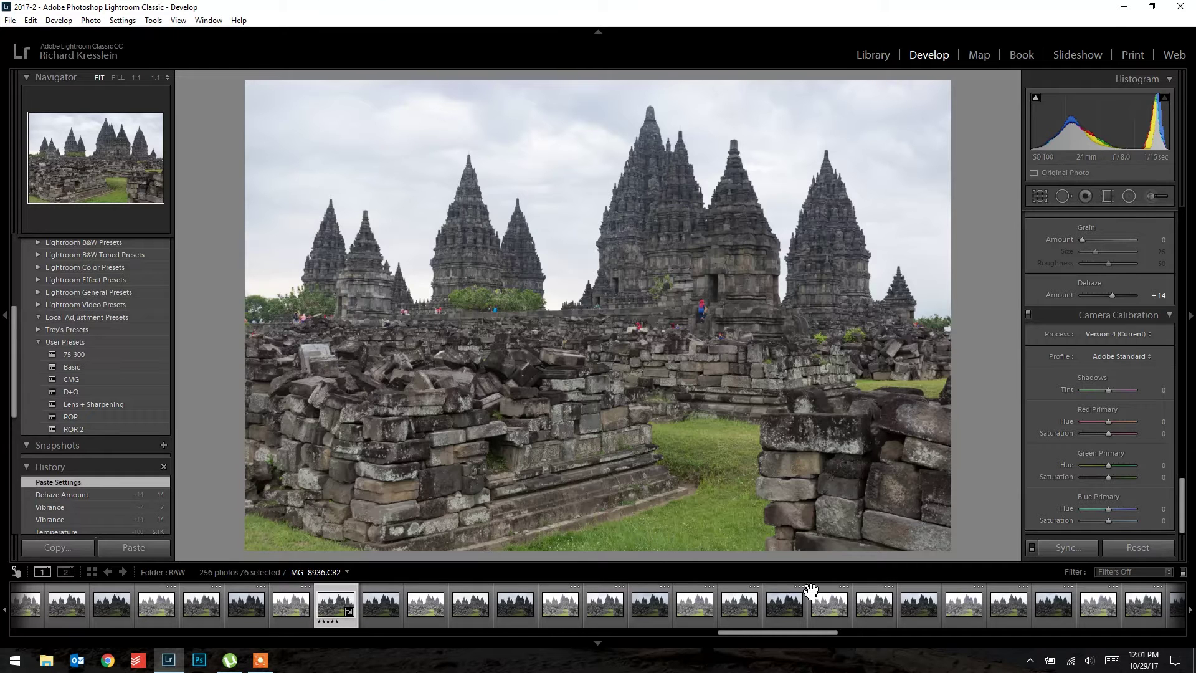
# Apply the Basic user preset to the darker frame _MG_8937.CR2 and set its Luminance noise reduction to 15.
pyautogui.moveTo(821, 637); pyautogui.dragTo(461, 636)
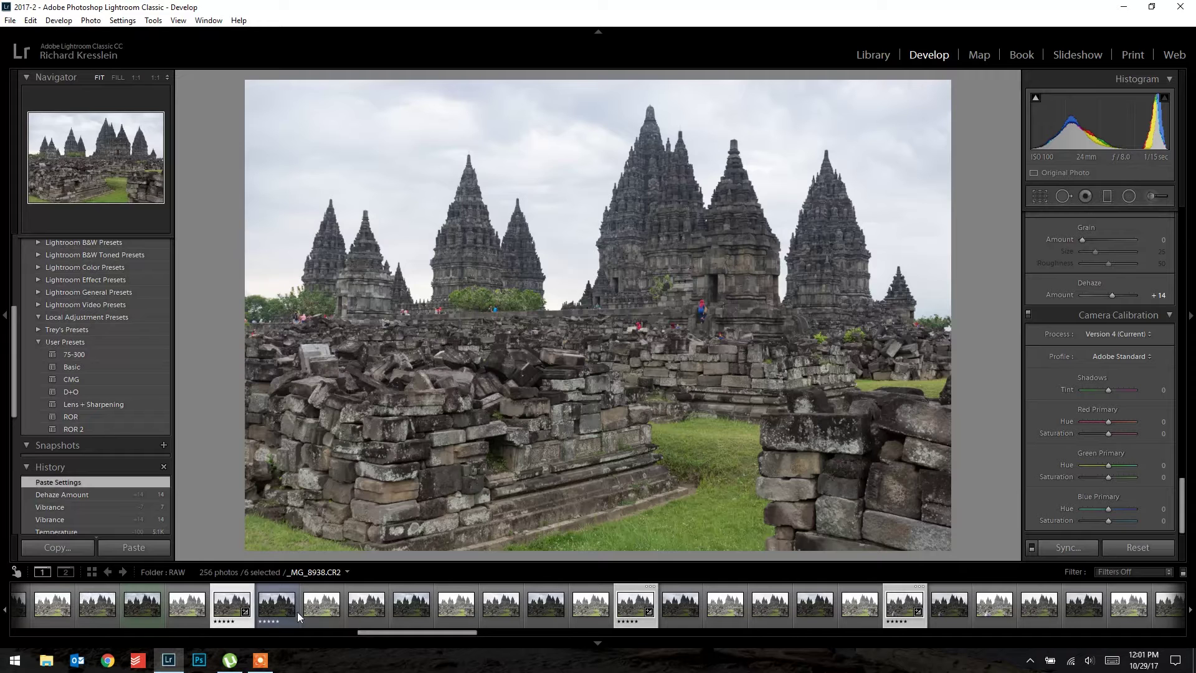
pyautogui.click(274, 612)
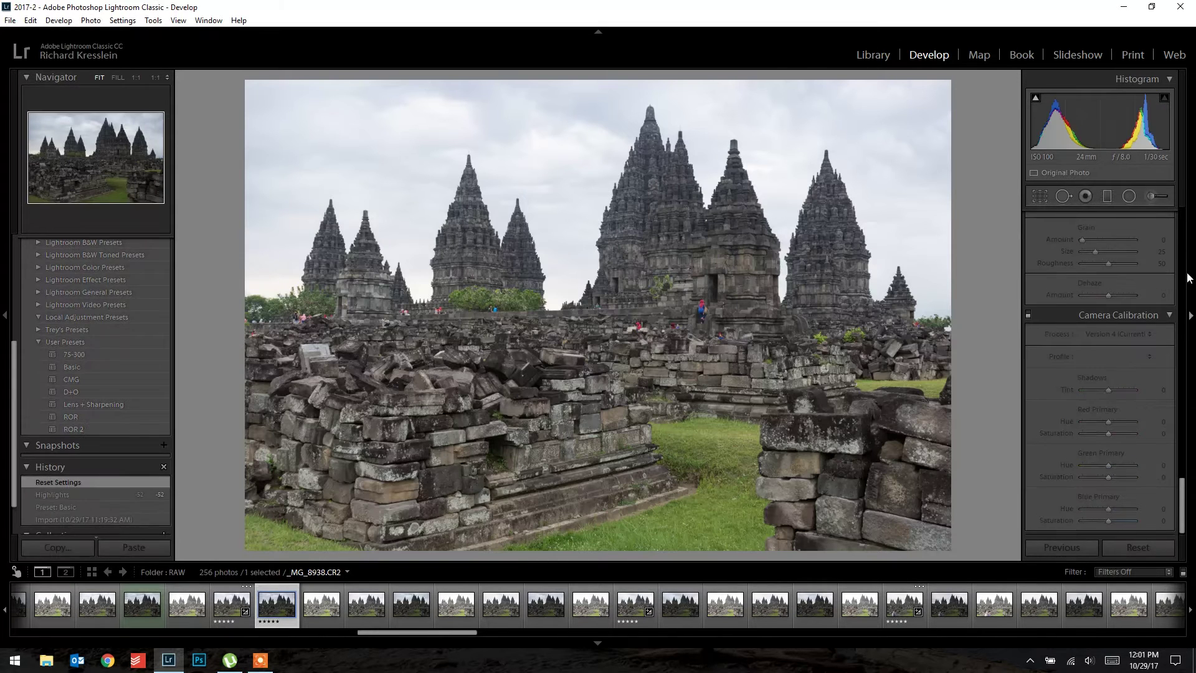
pyautogui.scroll(10, 1109, 248)
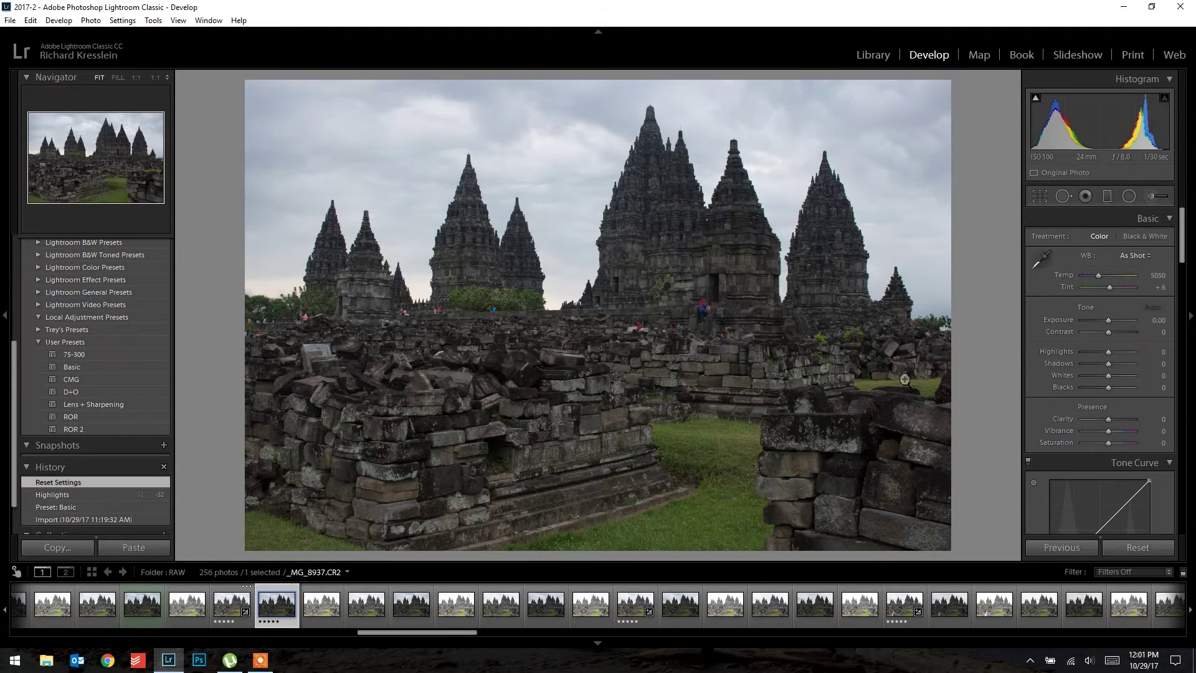
pyautogui.click(64, 371)
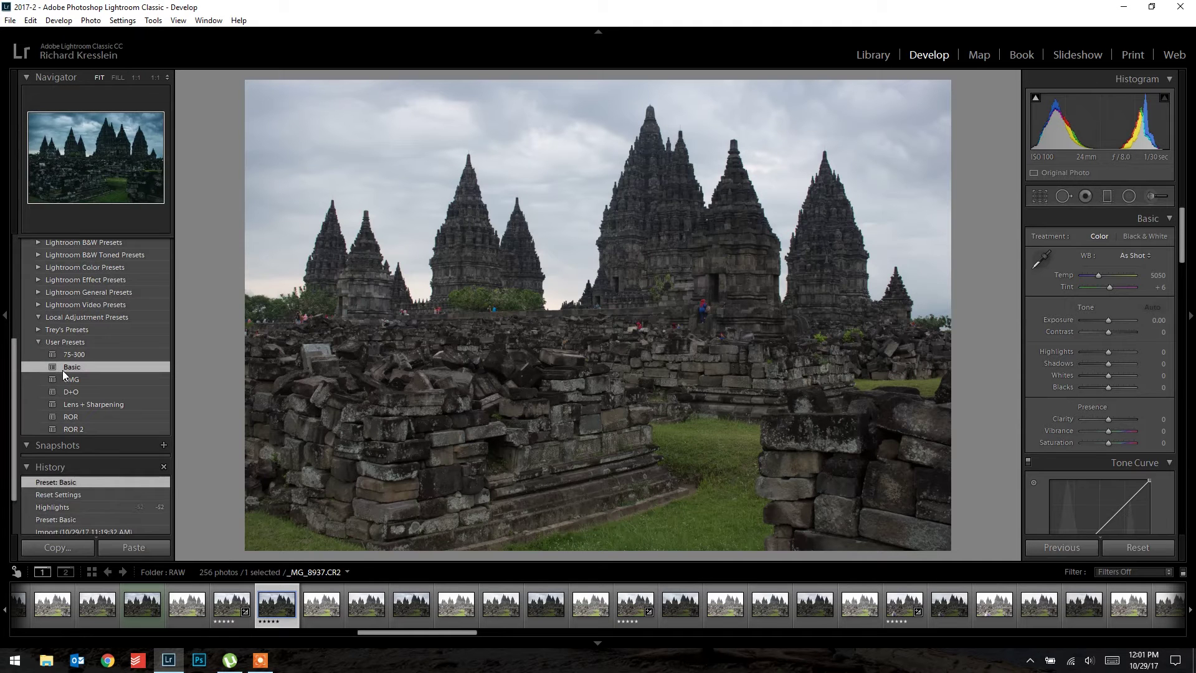
pyautogui.scroll(-10, 1075, 351)
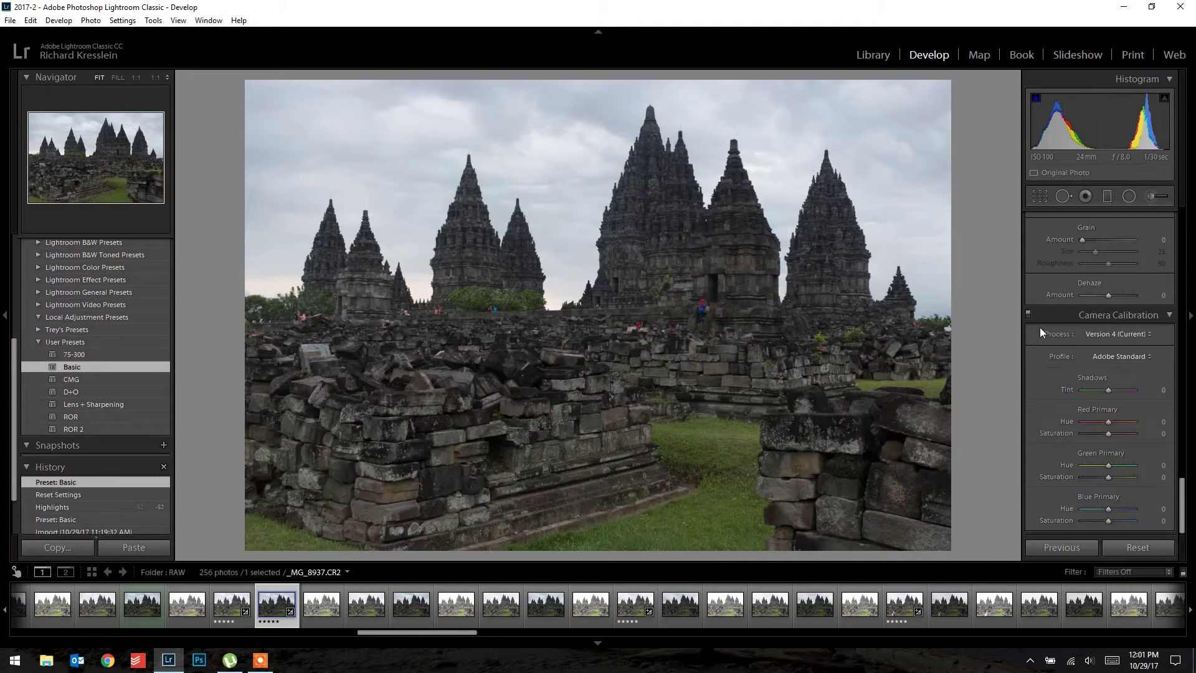
pyautogui.scroll(5, 1041, 330)
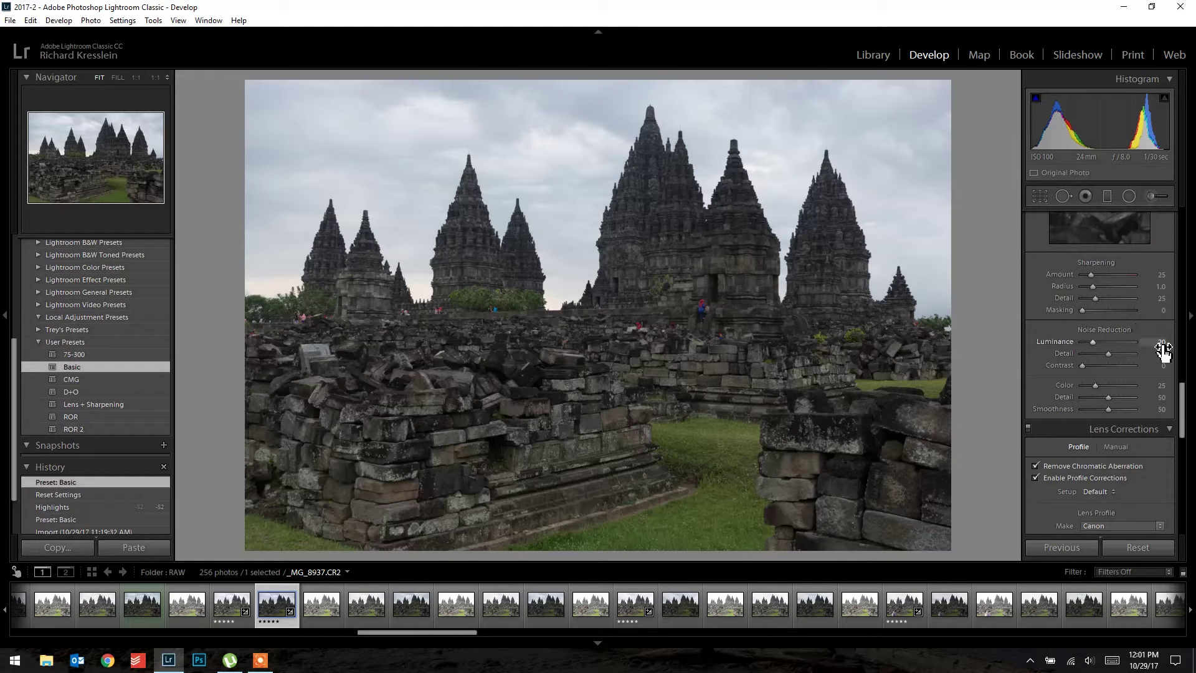
pyautogui.moveTo(1164, 351); pyautogui.dragTo(1160, 350)
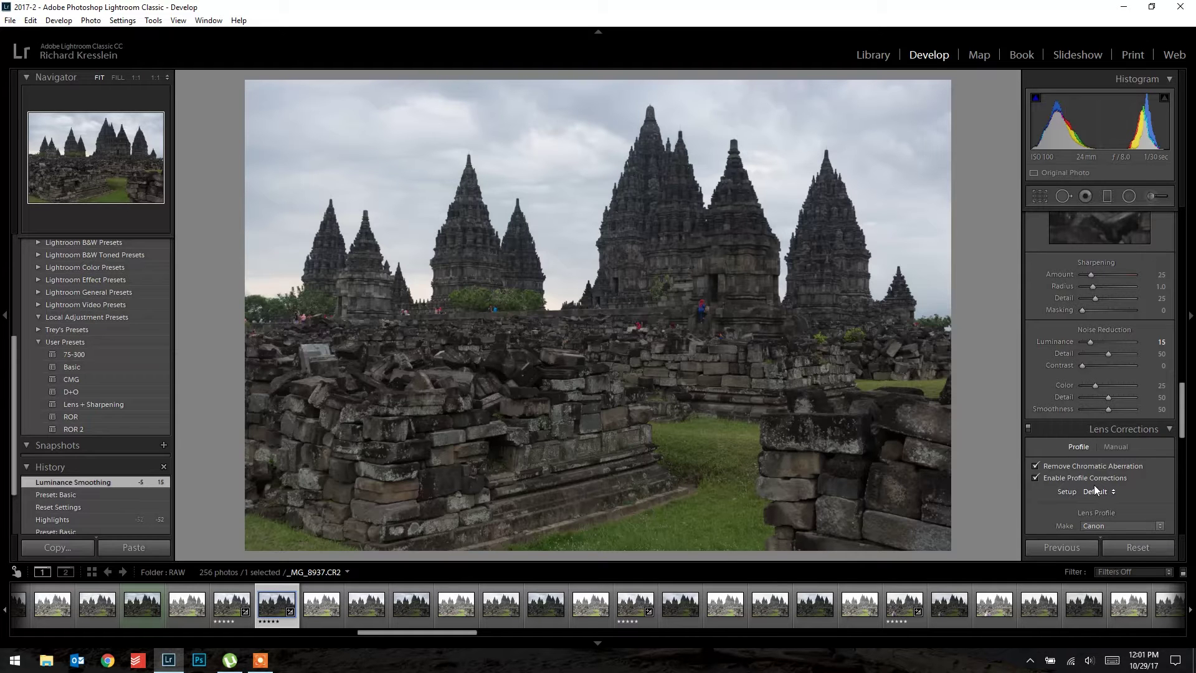
# Set Highlights to −38 and Shadows to +36 on _MG_8937.CR2.
pyautogui.scroll(10, 1043, 280)
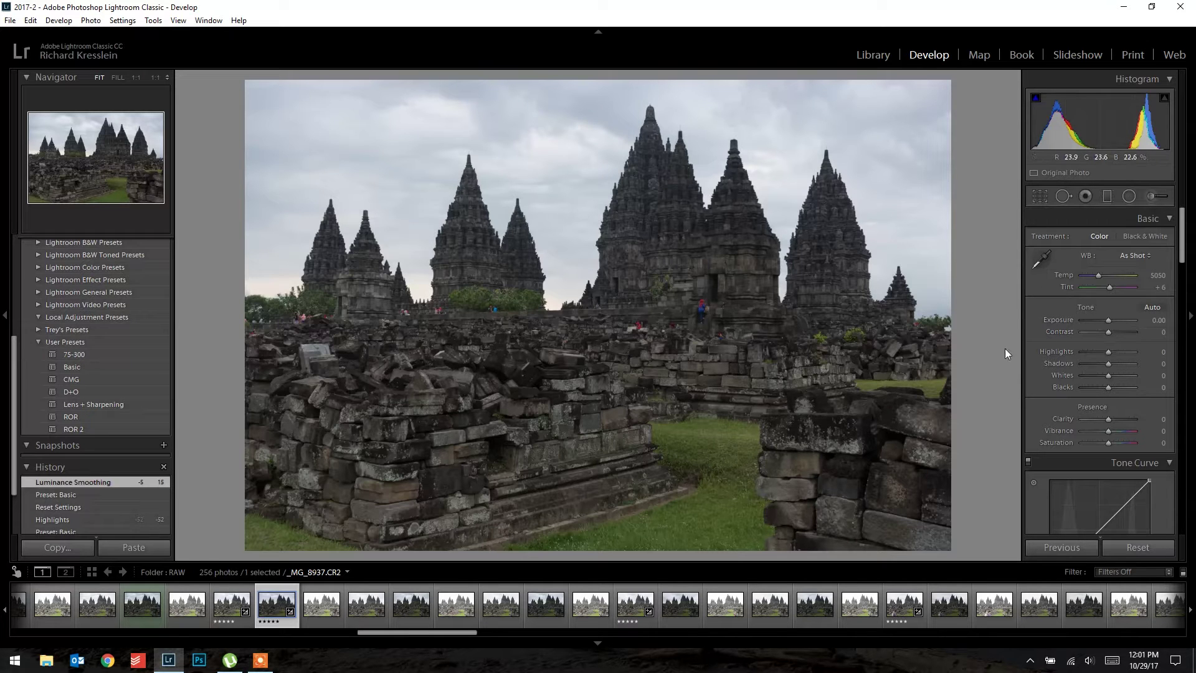
pyautogui.moveTo(1109, 353); pyautogui.dragTo(1098, 357)
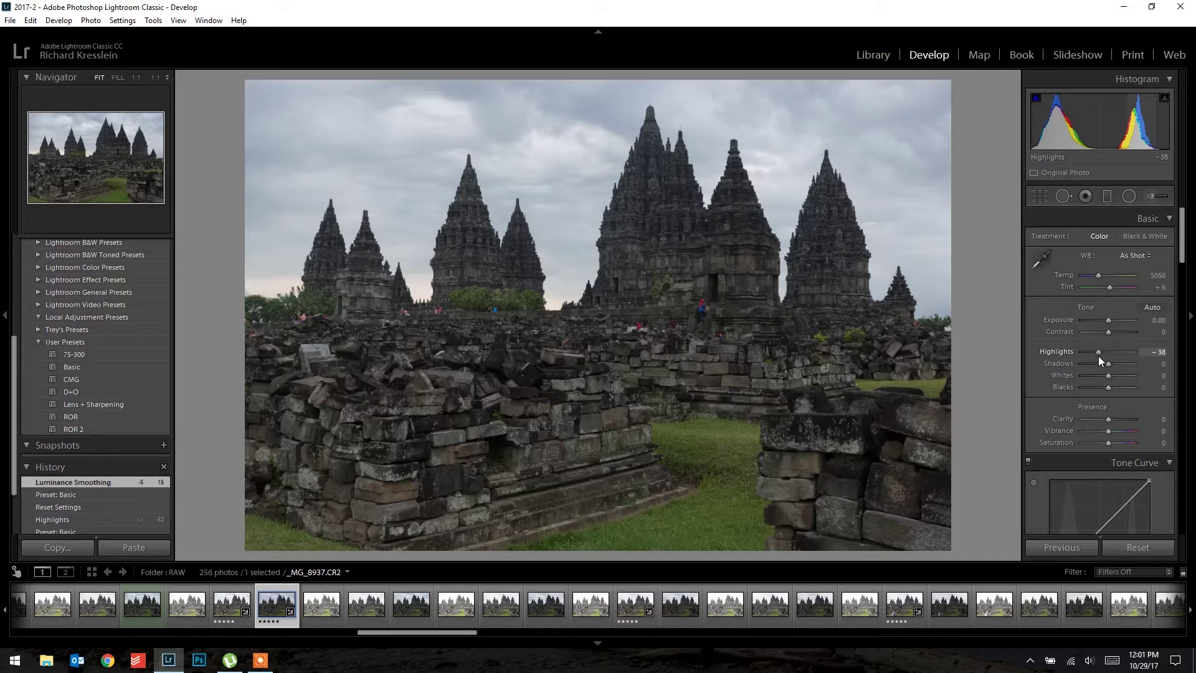
pyautogui.moveTo(1109, 364); pyautogui.dragTo(1121, 365)
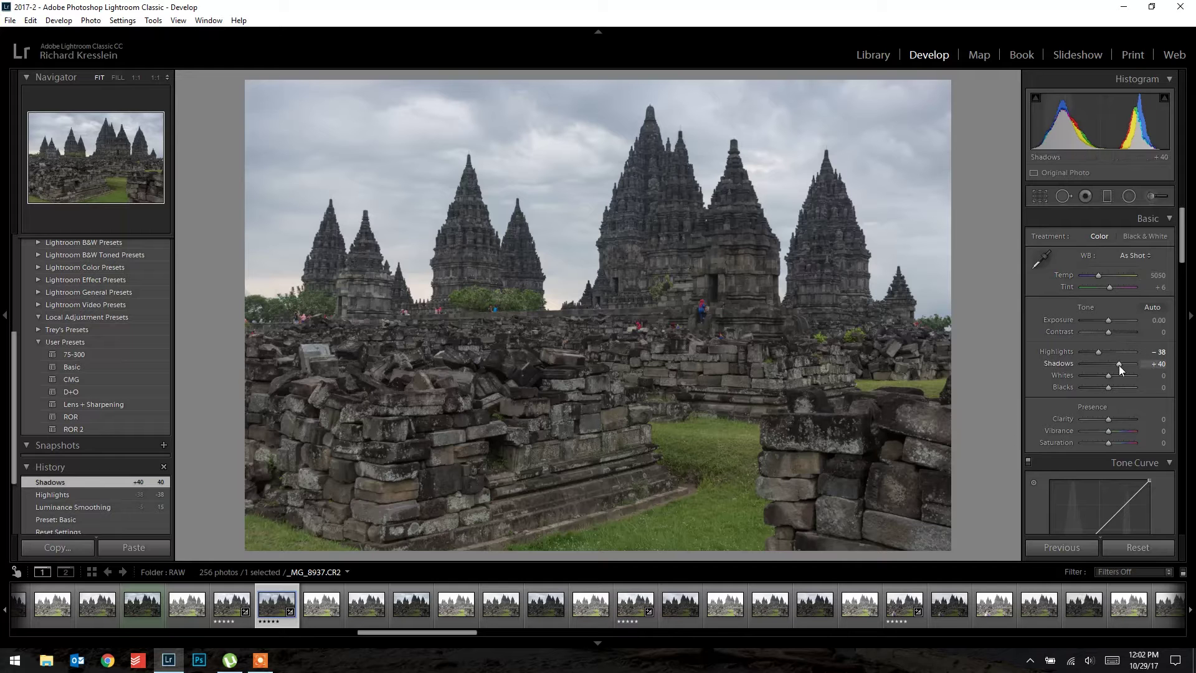
pyautogui.moveTo(1119, 365); pyautogui.dragTo(1118, 367)
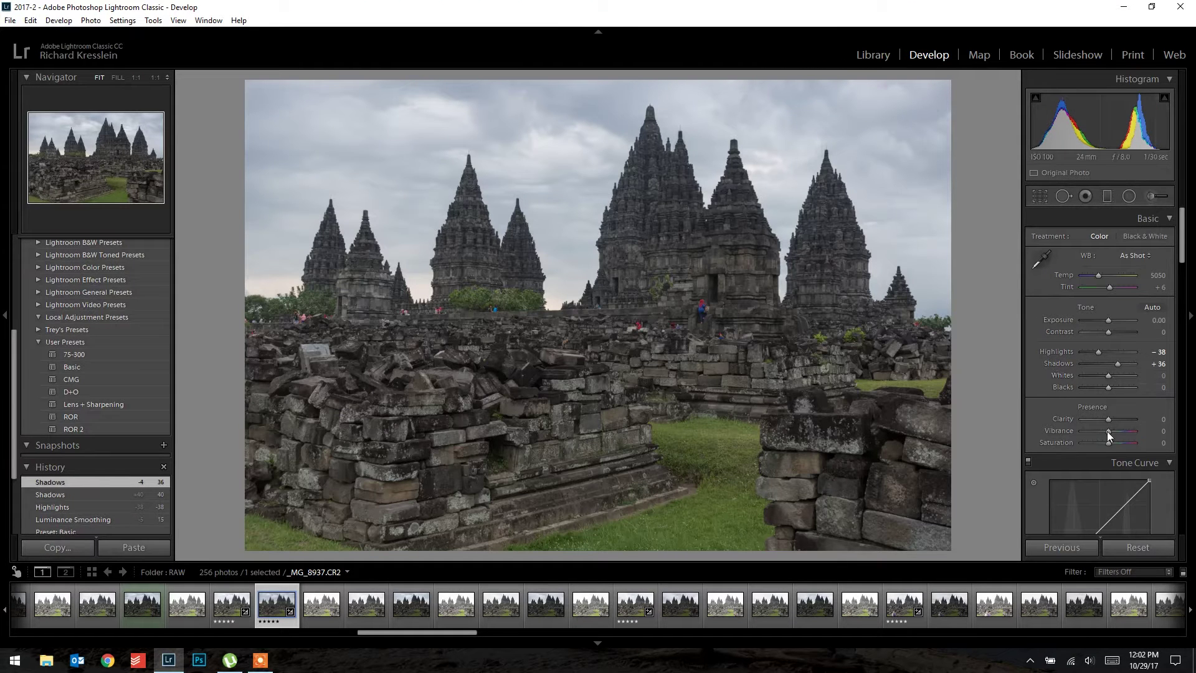
# Try Vibrance at +17 on _MG_8937.CR2 and settle on +12.
pyautogui.moveTo(1108, 430); pyautogui.dragTo(1111, 432)
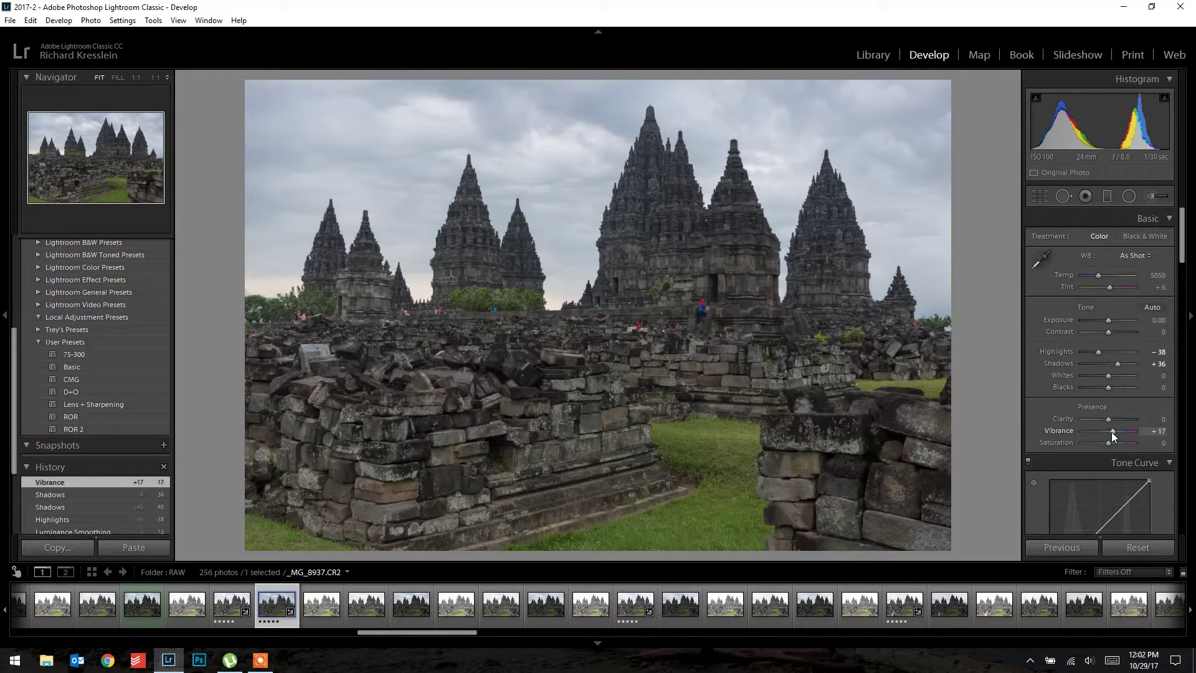
pyautogui.click(1159, 431)
pyautogui.write('12')
pyautogui.press('Return')
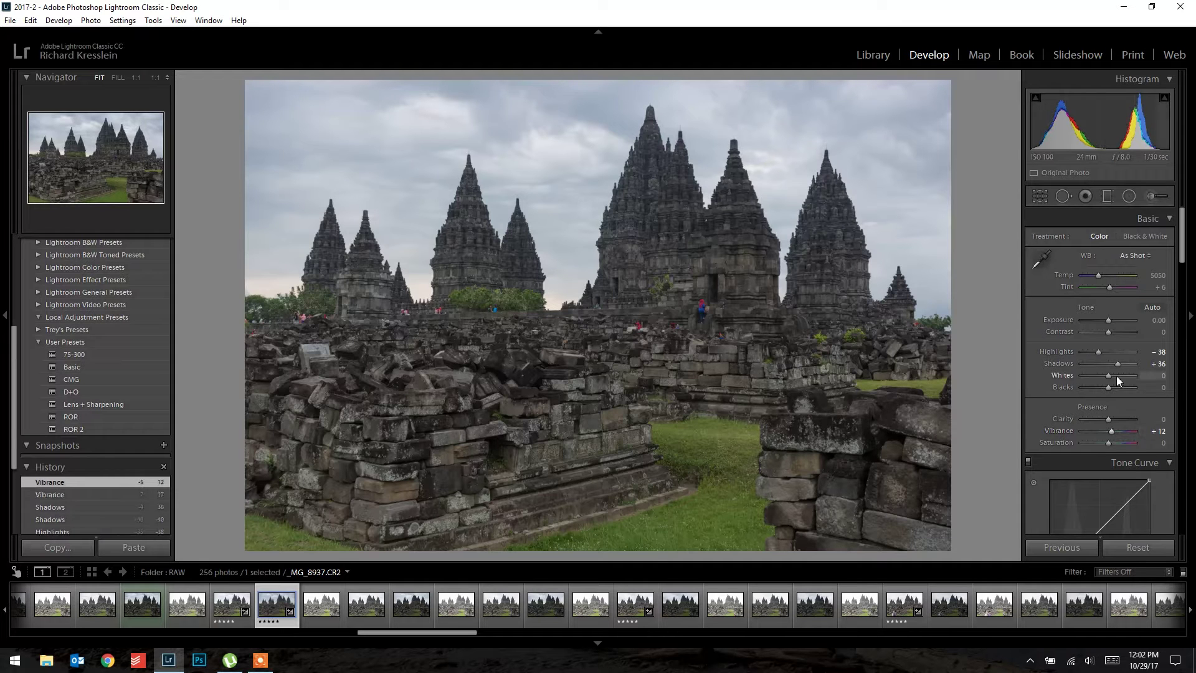
# Try Whites at −5 and reset it, and set the white balance temperature of _MG_8937.CR2 to 5100.
pyautogui.moveTo(1109, 376); pyautogui.dragTo(1110, 380)
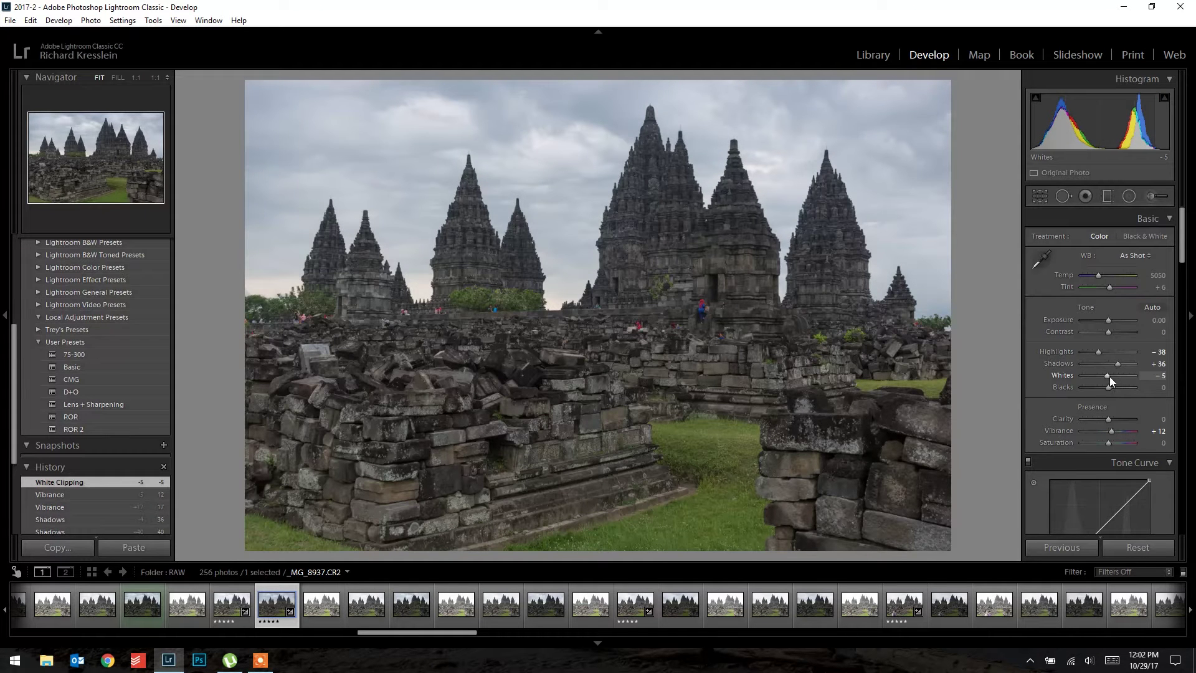
pyautogui.doubleClick(1109, 375)
pyautogui.click(1163, 275)
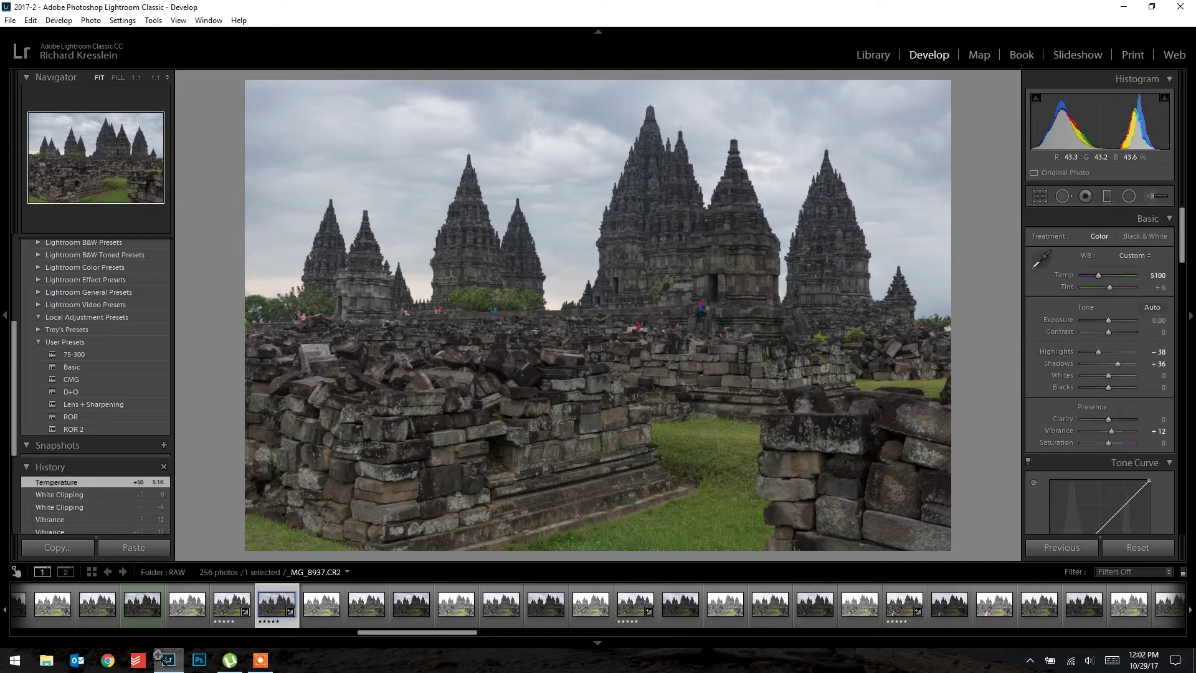
# Add the six other edited five-star frames to the selection alongside _MG_8937.CR2.
pyautogui.keyDown('ctrl'); pyautogui.click(244, 610); pyautogui.keyUp('ctrl')
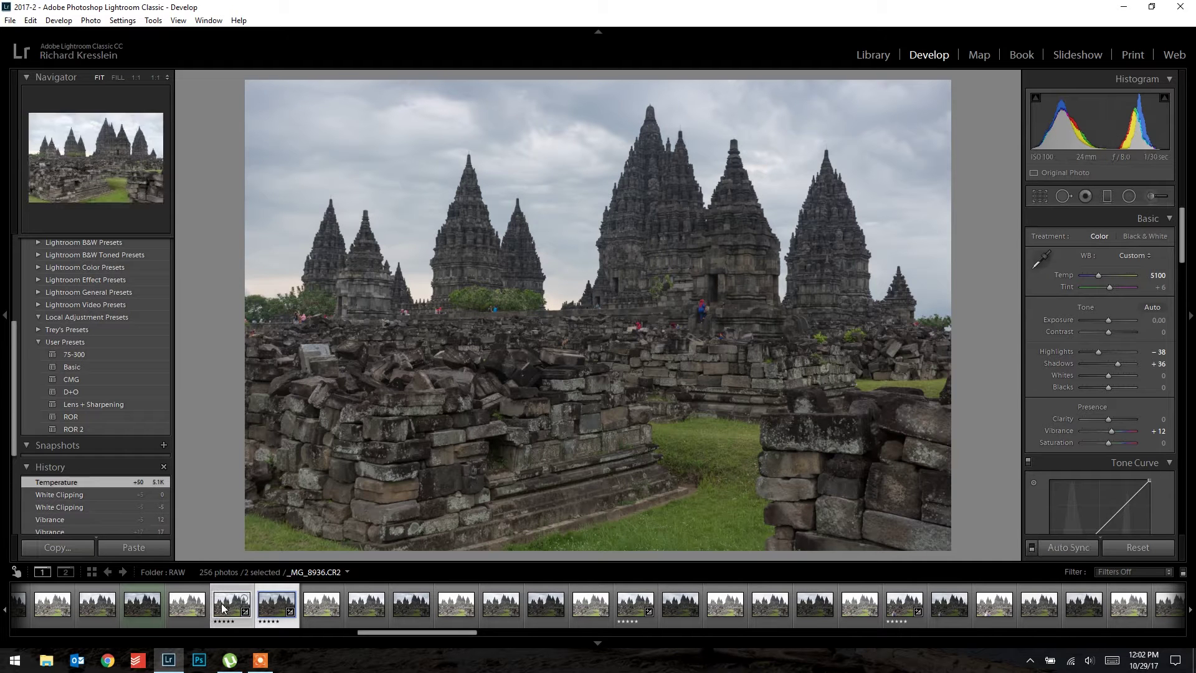
pyautogui.keyDown('ctrl'); pyautogui.click(627, 609); pyautogui.keyUp('ctrl')
pyautogui.keyDown('ctrl'); pyautogui.click(902, 602); pyautogui.keyUp('ctrl')
pyautogui.scroll(-5, 1081, 601)
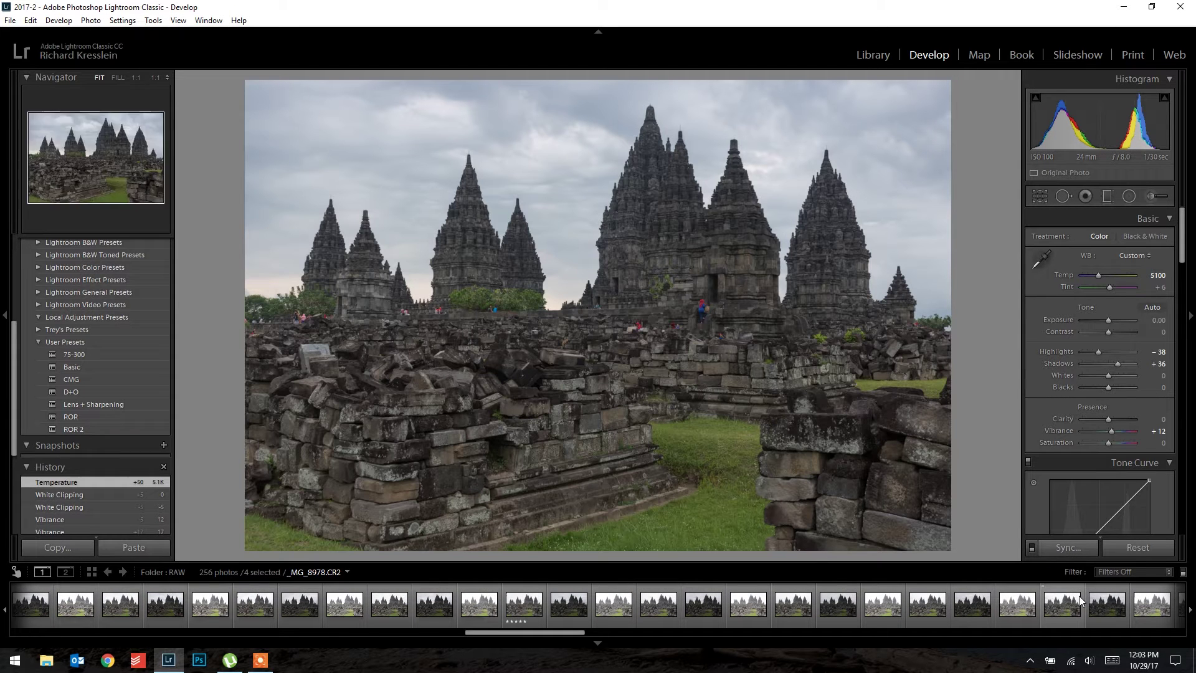
pyautogui.keyDown('ctrl'); pyautogui.click(519, 608); pyautogui.keyUp('ctrl')
pyautogui.scroll(-5, 519, 616)
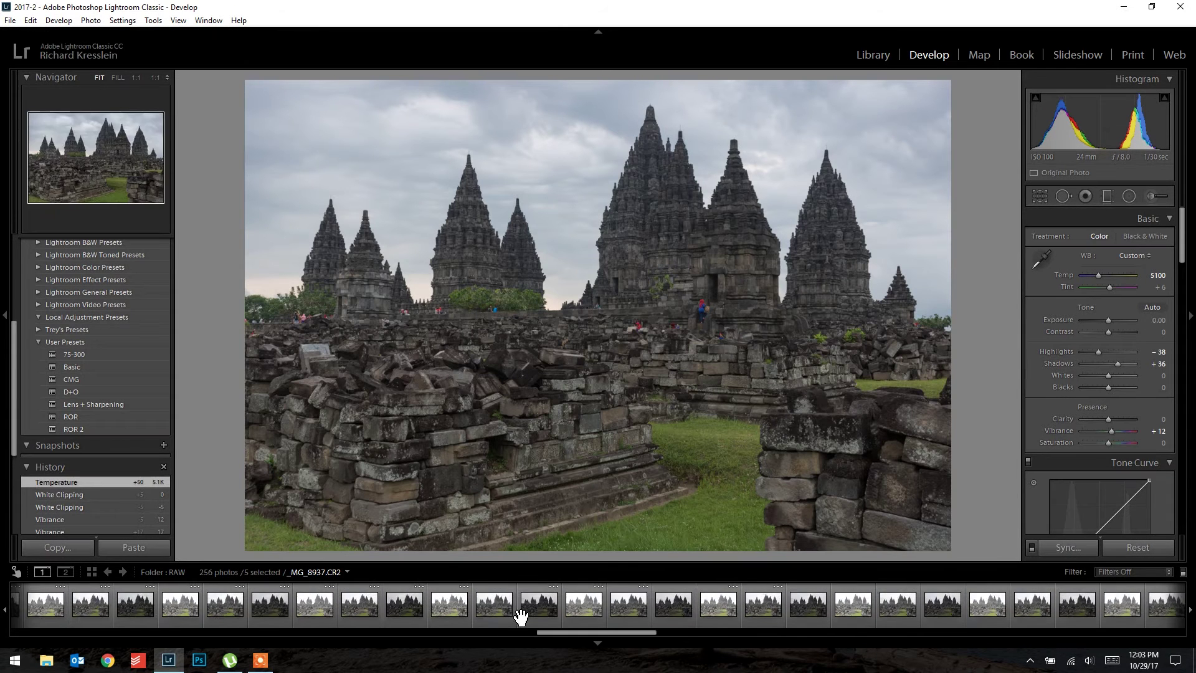
pyautogui.keyDown('ctrl'); pyautogui.click(1056, 605); pyautogui.keyUp('ctrl')
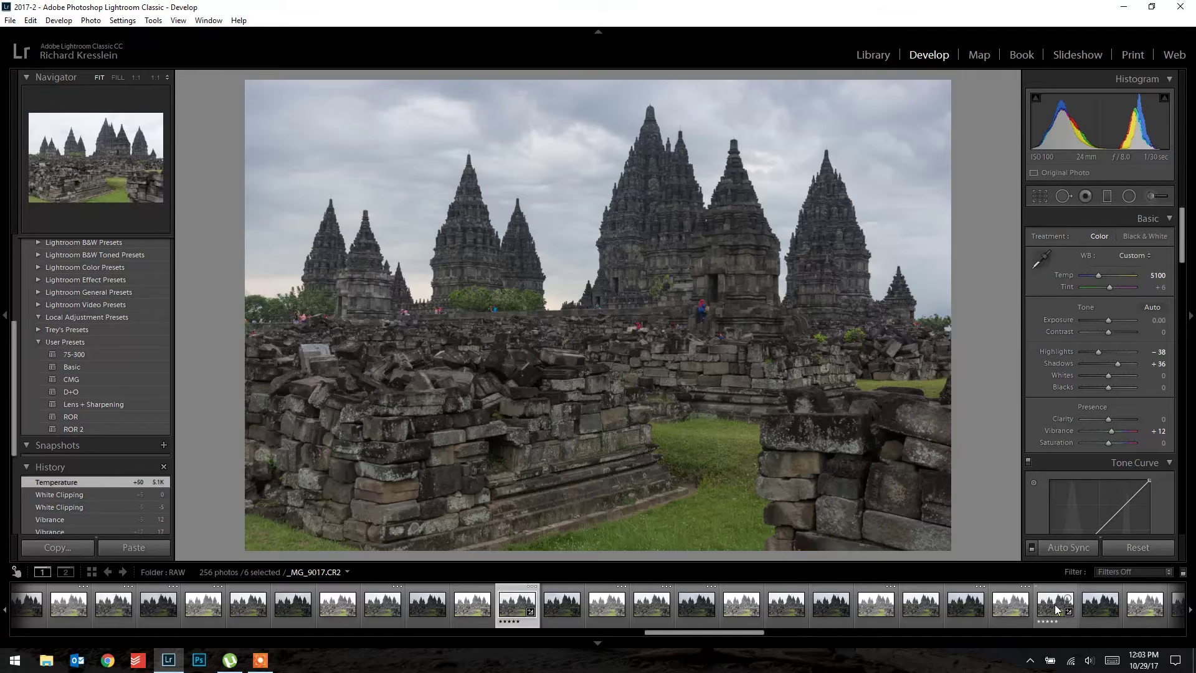
pyautogui.scroll(-5, 1056, 607)
pyautogui.keyDown('ctrl'); pyautogui.click(1056, 607); pyautogui.keyUp('ctrl')
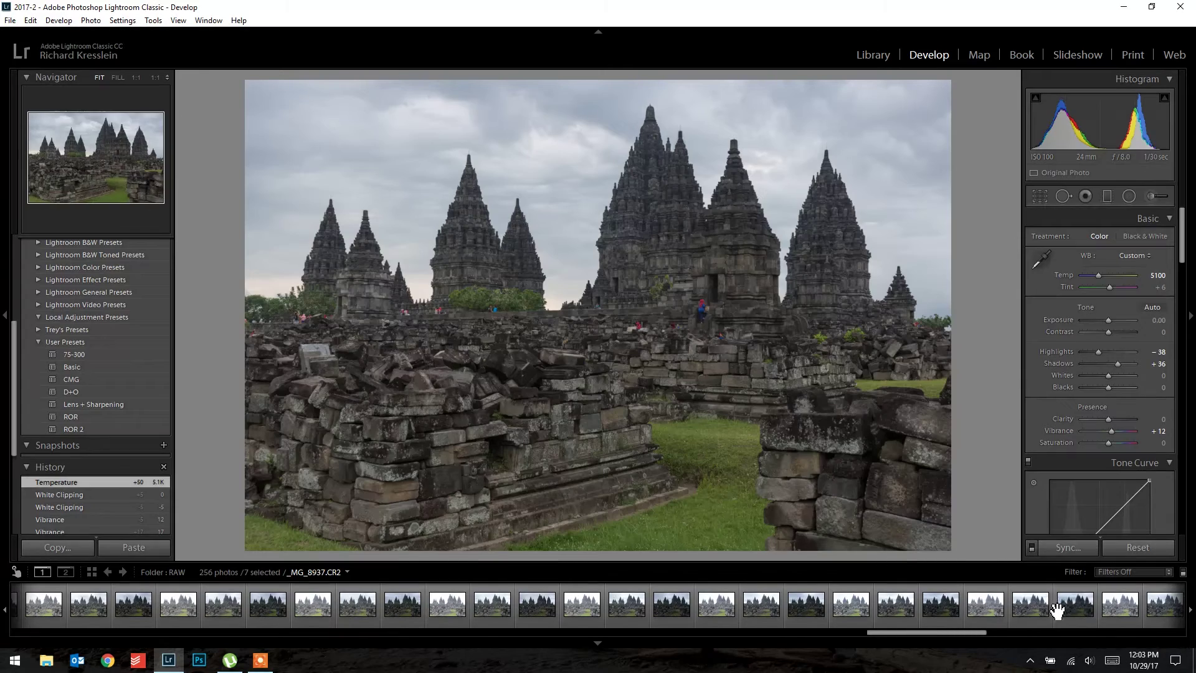
# Open the export settings for the seven selected temple frames.
pyautogui.scroll(5, 1058, 609)
pyautogui.click(1035, 610)
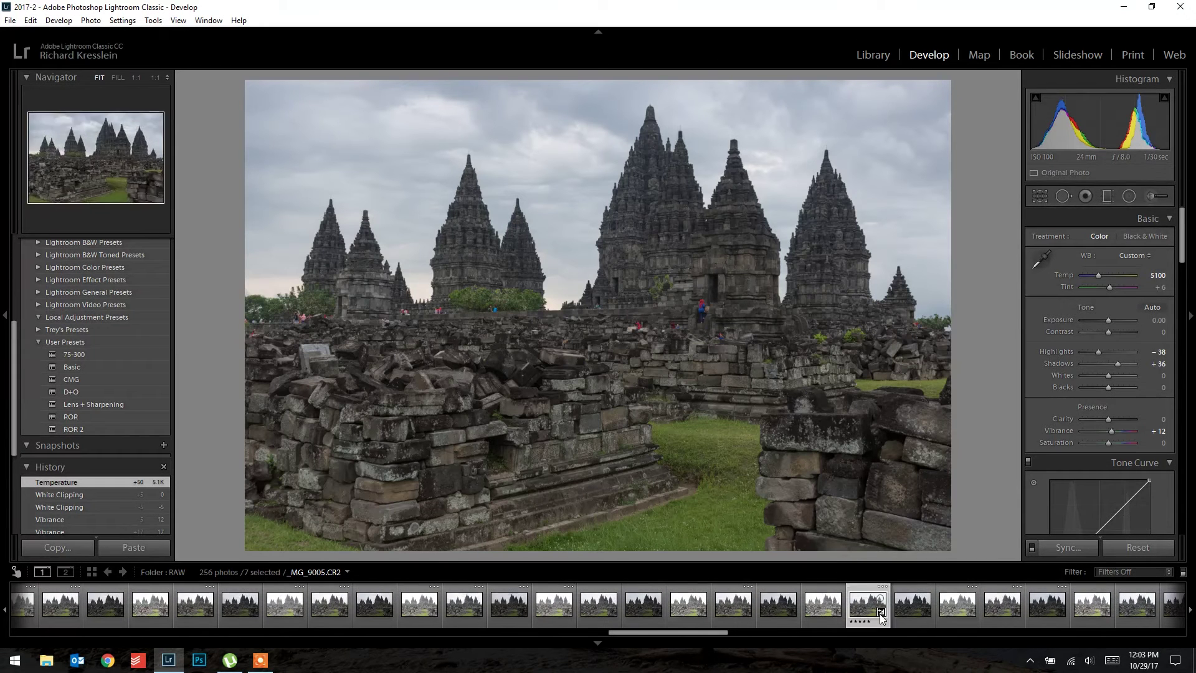
pyautogui.rightClick(880, 609)
pyautogui.moveTo(899, 553)
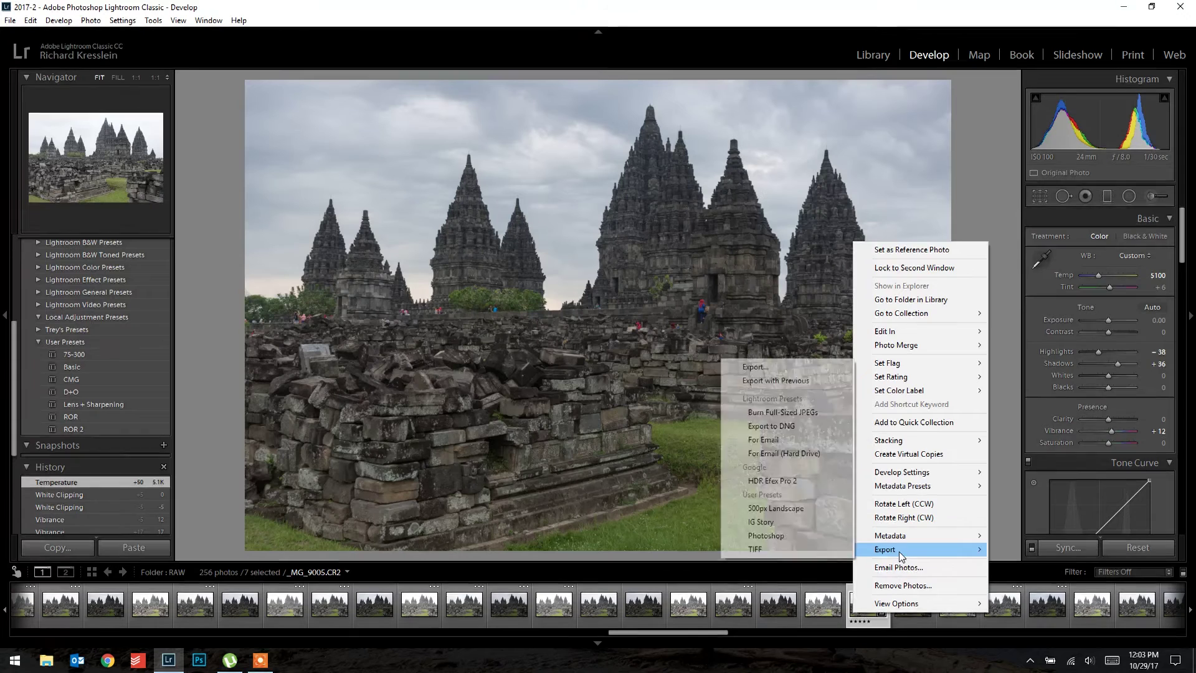
pyautogui.click(778, 367)
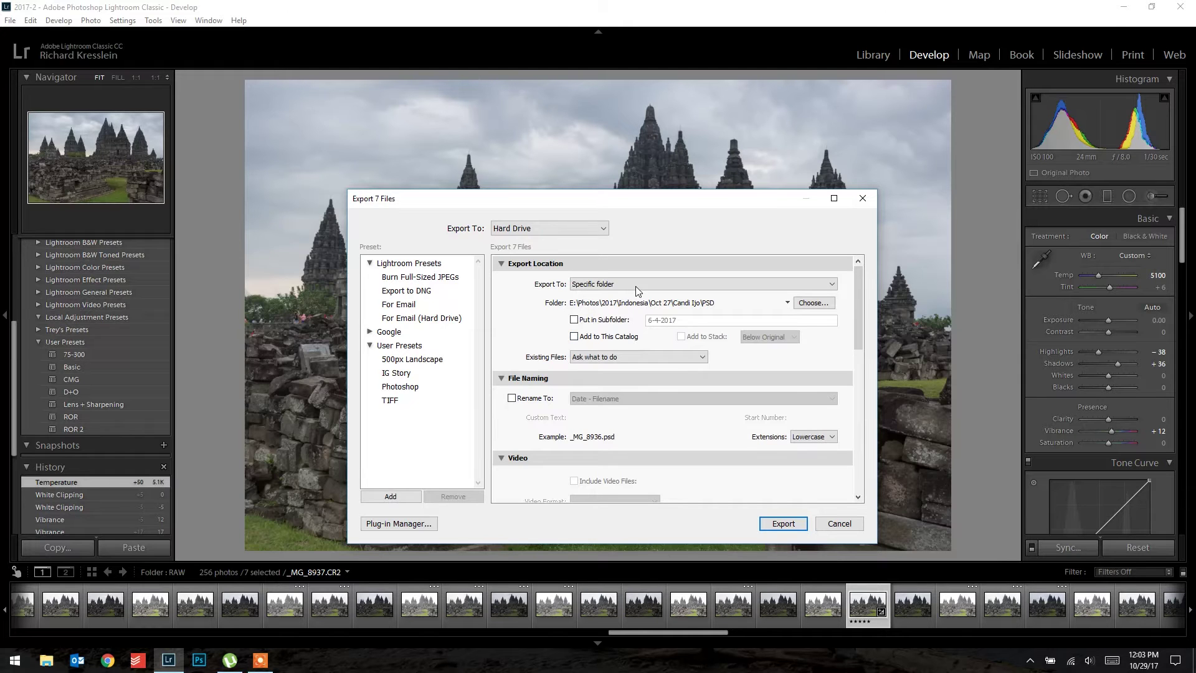
# Set the export folder to E:\Photos\2017\Indonesia\Oct 28\Candi Prambanan\PSD.
pyautogui.click(802, 310)
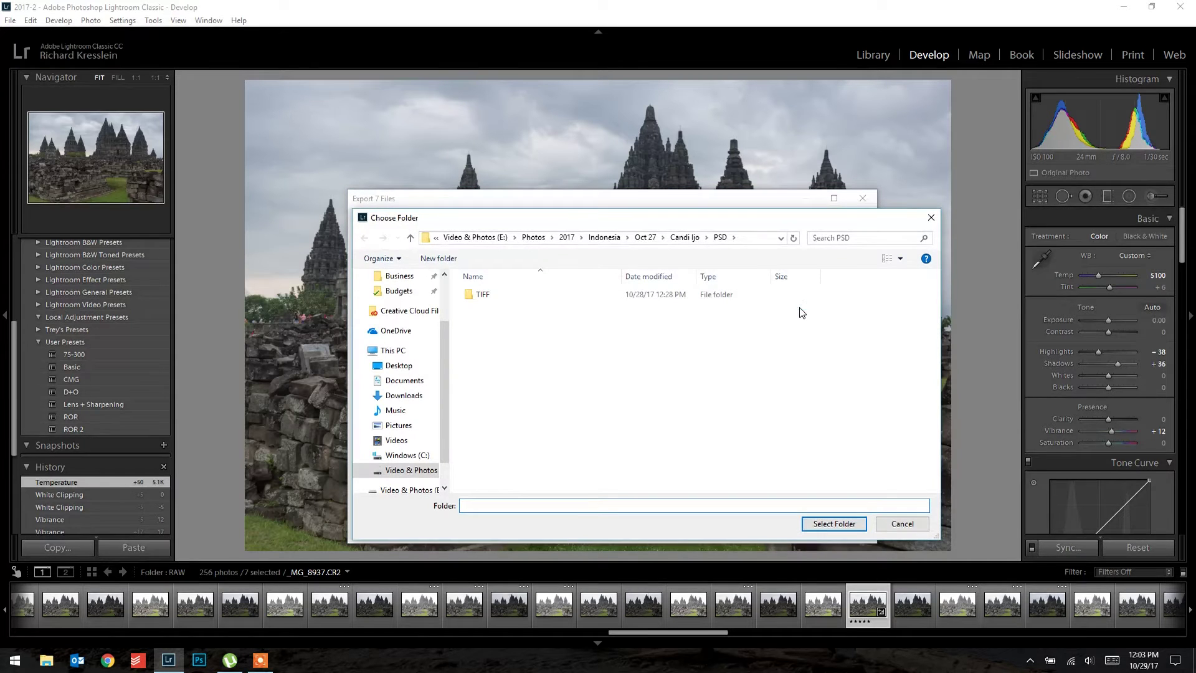
pyautogui.click(603, 238)
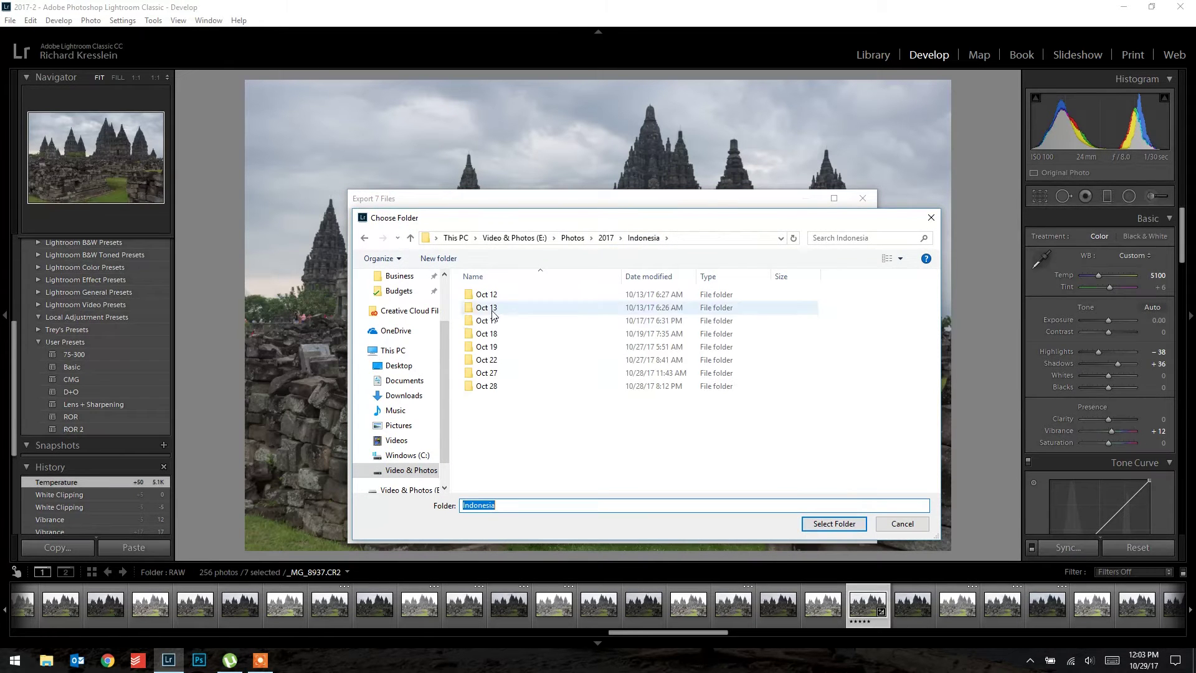
pyautogui.doubleClick(485, 387)
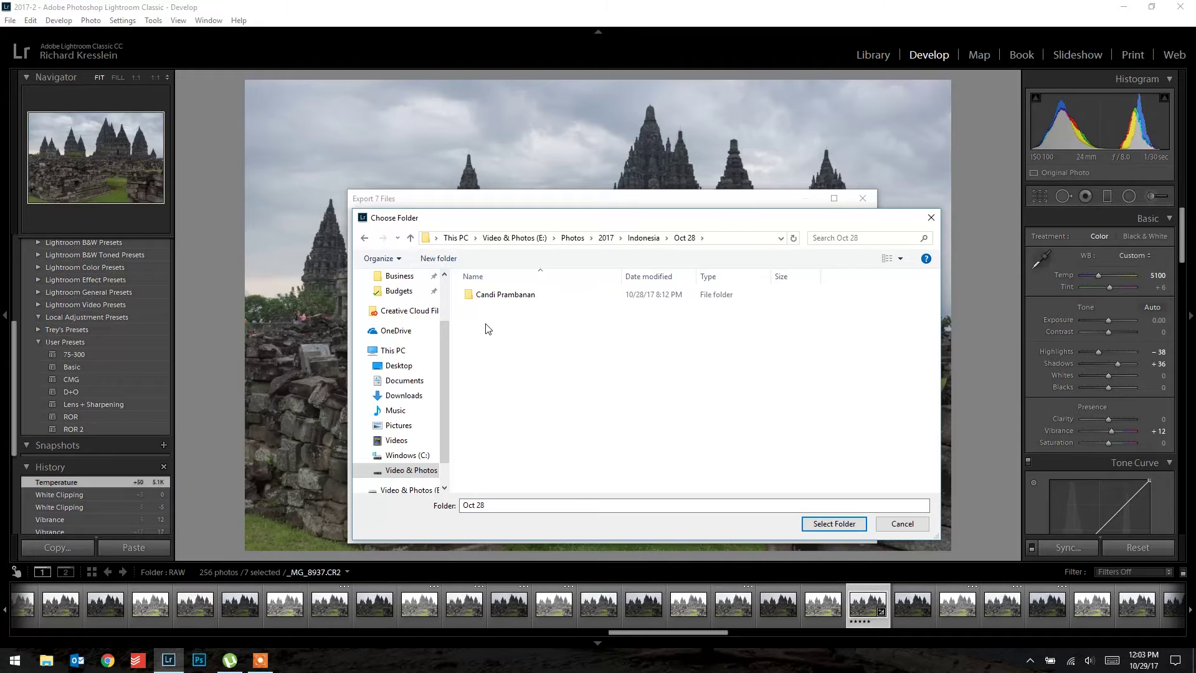
pyautogui.doubleClick(488, 296)
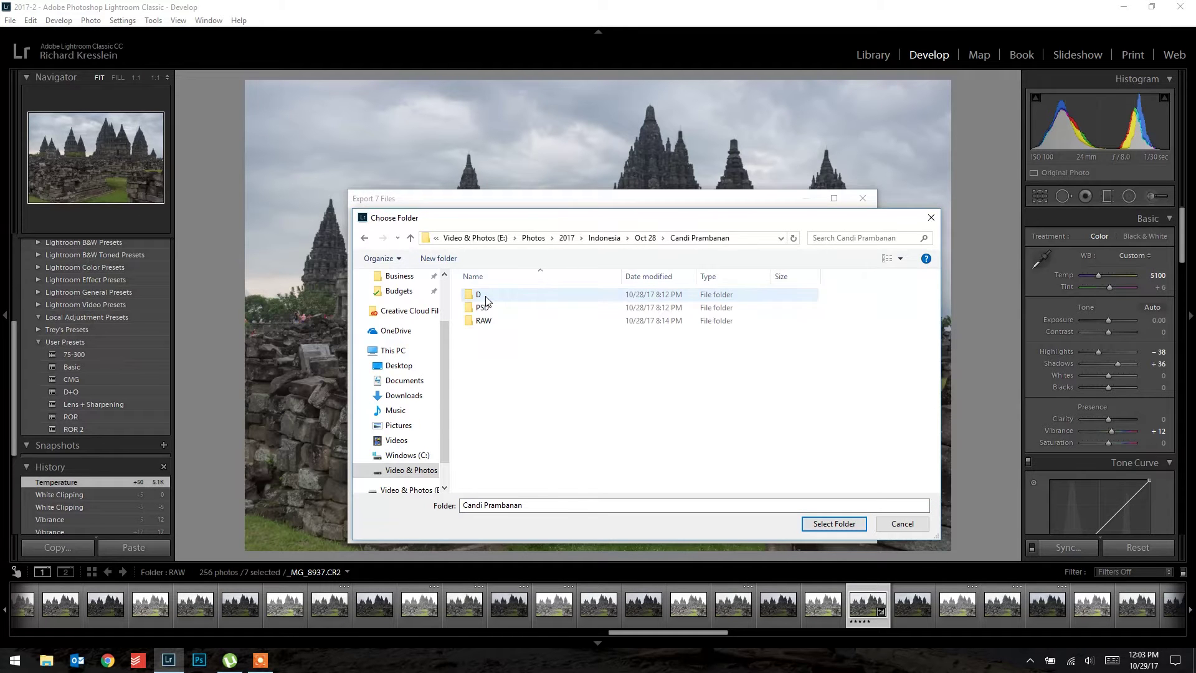
pyautogui.doubleClick(486, 312)
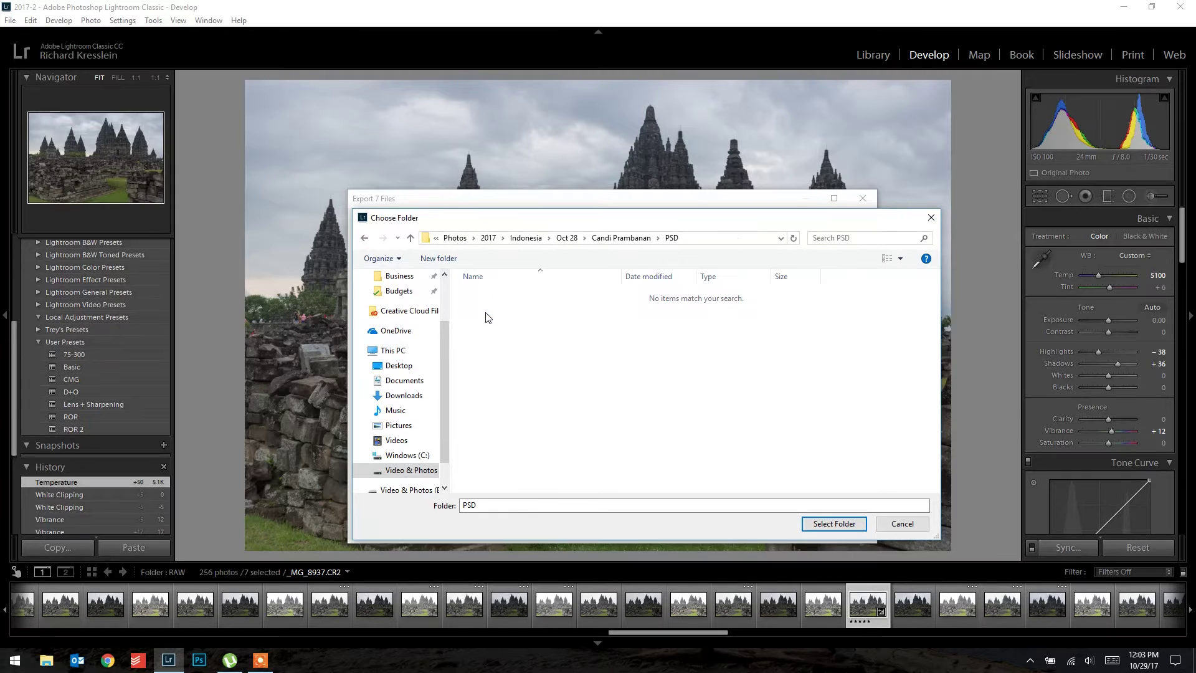
pyautogui.click(854, 527)
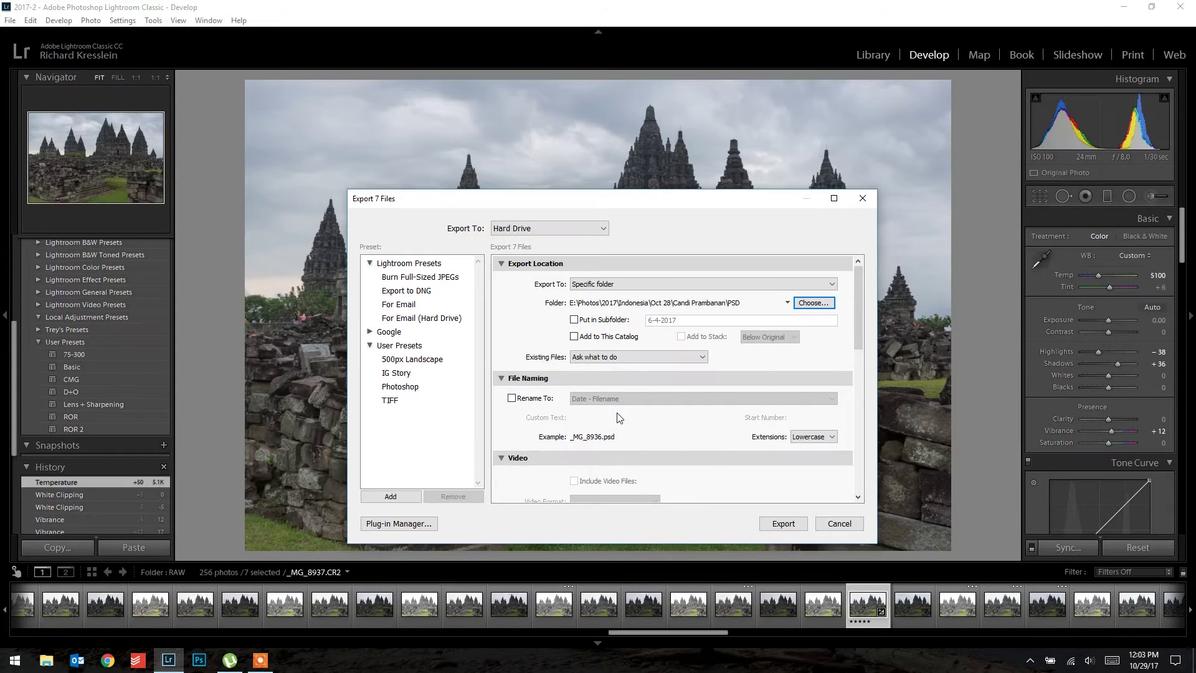
# Use PSD format, ProPhoto RGB color space, 16 bits/component and a resolution of 300 pixels per inch for the export.
pyautogui.scroll(-5, 563, 413)
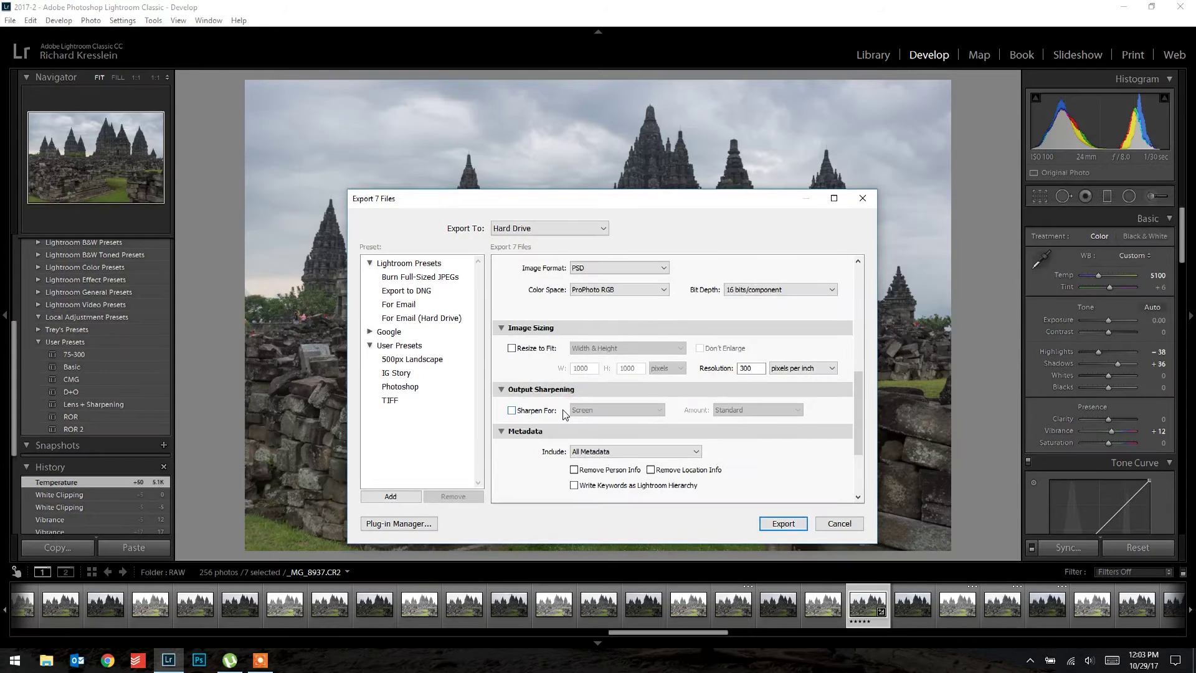
pyautogui.click(600, 271)
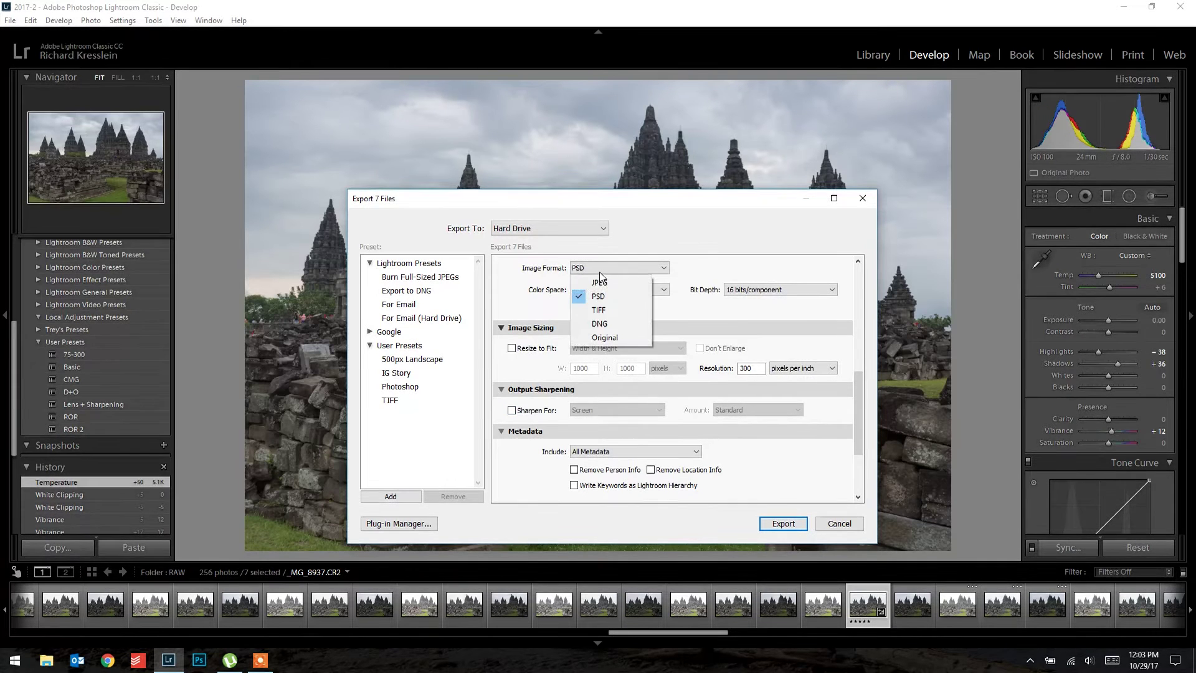
pyautogui.click(676, 273)
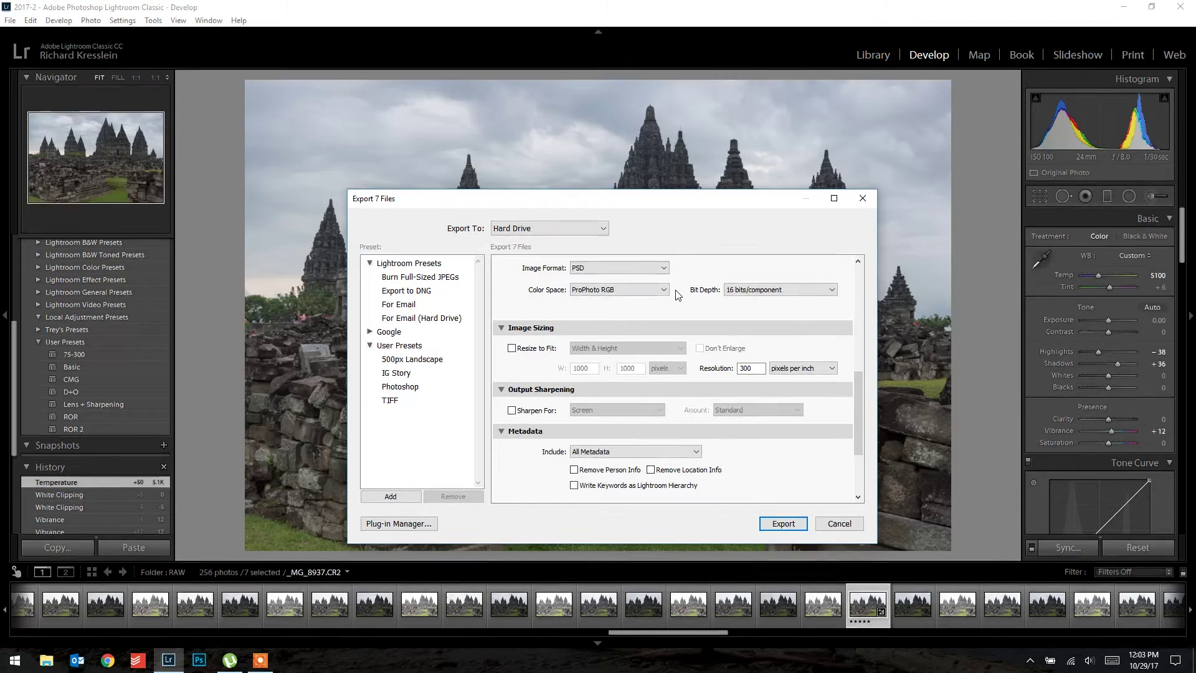
pyautogui.click(642, 290)
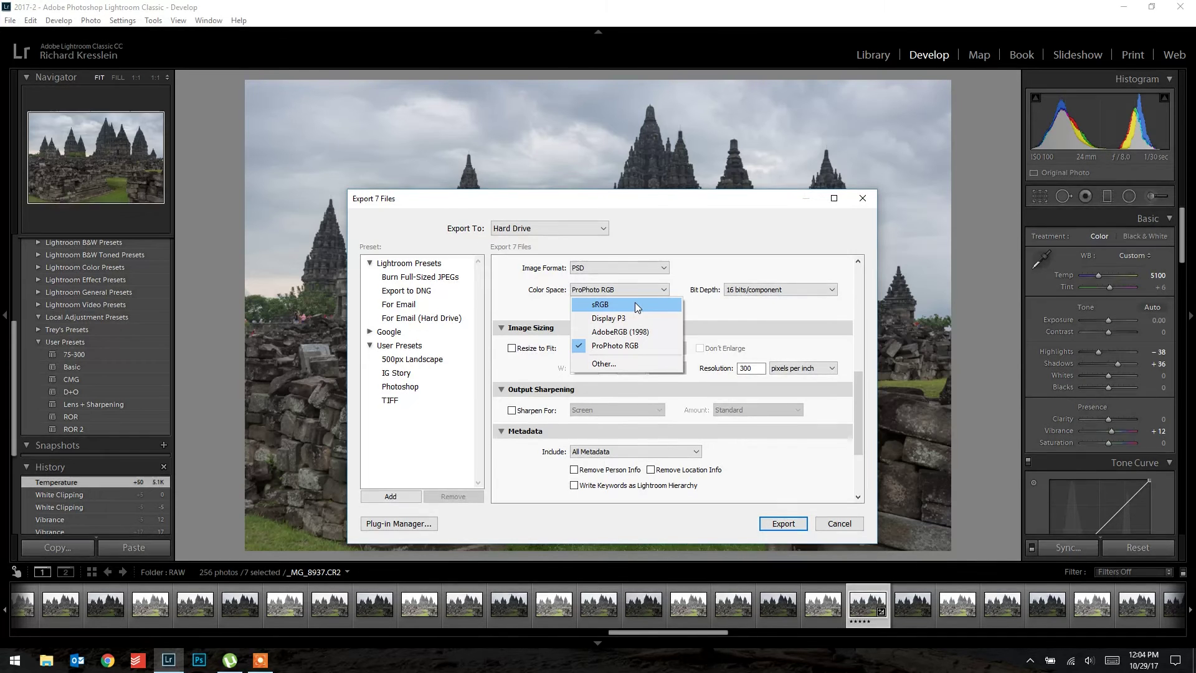
pyautogui.click(634, 348)
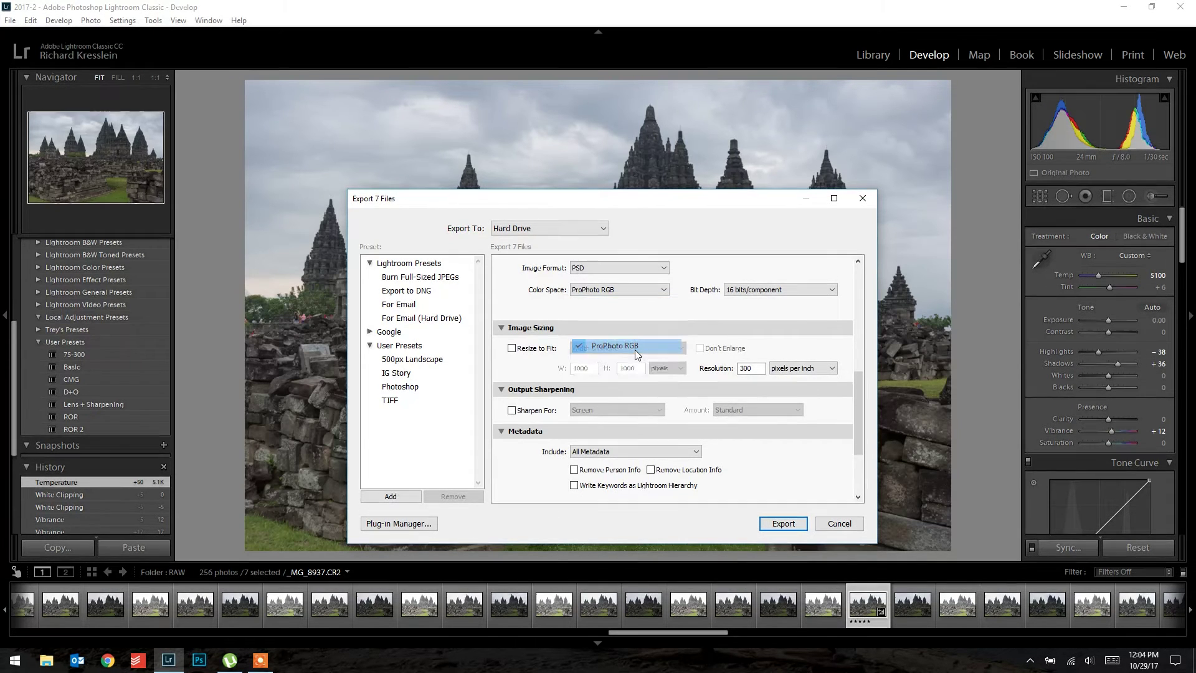
pyautogui.click(746, 290)
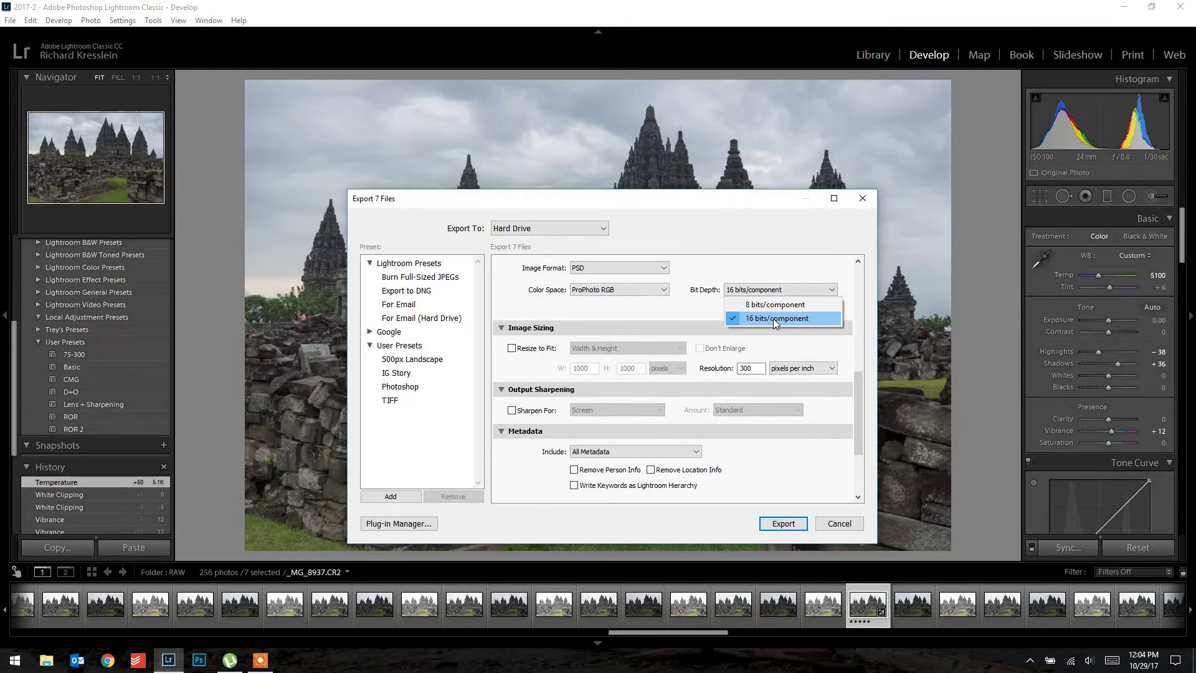
pyautogui.click(700, 323)
pyautogui.click(700, 323)
pyautogui.click(696, 324)
pyautogui.doubleClick(760, 372)
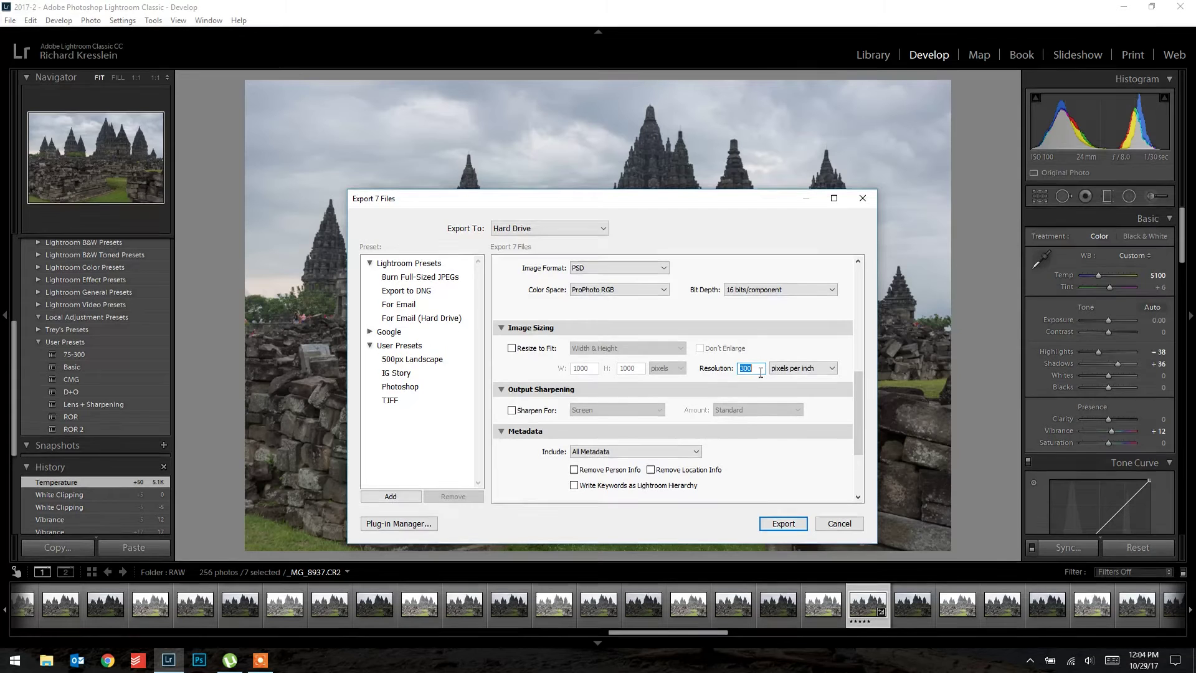
# Choose to open the files in Adobe Photoshop CC 2018 after export and export the seven frames.
pyautogui.scroll(-1, 749, 336)
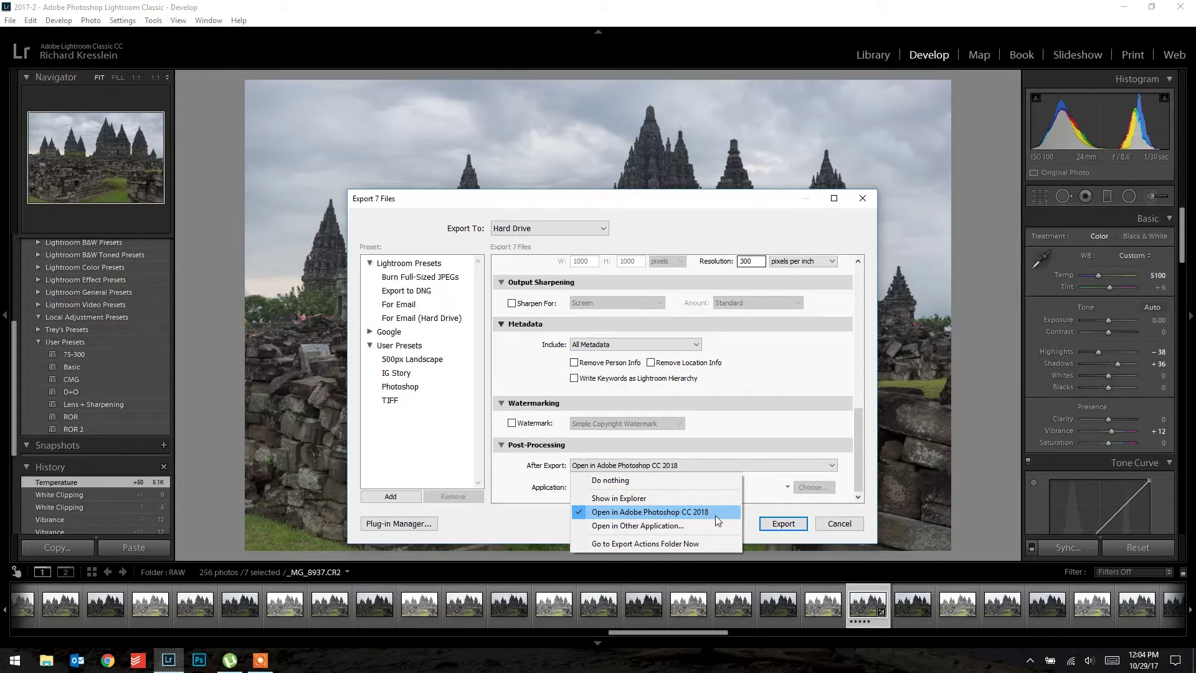
pyautogui.click(770, 494)
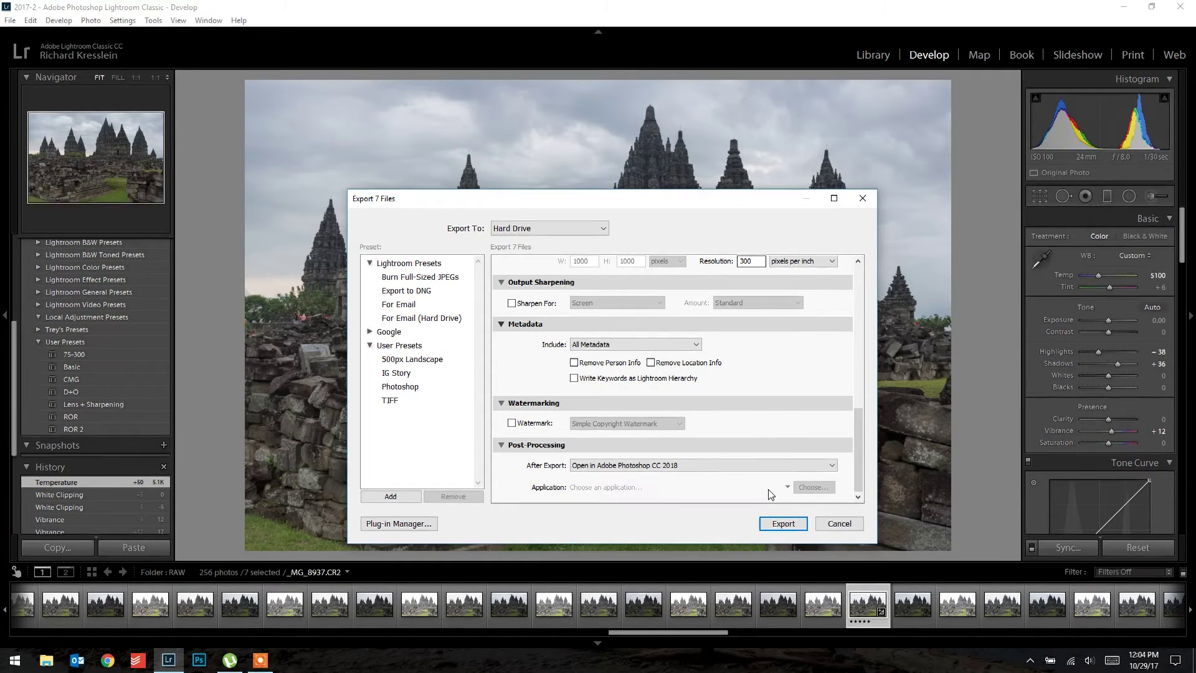
pyautogui.click(784, 524)
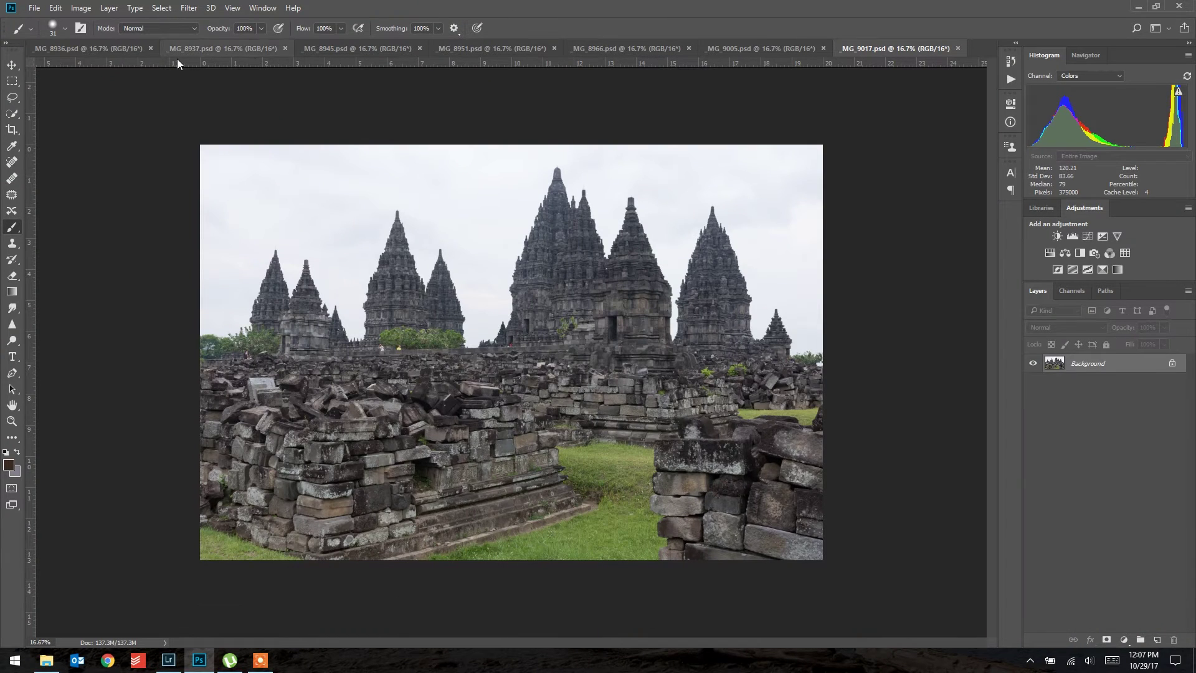
# In Photoshop, copy each of the other six full images into _MG_8936.psd as its own layer and close each source file.
pyautogui.click(119, 51)
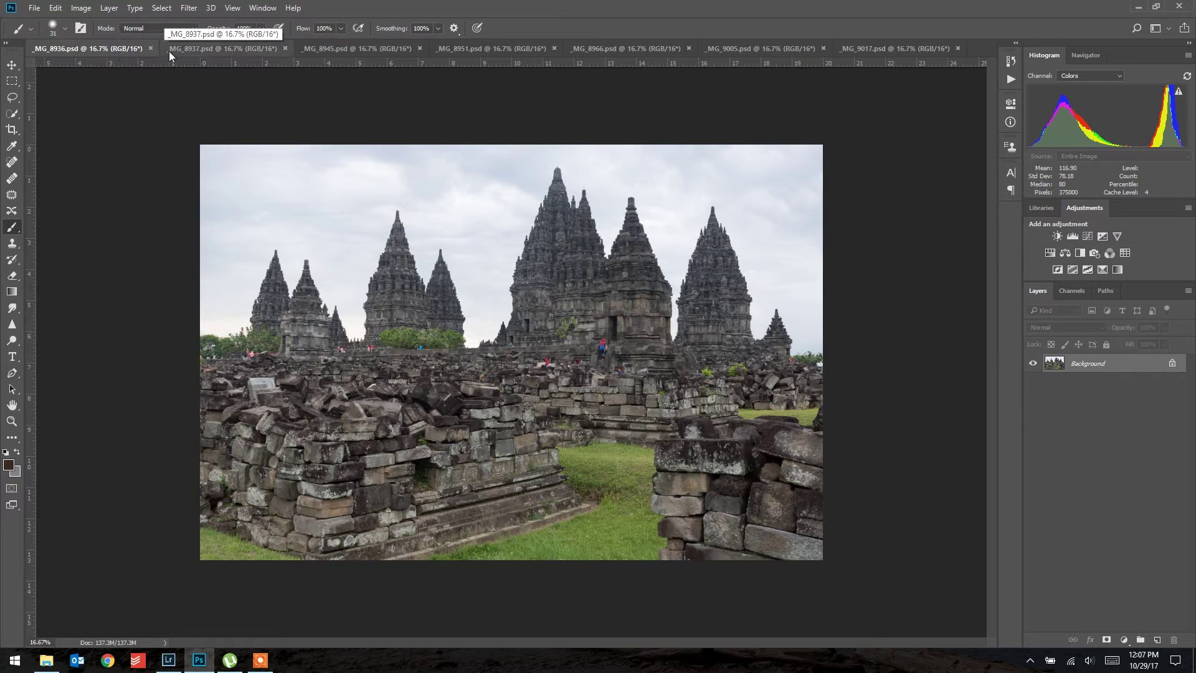
pyautogui.click(190, 51)
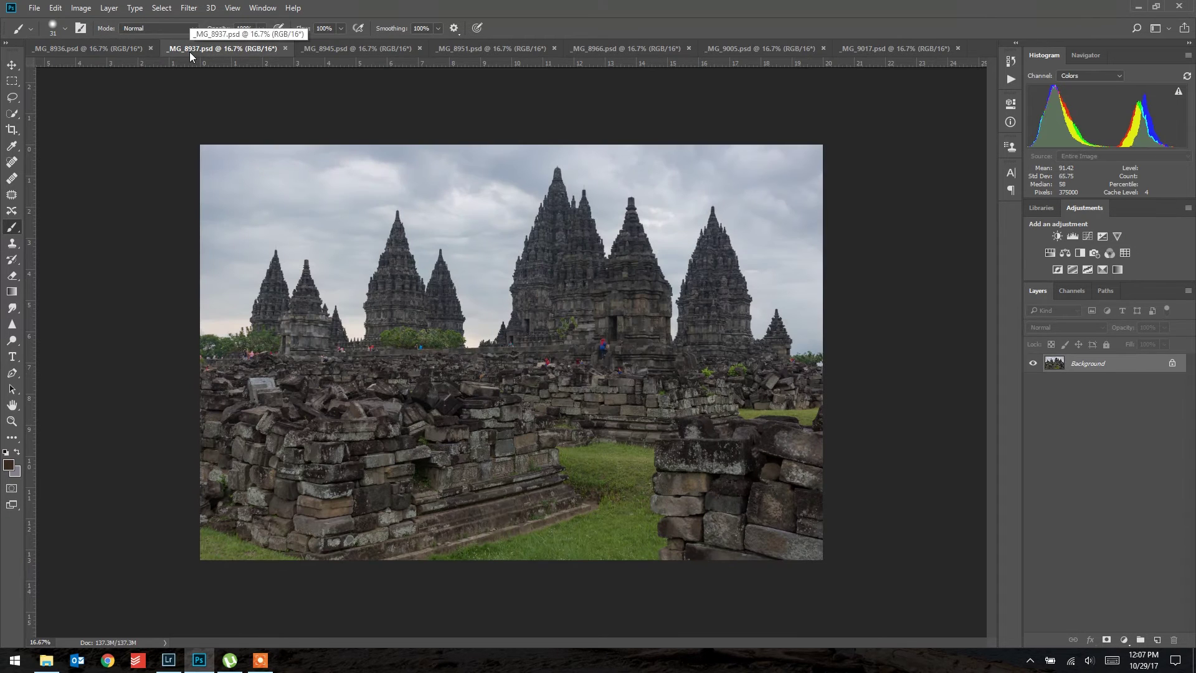
pyautogui.hotkey('ctrl', 'a')
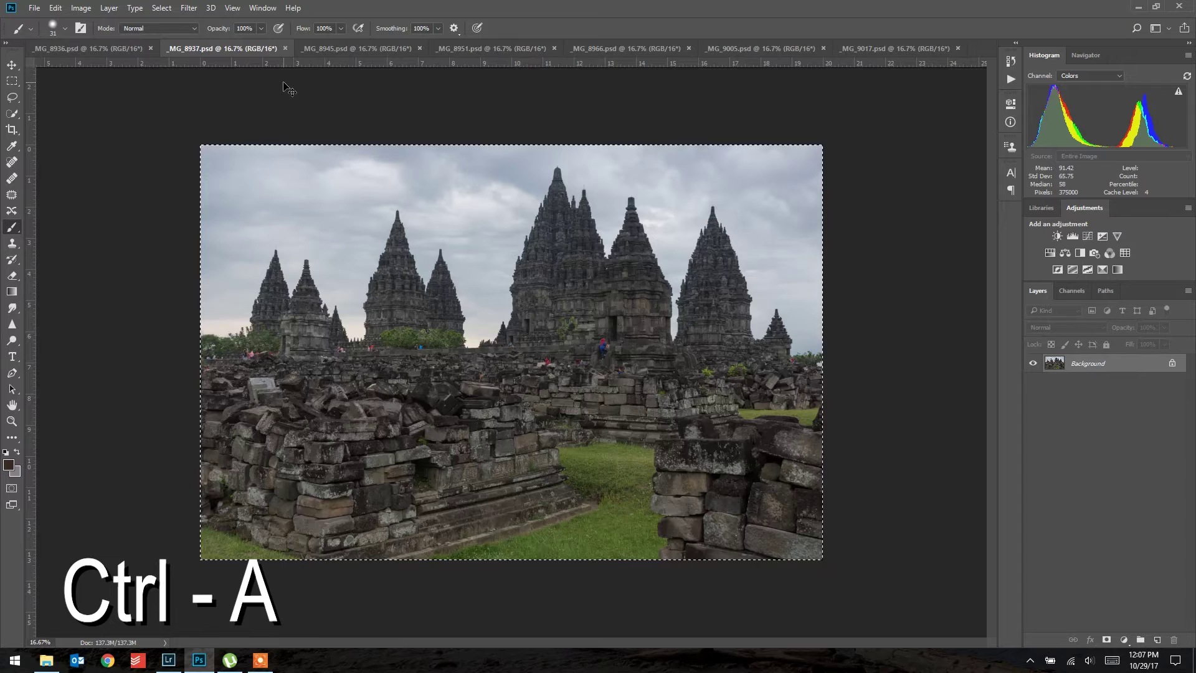
pyautogui.hotkey('ctrl', 'c')
pyautogui.hotkey('ctrl', 'w')
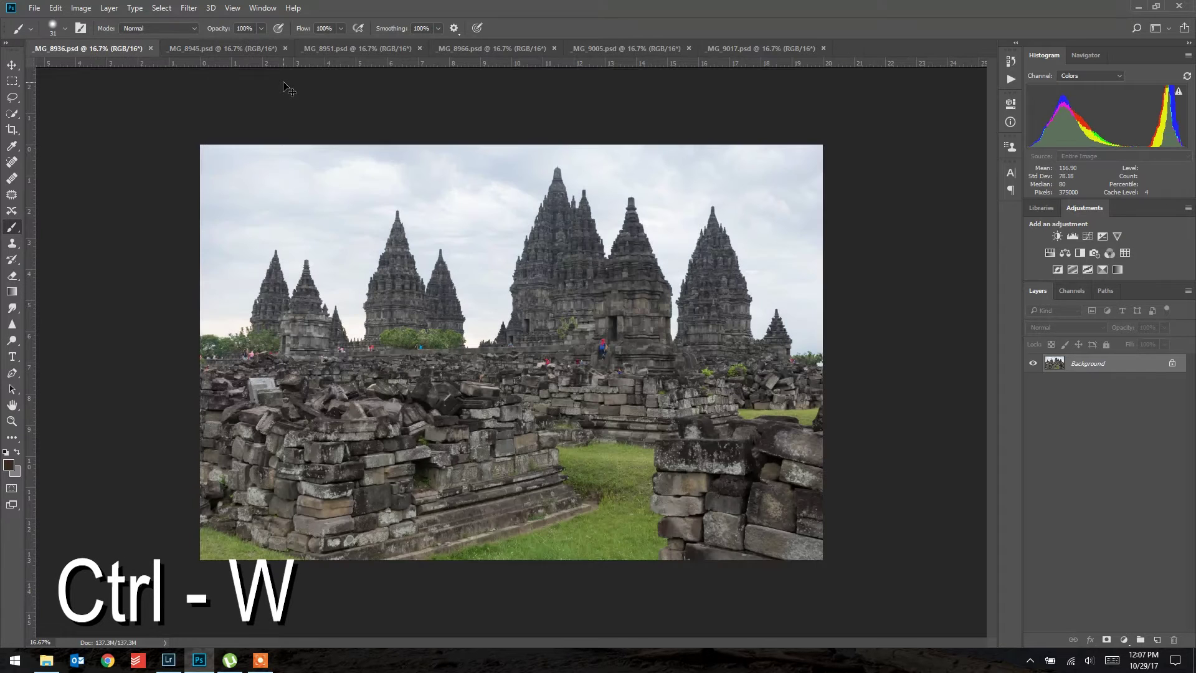
pyautogui.hotkey('ctrl', 'v')
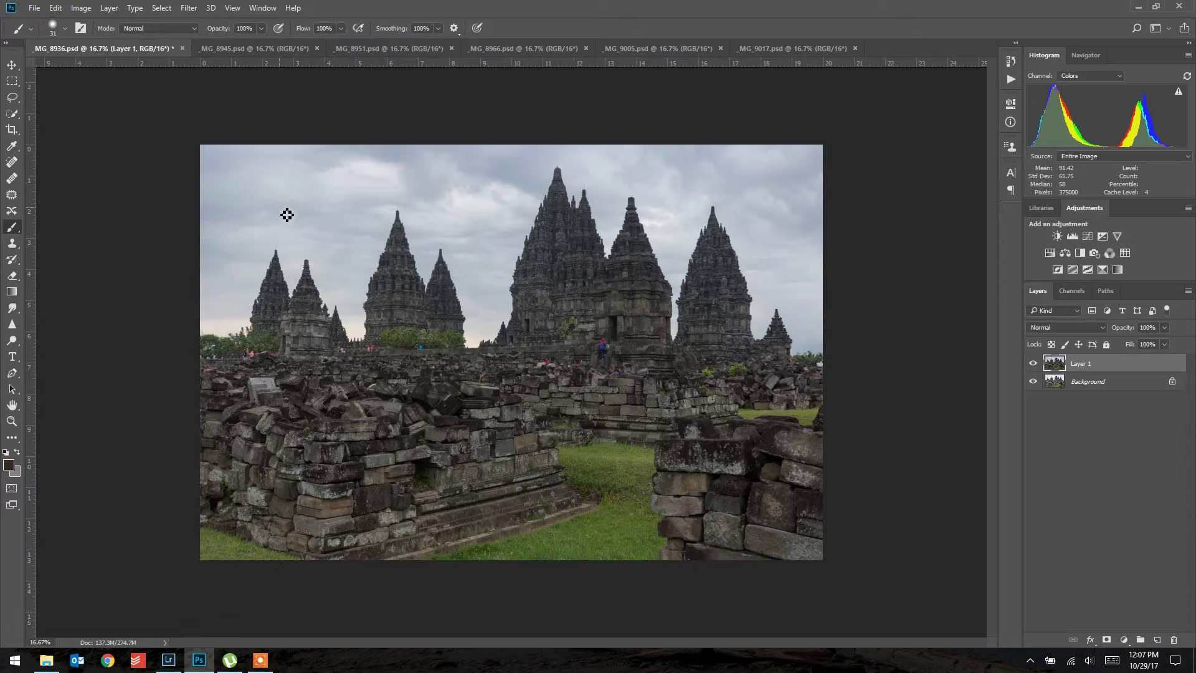
pyautogui.click(272, 47)
pyautogui.hotkey('ctrl', 'a')
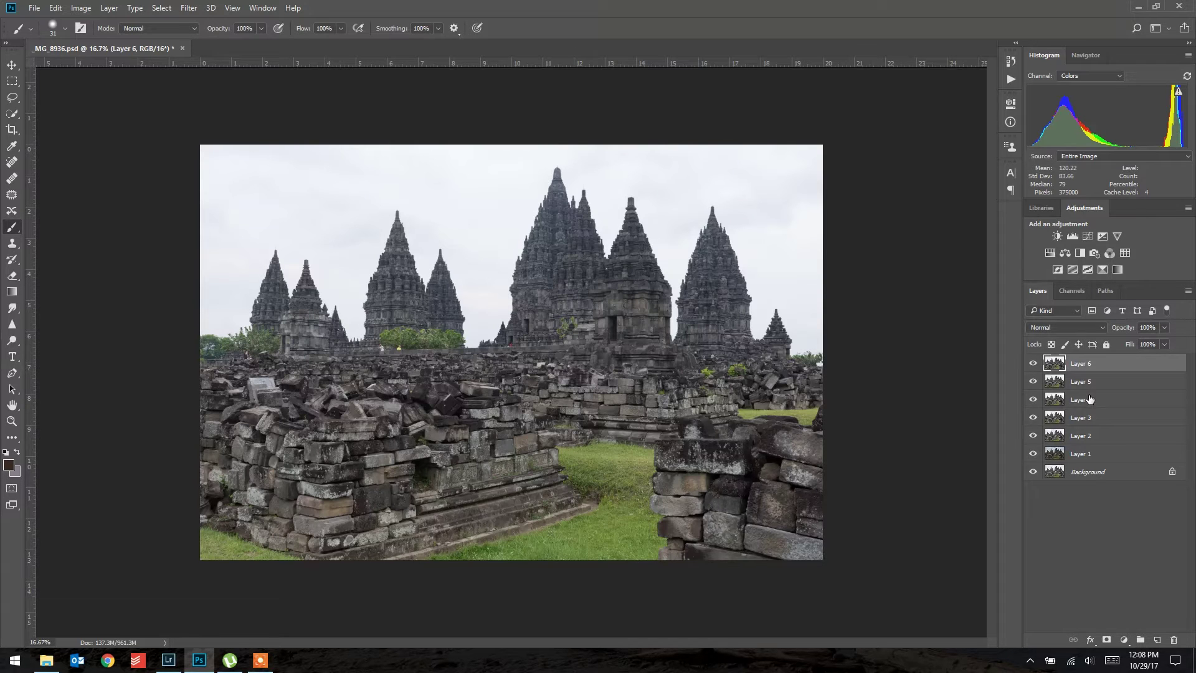
# Unlock the Background layer of _MG_8936.psd and select Layer 6.
pyautogui.click(1173, 472)
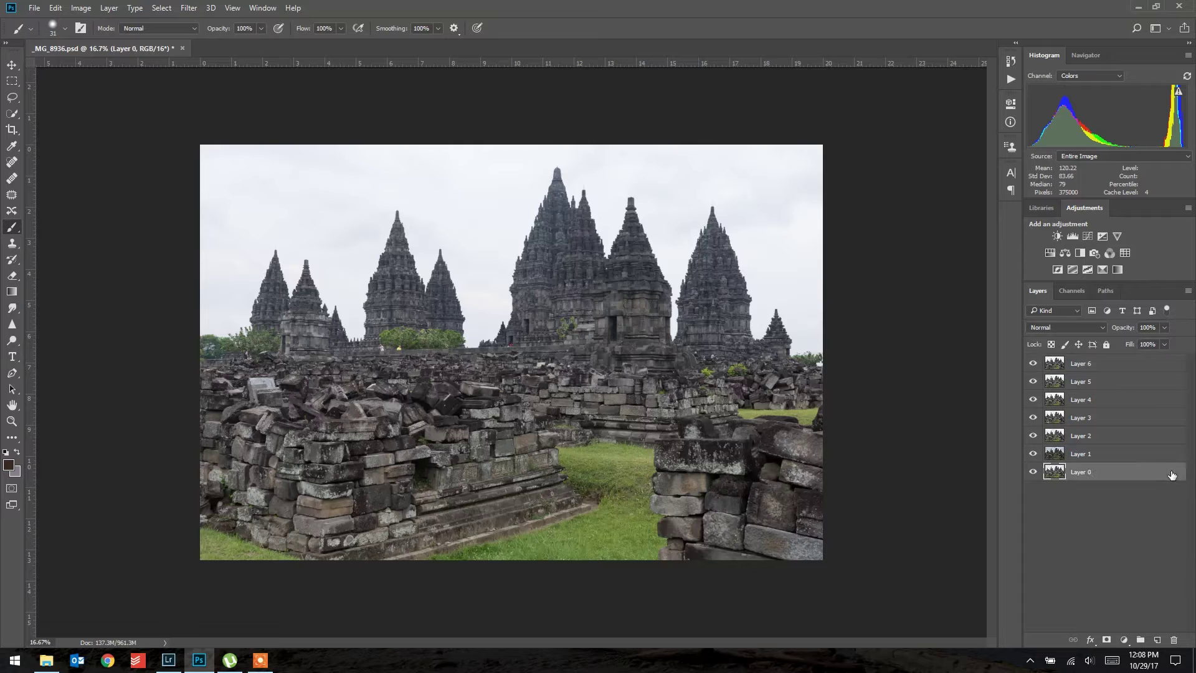
pyautogui.click(1107, 367)
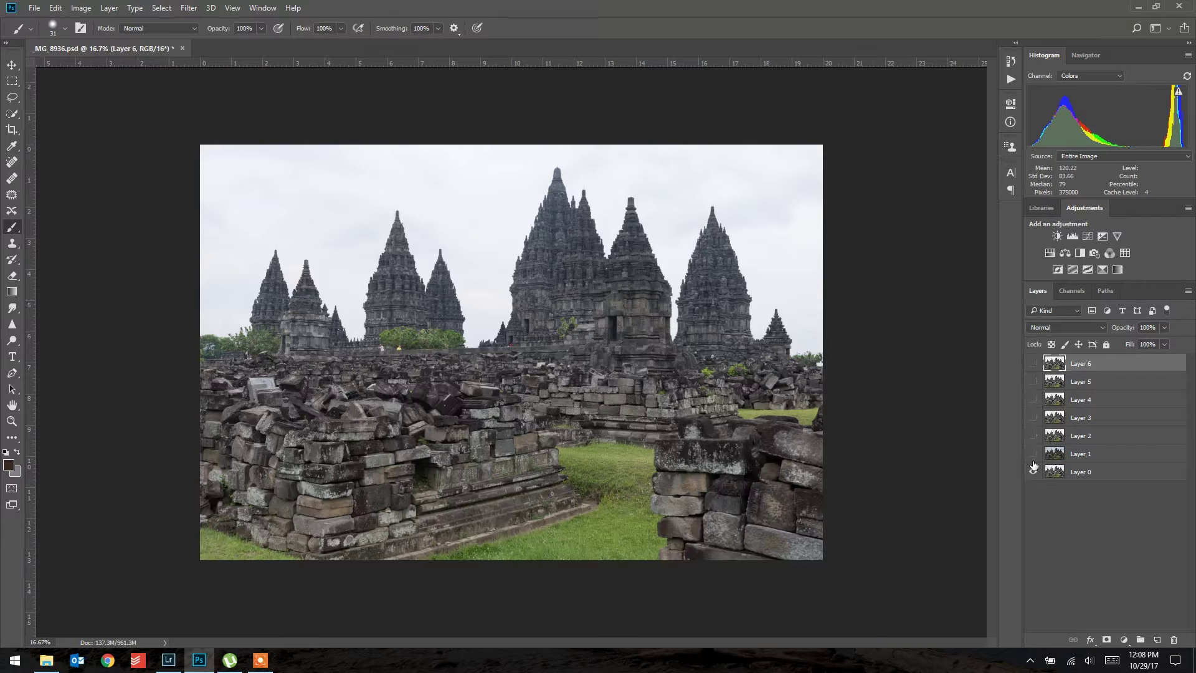
# With all layers hidden, reveal them one at a time from Layer 0 up to Layer 6 to compare the tourists' positions.
pyautogui.click(1033, 472)
pyautogui.click(1033, 472)
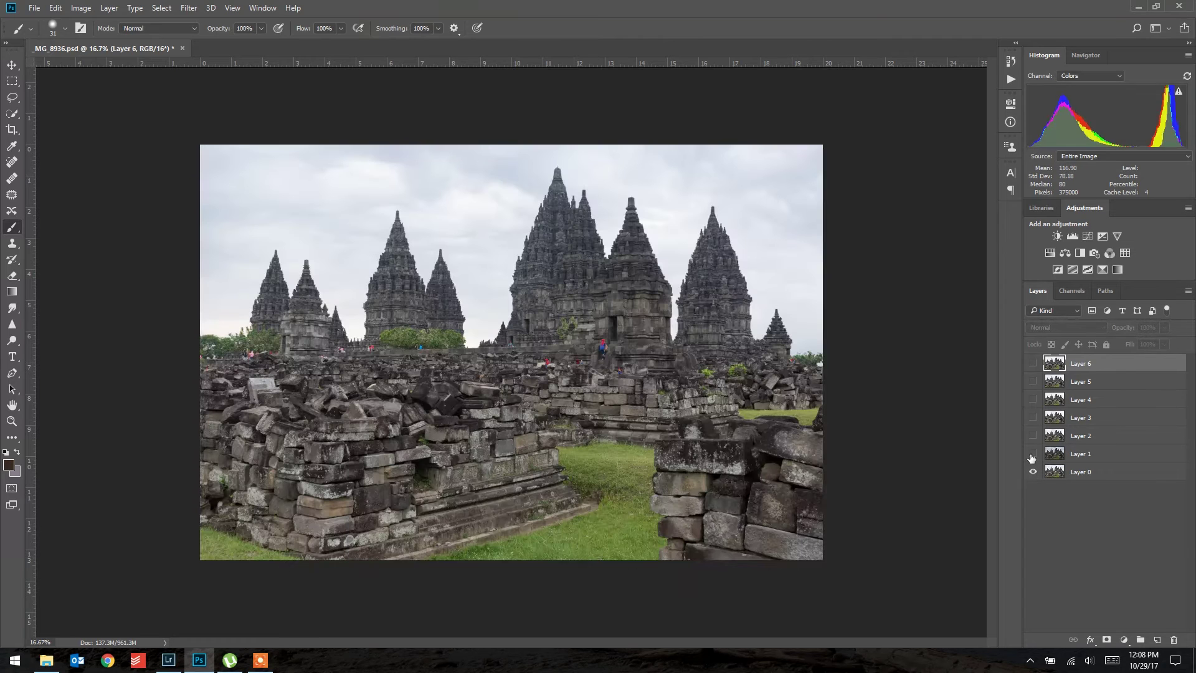
pyautogui.click(1032, 455)
pyautogui.click(1032, 437)
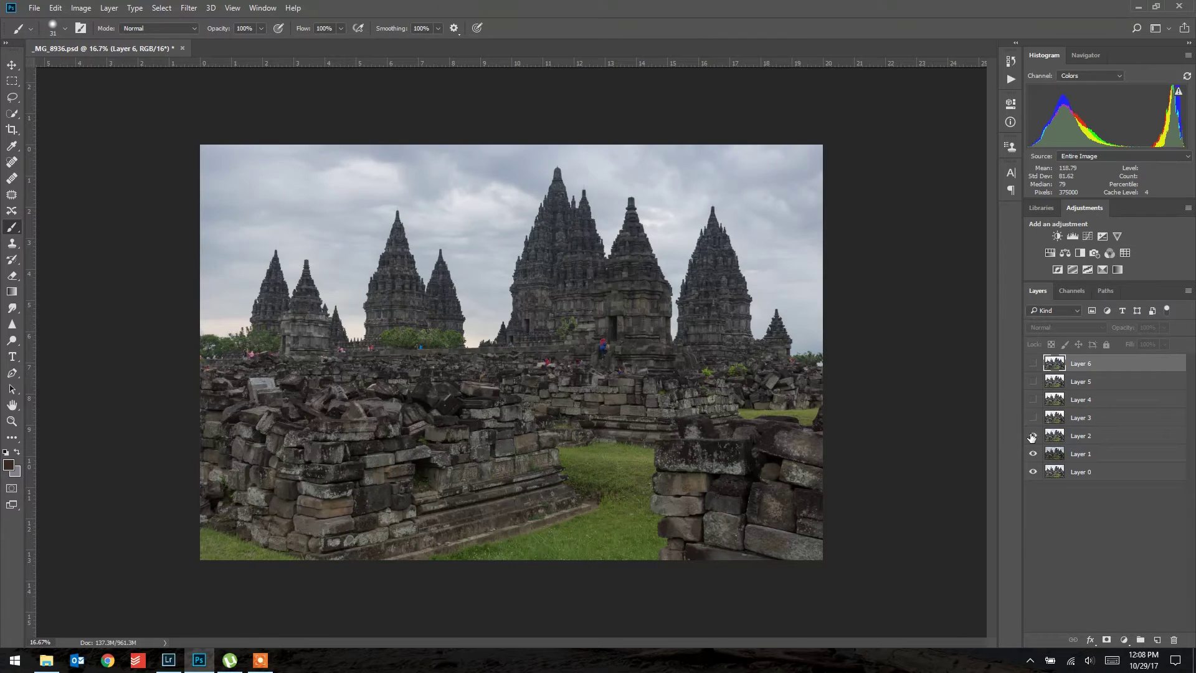
pyautogui.click(1033, 418)
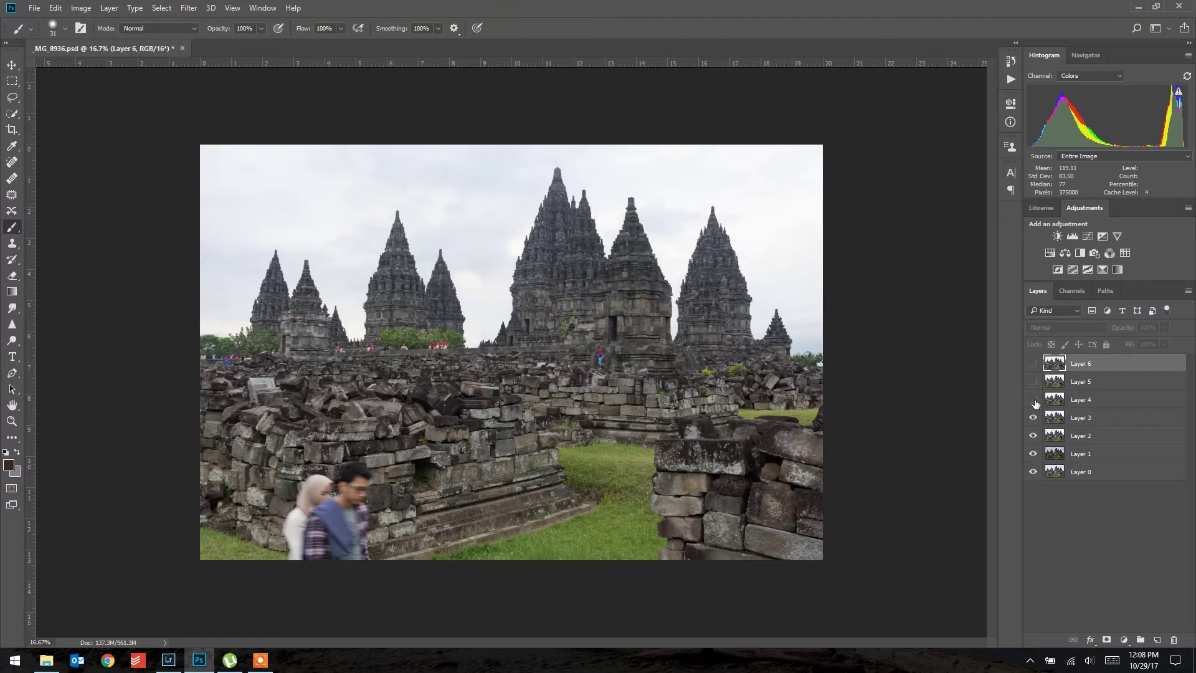
pyautogui.click(1034, 399)
pyautogui.click(1033, 380)
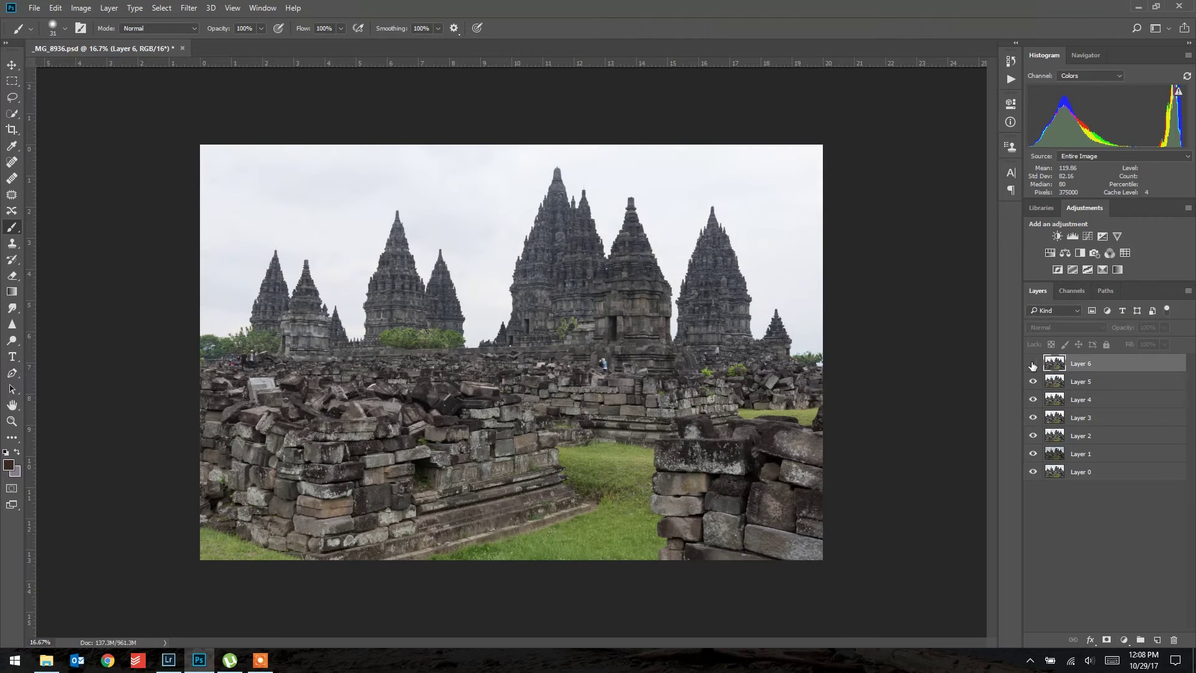
pyautogui.click(1033, 364)
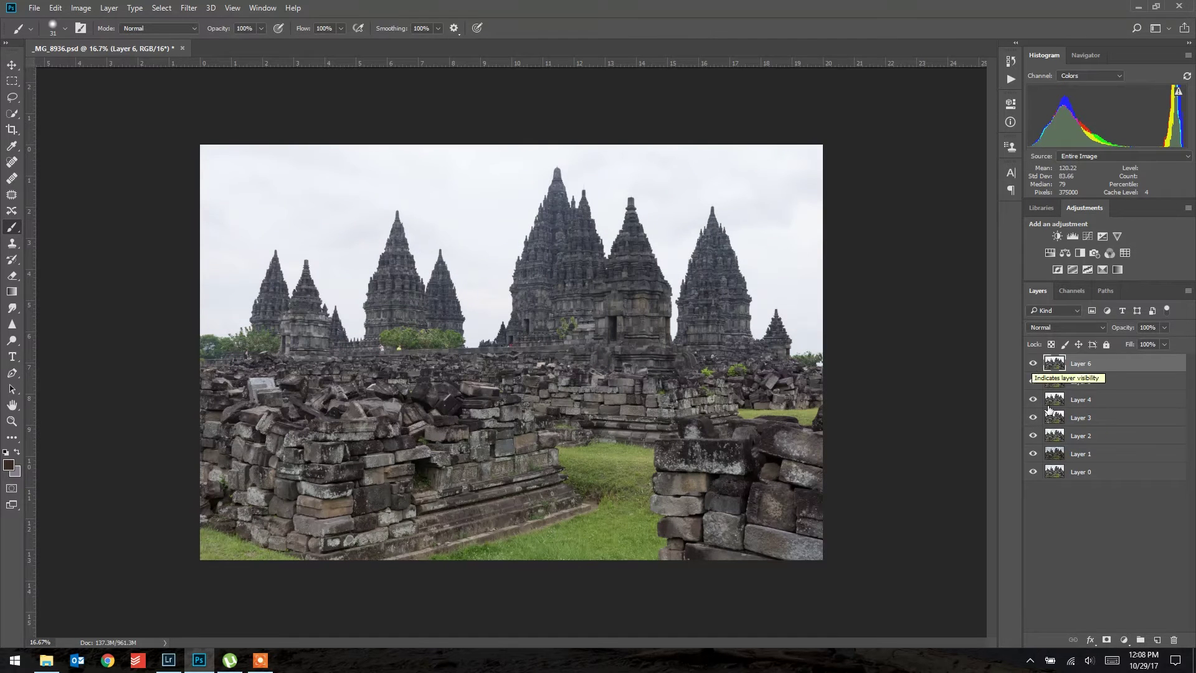
# Select Layer 1 and hide every other layer so only it is shown.
pyautogui.click(1032, 454)
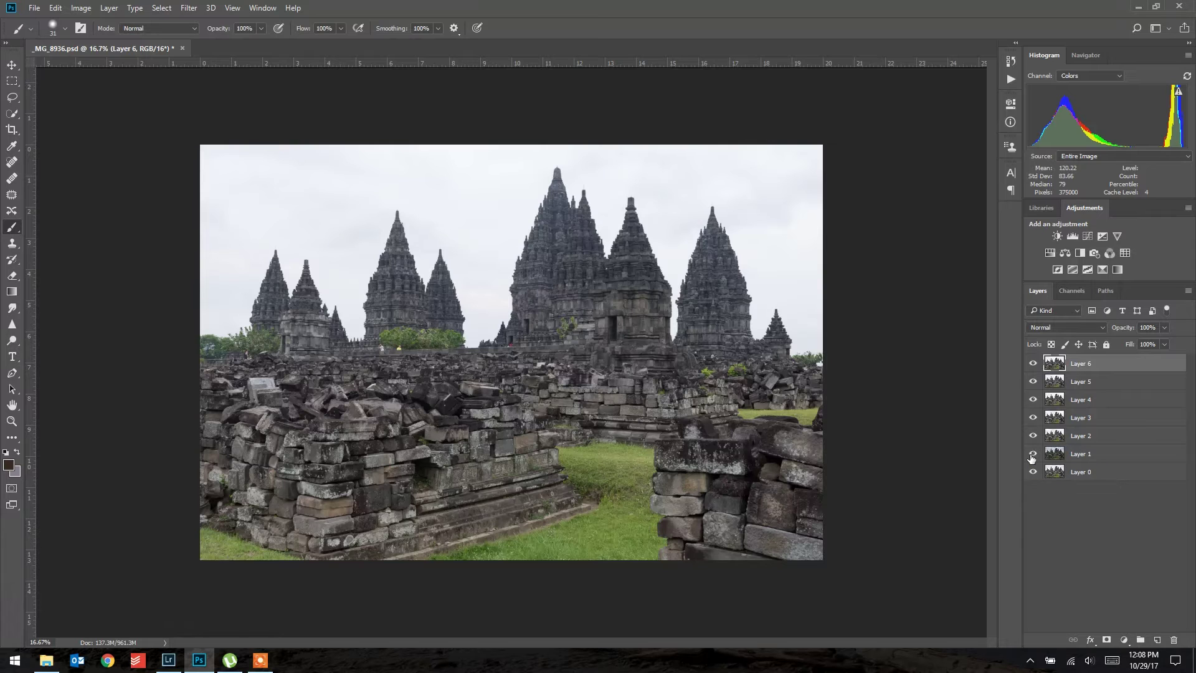
pyautogui.click(1085, 456)
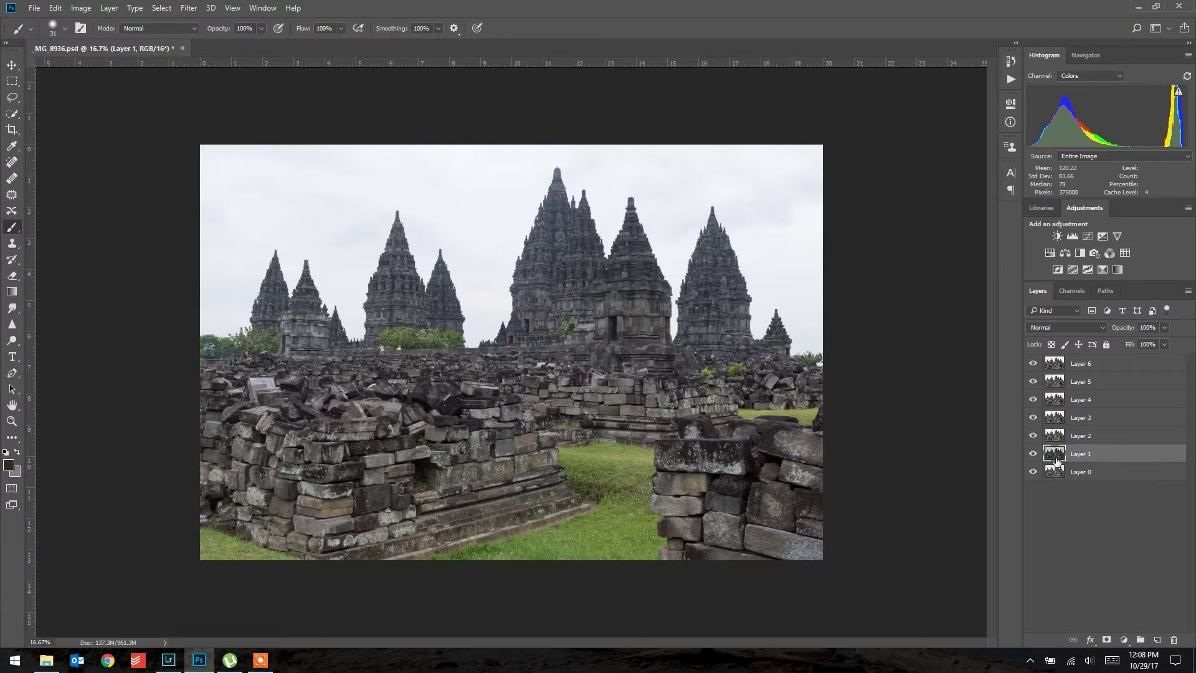
pyautogui.keyDown('alt'); pyautogui.click(1034, 454); pyautogui.keyUp('alt')
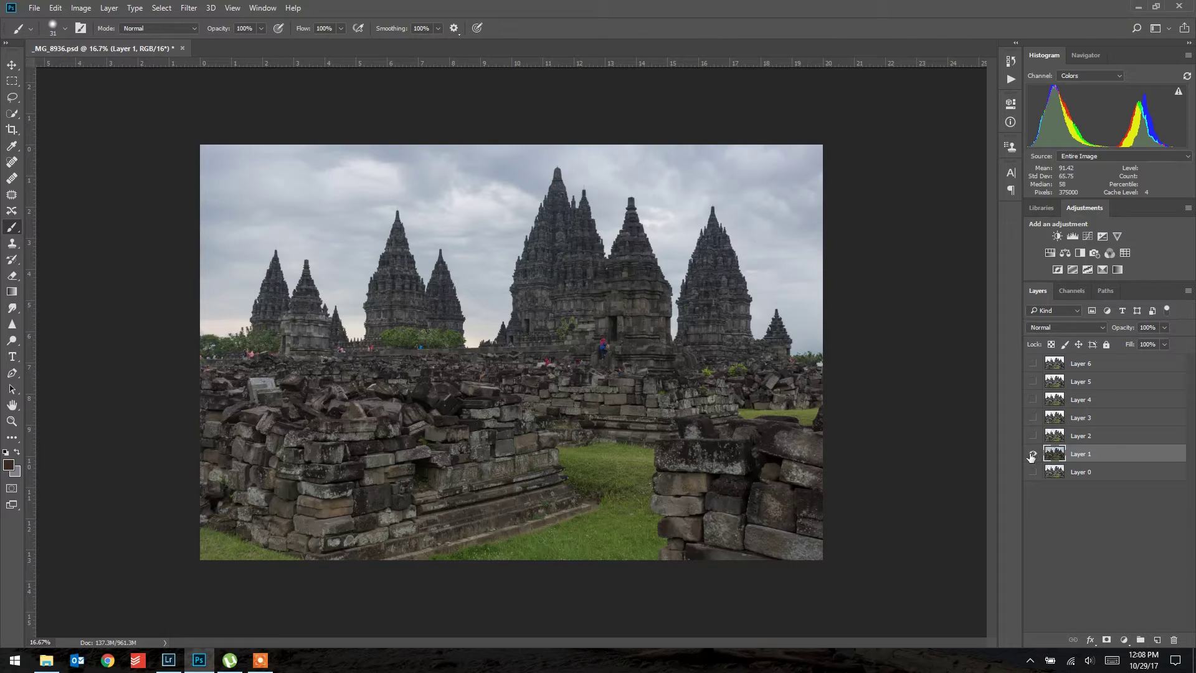
# Rename Layer 1 as Sky, hide it, and show Layer 0.
pyautogui.doubleClick(1081, 455)
pyautogui.press('Return')
pyautogui.click(1033, 455)
pyautogui.click(1033, 473)
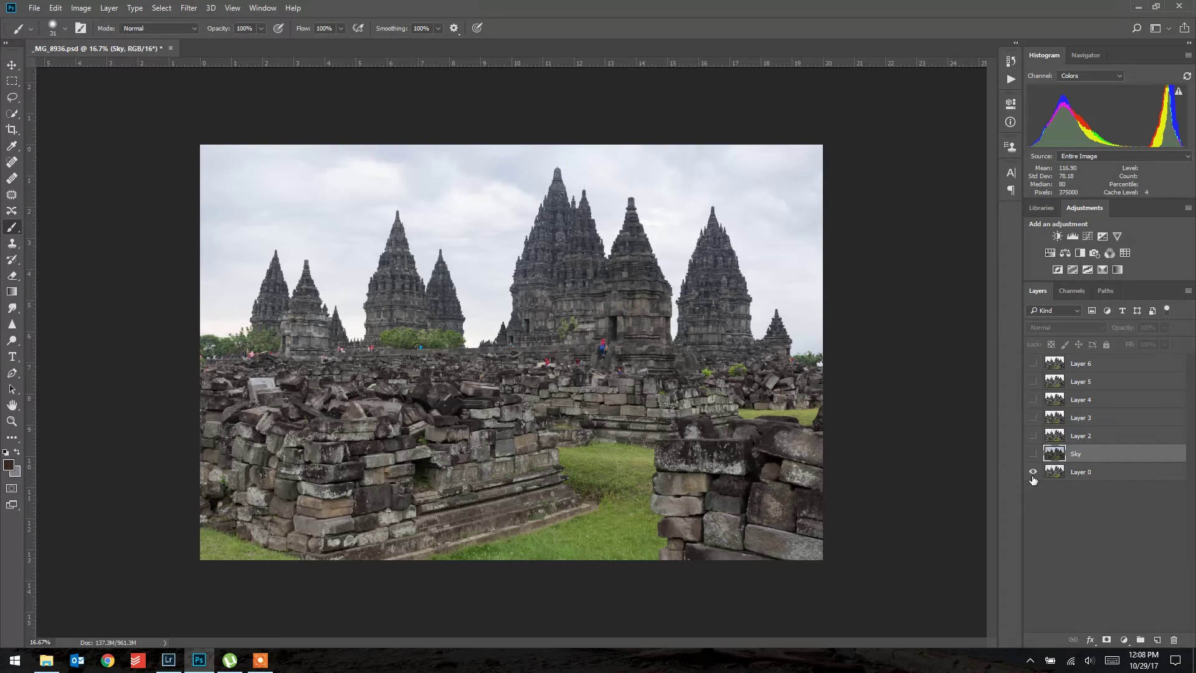
# Reveal Layers 2 to 6 one after another above Layer 0 to compare where the tourists stand.
pyautogui.click(1034, 418)
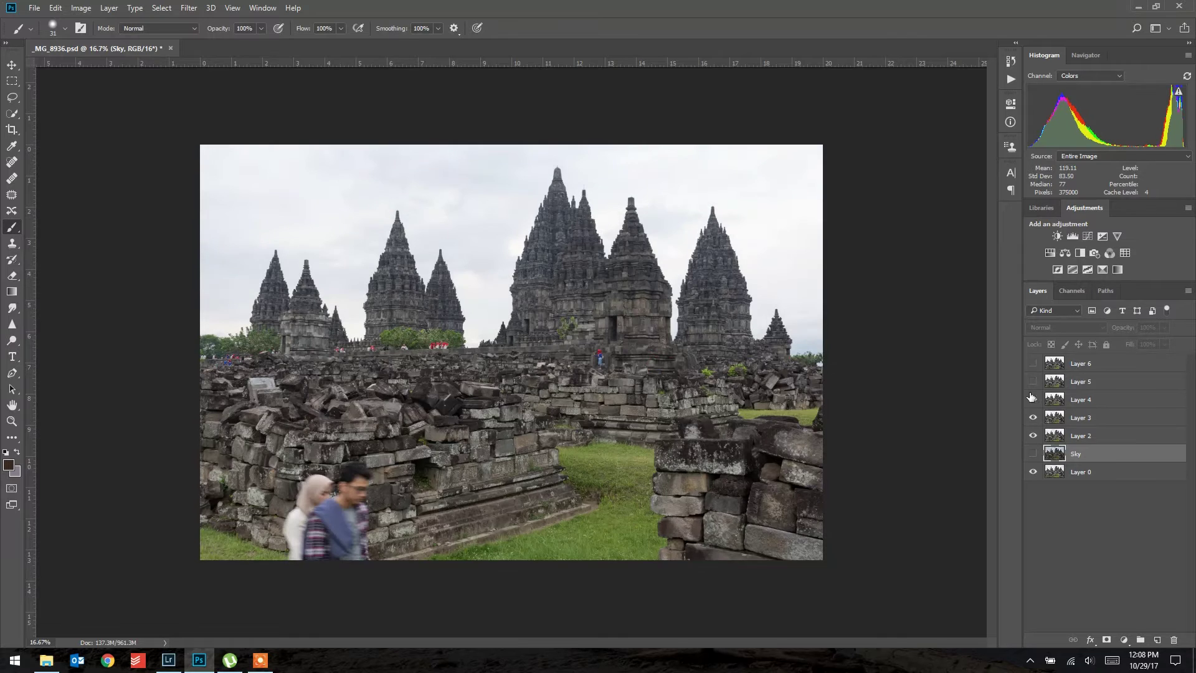
pyautogui.click(1032, 399)
pyautogui.click(1033, 380)
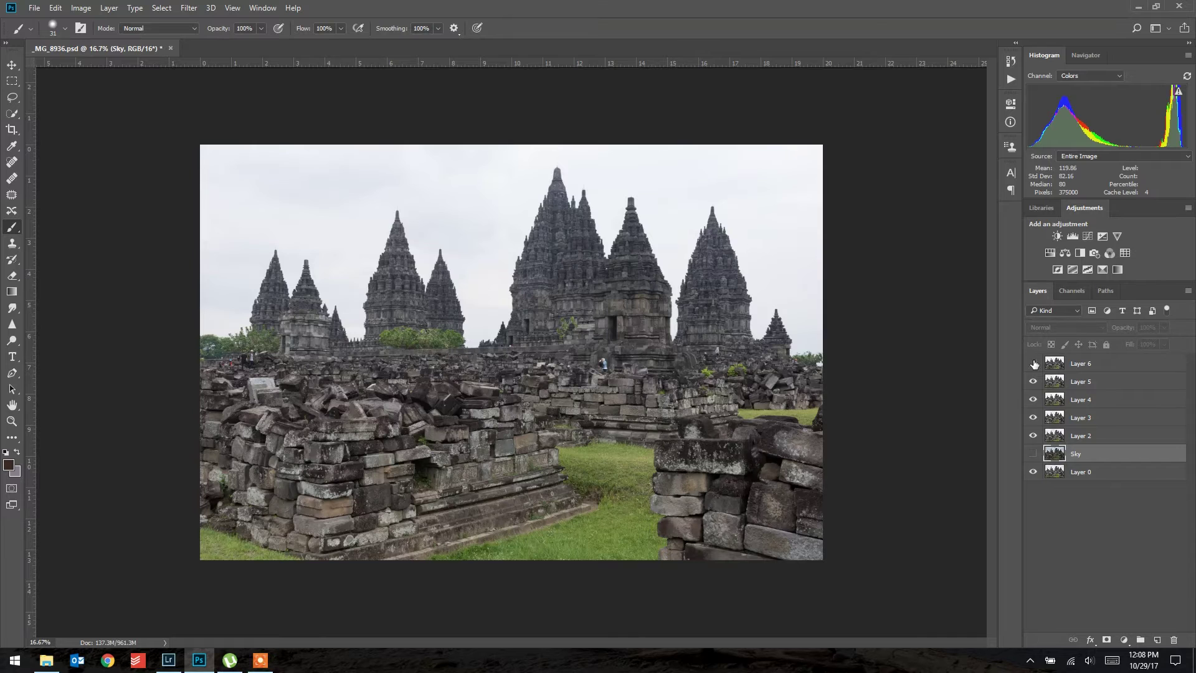
pyautogui.click(1034, 363)
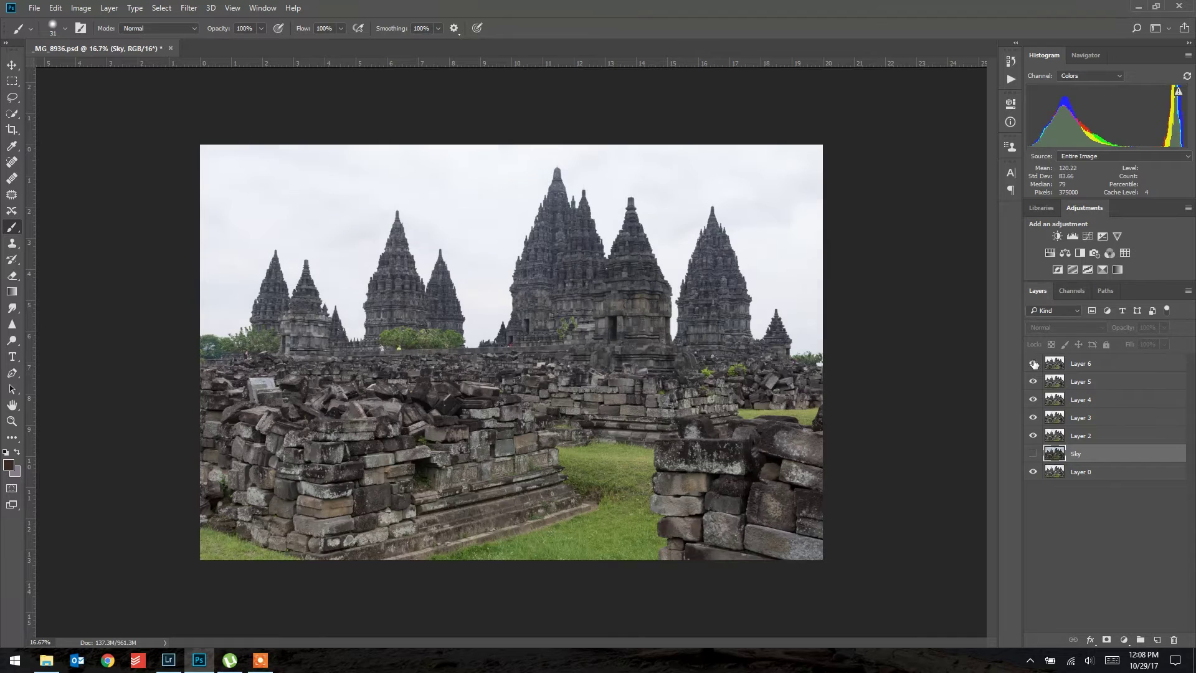
# Show only Layer 0 and rename it as Main.
pyautogui.keyDown('alt'); pyautogui.click(1034, 473); pyautogui.keyUp('alt')
pyautogui.click(1091, 475)
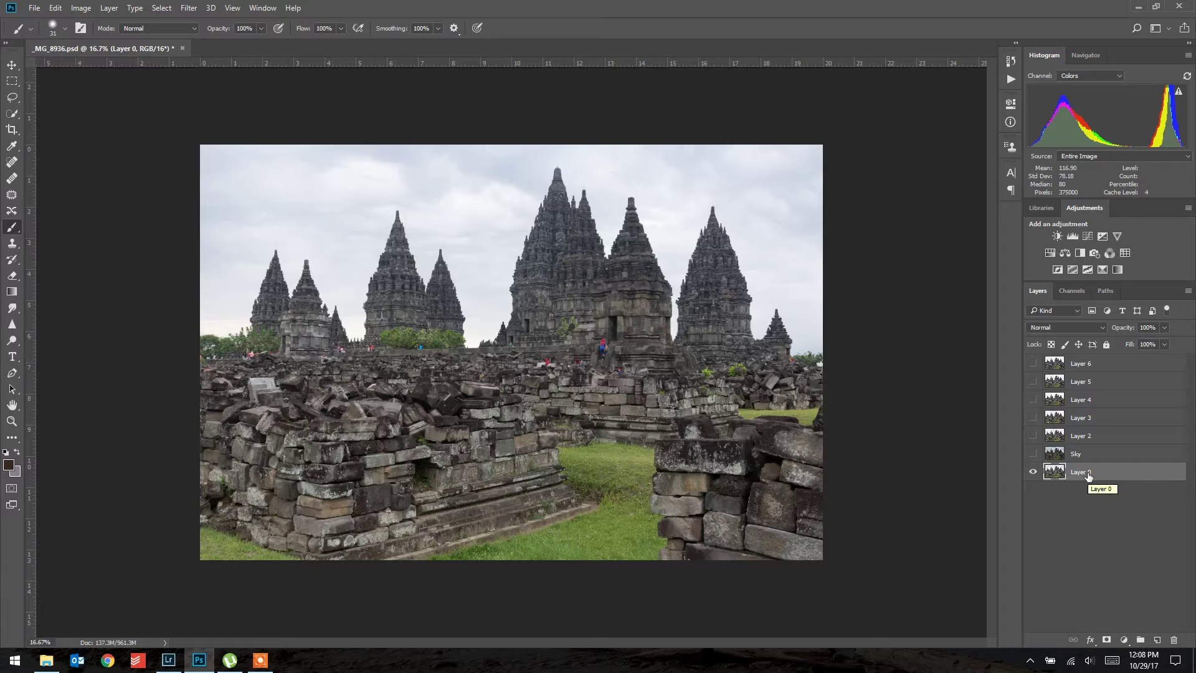
pyautogui.doubleClick(1084, 473)
pyautogui.hotkey('ctrl', 'a')
pyautogui.write('Main')
pyautogui.press('Return')
# Select Layer 2 and make it visible above Main.
pyautogui.click(1067, 439)
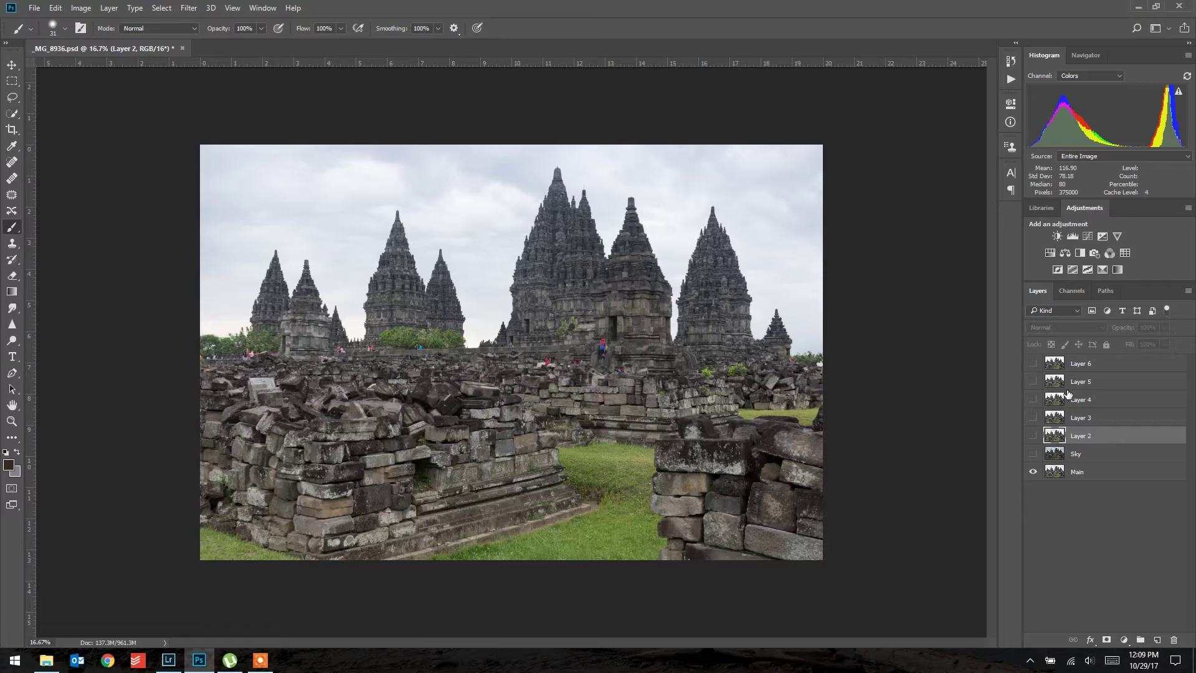
pyautogui.click(1034, 437)
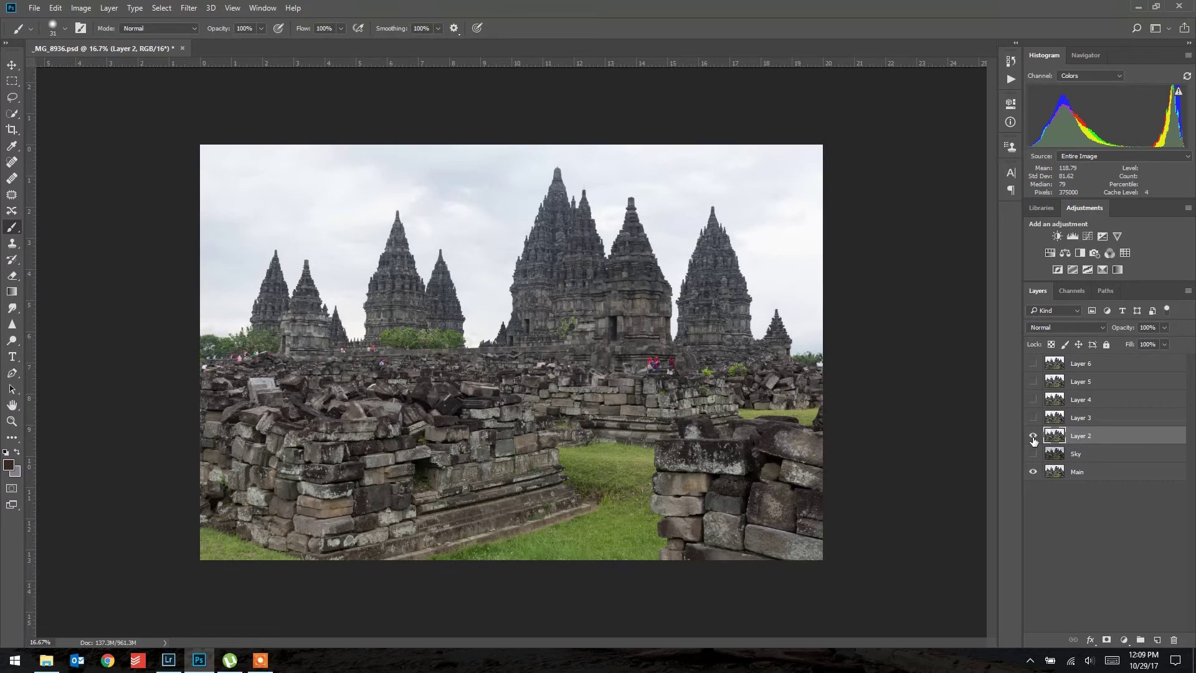
pyautogui.keyDown('alt'); pyautogui.click(1107, 642); pyautogui.keyUp('alt')
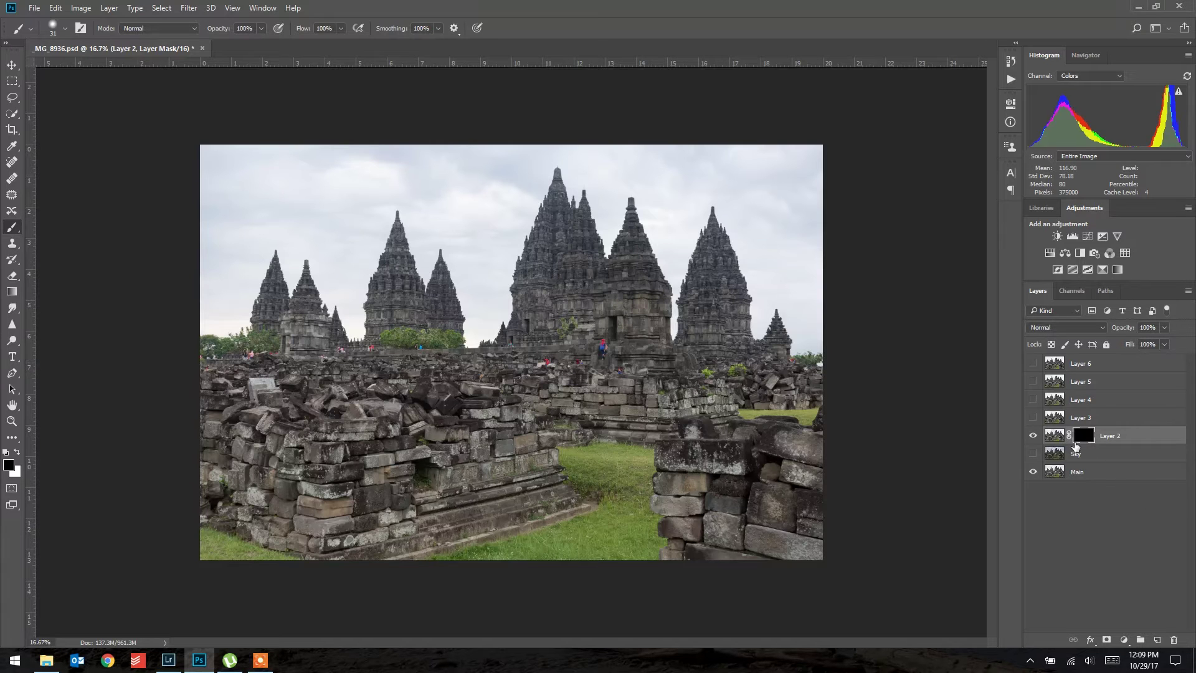
pyautogui.moveTo(1086, 441); pyautogui.dragTo(1175, 643)
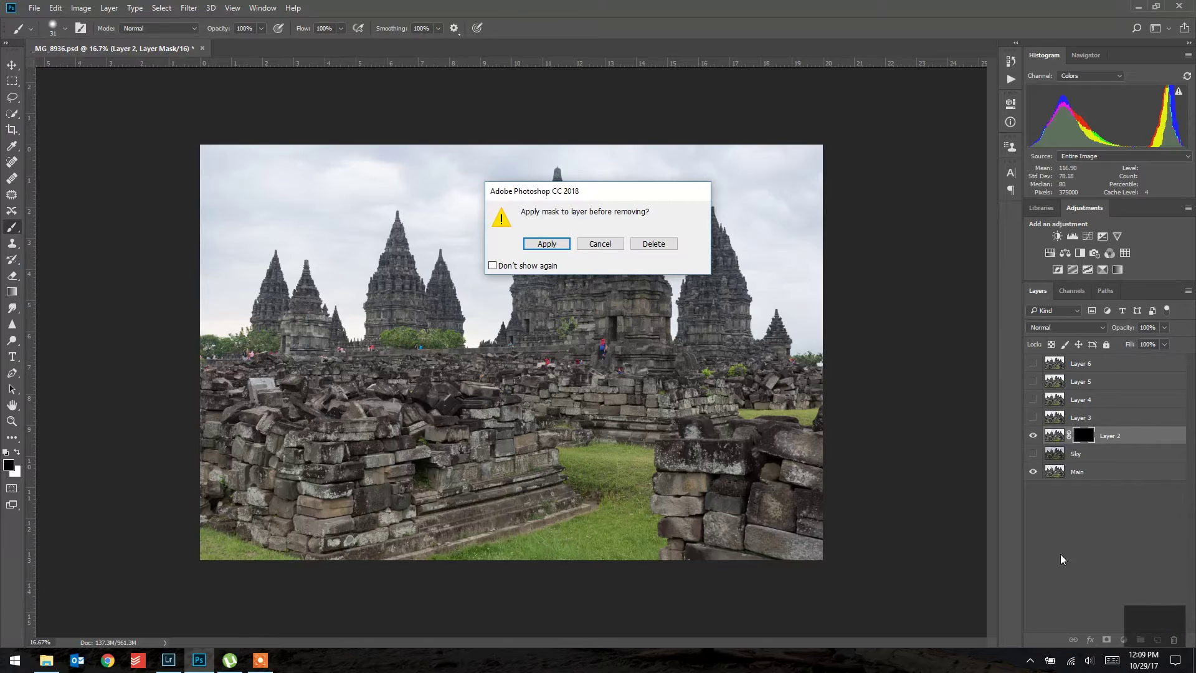
pyautogui.click(652, 243)
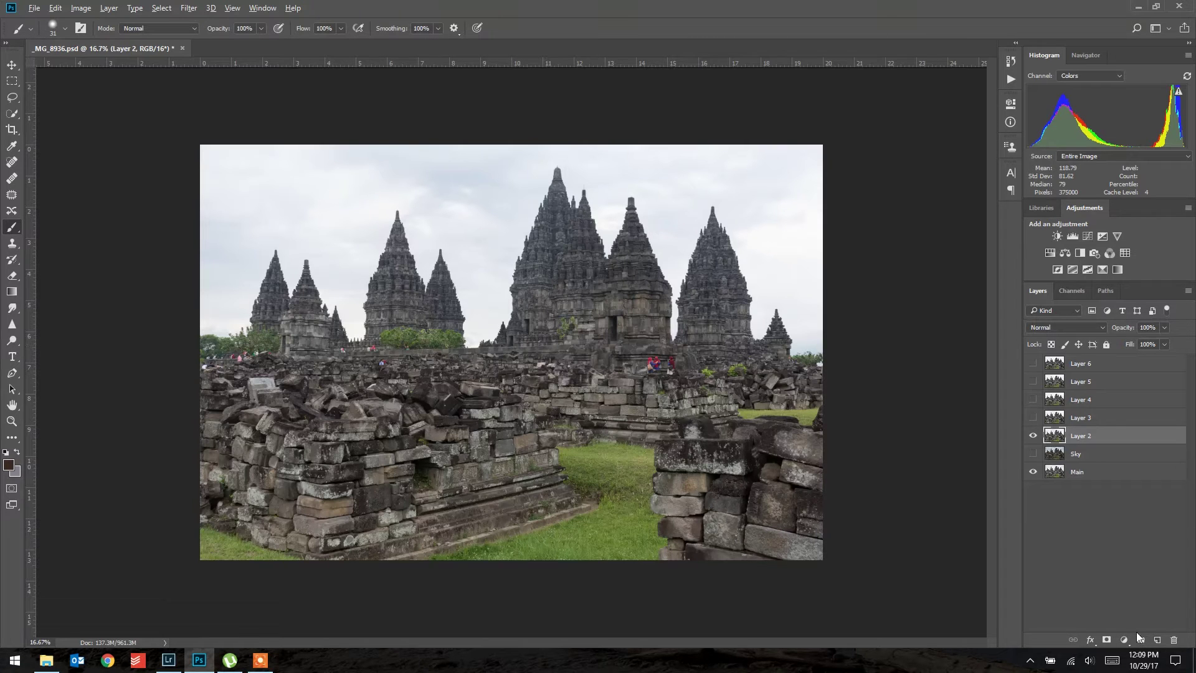
# Add a black layer mask to Layer 2 and set up a soft white brush with 50% flow.
pyautogui.keyDown('alt'); pyautogui.click(1108, 640); pyautogui.keyUp('alt')
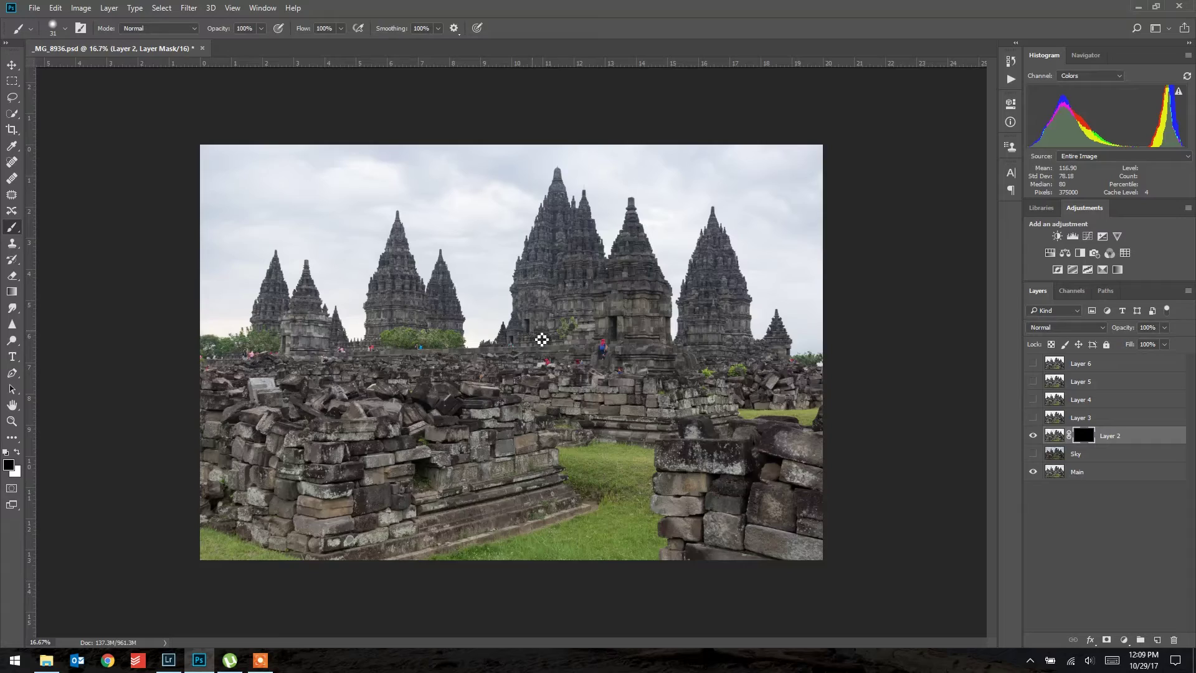
pyautogui.press('z')
pyautogui.moveTo(579, 399); pyautogui.dragTo(652, 326)
pyautogui.press('b')
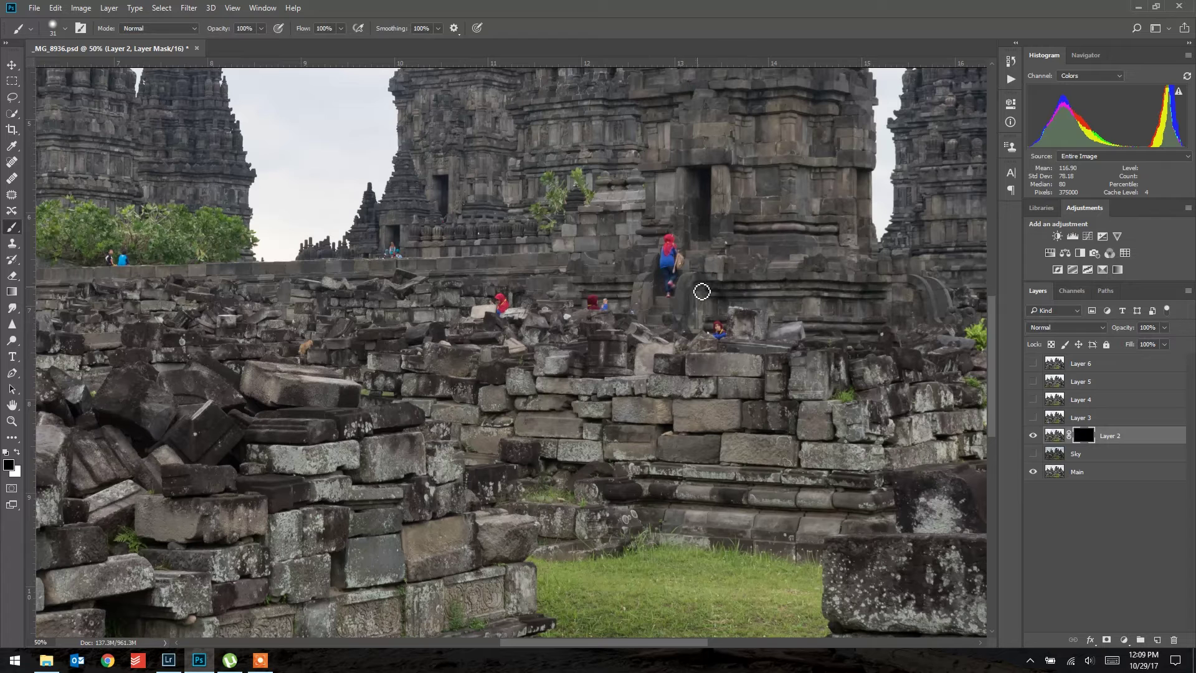
pyautogui.press('x')
pyautogui.click(62, 27)
pyautogui.click(98, 68)
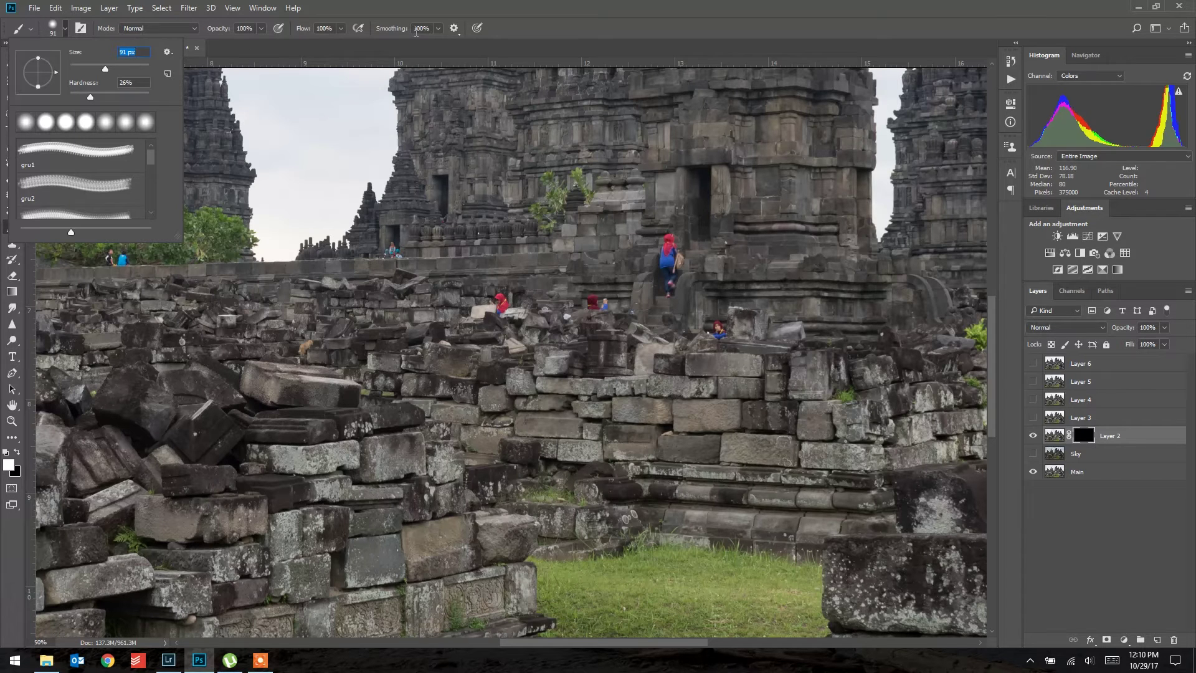
pyautogui.click(329, 28)
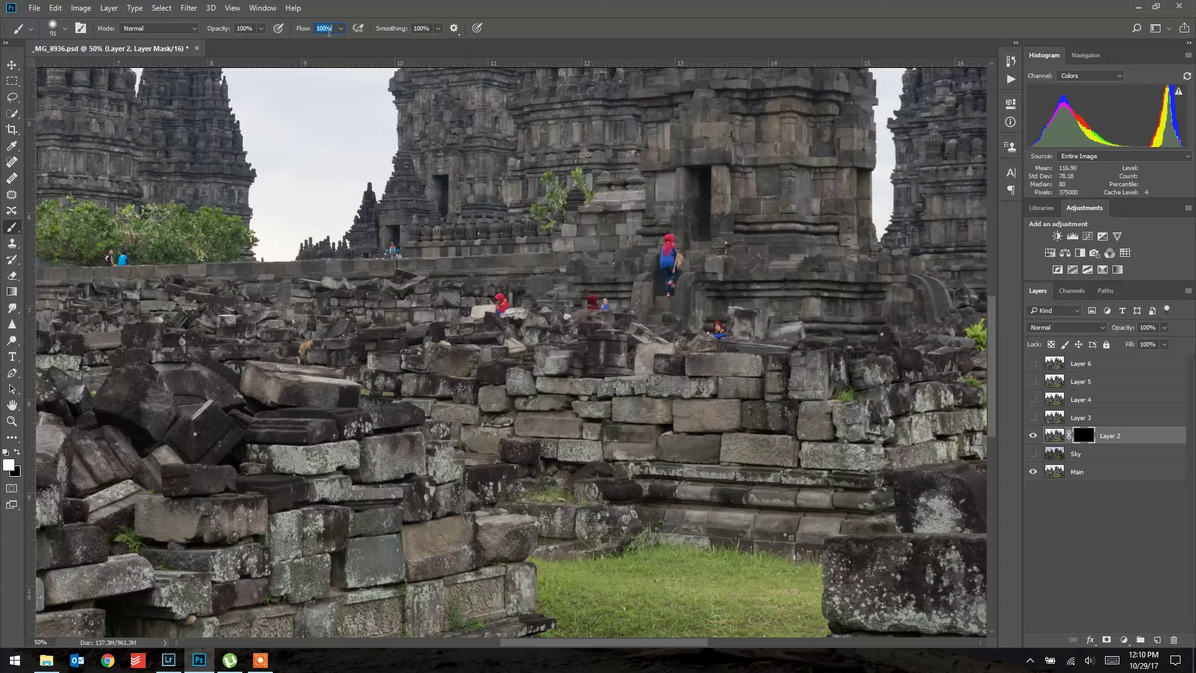
pyautogui.write('50%')
# Paint white on Layer 2's mask over the tourists on the main temple's steps and among the ruins below it.
pyautogui.moveTo(663, 233)
pyautogui.mouseDown()
pyautogui.moveTo(663, 263)
pyautogui.moveTo(667, 238)
pyautogui.moveTo(679, 251)
pyautogui.moveTo(663, 240)
pyautogui.moveTo(669, 259)
pyautogui.moveTo(664, 236)
pyautogui.moveTo(680, 256)
pyautogui.moveTo(666, 217)
pyautogui.moveTo(677, 261)
pyautogui.moveTo(660, 272)
pyautogui.moveTo(668, 292)
pyautogui.moveTo(661, 266)
pyautogui.moveTo(664, 296)
pyautogui.moveTo(691, 274)
pyautogui.mouseUp()
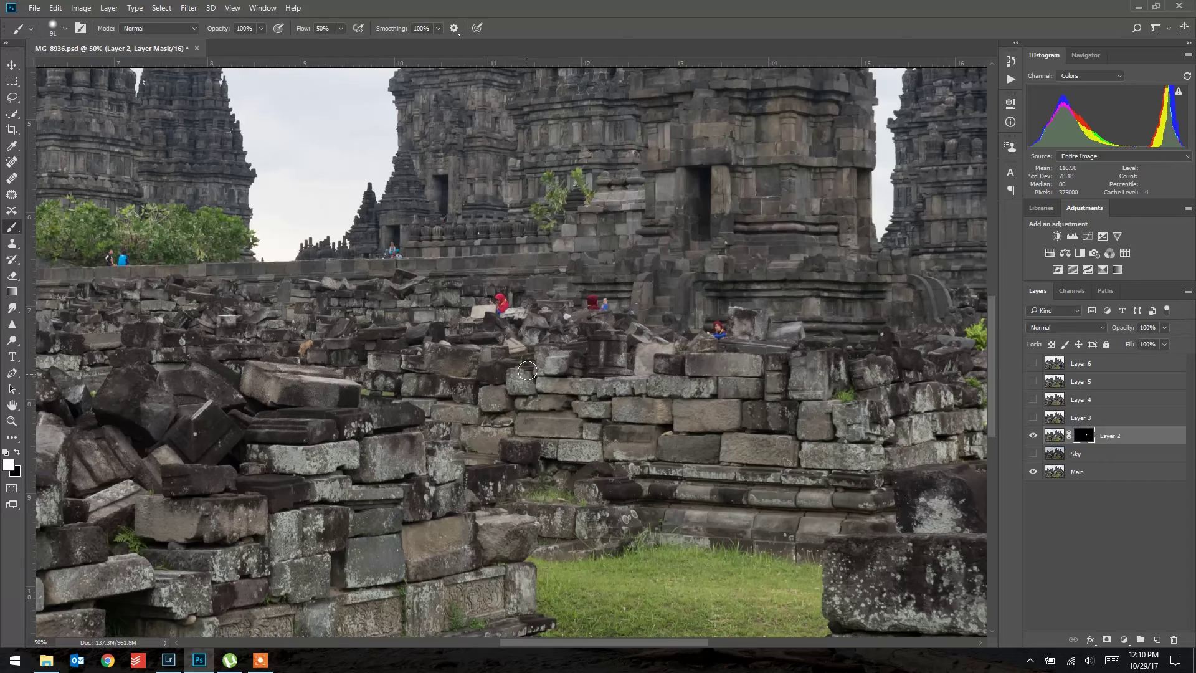
pyautogui.moveTo(584, 297)
pyautogui.mouseDown()
pyautogui.moveTo(621, 310)
pyautogui.moveTo(591, 298)
pyautogui.mouseUp()
pyautogui.moveTo(716, 318)
pyautogui.mouseDown()
pyautogui.moveTo(729, 347)
pyautogui.moveTo(715, 329)
pyautogui.moveTo(733, 332)
pyautogui.moveTo(699, 328)
pyautogui.mouseUp()
pyautogui.moveTo(494, 290)
pyautogui.mouseDown()
pyautogui.moveTo(493, 305)
pyautogui.moveTo(514, 313)
pyautogui.mouseUp()
# Paint white on Layer 2's mask over the tourists on the back wall, from the main temple to the bushes.
pyautogui.hscroll(-1, 488, 305)
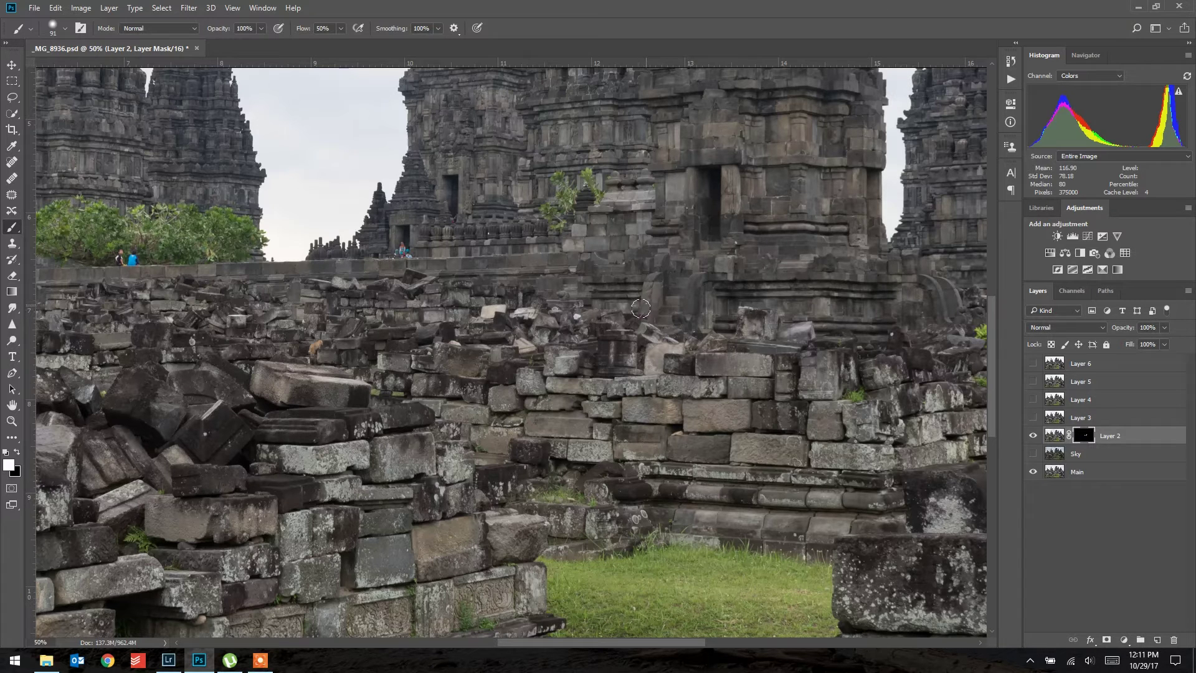
pyautogui.hscroll(-8, 478, 258)
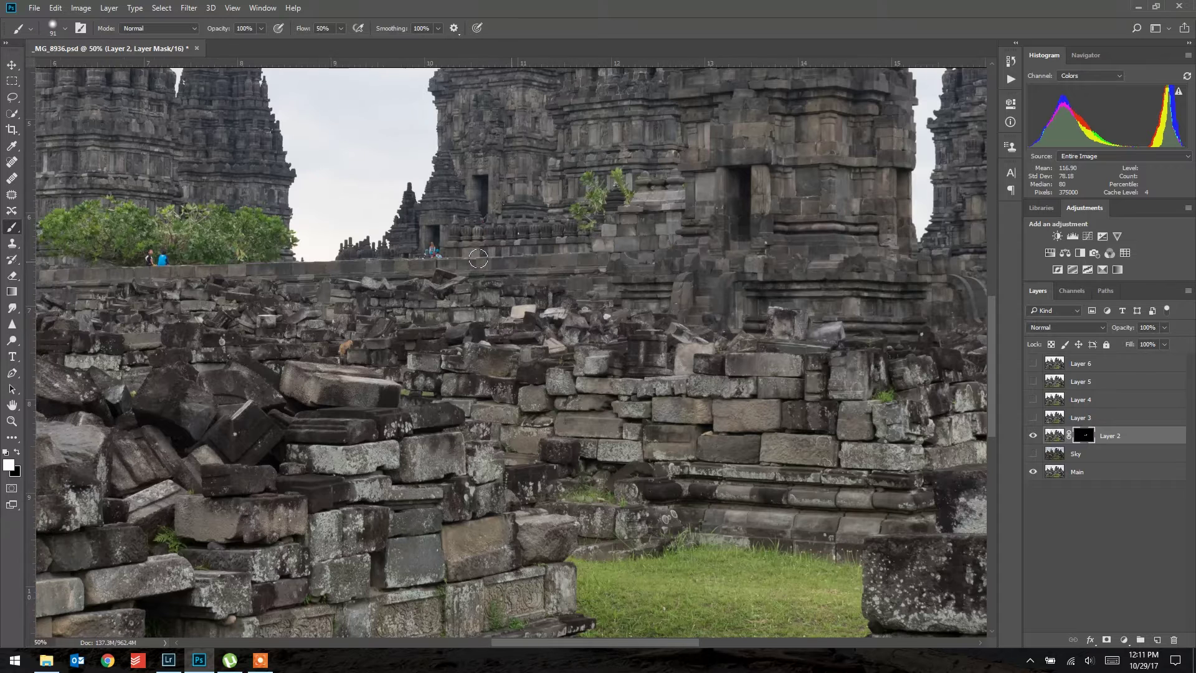
pyautogui.moveTo(482, 242); pyautogui.dragTo(492, 255)
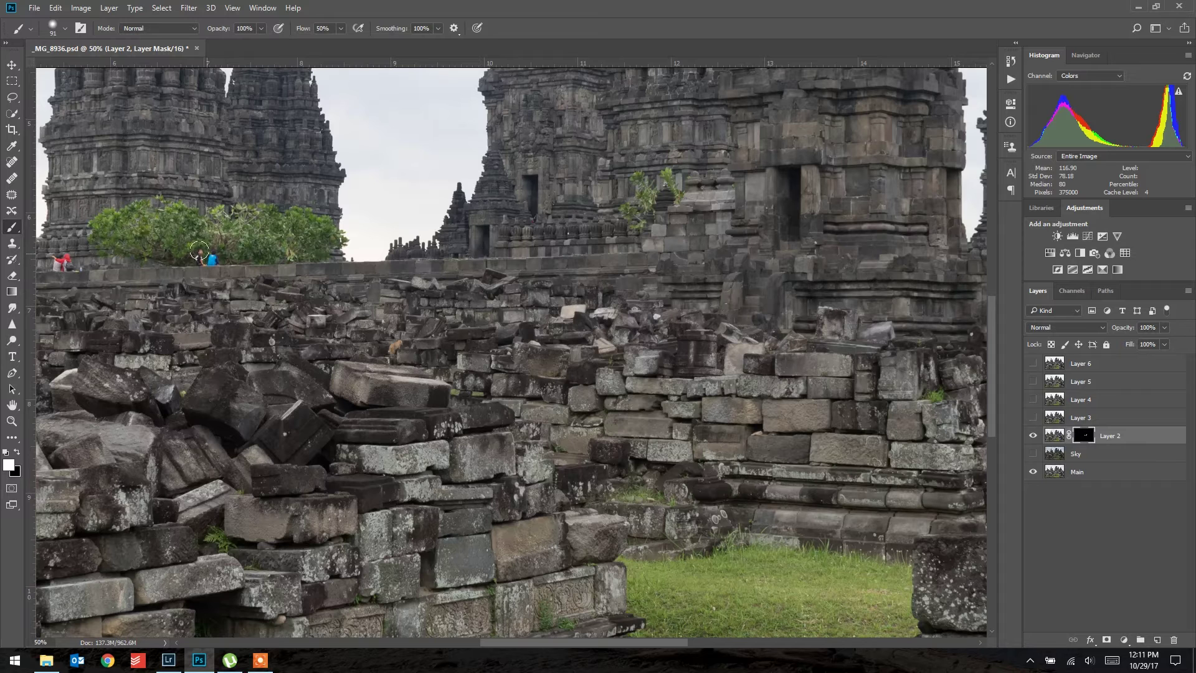
pyautogui.moveTo(203, 256); pyautogui.dragTo(201, 260)
# Paint white on Layer 2's mask over the tourists sitting in the ruins in front of the small left-hand temple.
pyautogui.hscroll(-10, 203, 254)
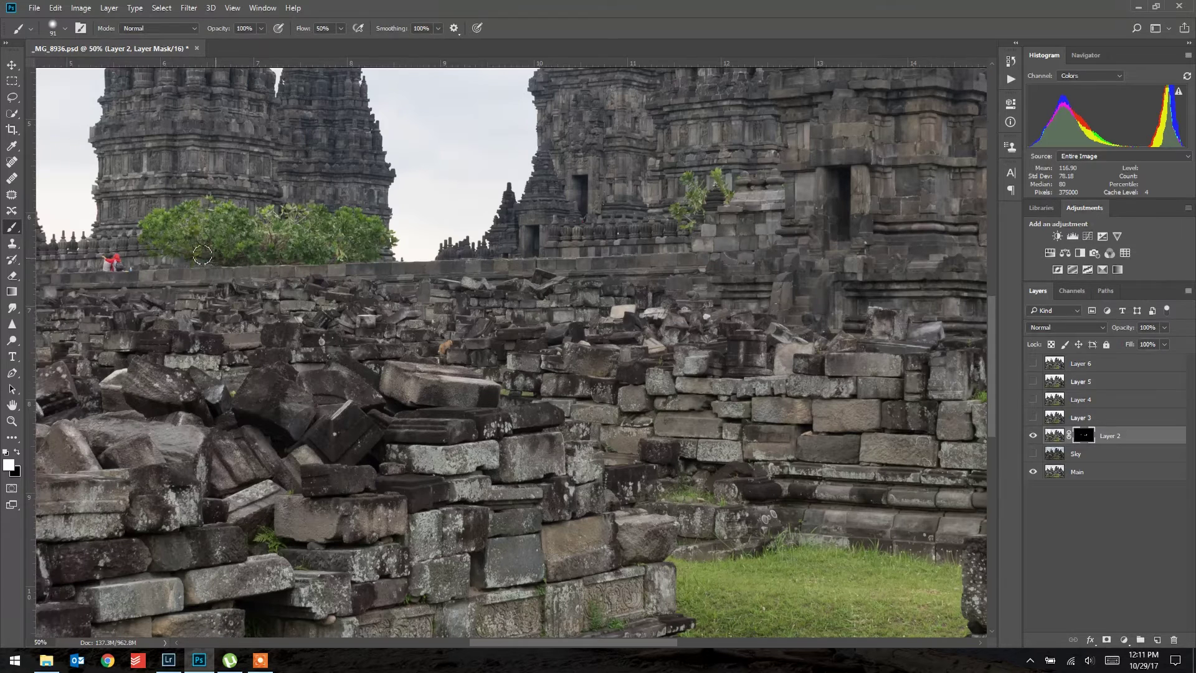
pyautogui.hscroll(-3, 202, 255)
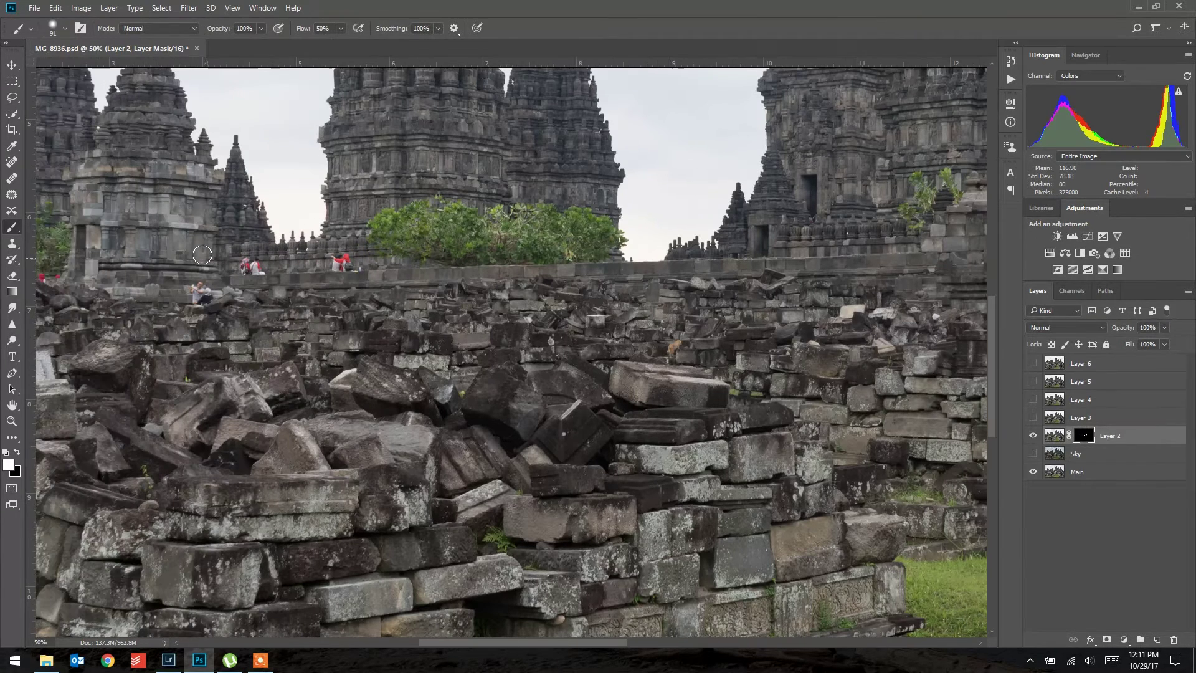
pyautogui.moveTo(190, 284)
pyautogui.mouseDown()
pyautogui.moveTo(207, 298)
pyautogui.moveTo(181, 298)
pyautogui.moveTo(198, 285)
pyautogui.moveTo(193, 295)
pyautogui.mouseUp()
pyautogui.hscroll(-5, 231, 298)
pyautogui.hscroll(-1, 281, 300)
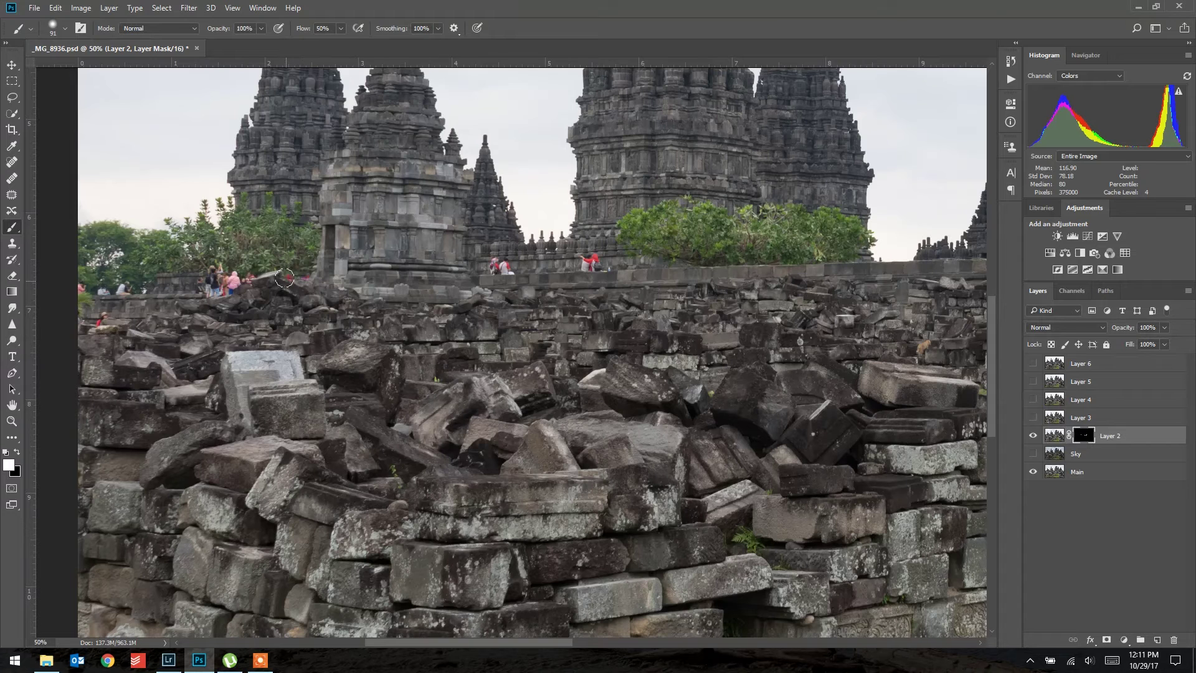
pyautogui.moveTo(285, 276)
pyautogui.mouseDown()
pyautogui.moveTo(306, 271)
pyautogui.moveTo(266, 285)
pyautogui.moveTo(303, 309)
pyautogui.moveTo(293, 298)
pyautogui.mouseUp()
# Show and hide Layer 3 and Layer 6 to check which is free of tourists at the photo's left edge.
pyautogui.hscroll(-3, 186, 294)
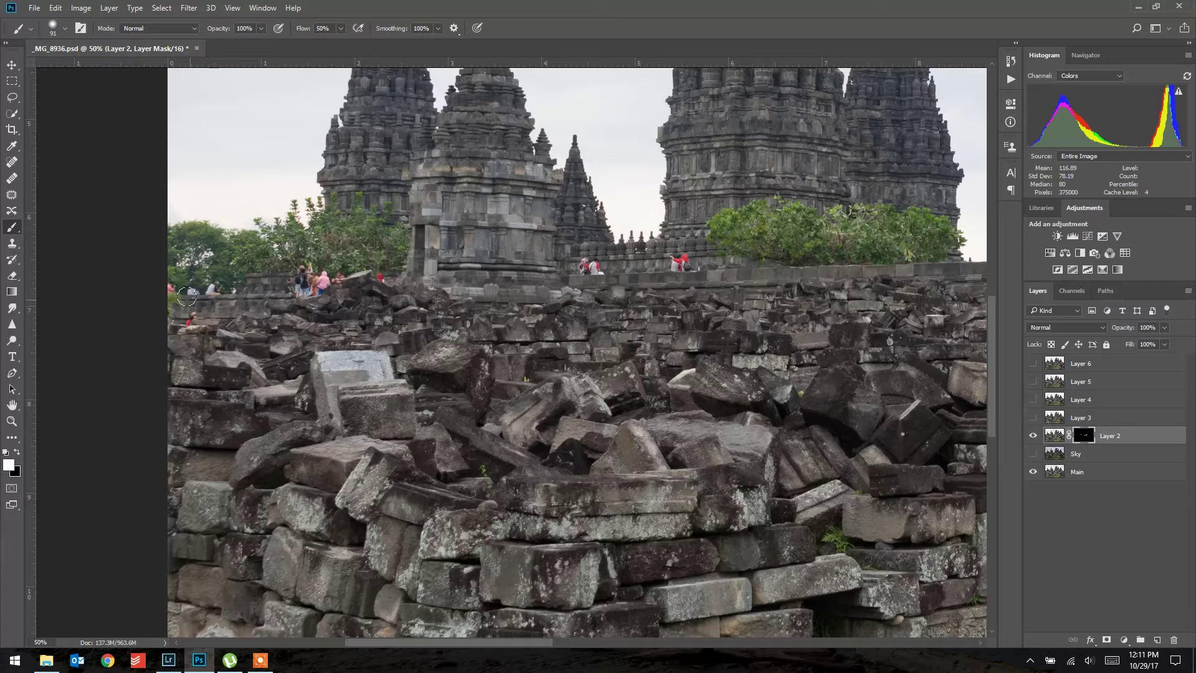
pyautogui.click(1033, 417)
pyautogui.click(1034, 417)
pyautogui.click(1033, 370)
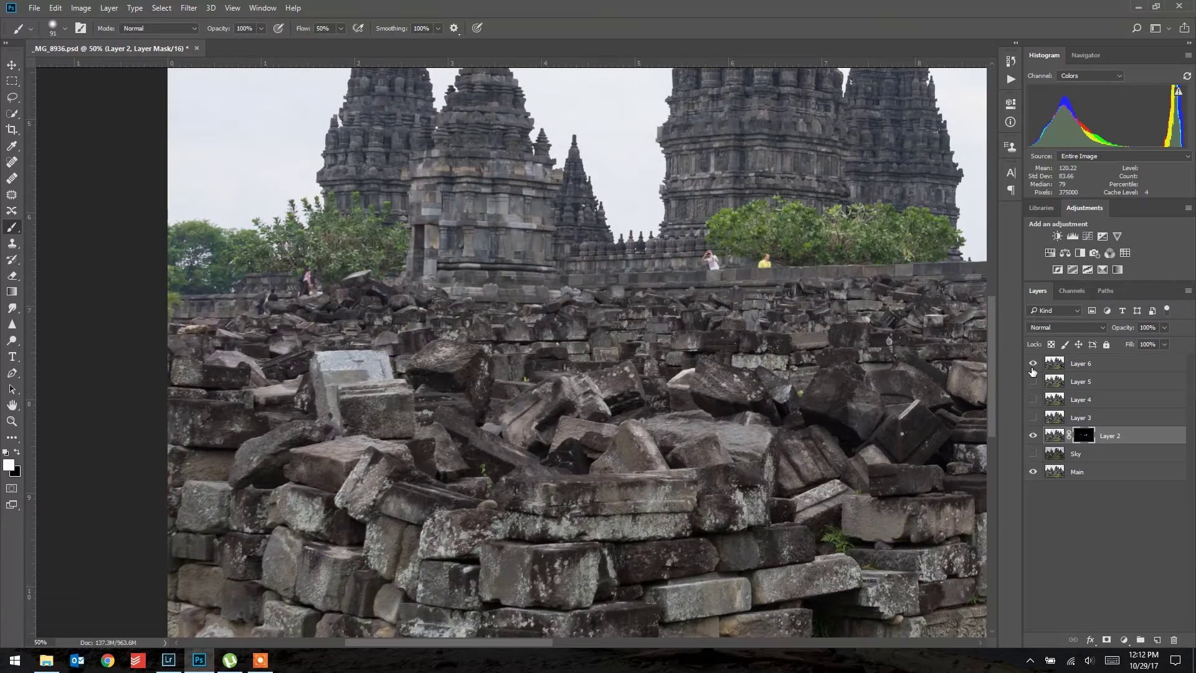
pyautogui.click(1032, 370)
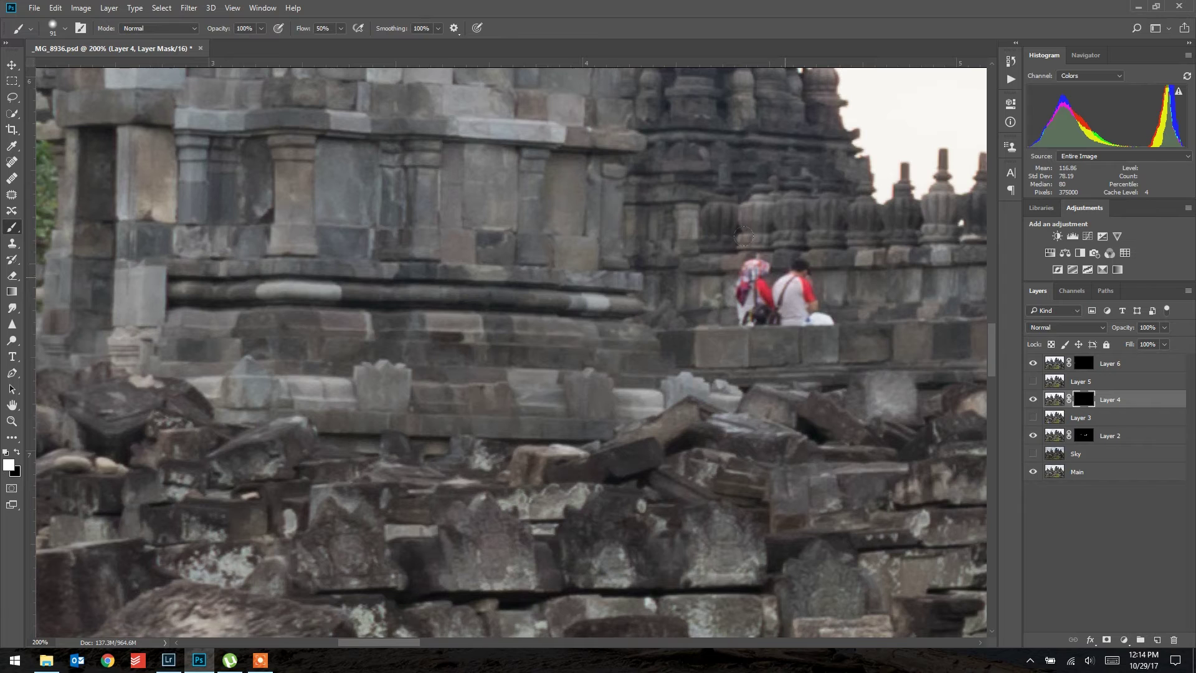
# Paint white on Layer 4's mask over the tourists by the wall beside the small temple, checking before and after.
pyautogui.moveTo(705, 233)
pyautogui.mouseDown()
pyautogui.moveTo(754, 287)
pyautogui.moveTo(791, 293)
pyautogui.moveTo(767, 305)
pyautogui.moveTo(804, 255)
pyautogui.mouseUp()
pyautogui.moveTo(847, 291)
pyautogui.mouseDown()
pyautogui.moveTo(822, 299)
pyautogui.moveTo(835, 320)
pyautogui.moveTo(869, 298)
pyautogui.moveTo(714, 290)
pyautogui.mouseUp()
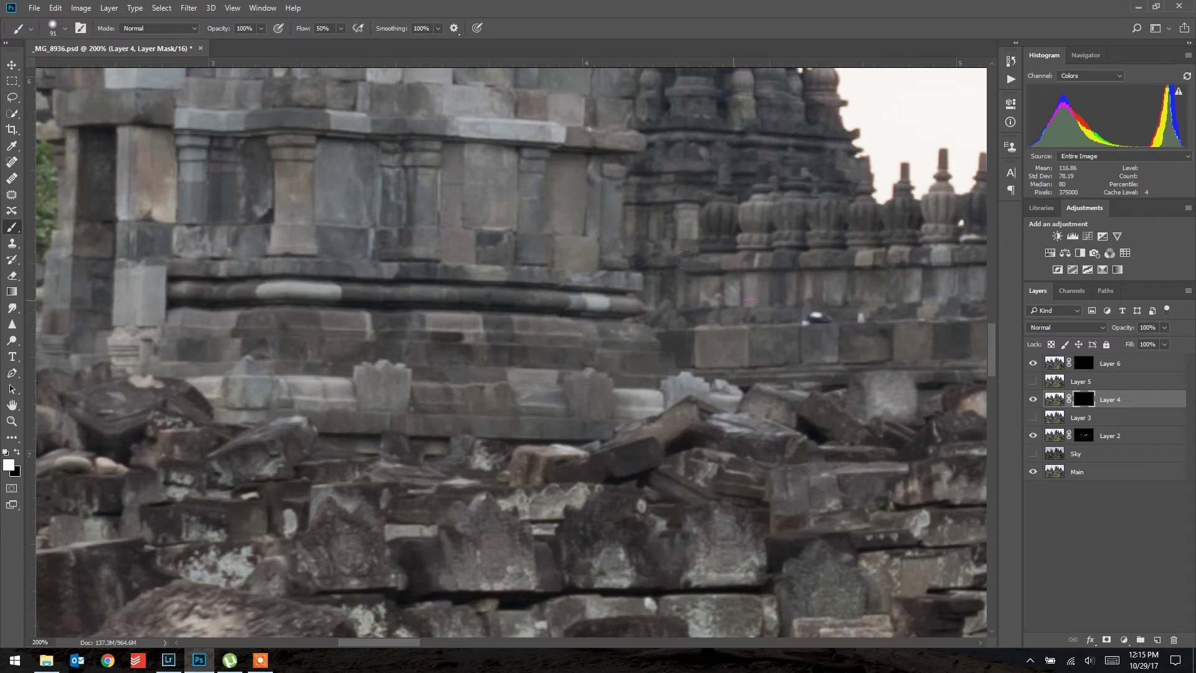
pyautogui.hotkey('ctrl', 'z')
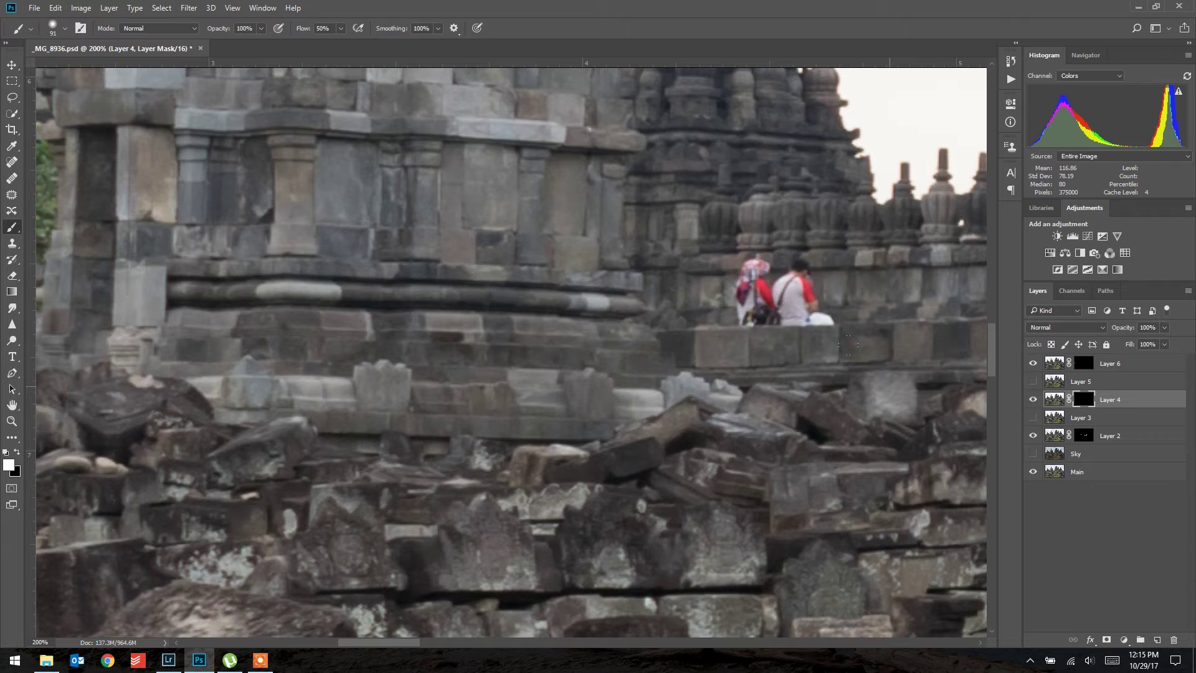
pyautogui.hotkey('ctrl', 'shift', 'z')
pyautogui.moveTo(717, 276)
pyautogui.mouseDown()
pyautogui.moveTo(711, 230)
pyautogui.moveTo(710, 263)
pyautogui.moveTo(717, 254)
pyautogui.moveTo(703, 252)
pyautogui.moveTo(751, 238)
pyautogui.moveTo(742, 282)
pyautogui.moveTo(734, 242)
pyautogui.moveTo(754, 275)
pyautogui.moveTo(743, 233)
pyautogui.moveTo(749, 276)
pyautogui.moveTo(761, 260)
pyautogui.moveTo(770, 279)
pyautogui.moveTo(742, 272)
pyautogui.mouseUp()
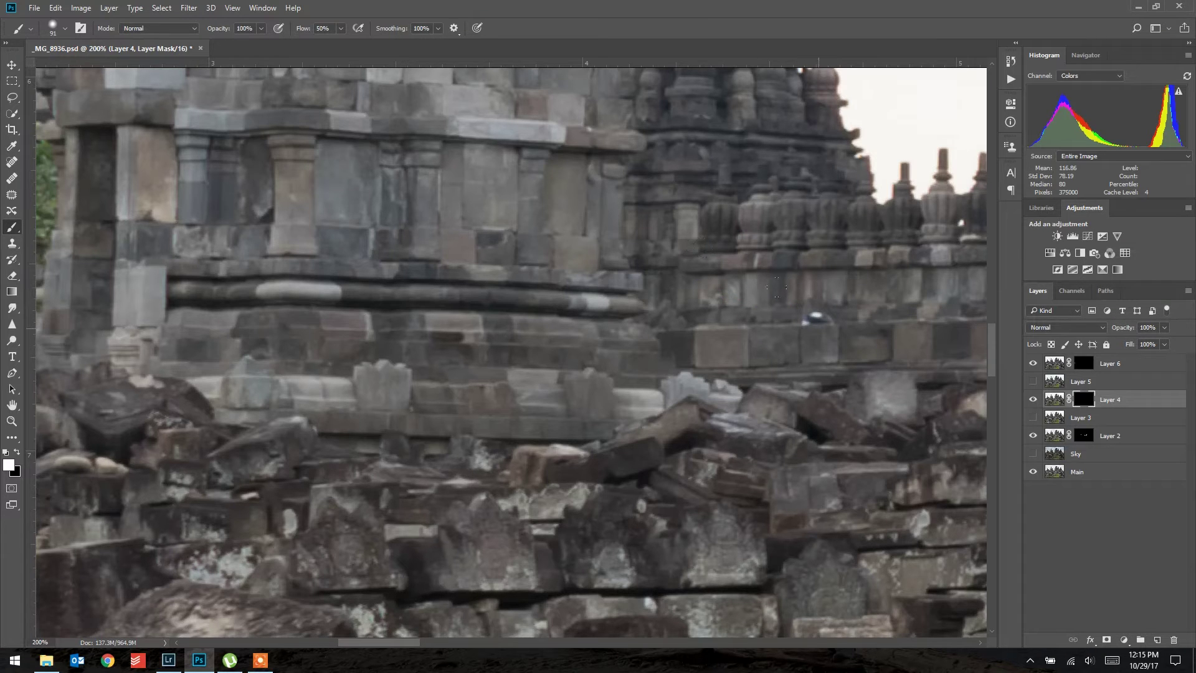
# Use the Clone Stamp on Layer 4's image to cover the white spot left on the wall with nearby stone.
pyautogui.press('s')
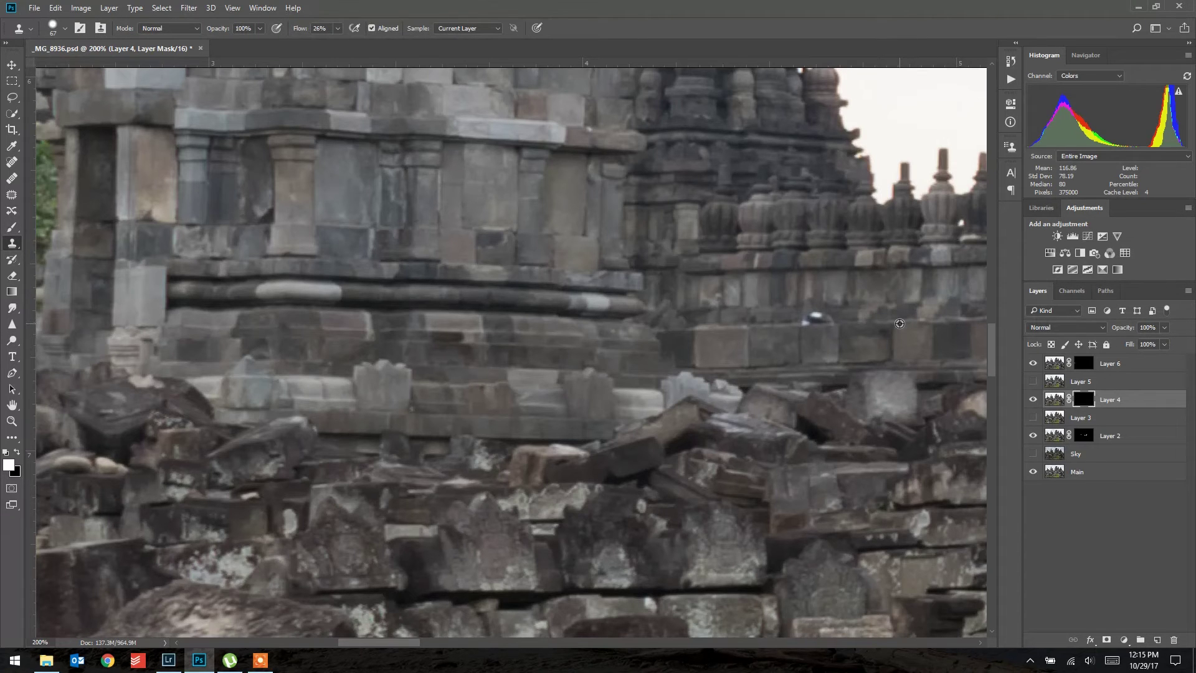
pyautogui.keyDown('alt'); pyautogui.click(873, 322); pyautogui.keyUp('alt')
pyautogui.click(1054, 399)
pyautogui.keyDown('alt'); pyautogui.click(940, 321); pyautogui.keyUp('alt')
pyautogui.moveTo(816, 321)
pyautogui.mouseDown()
pyautogui.moveTo(799, 291)
pyautogui.moveTo(819, 317)
pyautogui.moveTo(812, 298)
pyautogui.mouseUp()
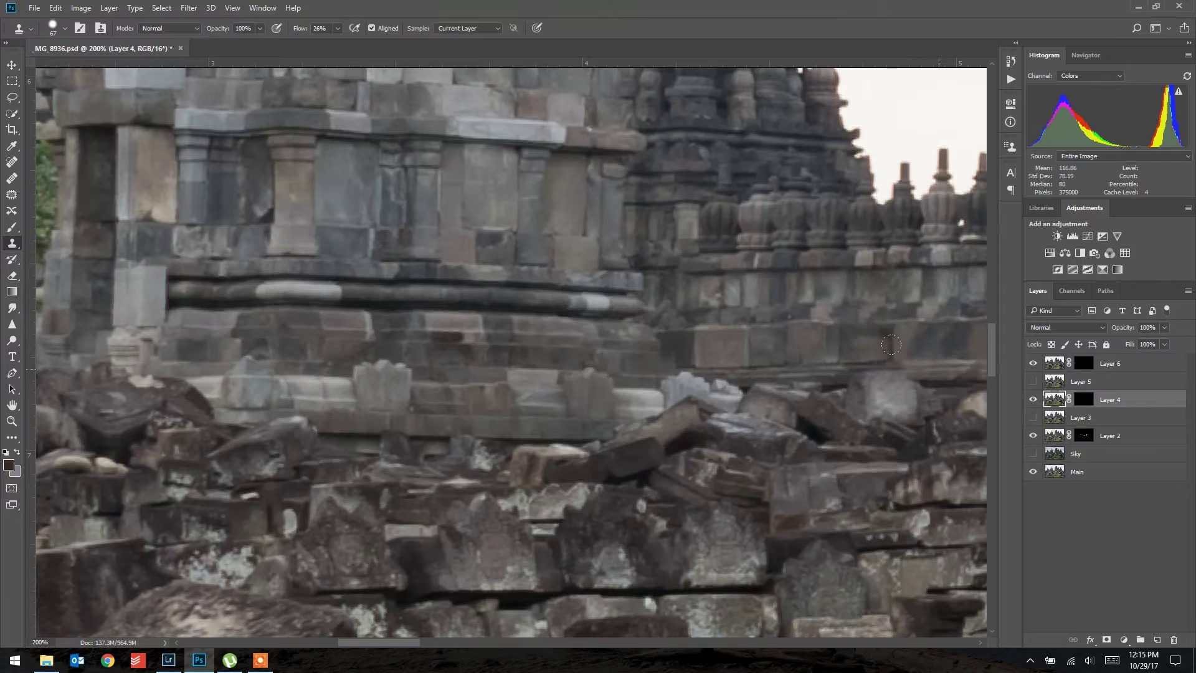
# Paint white on Layer 4's mask over the tourist in red on the wall beside the bushes.
pyautogui.press('z')
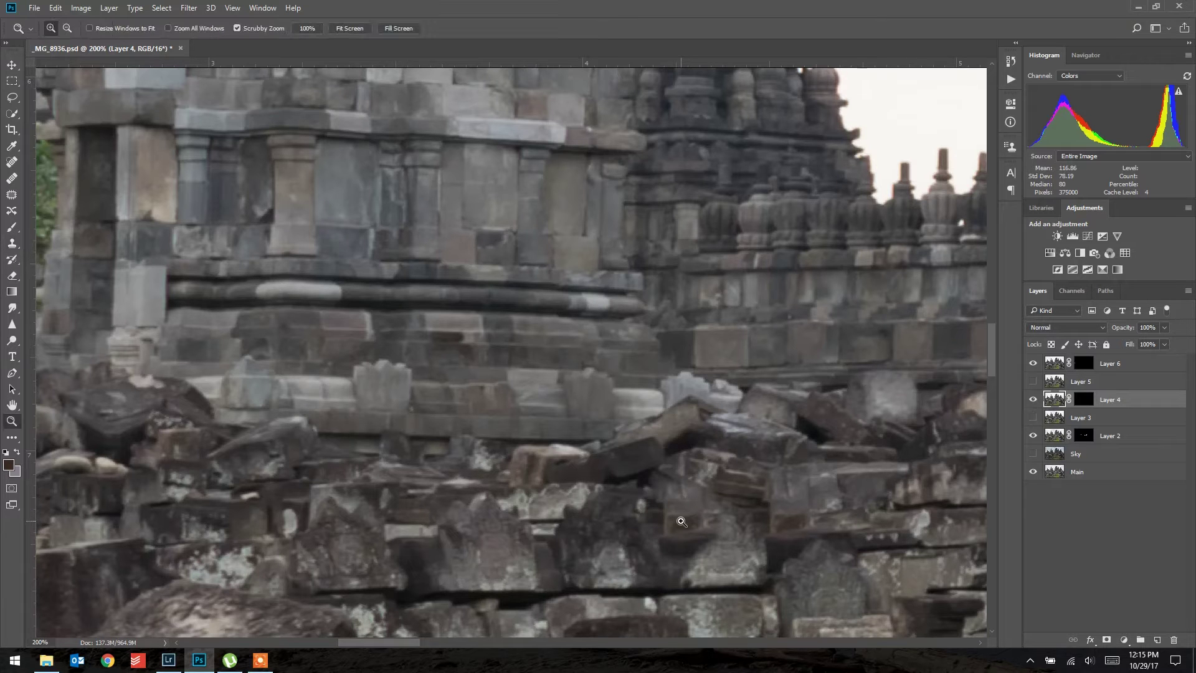
pyautogui.click(353, 28)
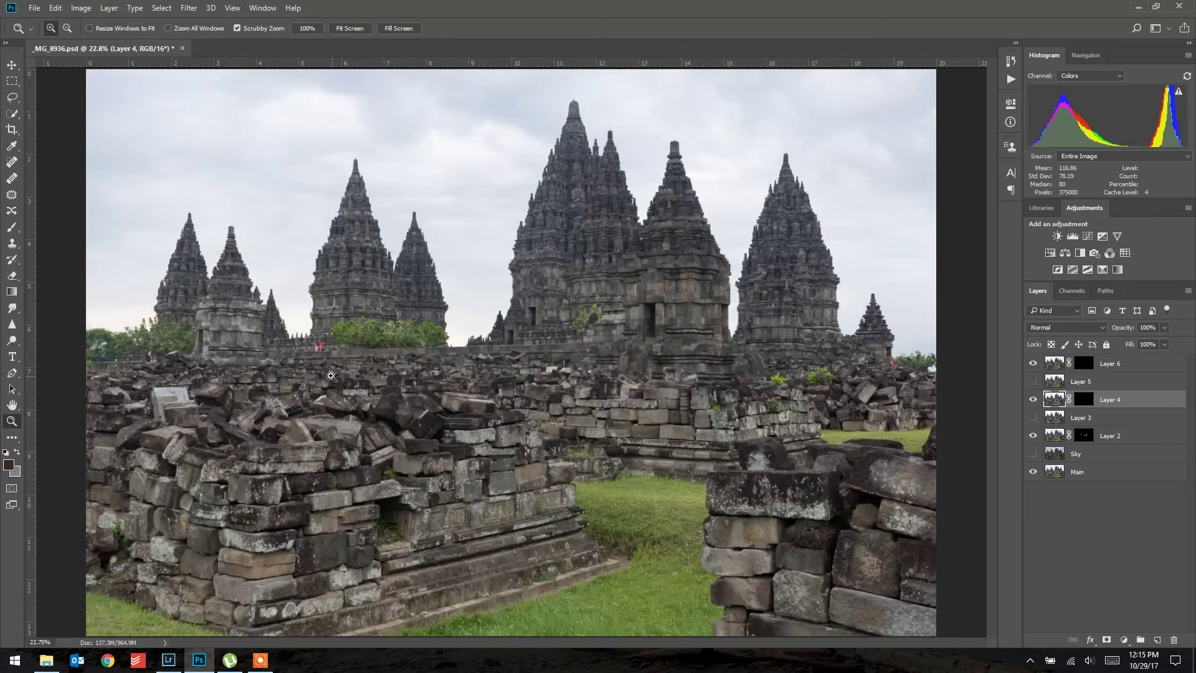
pyautogui.click(327, 352)
pyautogui.moveTo(327, 352); pyautogui.dragTo(327, 352)
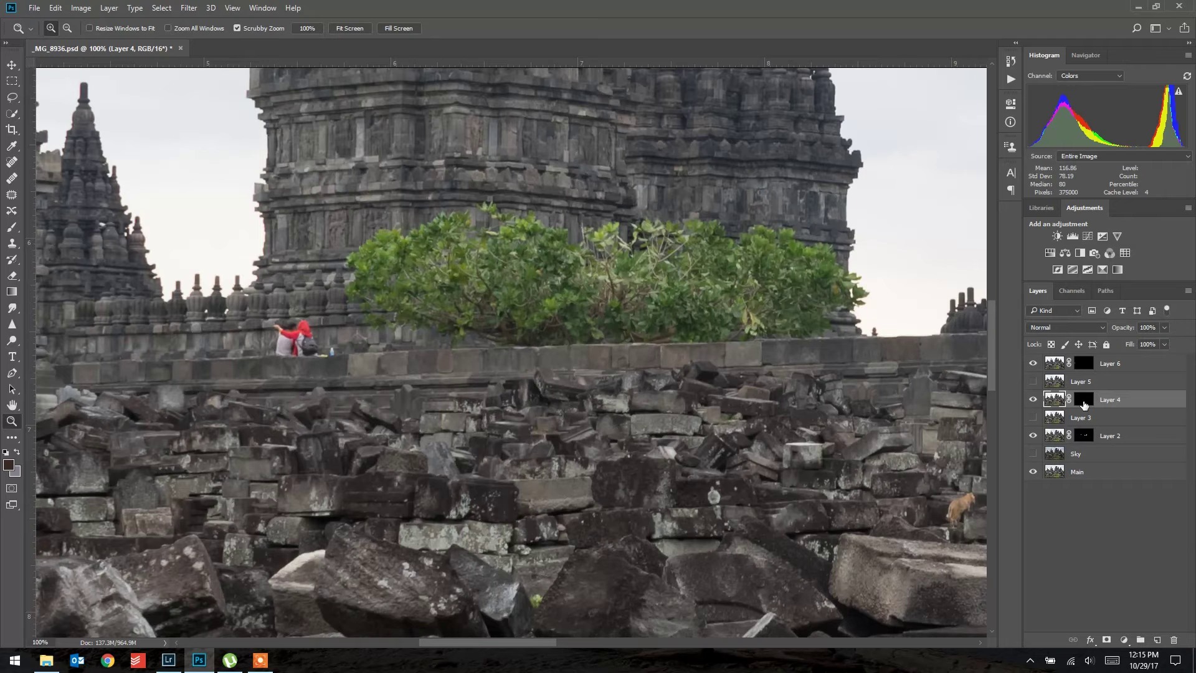
pyautogui.press('b')
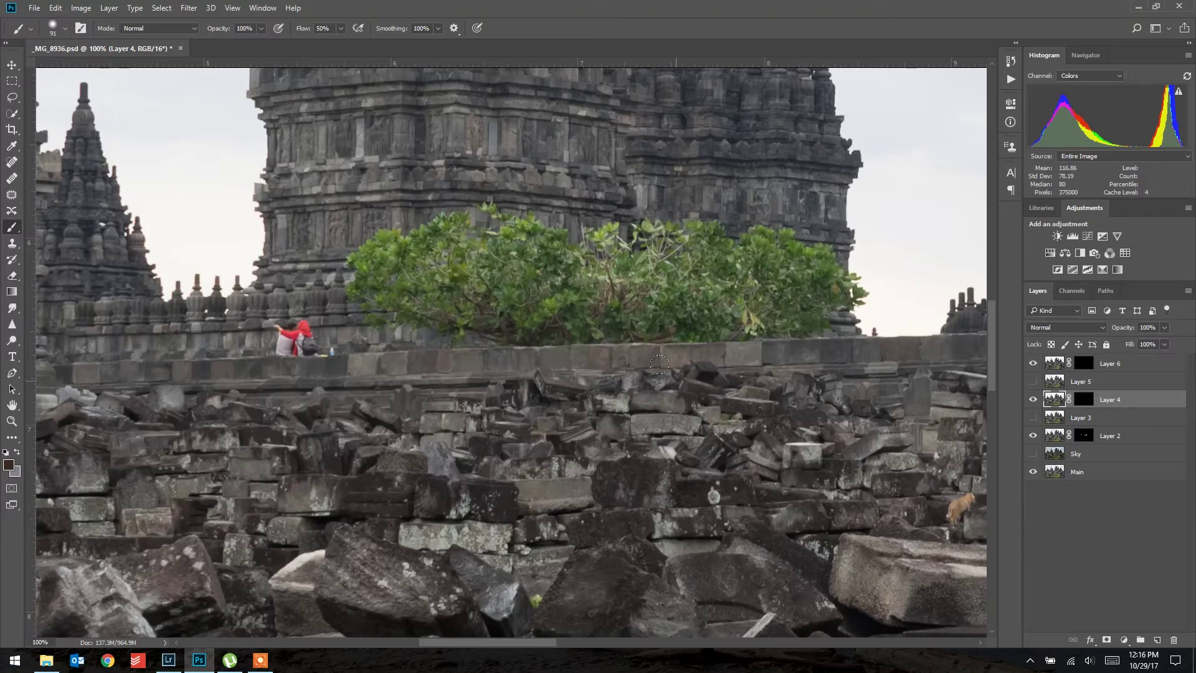
pyautogui.click(1084, 404)
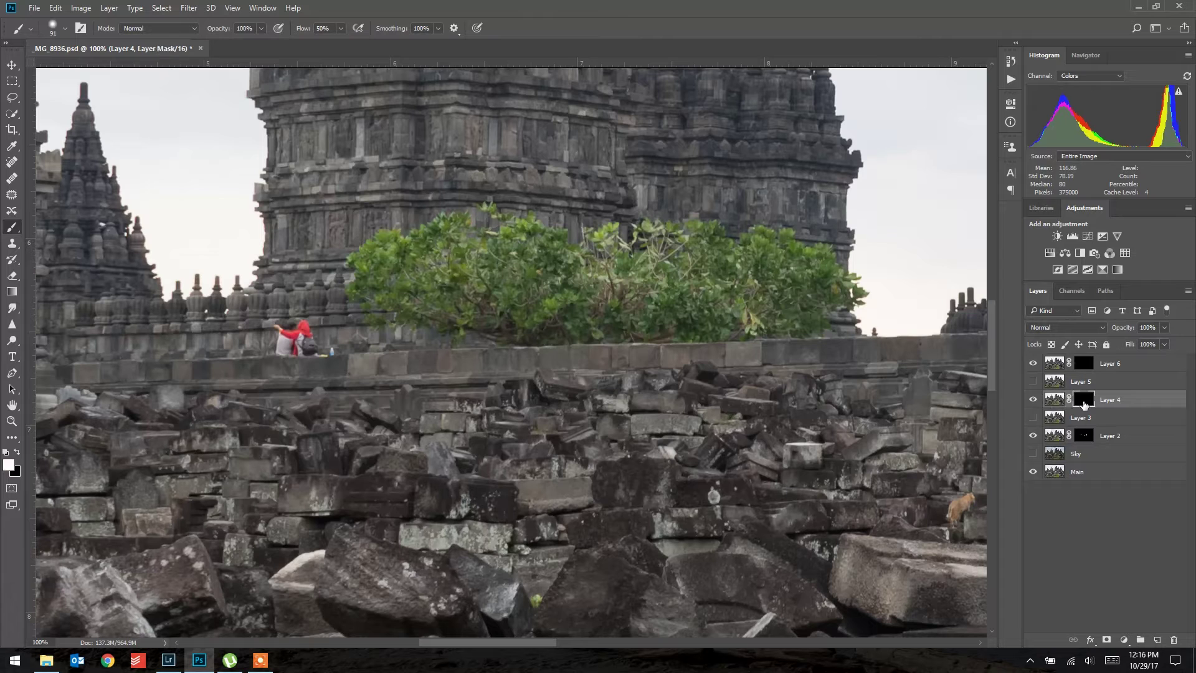
pyautogui.moveTo(266, 313)
pyautogui.mouseDown()
pyautogui.moveTo(305, 346)
pyautogui.moveTo(280, 343)
pyautogui.moveTo(279, 325)
pyautogui.moveTo(321, 336)
pyautogui.mouseUp()
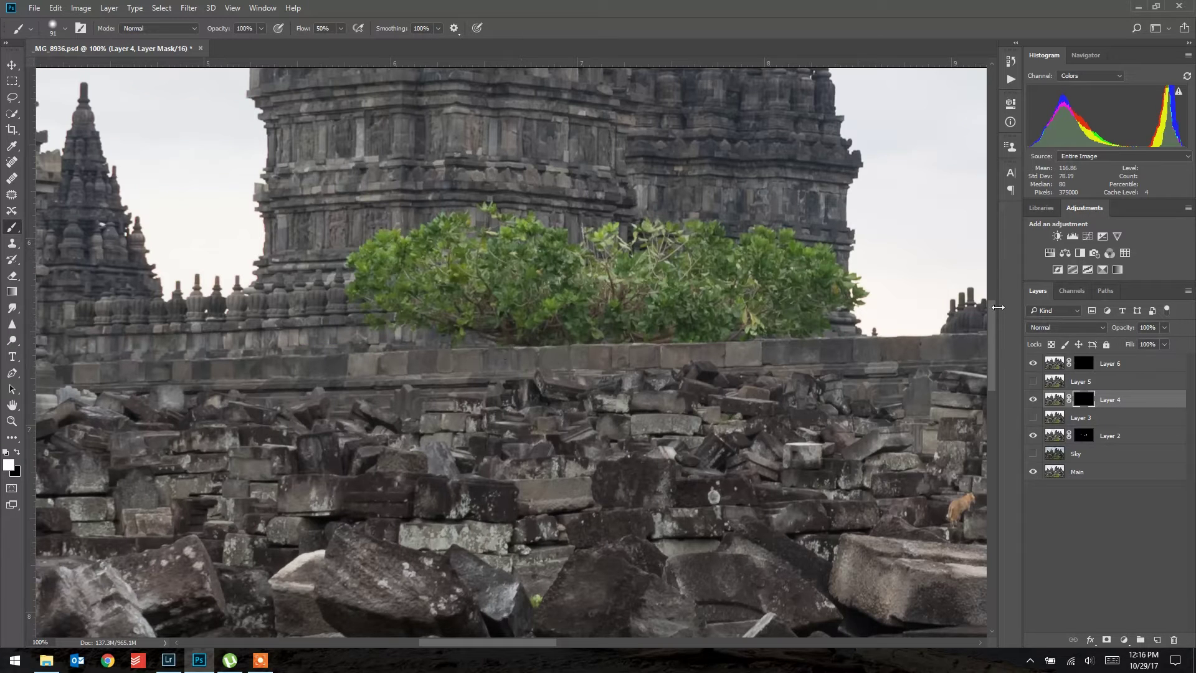
# Check the whole photo for remaining tourists and examine the wall by the bushes at its left edge.
pyautogui.hscroll(3, 910, 475)
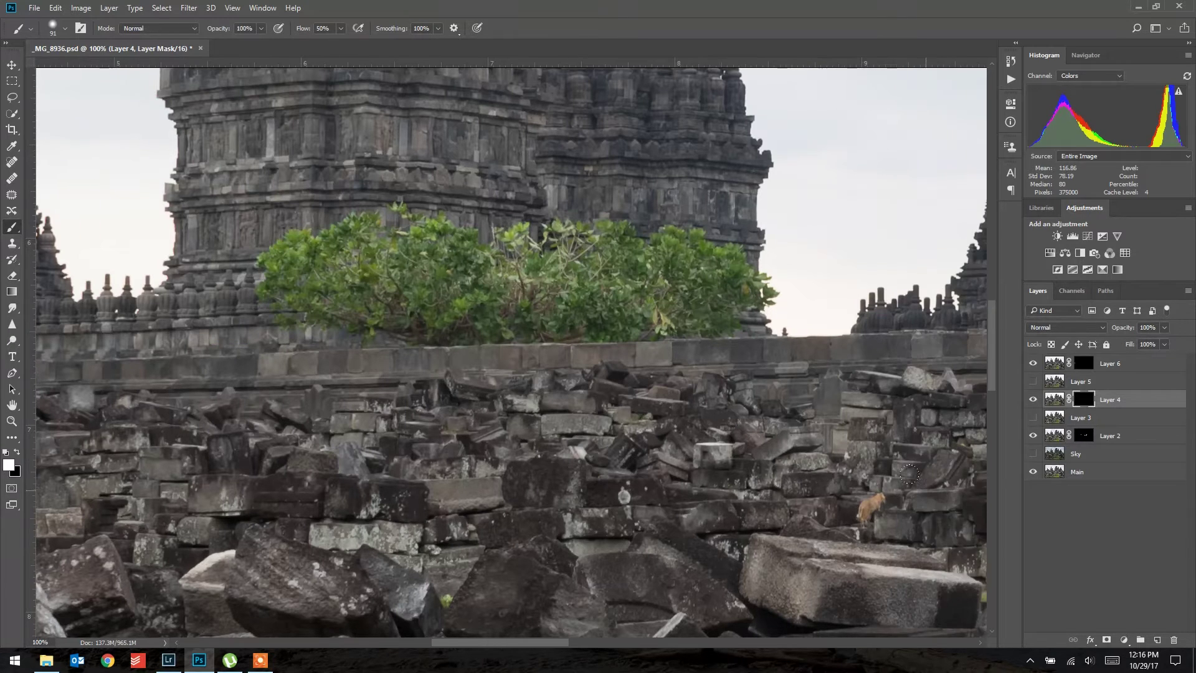
pyautogui.moveTo(855, 488)
pyautogui.mouseDown()
pyautogui.moveTo(871, 507)
pyautogui.moveTo(844, 503)
pyautogui.moveTo(862, 491)
pyautogui.moveTo(870, 508)
pyautogui.mouseUp()
pyautogui.press('z')
pyautogui.click(342, 29)
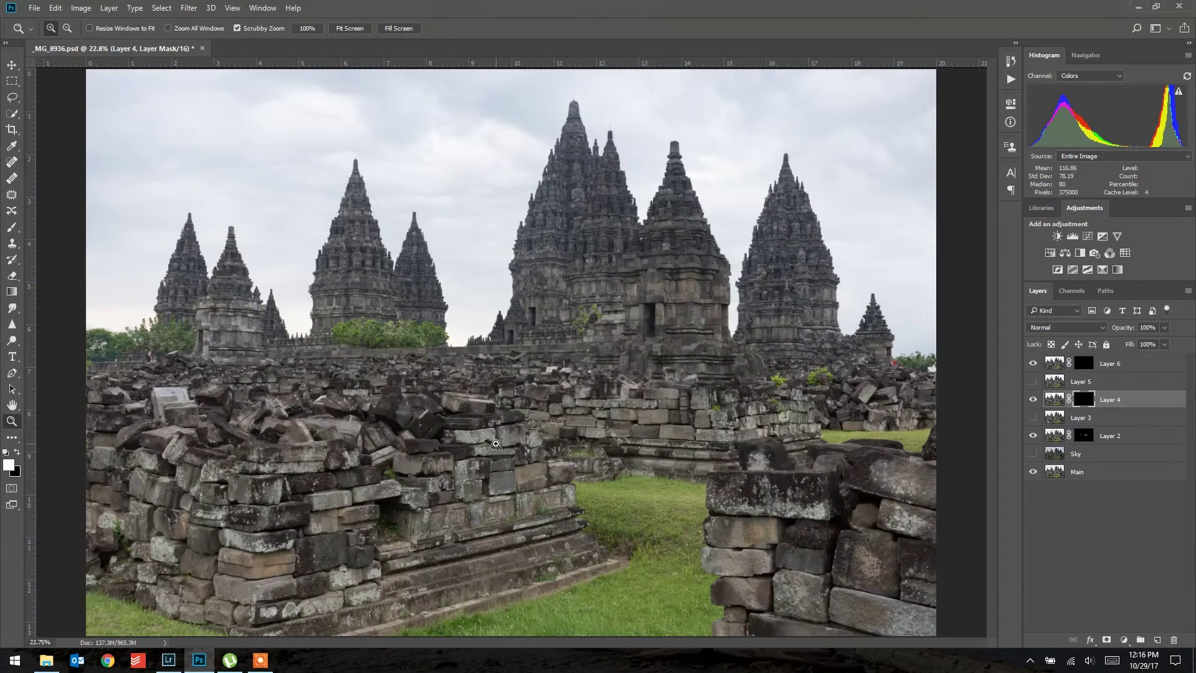
pyautogui.moveTo(159, 367); pyautogui.dragTo(160, 367)
pyautogui.hscroll(-5, 160, 367)
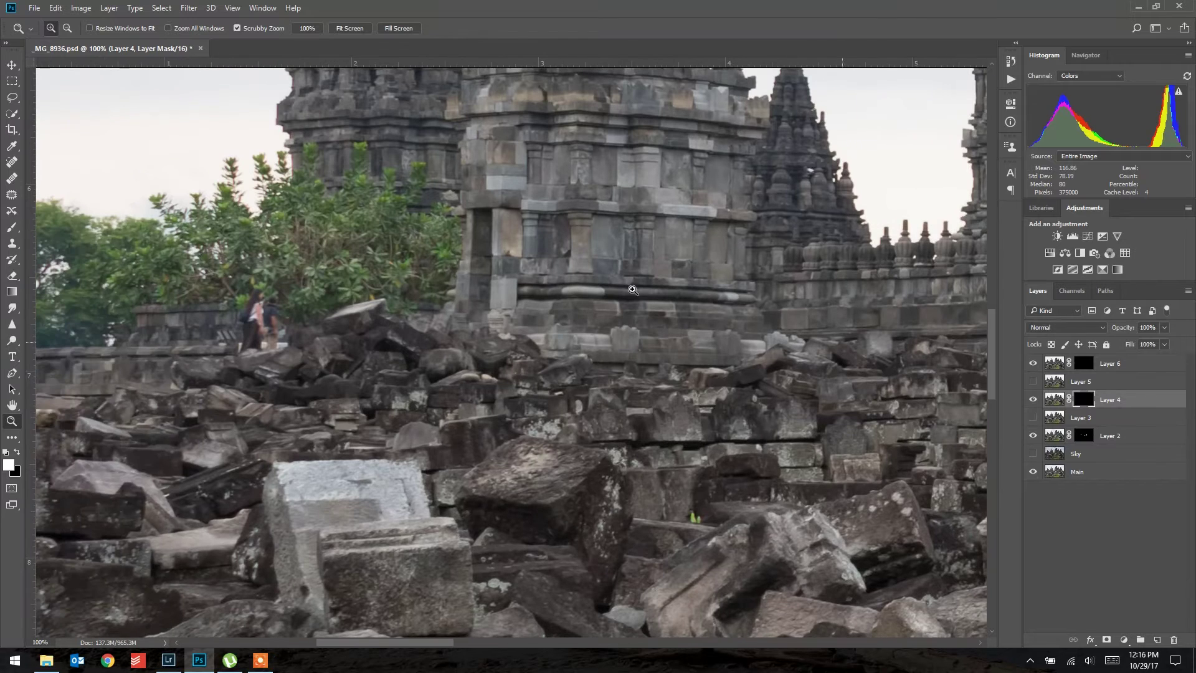
pyautogui.press('b')
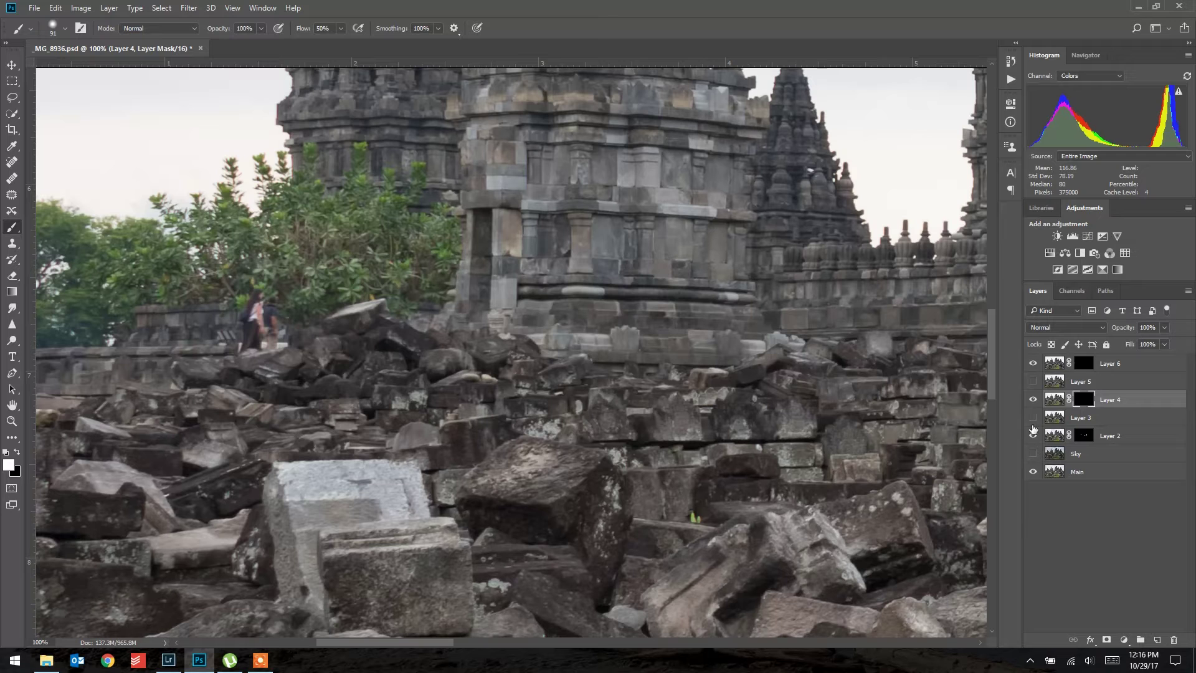
# Show and hide Layer 3 and Layer 6 to compare the tourists on the wall below the left-hand bushes.
pyautogui.click(1033, 417)
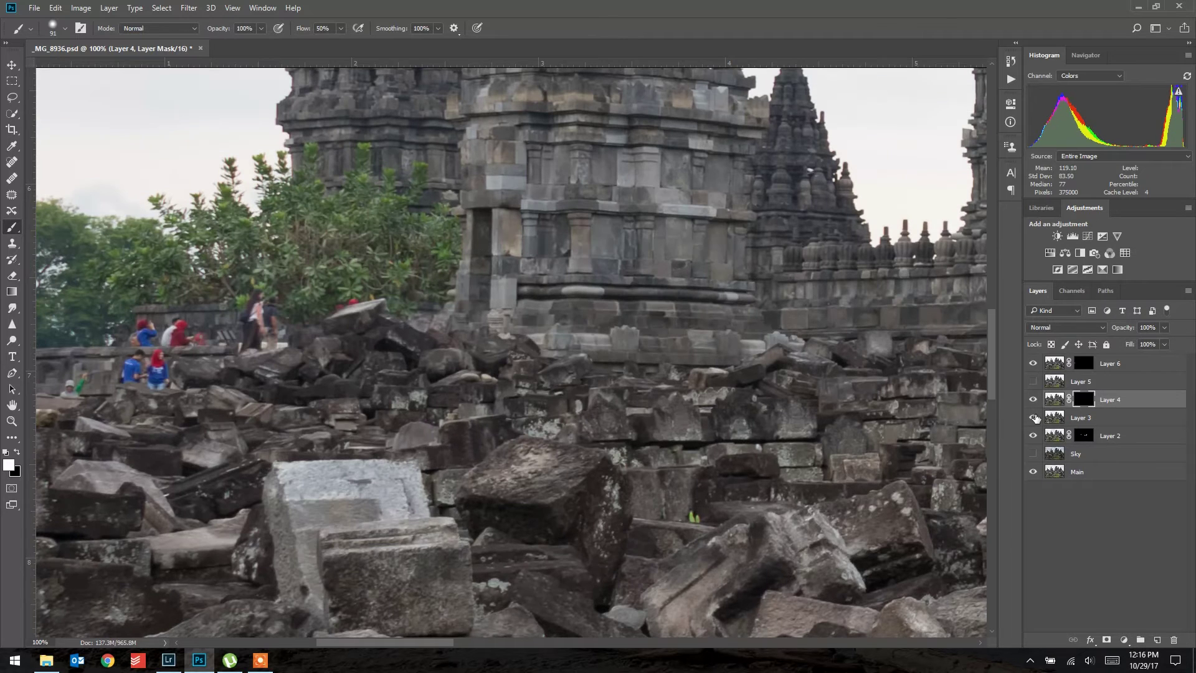
pyautogui.click(1034, 418)
pyautogui.click(1034, 418)
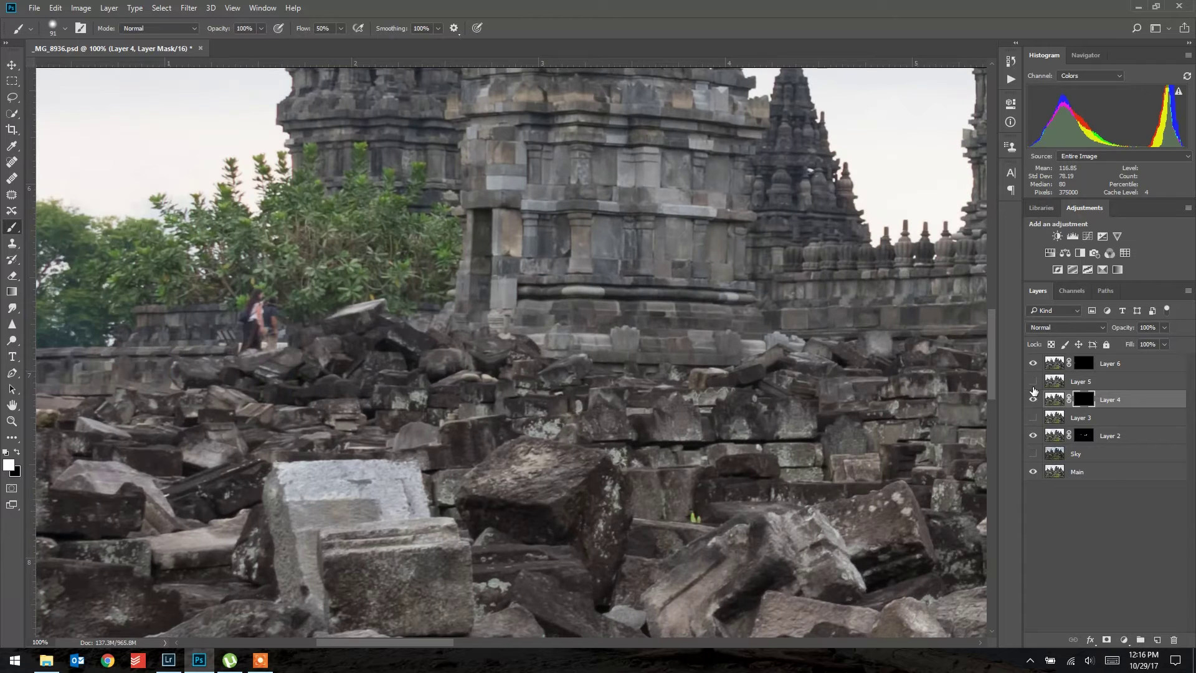
pyautogui.click(1083, 435)
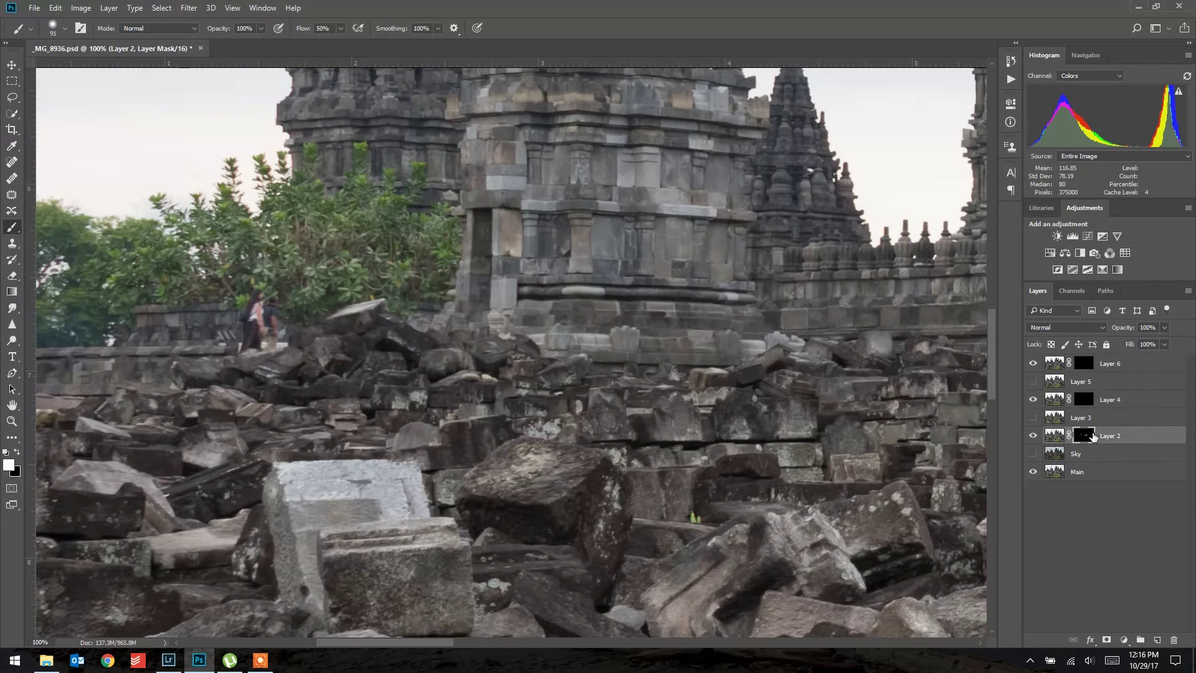
pyautogui.click(1034, 364)
pyautogui.click(1034, 364)
pyautogui.click(1033, 364)
# Reorder the layers so Layer 6 sits directly above Layer 2 and Layer 4 directly above Layer 6.
pyautogui.click(1046, 368)
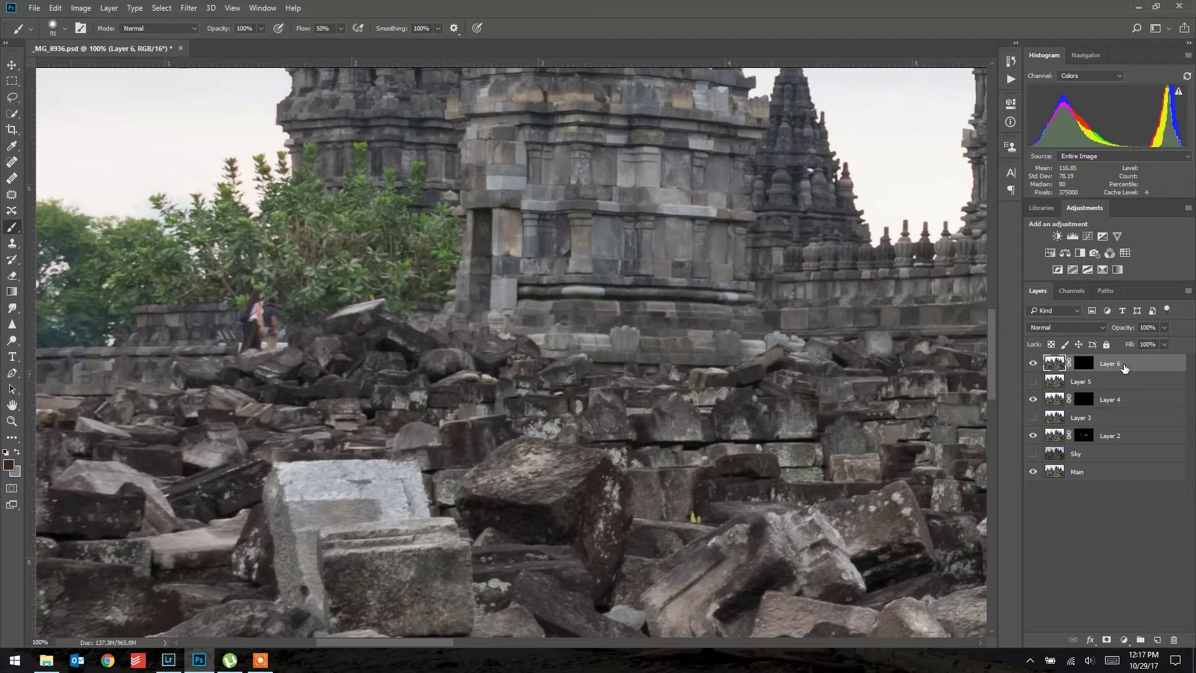
pyautogui.moveTo(1048, 366); pyautogui.dragTo(1066, 428)
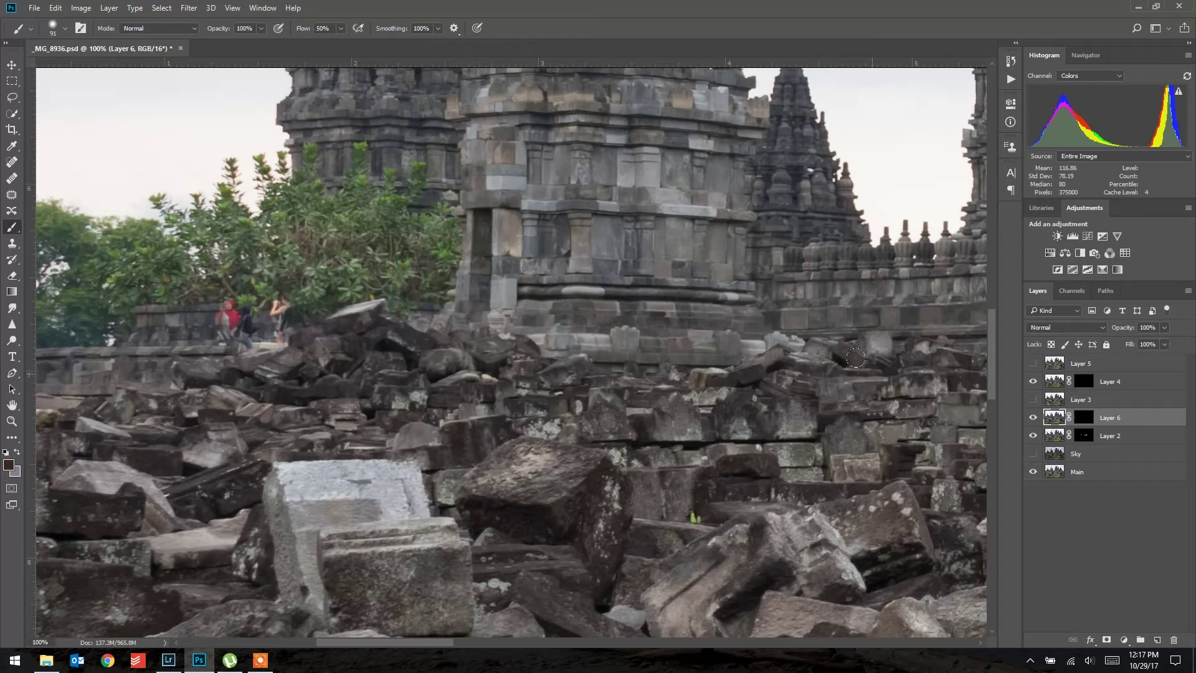
pyautogui.moveTo(1055, 382); pyautogui.dragTo(1058, 407)
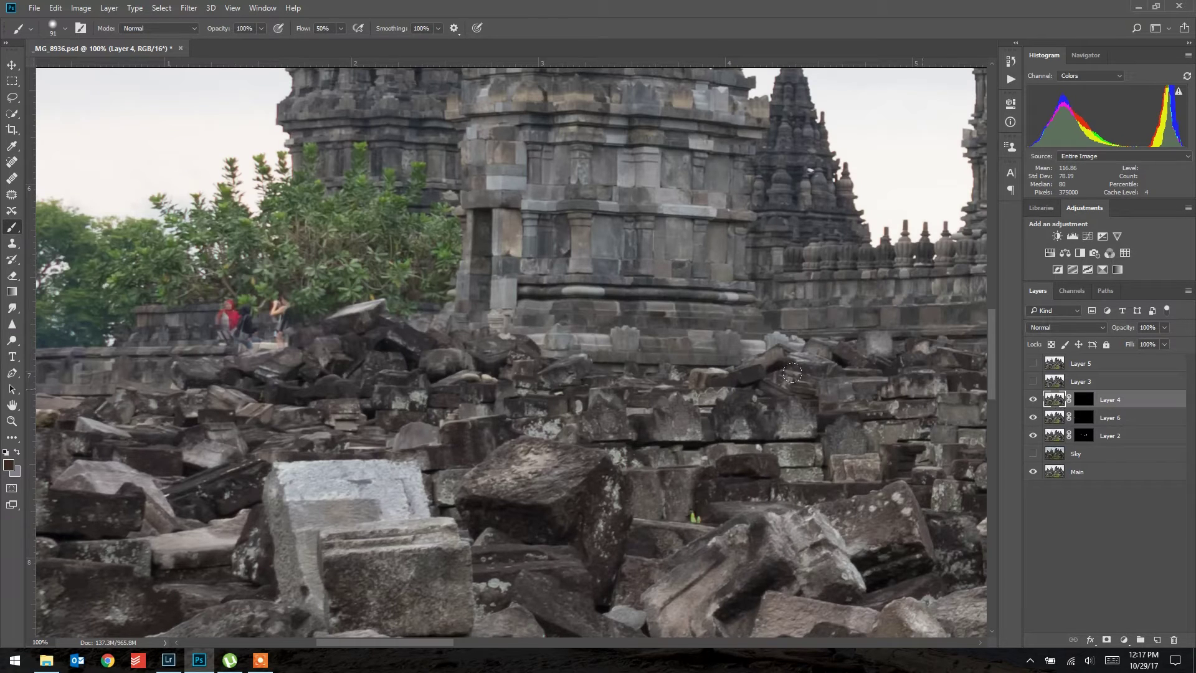
pyautogui.hscroll(-5, 446, 368)
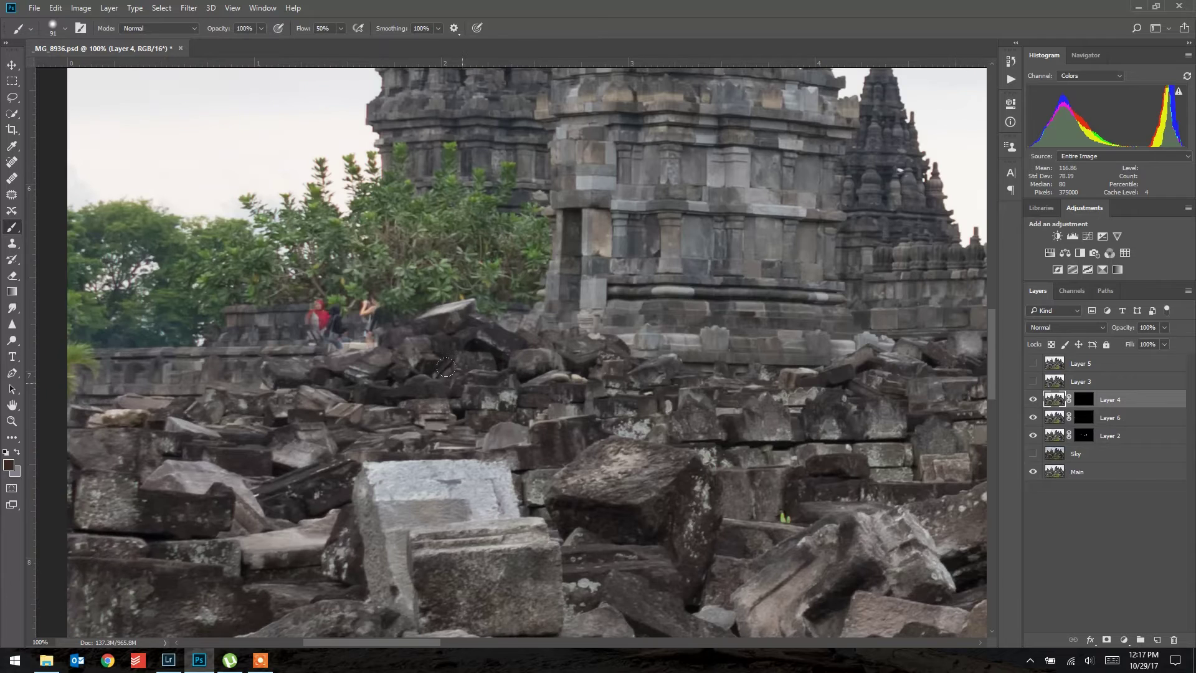
pyautogui.moveTo(301, 303)
pyautogui.mouseDown()
pyautogui.moveTo(316, 326)
pyautogui.moveTo(287, 298)
pyautogui.moveTo(325, 319)
pyautogui.moveTo(284, 308)
pyautogui.moveTo(328, 319)
pyautogui.moveTo(292, 295)
pyautogui.moveTo(305, 346)
pyautogui.mouseUp()
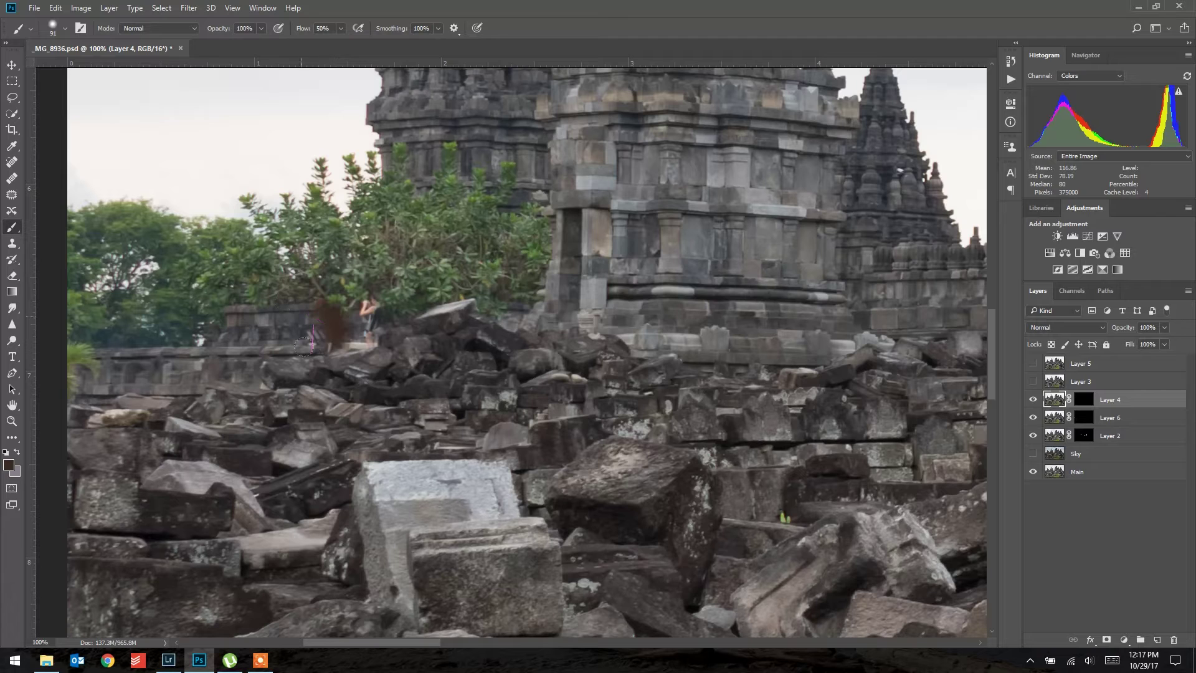
pyautogui.hotkey('ctrl', 'z')
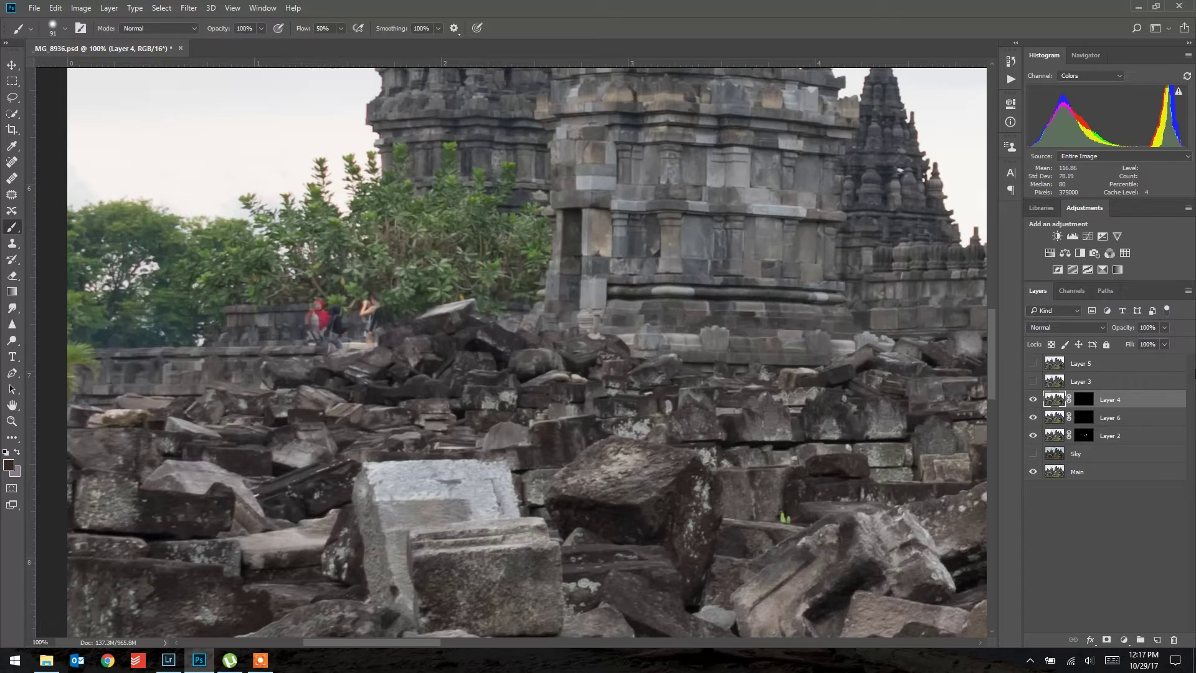
# Paint white on Layer 4's mask over the tourist in red below the left-hand bushes and switch the brush color to black.
pyautogui.click(1084, 402)
pyautogui.press('x')
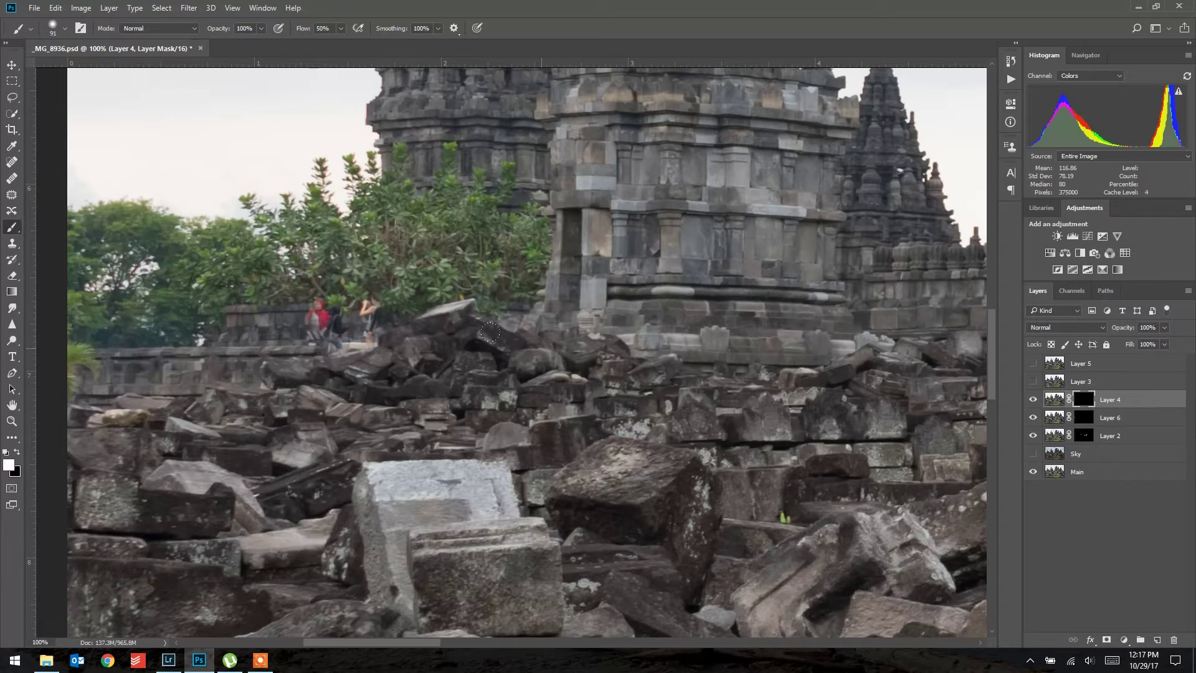
pyautogui.moveTo(304, 294)
pyautogui.mouseDown()
pyautogui.moveTo(299, 334)
pyautogui.moveTo(297, 309)
pyautogui.moveTo(284, 312)
pyautogui.moveTo(321, 318)
pyautogui.mouseUp()
pyautogui.moveTo(294, 295)
pyautogui.mouseDown()
pyautogui.moveTo(319, 305)
pyautogui.moveTo(308, 333)
pyautogui.moveTo(332, 290)
pyautogui.moveTo(319, 322)
pyautogui.mouseUp()
pyautogui.press('x')
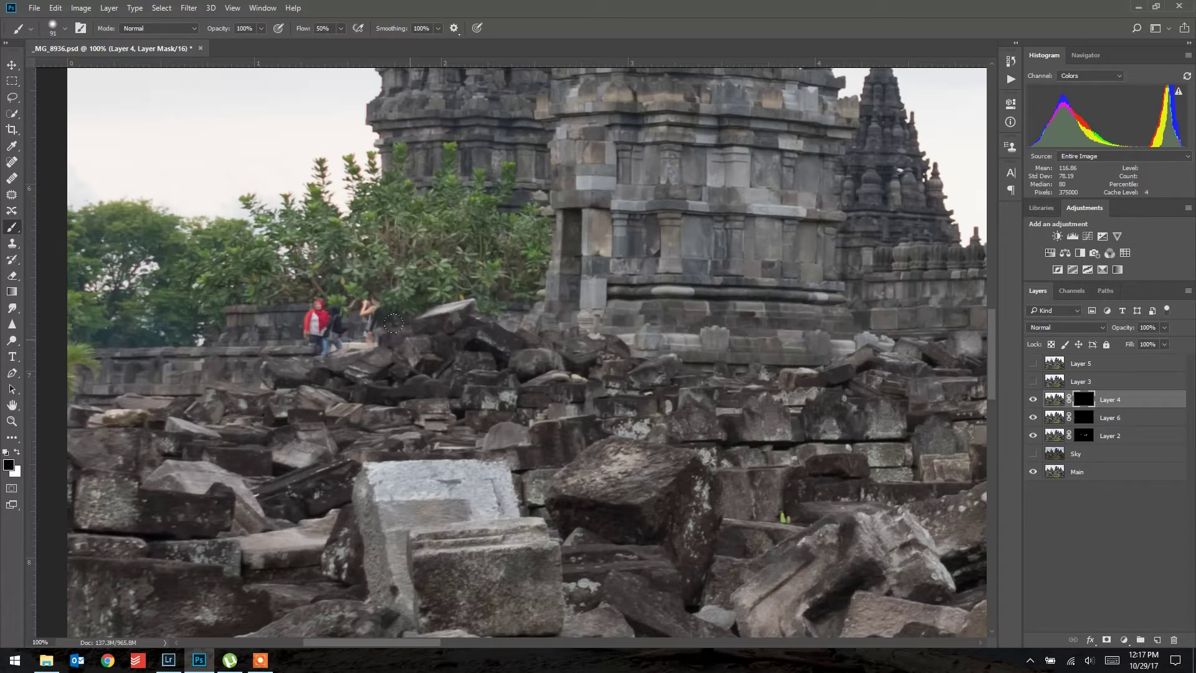
# Paint on Layer 4's mask over the visitors standing by the low wall beneath the left-hand tree.
pyautogui.moveTo(293, 287)
pyautogui.mouseDown()
pyautogui.moveTo(327, 333)
pyautogui.moveTo(341, 340)
pyautogui.moveTo(352, 321)
pyautogui.mouseUp()
pyautogui.hotkey('ctrl', 'z')
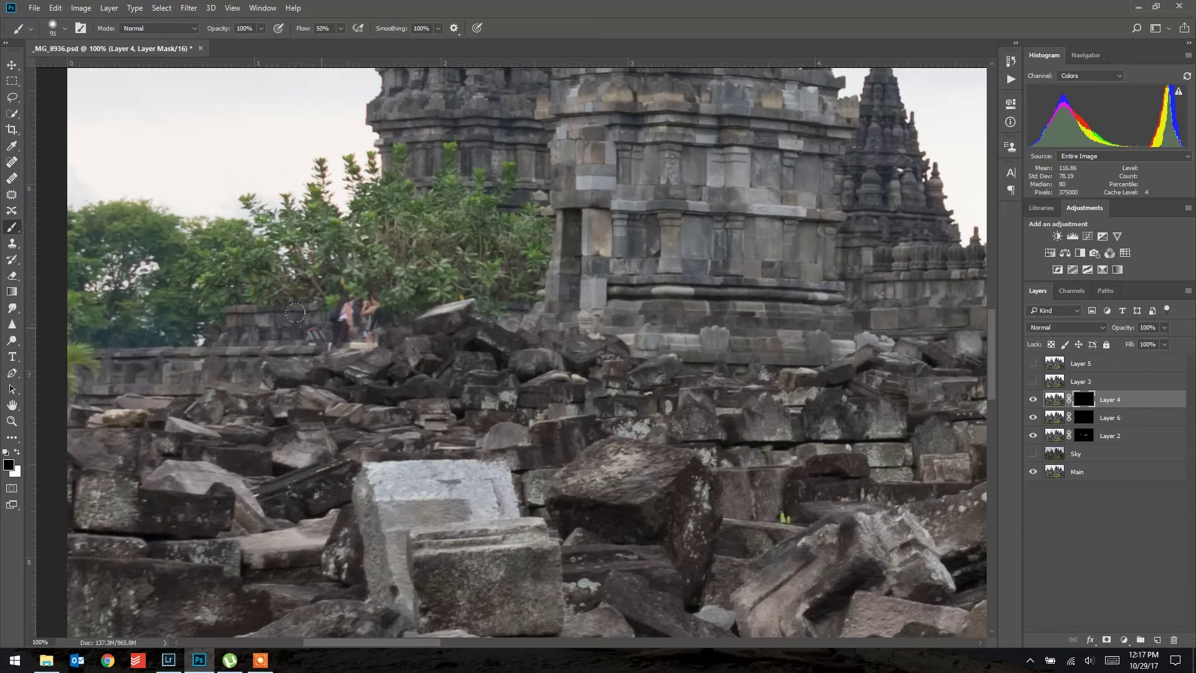
pyautogui.moveTo(344, 298)
pyautogui.mouseDown()
pyautogui.moveTo(361, 323)
pyautogui.moveTo(330, 316)
pyautogui.moveTo(373, 324)
pyautogui.moveTo(321, 314)
pyautogui.moveTo(363, 330)
pyautogui.moveTo(325, 299)
pyautogui.mouseUp()
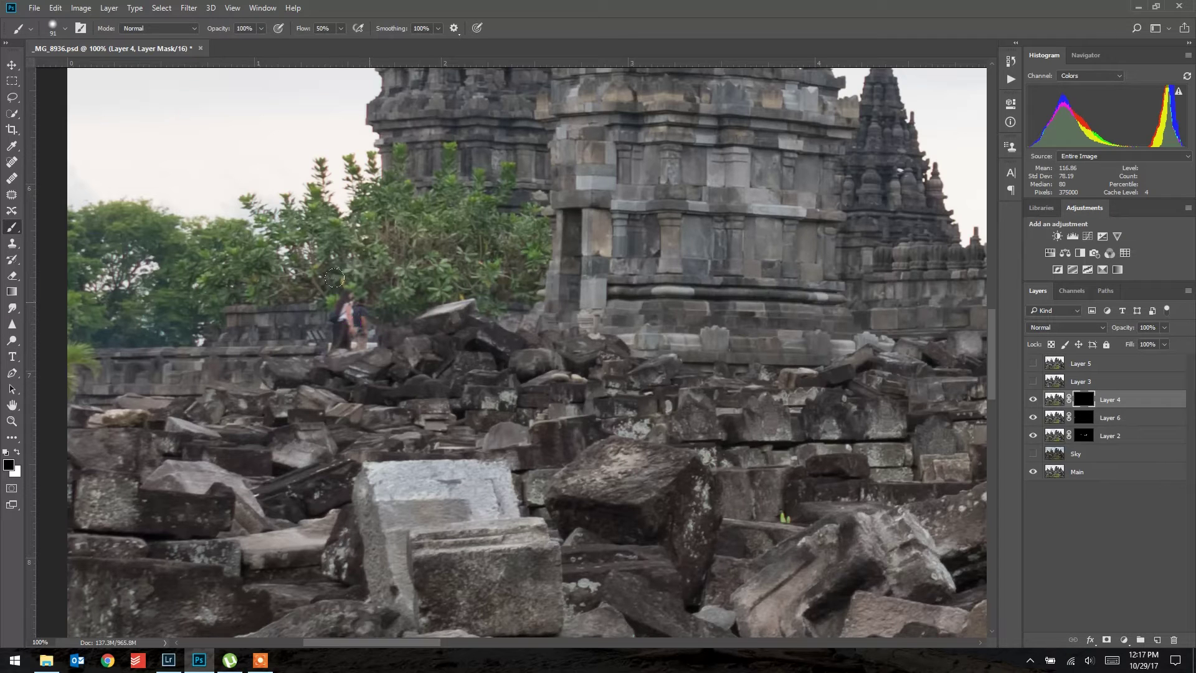
# Toggle the visibility of Layer 3, Layer 5 and Sky to compare how each shows the area with visitors.
pyautogui.click(1033, 381)
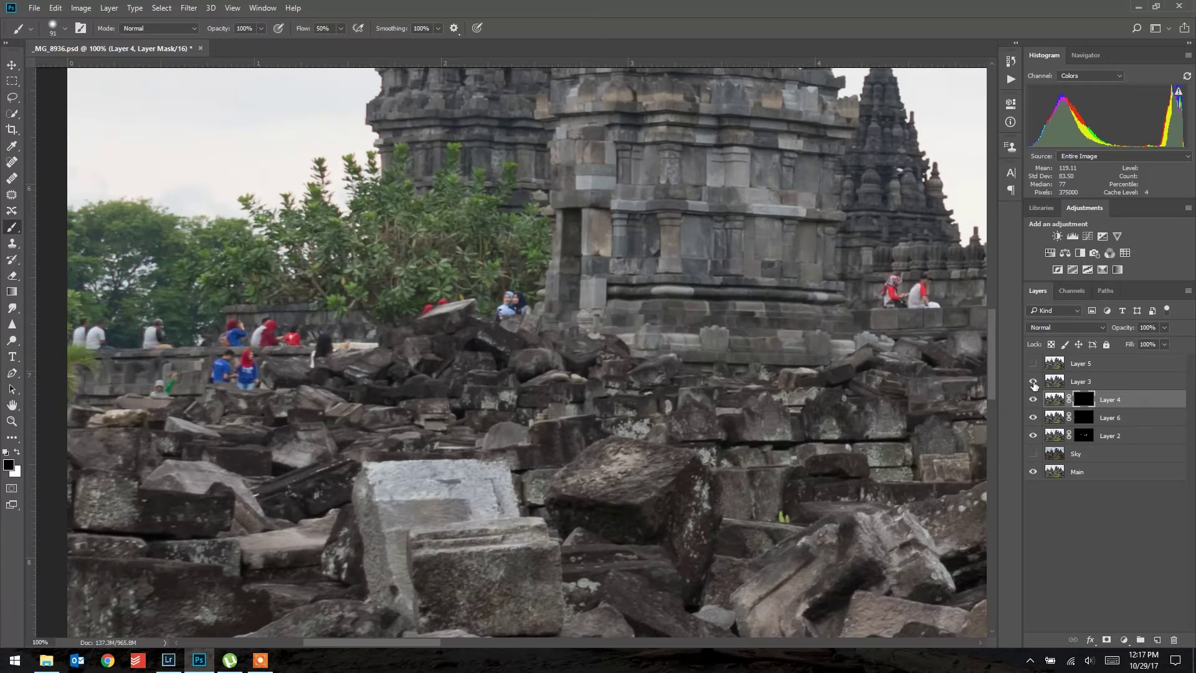
pyautogui.click(1033, 381)
pyautogui.click(1034, 382)
pyautogui.click(1033, 381)
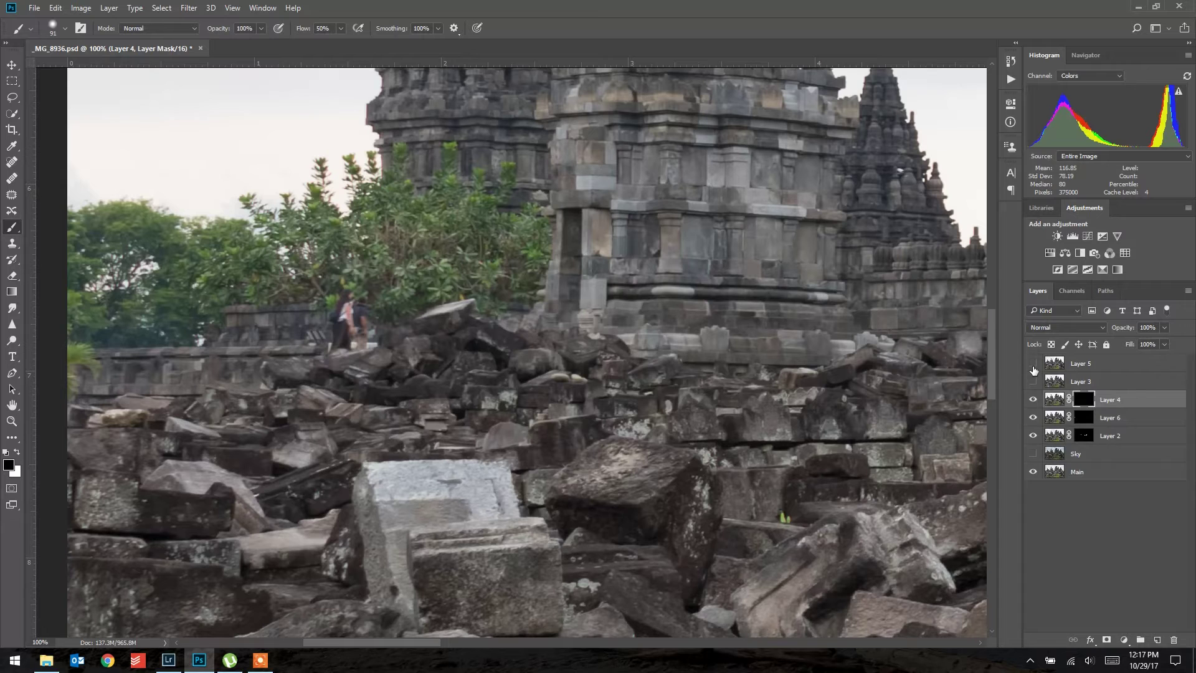
pyautogui.click(1033, 363)
pyautogui.click(1034, 364)
pyautogui.click(1034, 453)
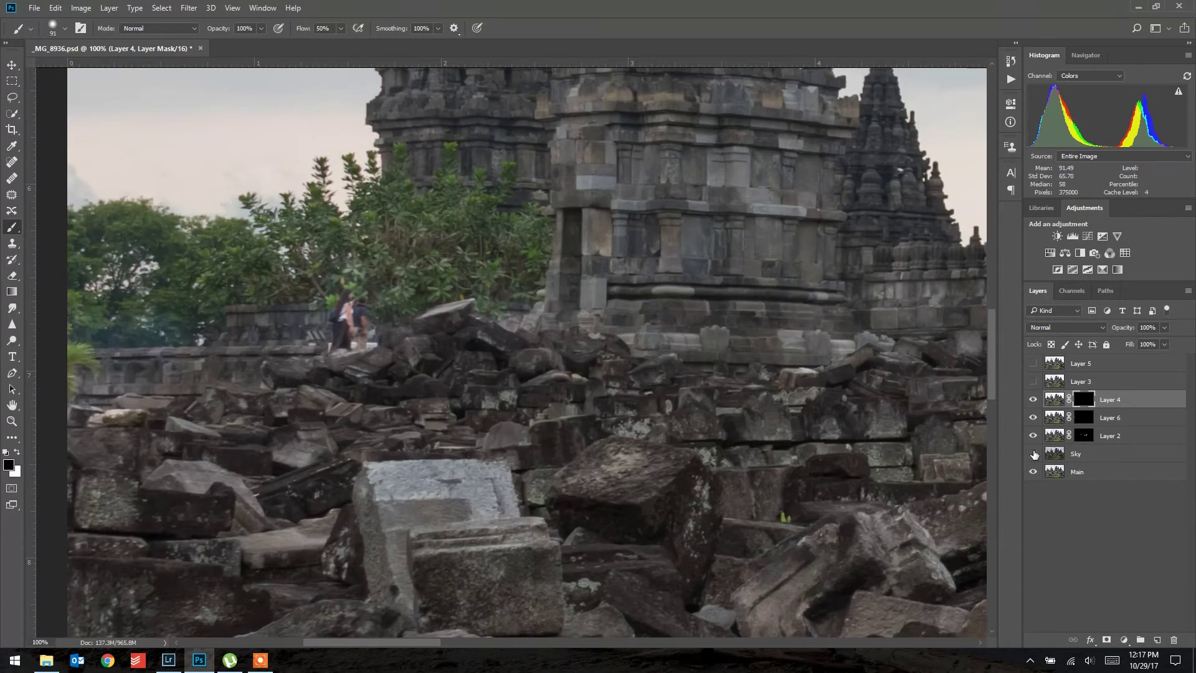
pyautogui.click(1034, 454)
# Move the Sky layer above Layer 4 and hide it.
pyautogui.click(1034, 454)
pyautogui.moveTo(1062, 454); pyautogui.dragTo(1062, 394)
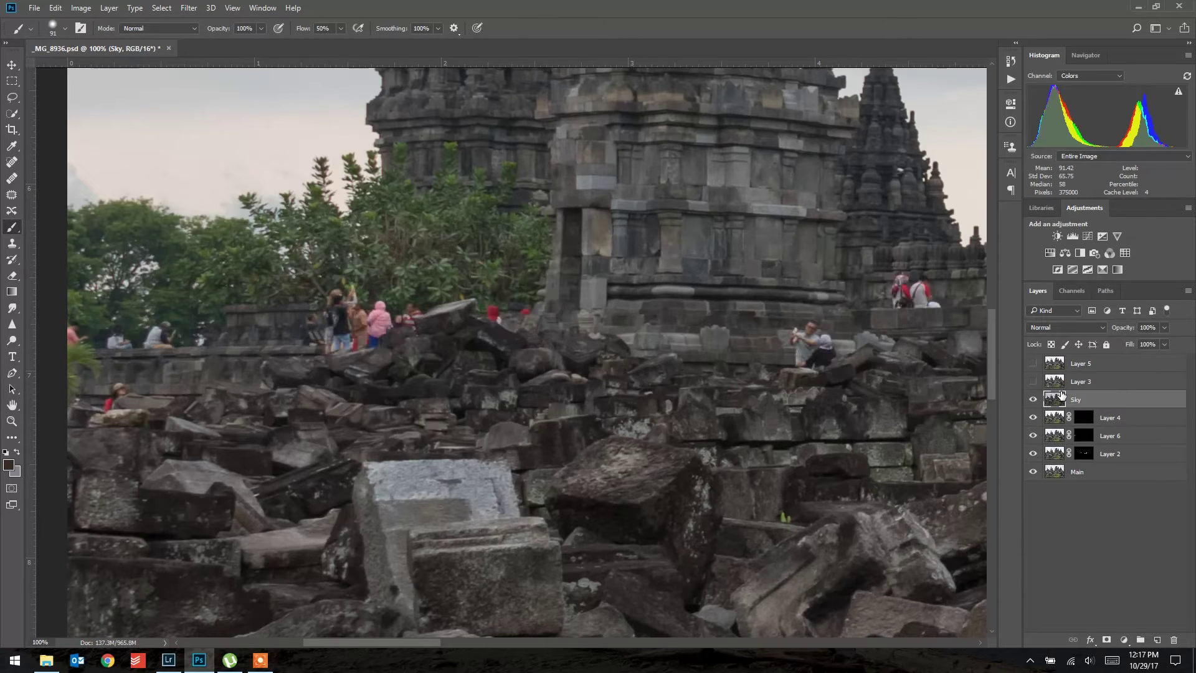
pyautogui.click(1033, 400)
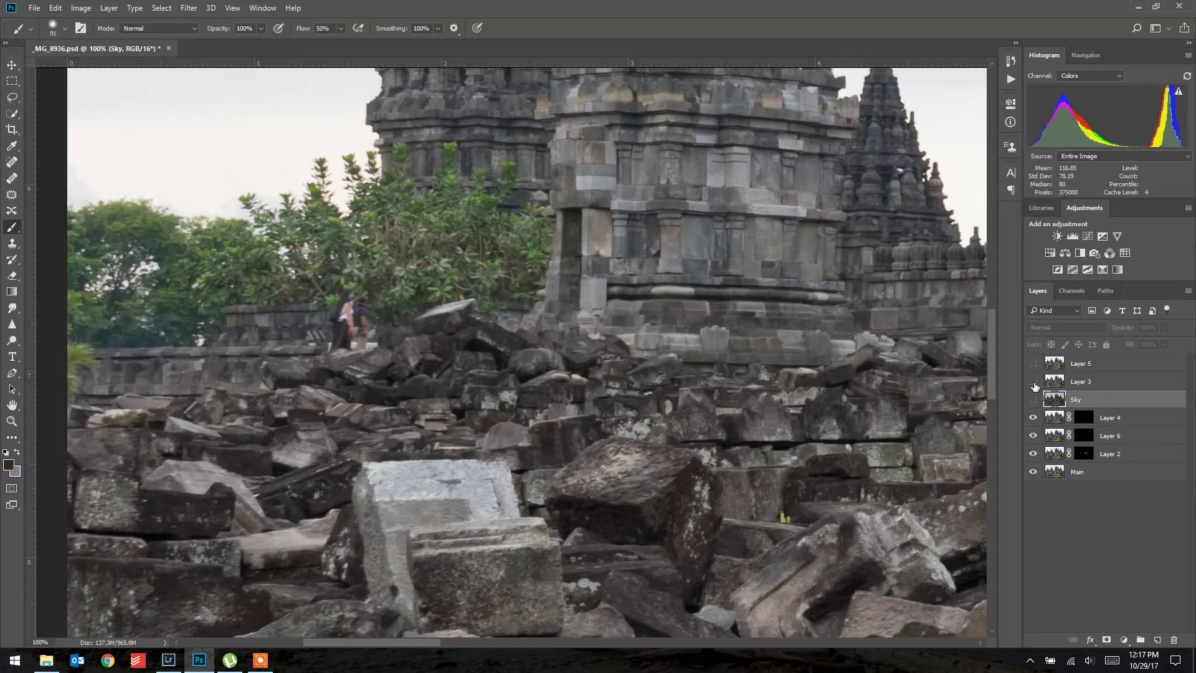
# Show Layer 3 and add a black mask that hides all of its content.
pyautogui.click(1034, 382)
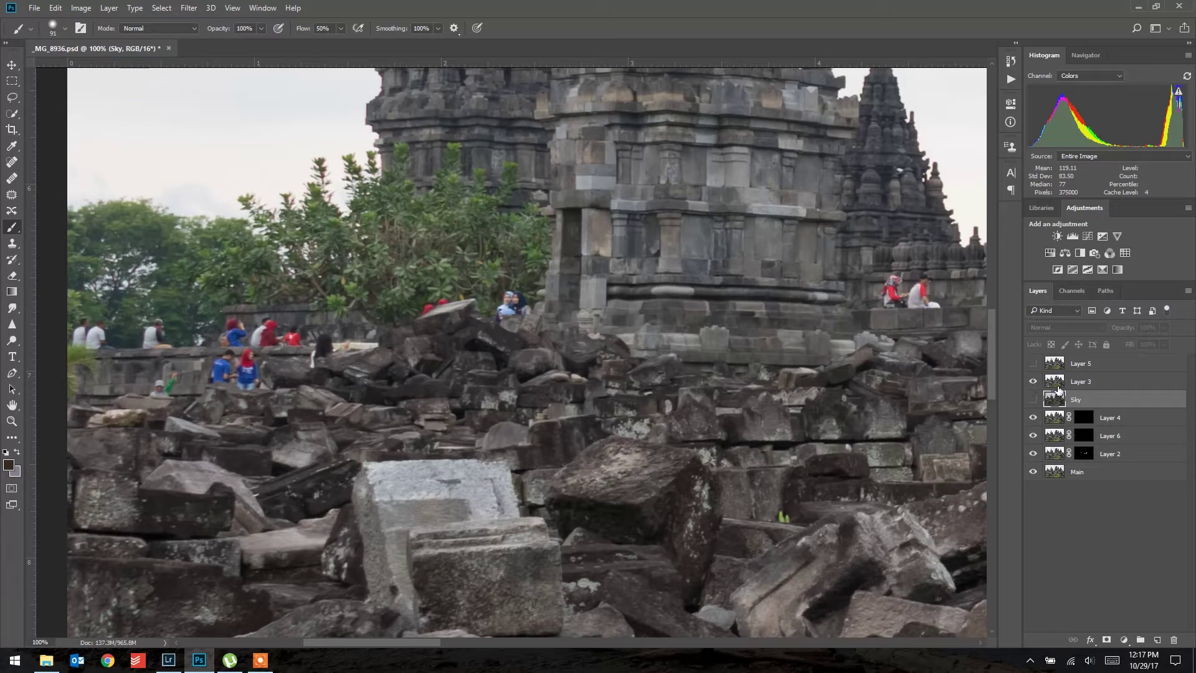
pyautogui.click(1058, 386)
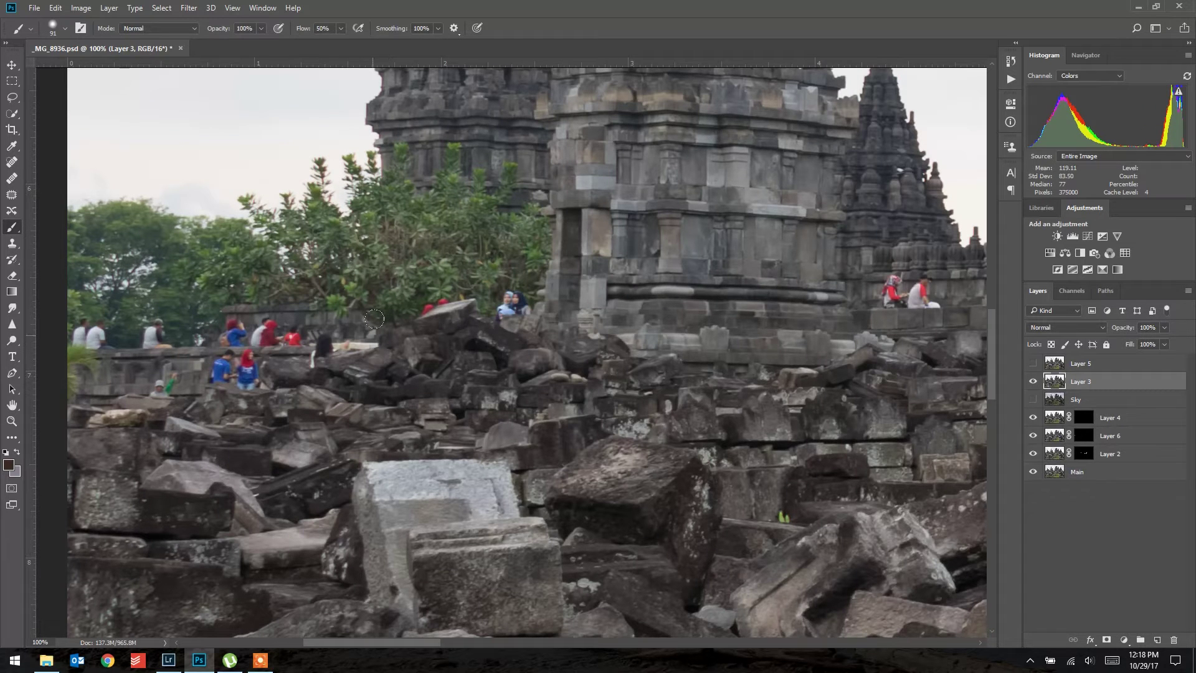
pyautogui.keyDown('alt'); pyautogui.click(1106, 640); pyautogui.keyUp('alt')
# Paint white on Layer 3's mask to cover the remaining visitors by the wall below the left-hand tree.
pyautogui.press('x')
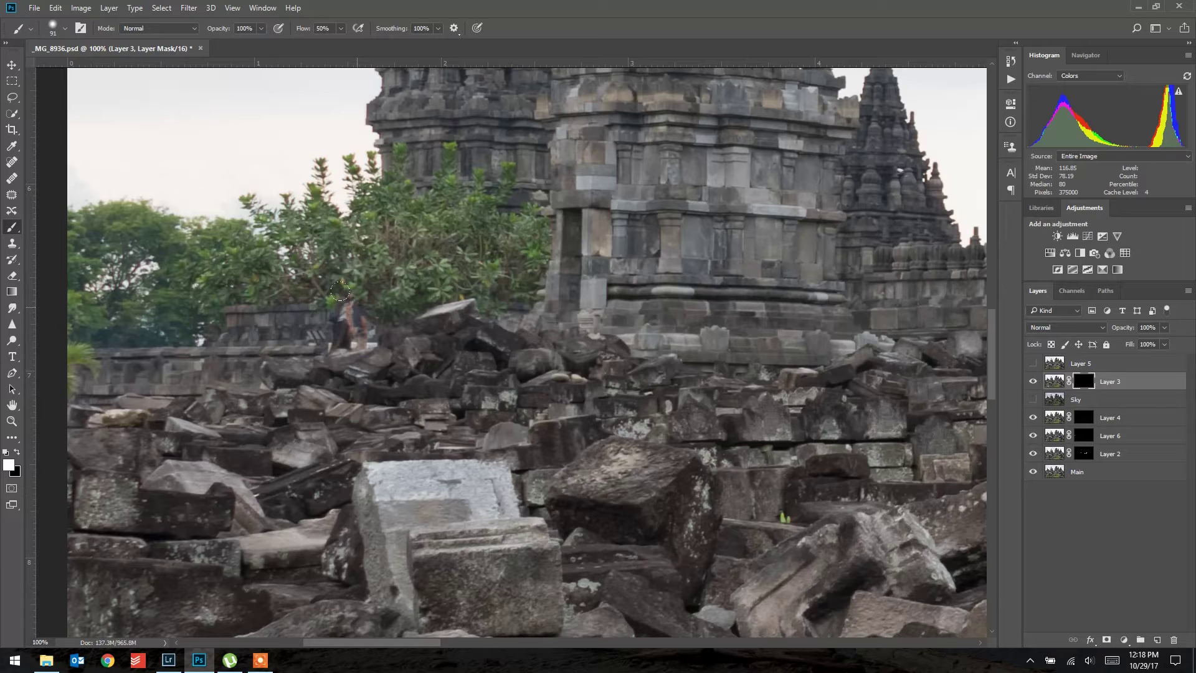
pyautogui.moveTo(348, 321); pyautogui.dragTo(340, 333)
pyautogui.moveTo(341, 290)
pyautogui.mouseDown()
pyautogui.moveTo(363, 297)
pyautogui.moveTo(348, 320)
pyautogui.mouseUp()
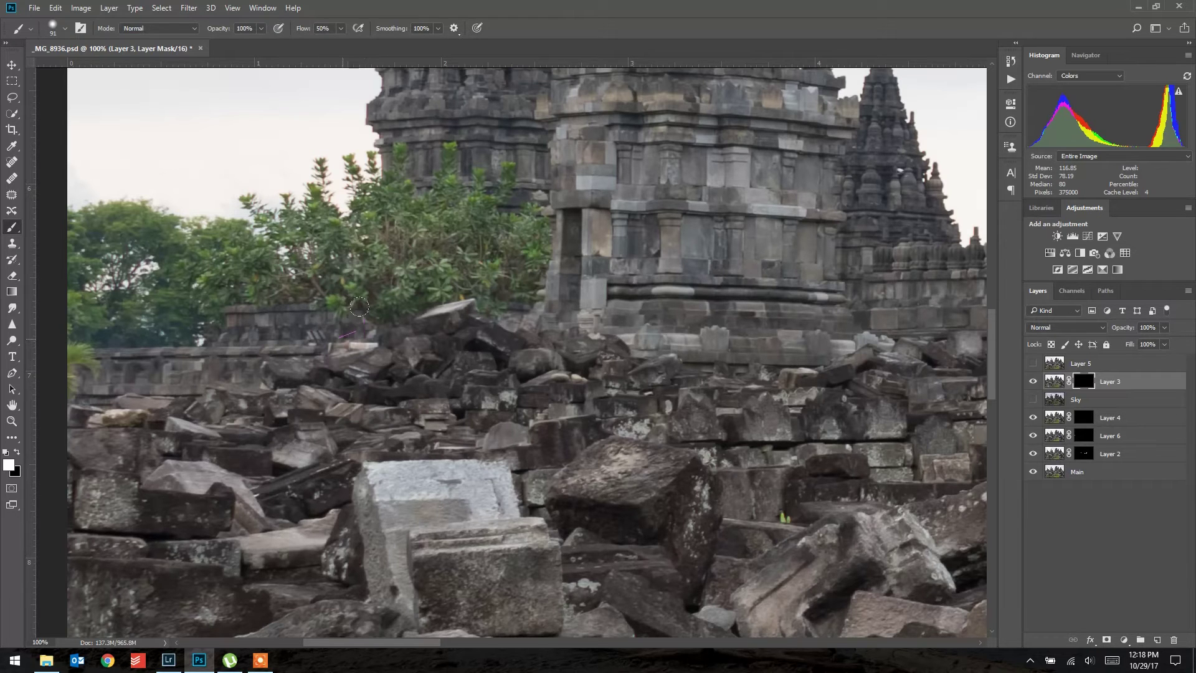
pyautogui.press('x')
# Set up the Clone Stamp on Layer 3's image instead of its mask and sample the dark rocks beside the pale slab.
pyautogui.press('z')
pyautogui.moveTo(346, 341); pyautogui.dragTo(332, 381)
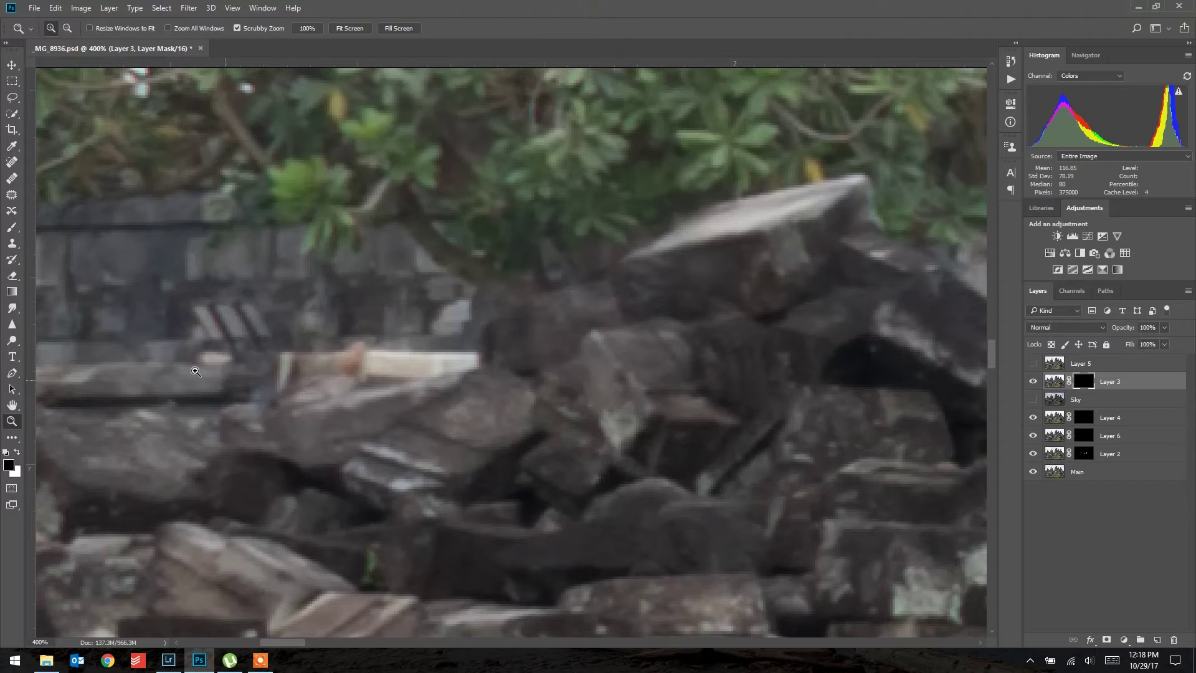
pyautogui.press('s')
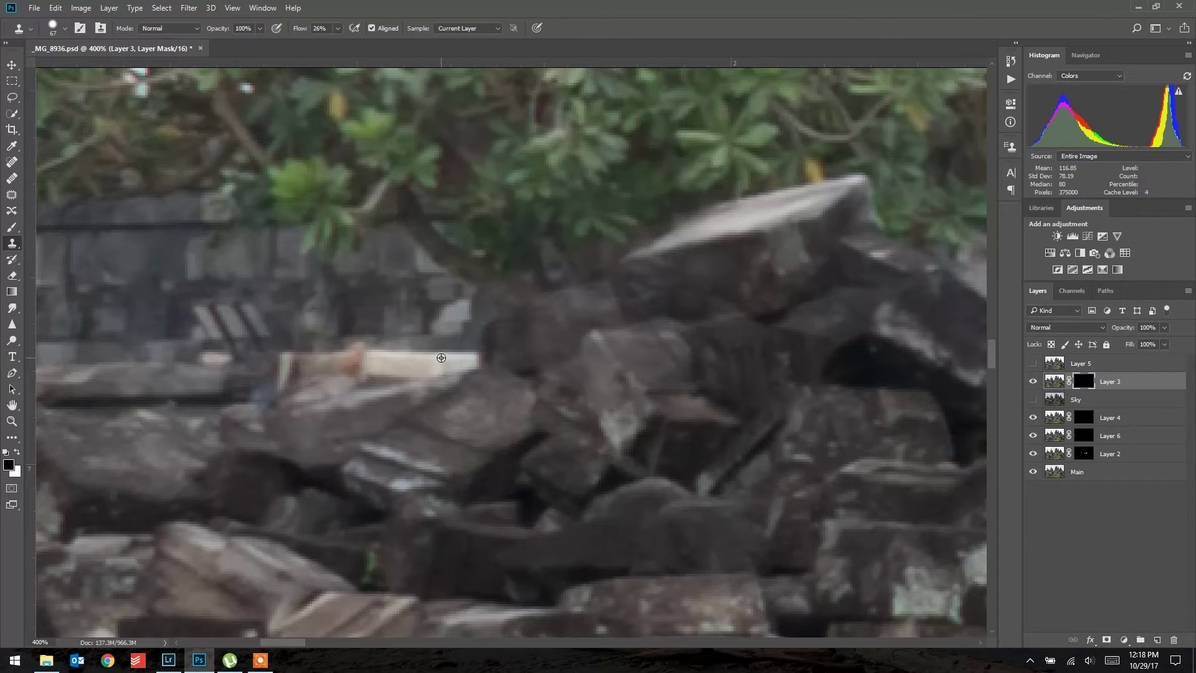
pyautogui.click(1056, 382)
pyautogui.keyDown('alt'); pyautogui.click(597, 397); pyautogui.keyUp('alt')
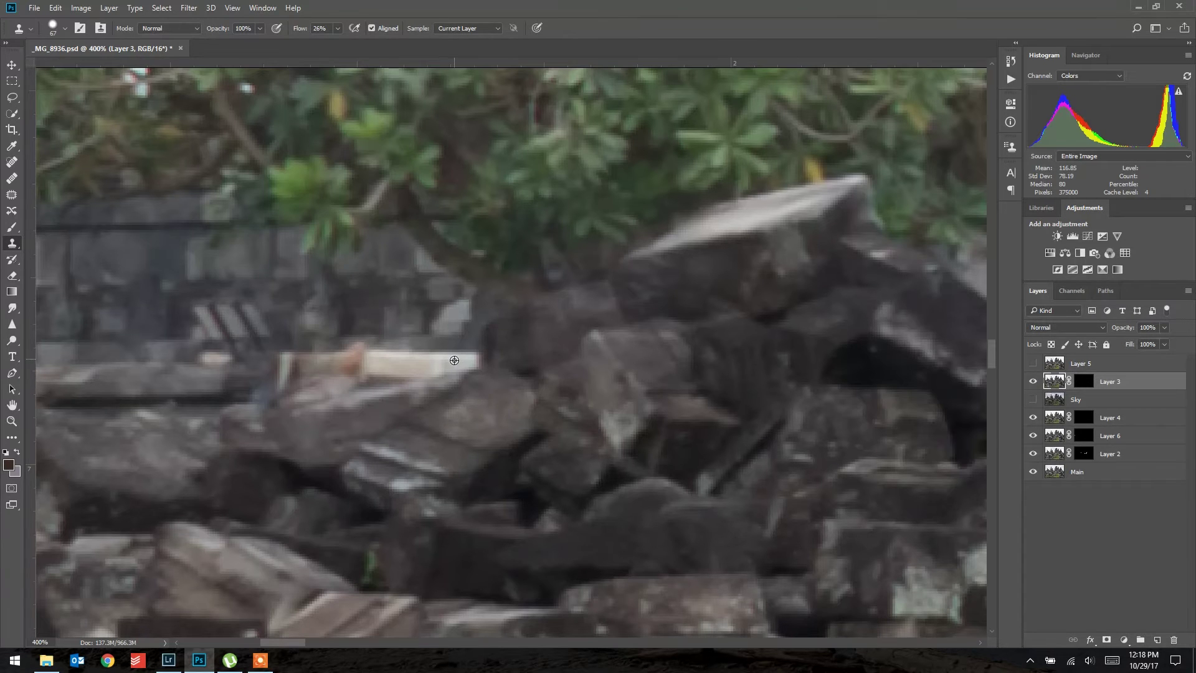
# Clone away the orange remnant on the pale slab in Layer 3 with a 25 px brush.
pyautogui.moveTo(464, 371); pyautogui.dragTo(307, 288)
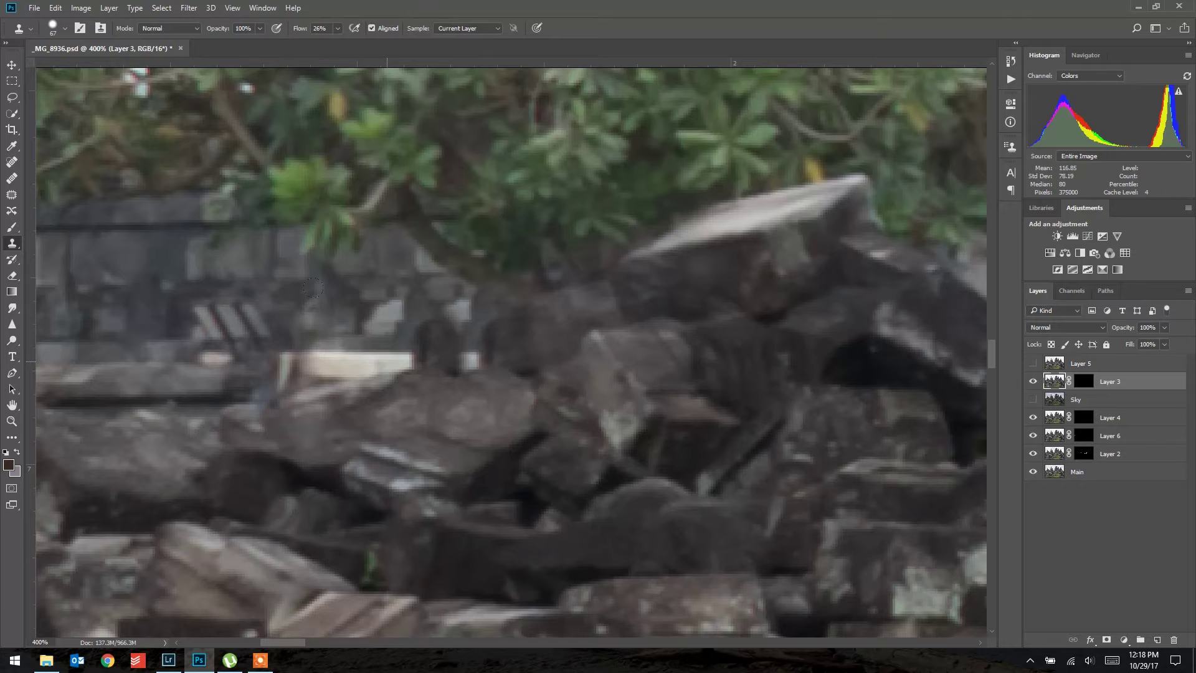
pyautogui.hotkey('ctrl', 'z')
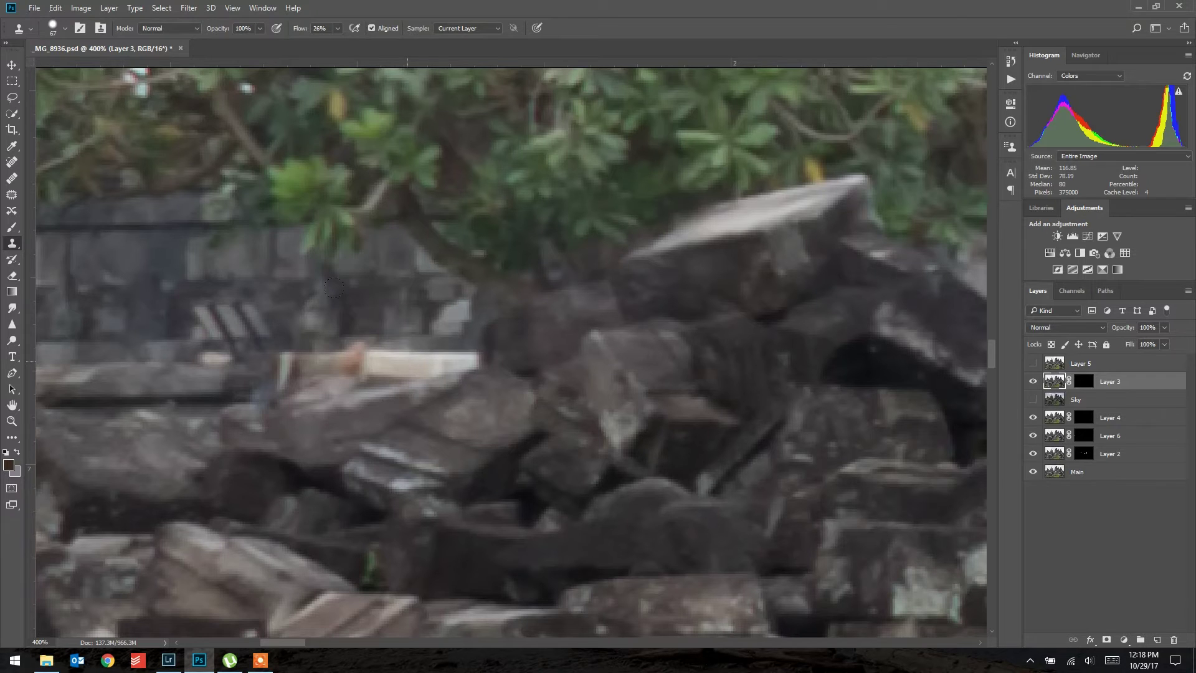
pyautogui.click(58, 27)
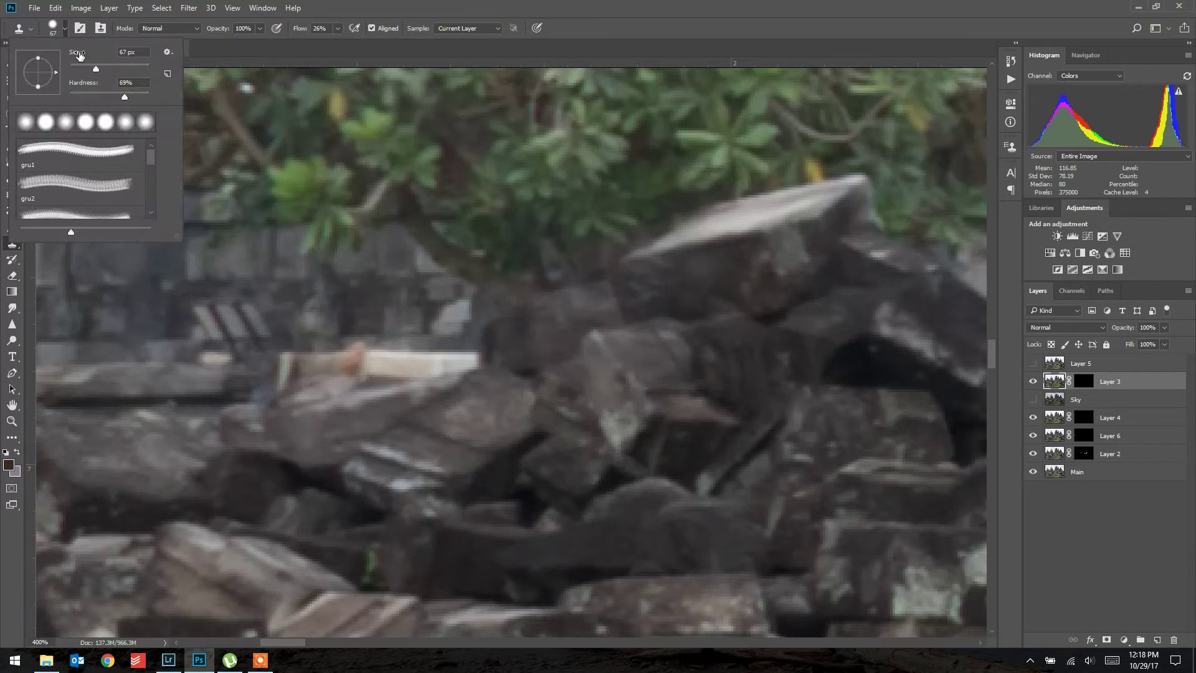
pyautogui.click(80, 69)
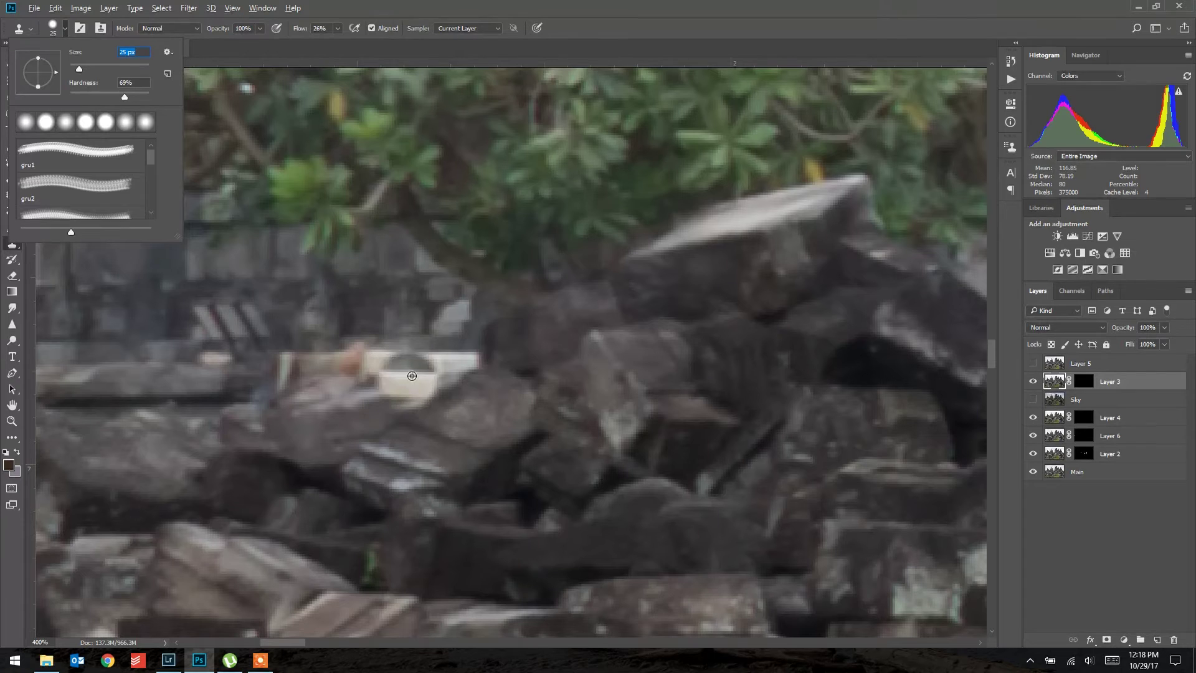
pyautogui.click(418, 363)
pyautogui.moveTo(418, 364)
pyautogui.mouseDown()
pyautogui.moveTo(325, 342)
pyautogui.moveTo(340, 337)
pyautogui.moveTo(333, 345)
pyautogui.mouseUp()
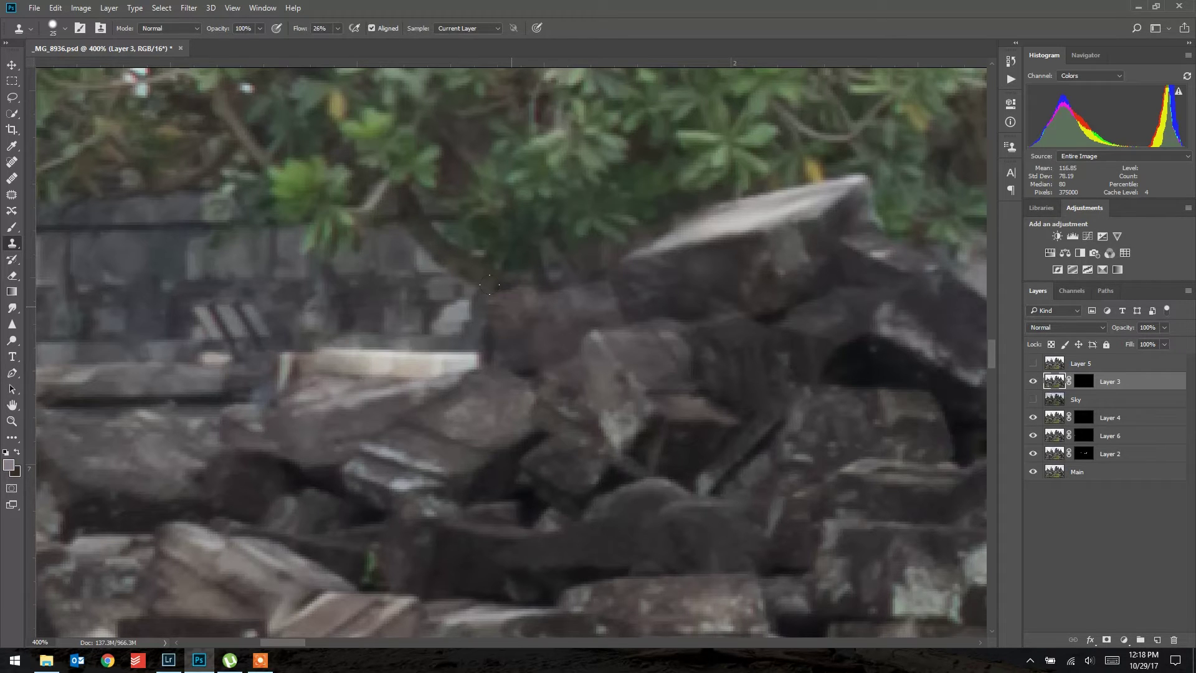
pyautogui.hotkey('ctrl', 'z')
pyautogui.hotkey('ctrl', 'z')
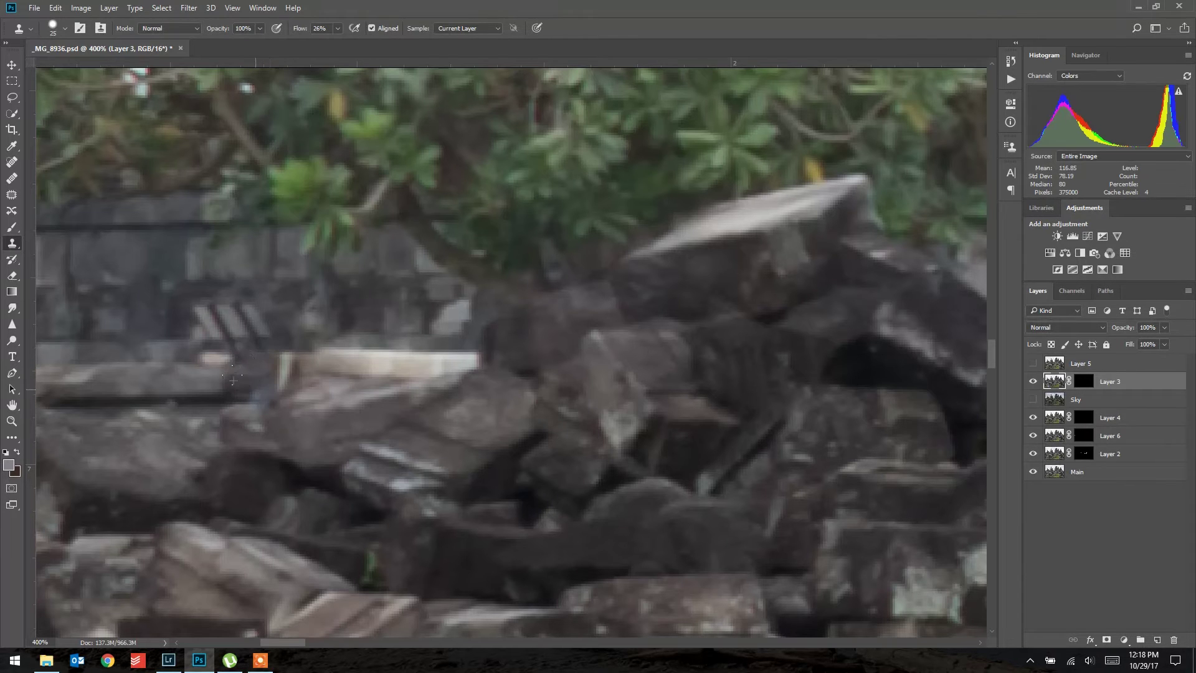
pyautogui.press('x')
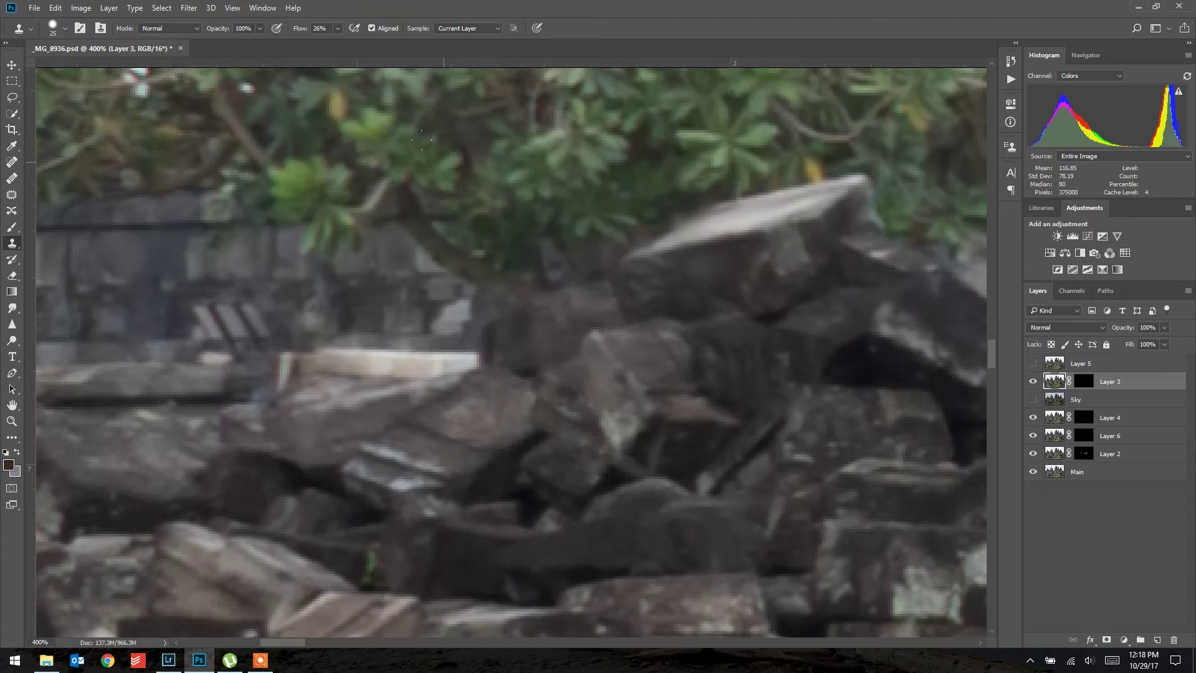
# Inspect the ruins and wall line from the left side of the photo to the right for remaining visitors.
pyautogui.press('z')
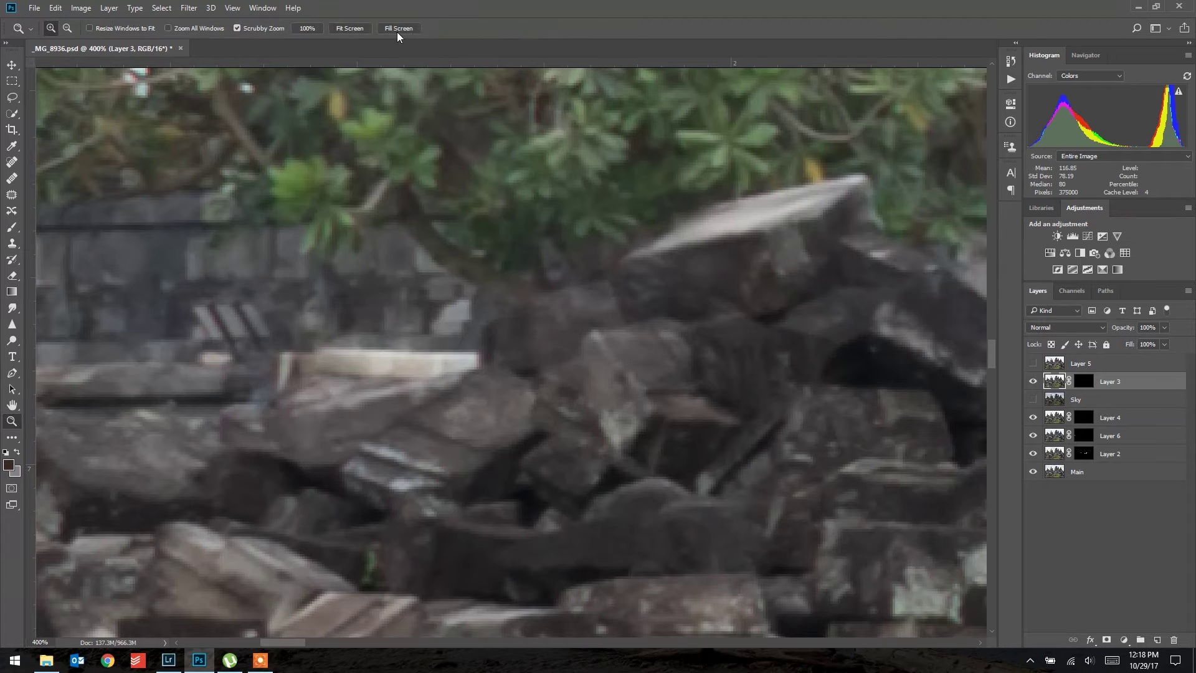
pyautogui.click(360, 29)
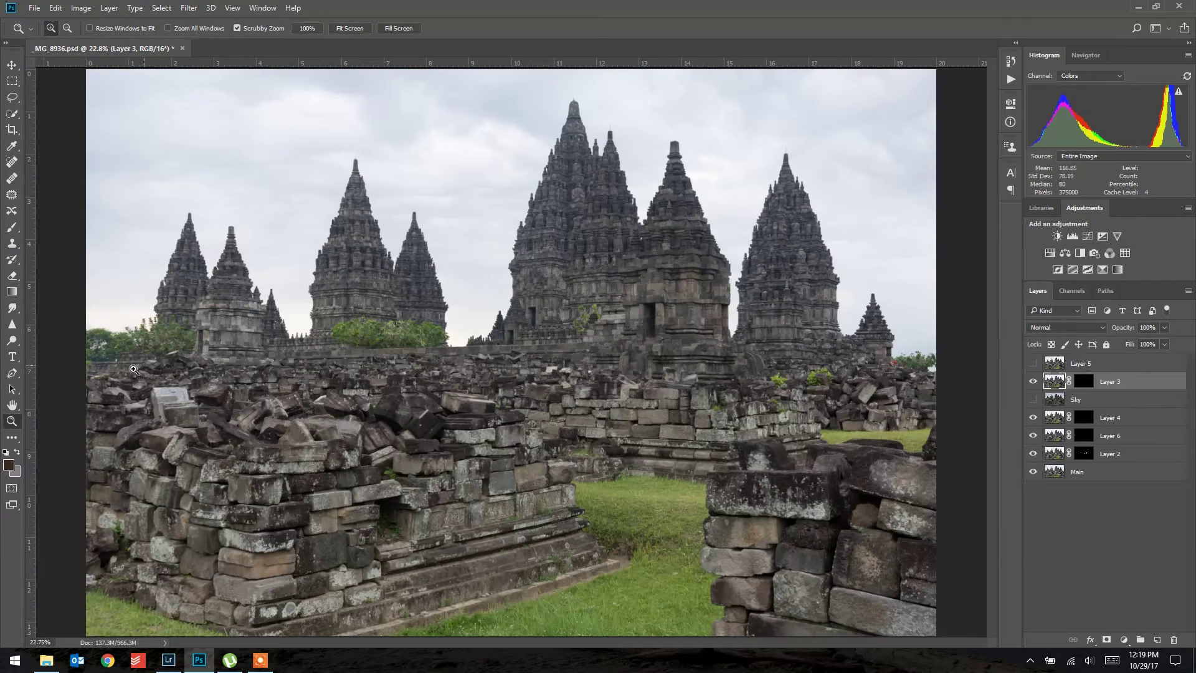
pyautogui.click(115, 367)
pyautogui.moveTo(115, 367); pyautogui.dragTo(559, 409)
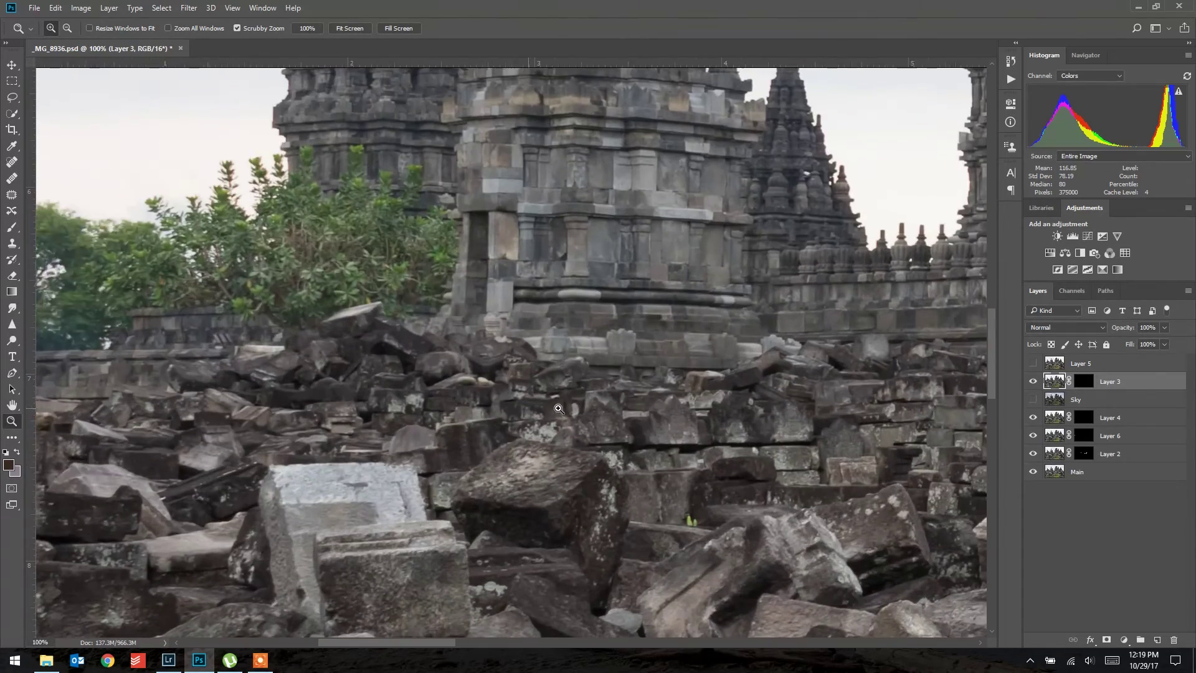
pyautogui.hscroll(10, 559, 408)
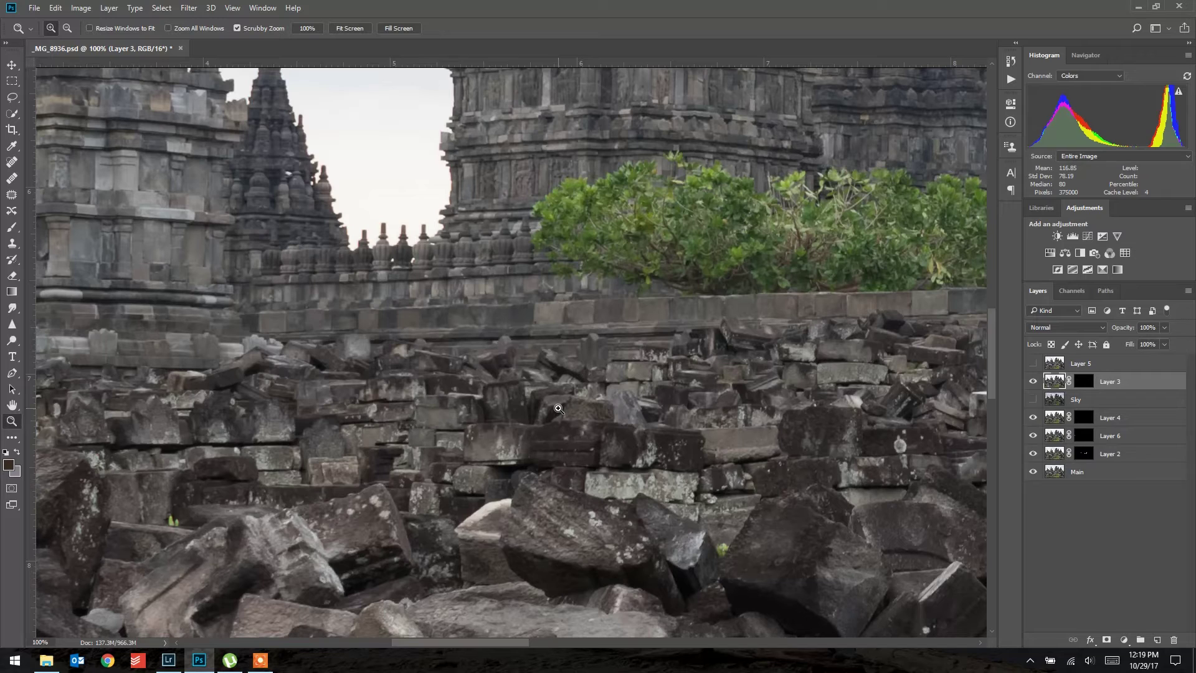
pyautogui.keyDown('alt'); pyautogui.click(729, 447); pyautogui.keyUp('alt')
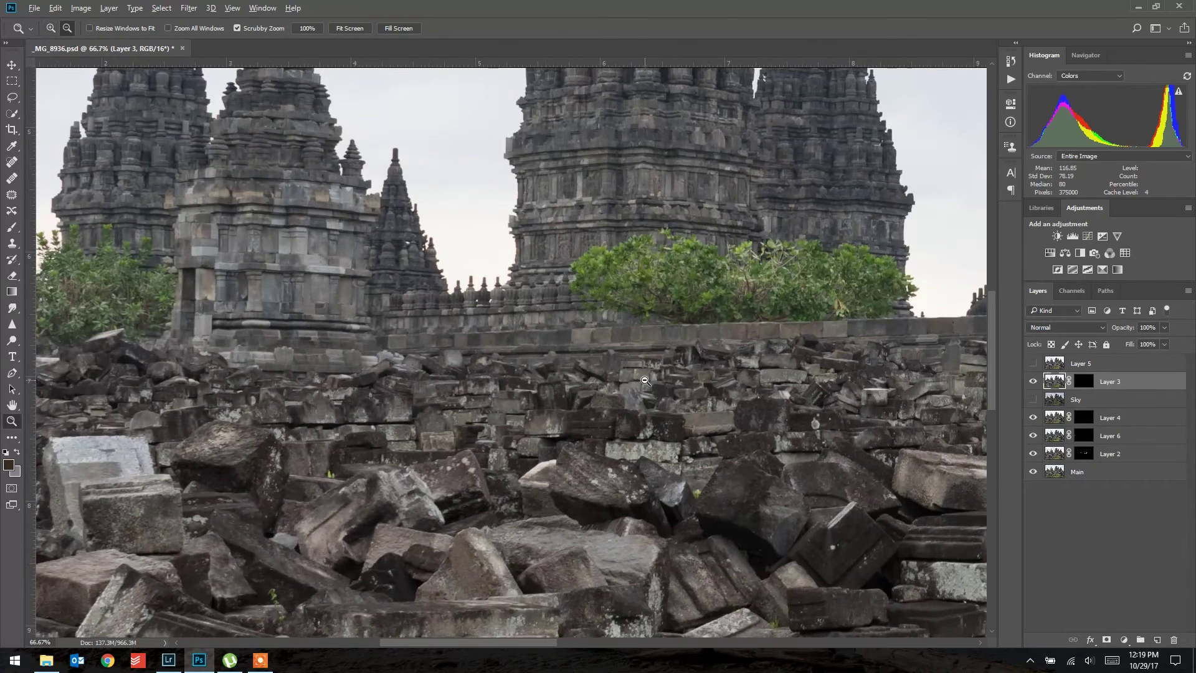
pyautogui.keyDown('alt'); pyautogui.click(645, 381); pyautogui.keyUp('alt')
pyautogui.hscroll(3, 645, 380)
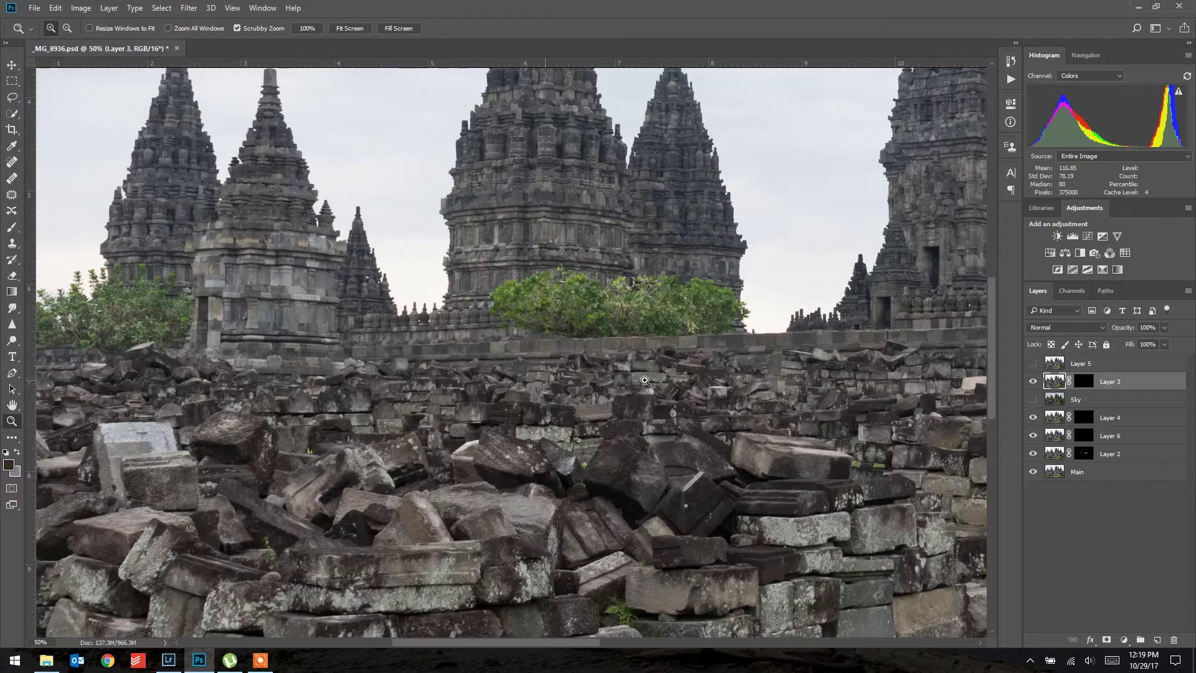
pyautogui.hscroll(6, 644, 381)
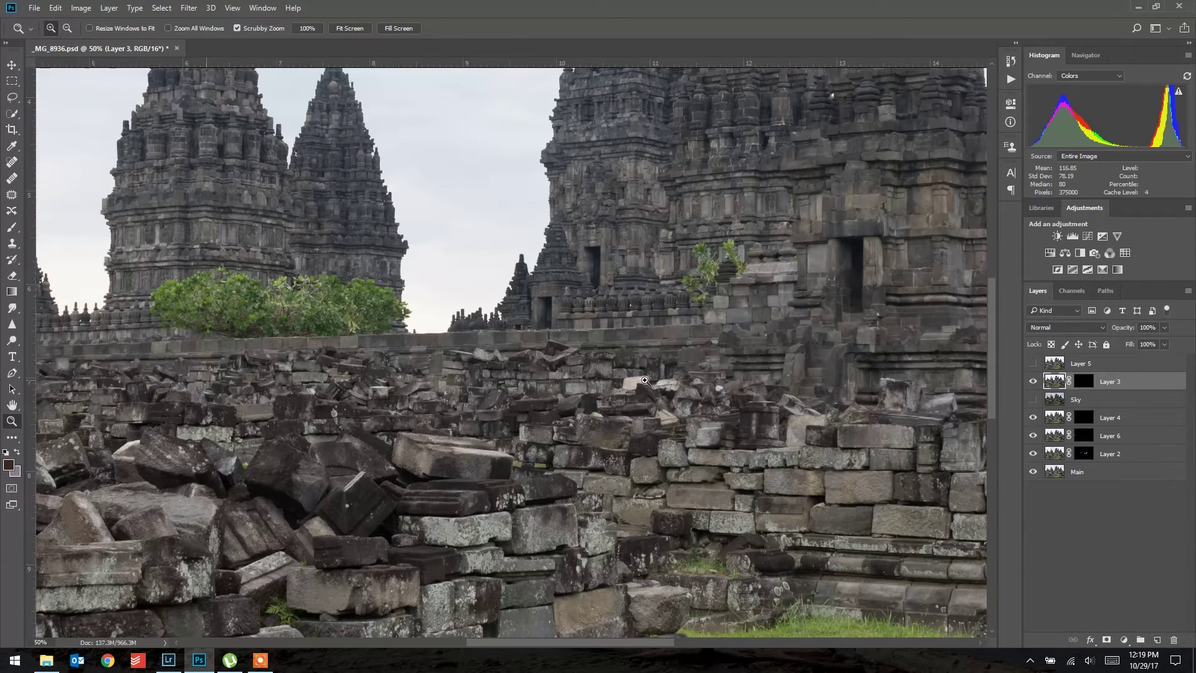
pyautogui.hscroll(5, 645, 381)
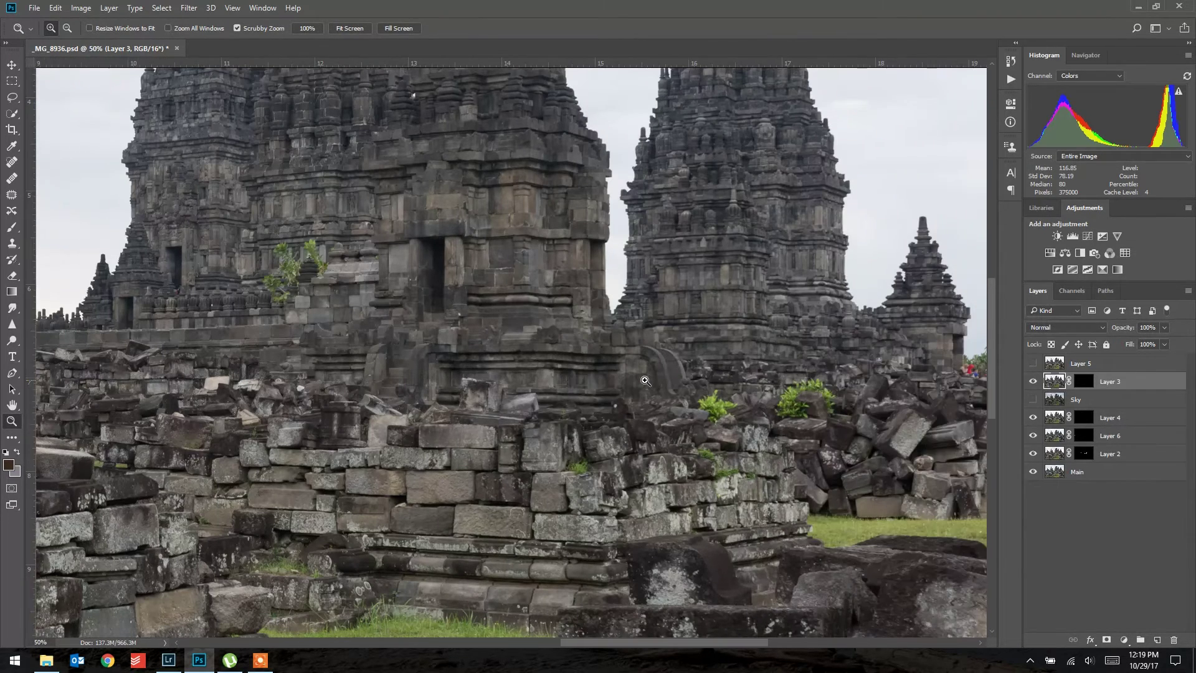
pyautogui.hscroll(5, 645, 381)
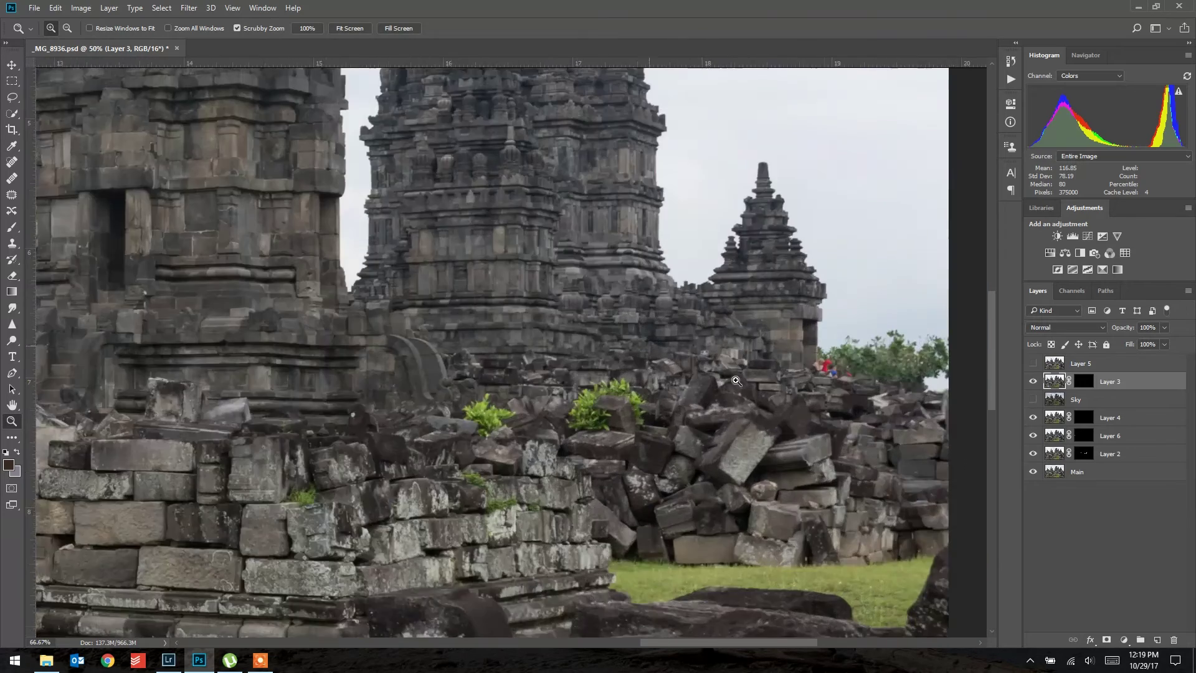
# Paint white on Layer 3's mask to cover the visitors in front of the bushes by the far-right temple.
pyautogui.moveTo(645, 381); pyautogui.dragTo(878, 367)
pyautogui.hscroll(6, 877, 366)
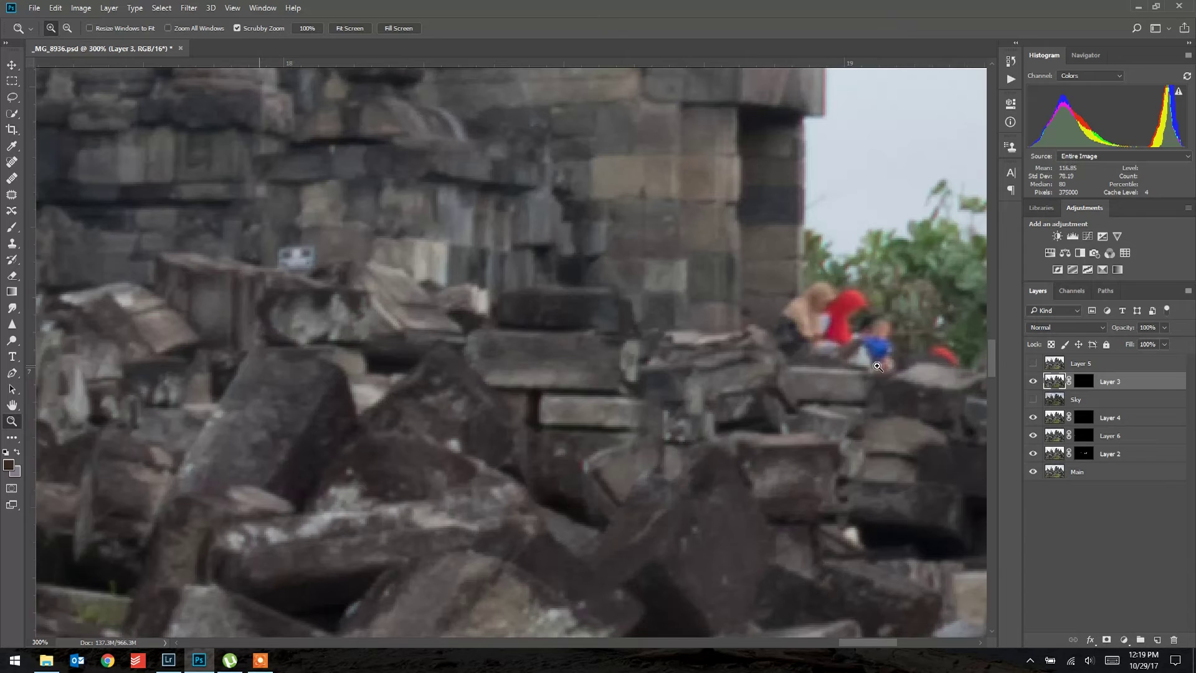
pyautogui.hscroll(-1, 878, 366)
pyautogui.hscroll(2, 872, 368)
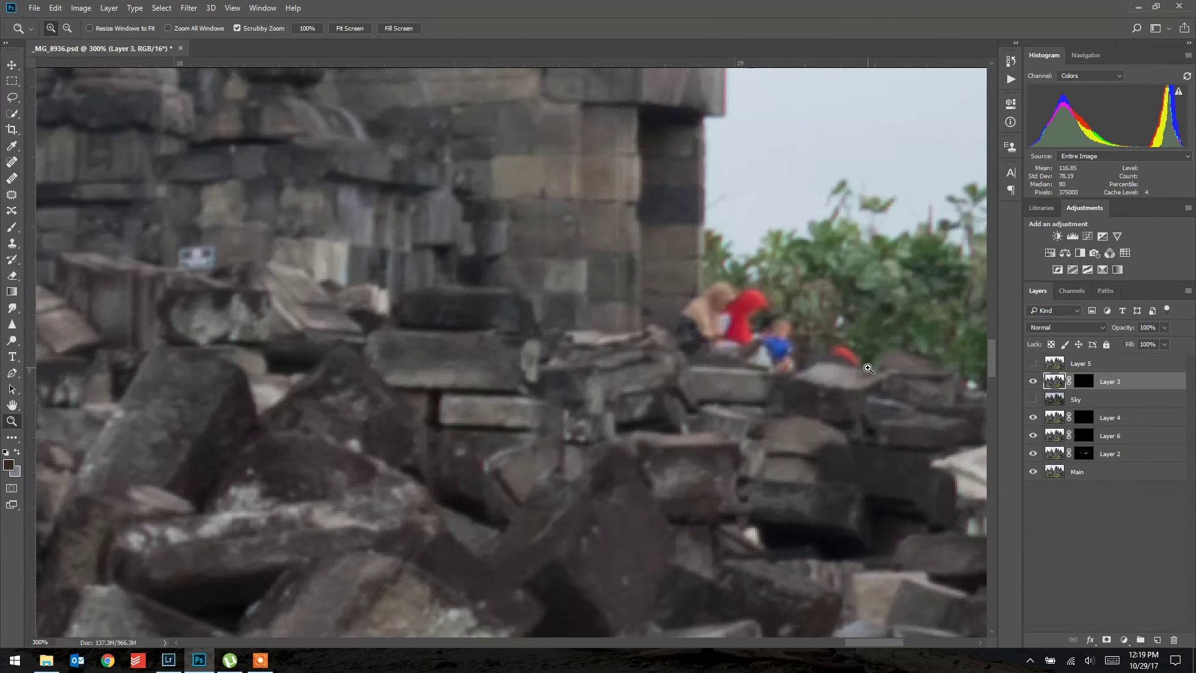
pyautogui.press('x')
pyautogui.press('b')
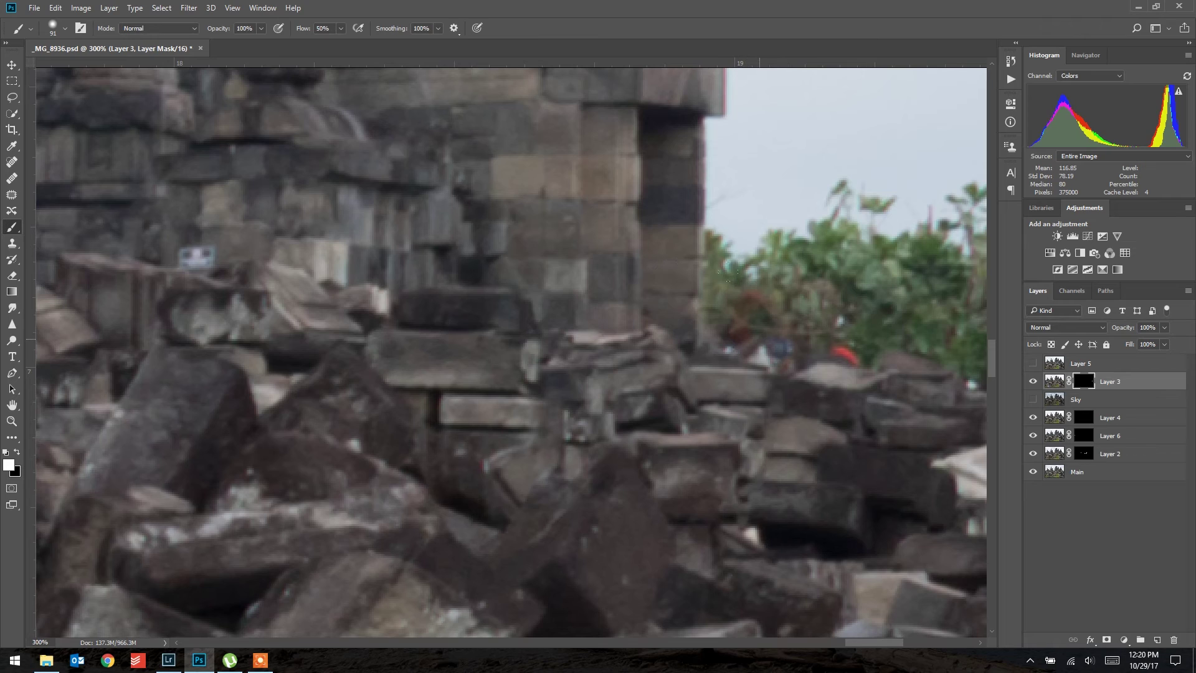
pyautogui.click(787, 357)
pyautogui.click(835, 360)
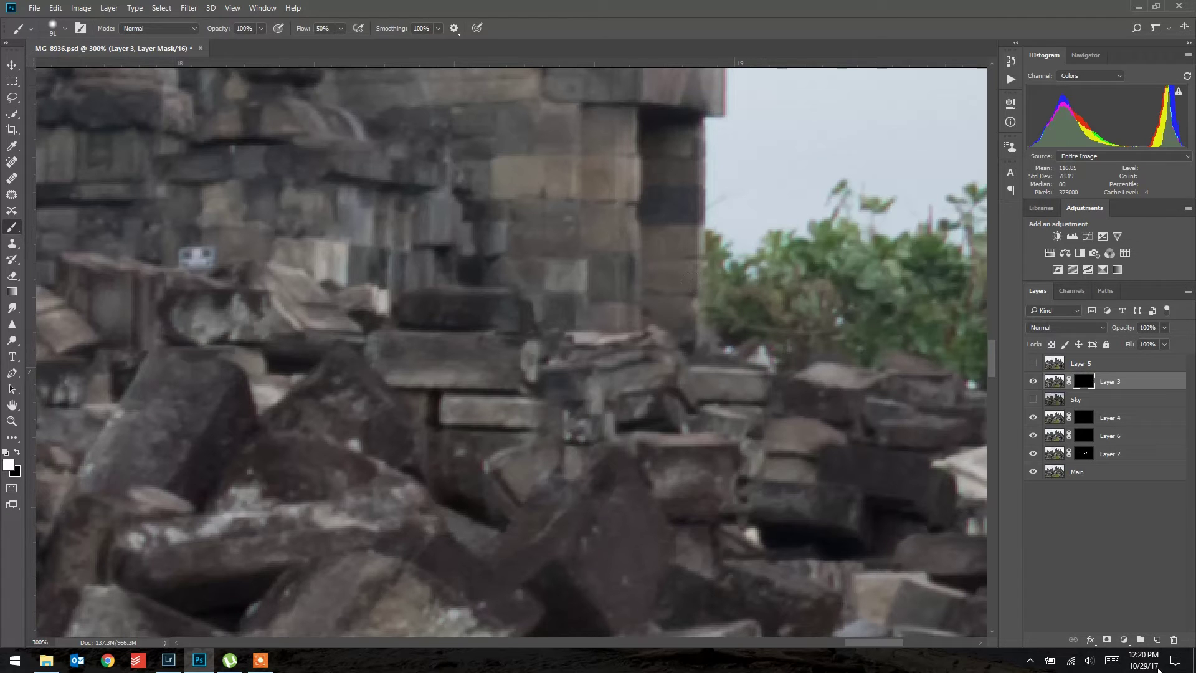
pyautogui.press('x')
pyautogui.press('z')
pyautogui.click(364, 27)
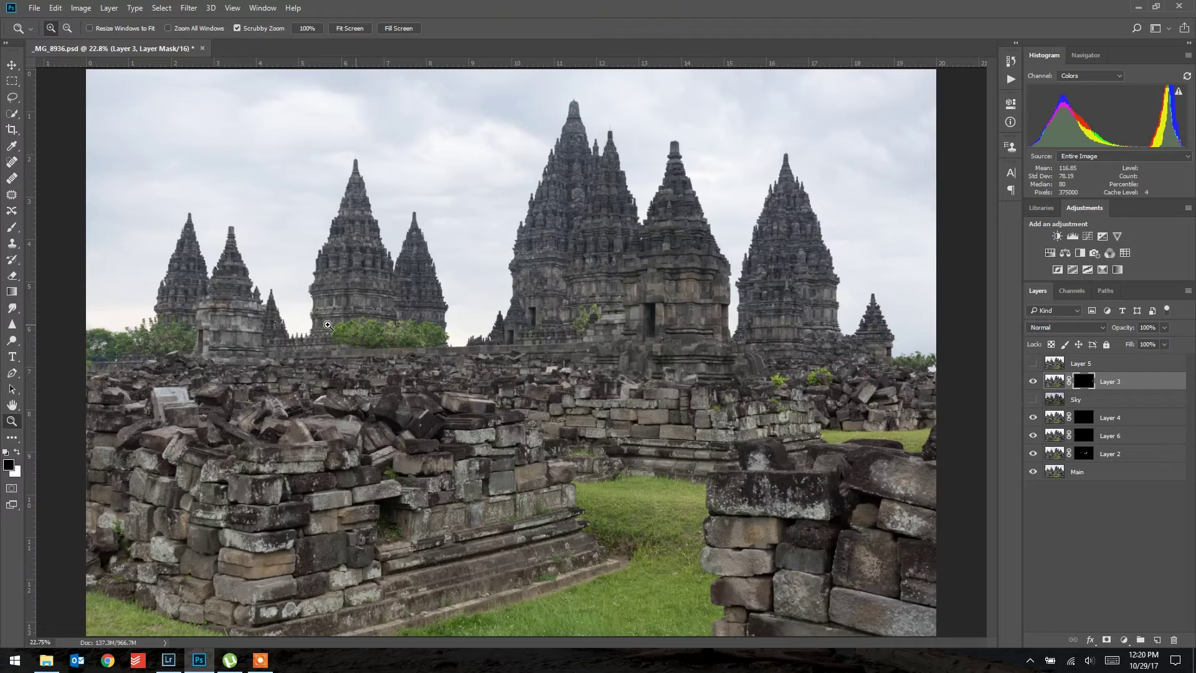
# Inspect the left temples and the wall line up to the central temple for remaining visitors.
pyautogui.click(208, 259)
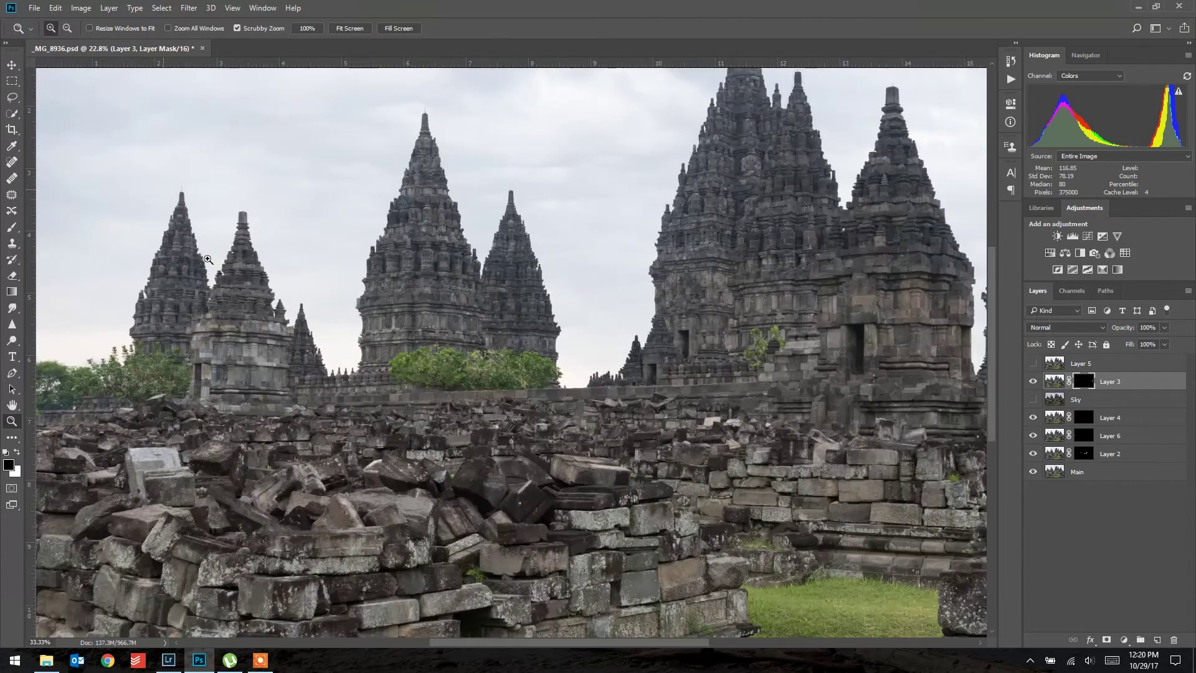
pyautogui.hscroll(-5, 208, 259)
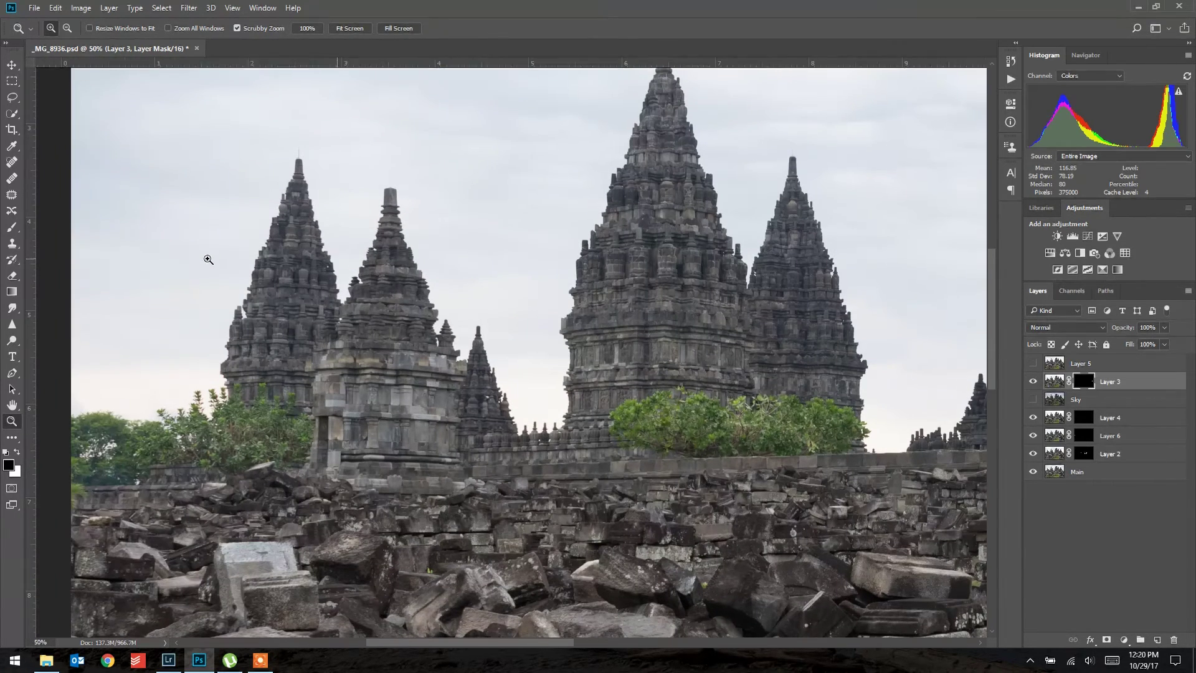
pyautogui.hscroll(4, 208, 259)
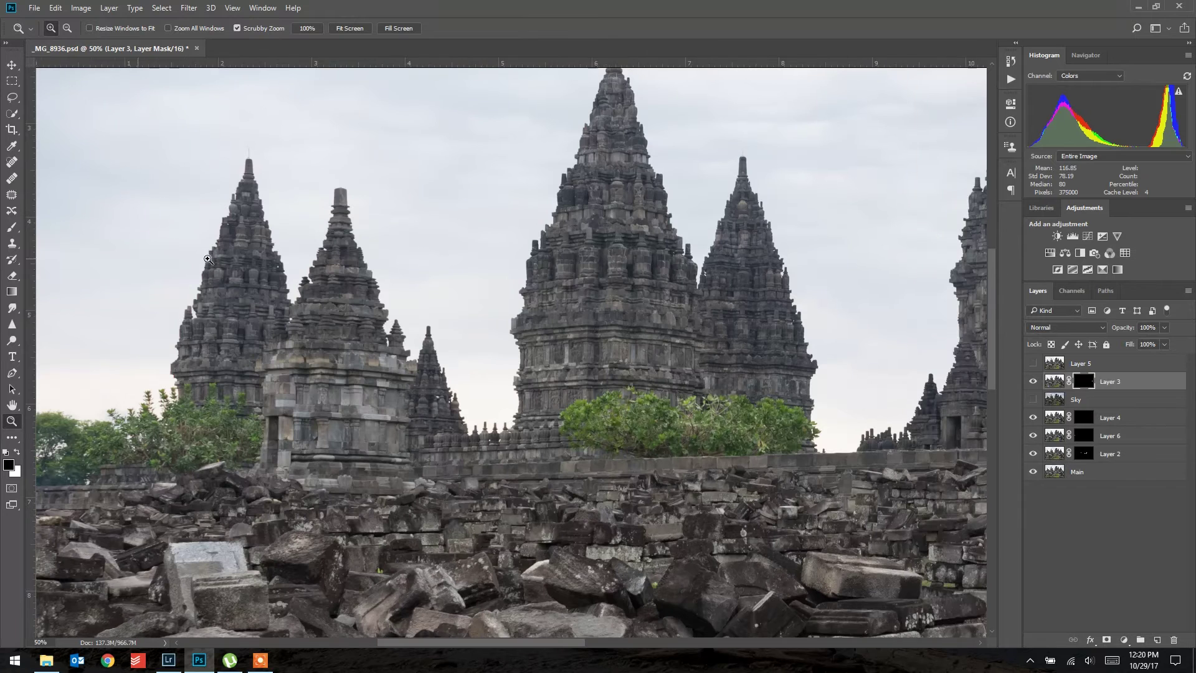
pyautogui.hscroll(4, 208, 260)
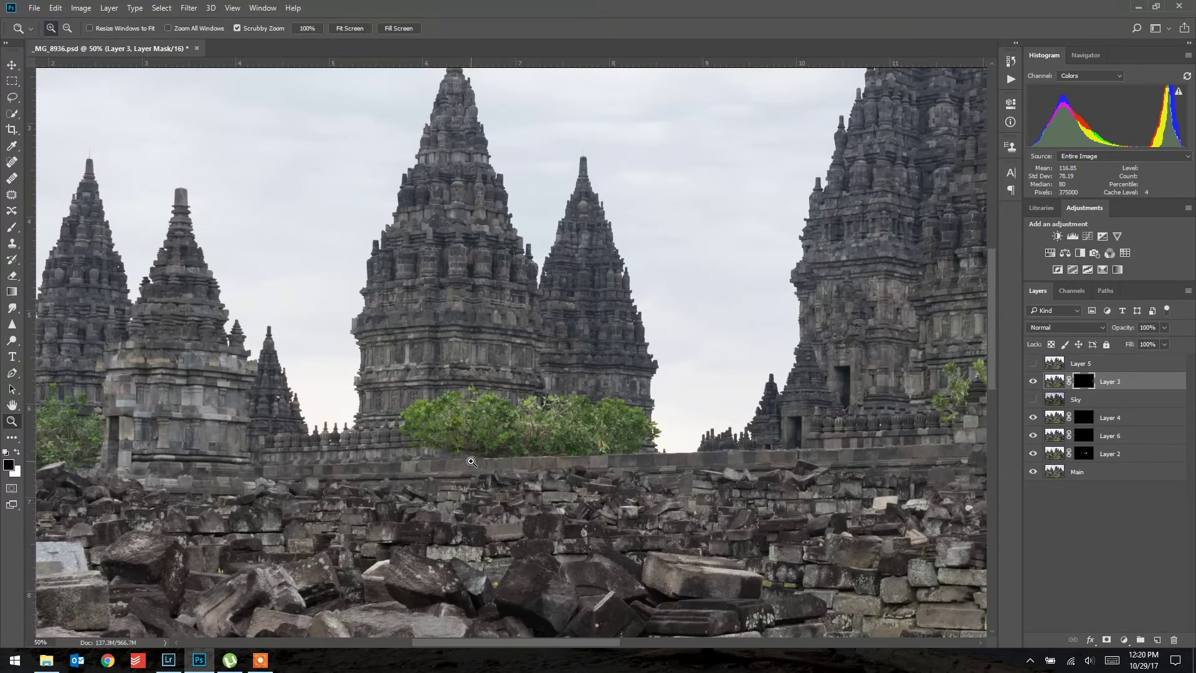
pyautogui.click(670, 460)
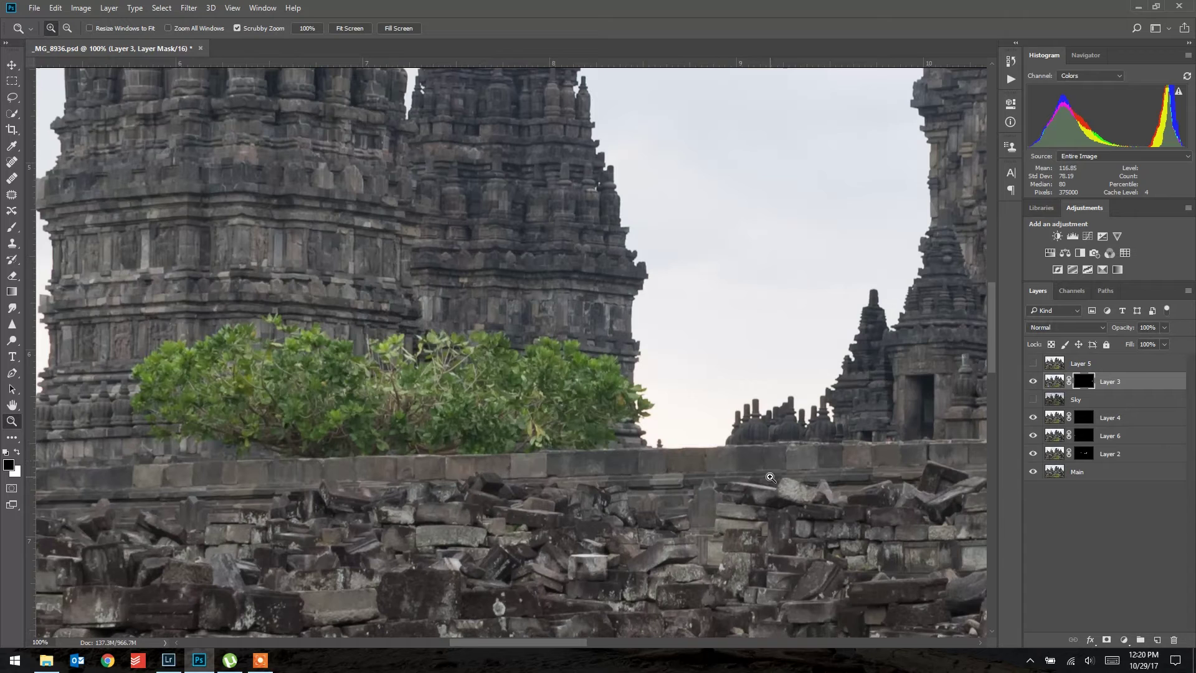
pyautogui.hscroll(4, 771, 476)
pyautogui.hscroll(6, 771, 476)
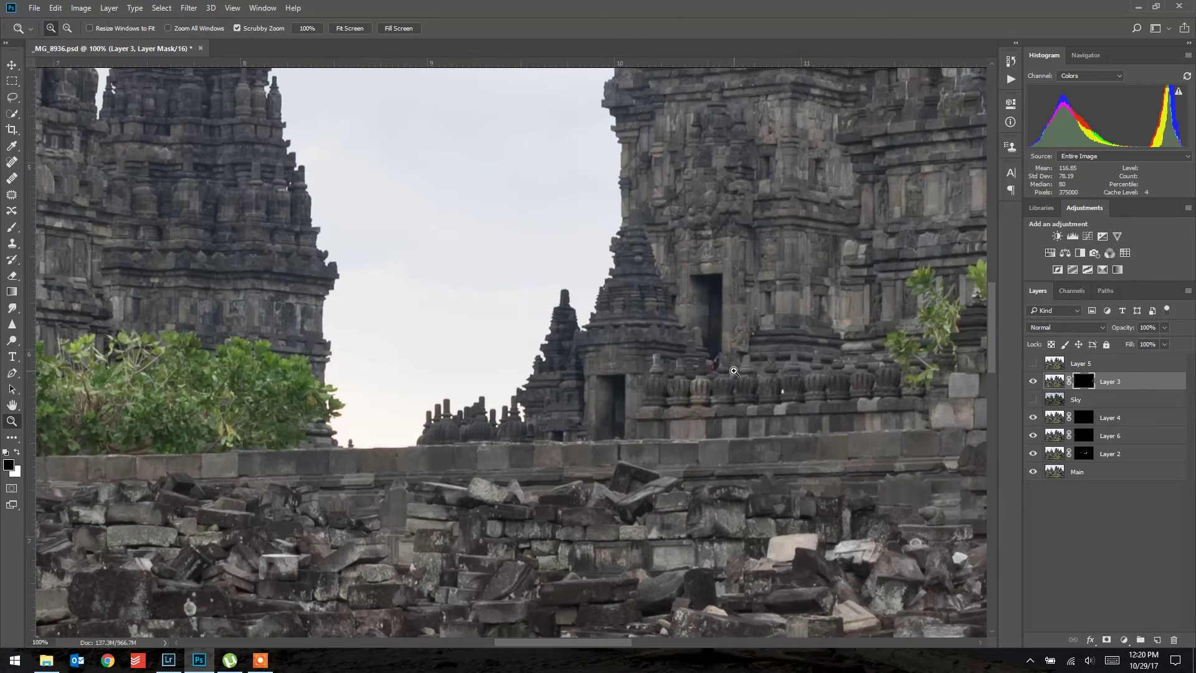
# Paint white on Layer 2's mask to cover the visitor in red behind the balustrade by the central temple's doorway.
pyautogui.click(735, 372)
pyautogui.click(735, 372)
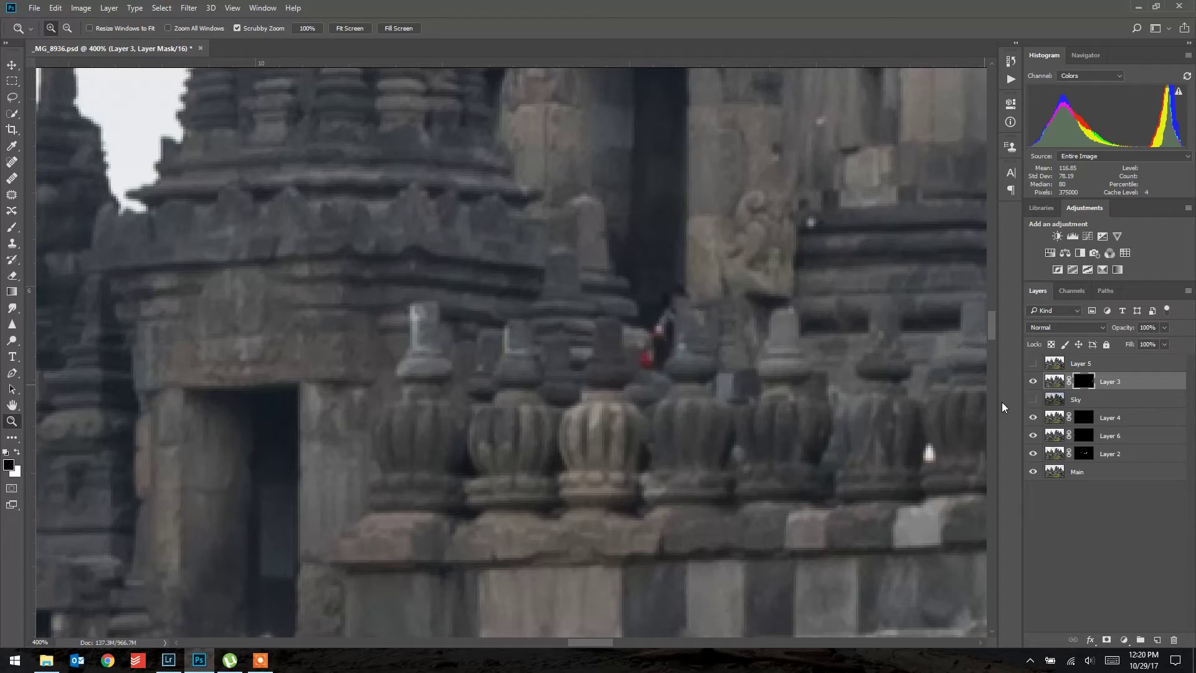
pyautogui.click(1055, 455)
pyautogui.click(1085, 454)
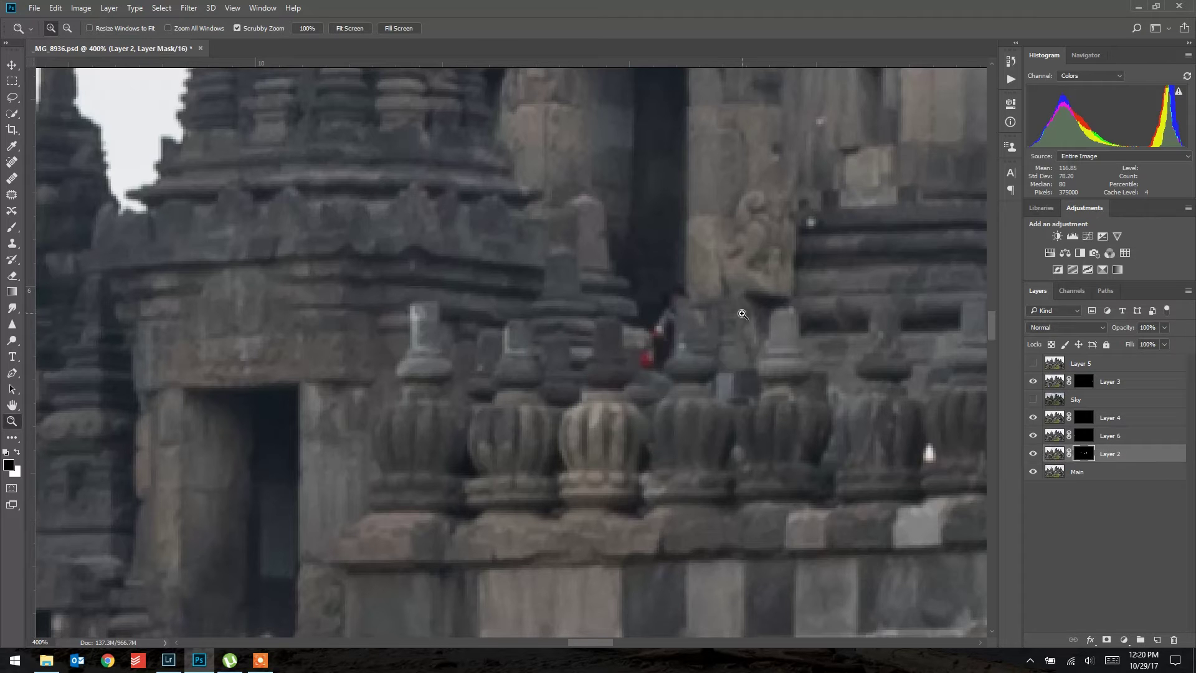
pyautogui.press('x')
pyautogui.press('b')
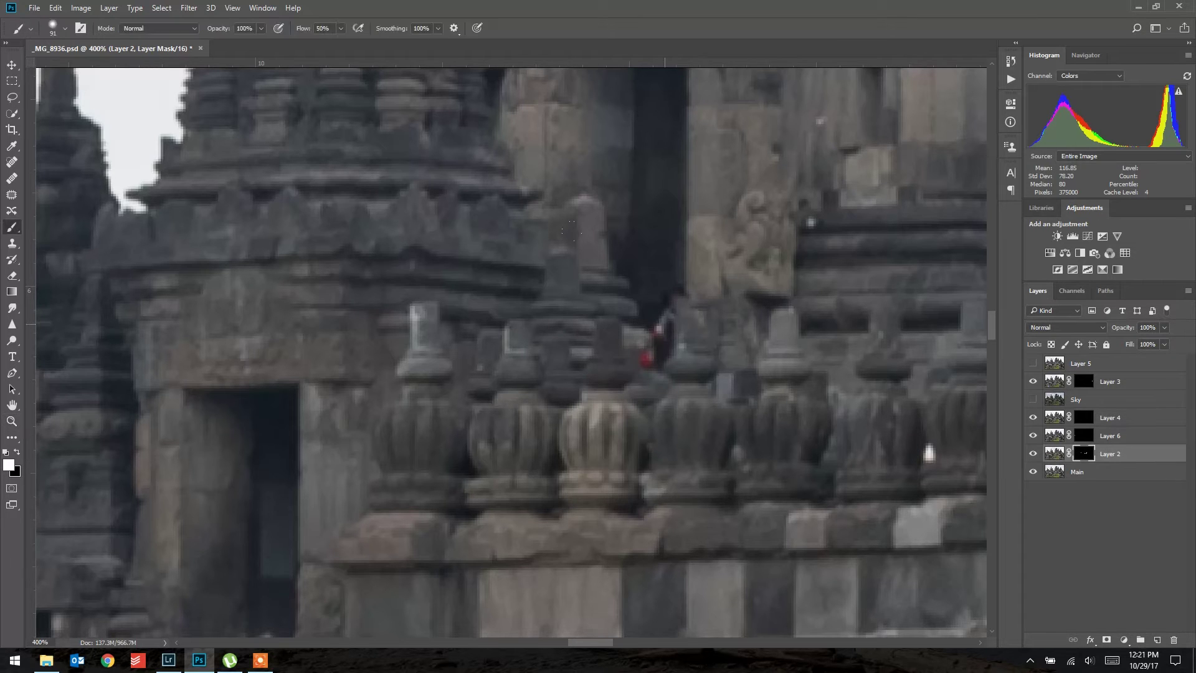
pyautogui.moveTo(658, 309); pyautogui.dragTo(698, 341)
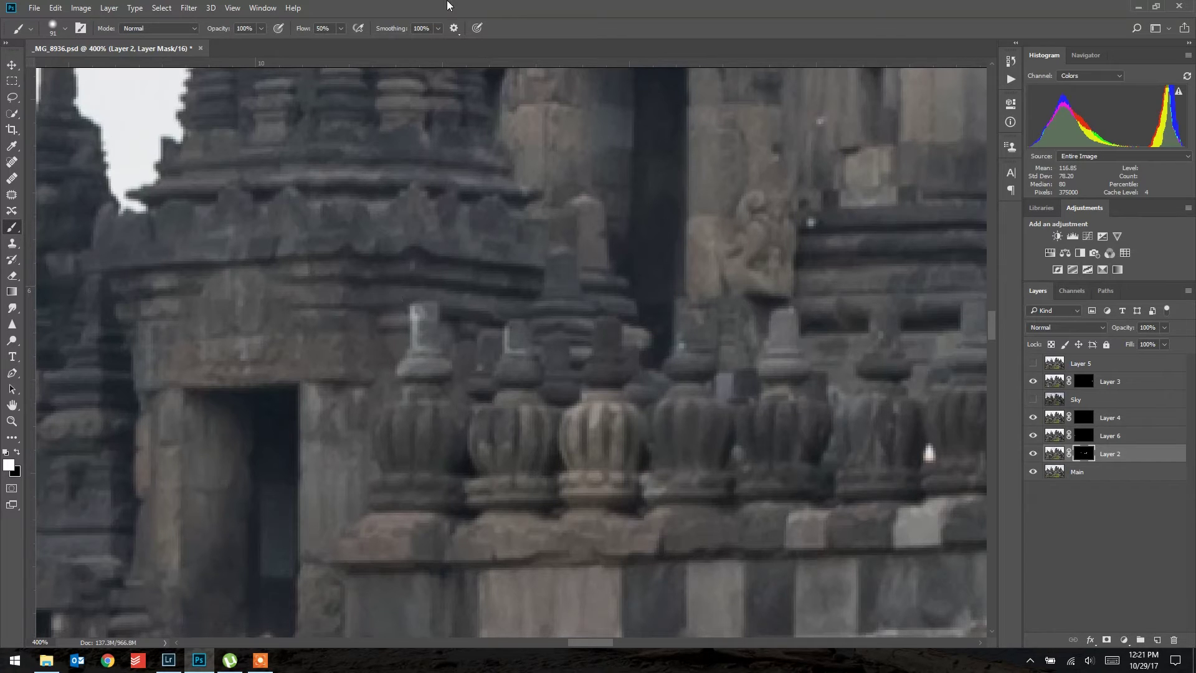
# Check the temples and ruins on the right side and the tower tops for leftover visitors, ending on the whole photo.
pyautogui.press('z')
pyautogui.click(350, 28)
pyautogui.click(585, 320)
pyautogui.moveTo(585, 320); pyautogui.dragTo(585, 319)
pyautogui.hscroll(5, 585, 319)
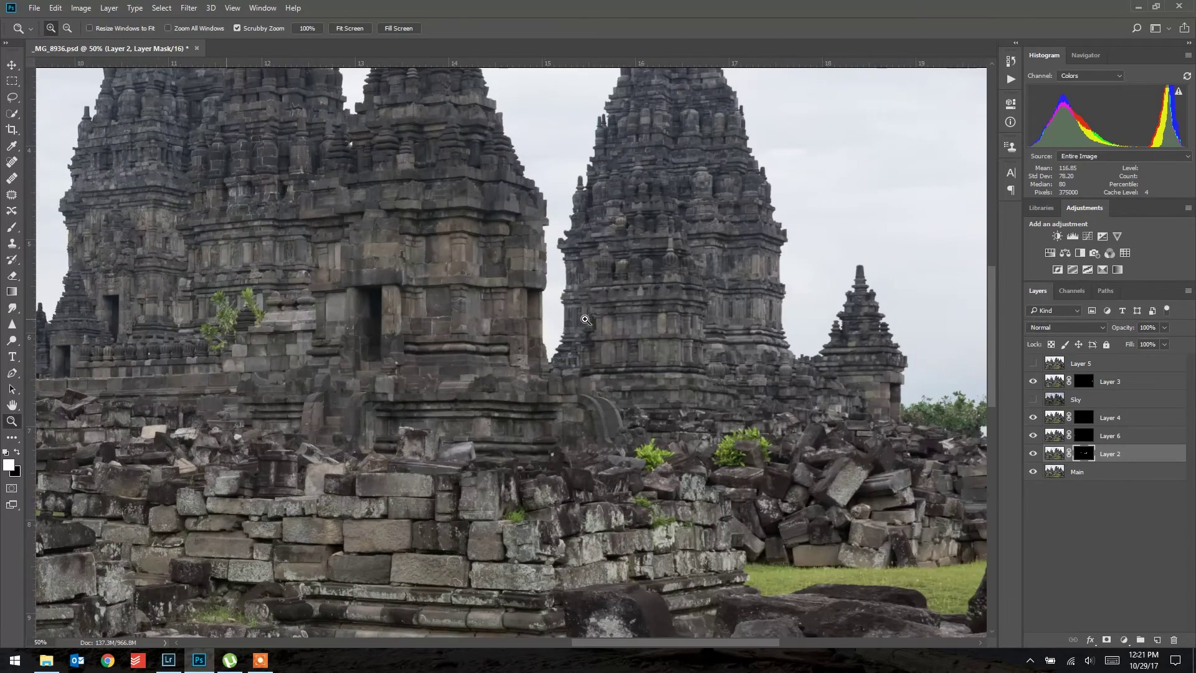
pyautogui.hscroll(3, 586, 319)
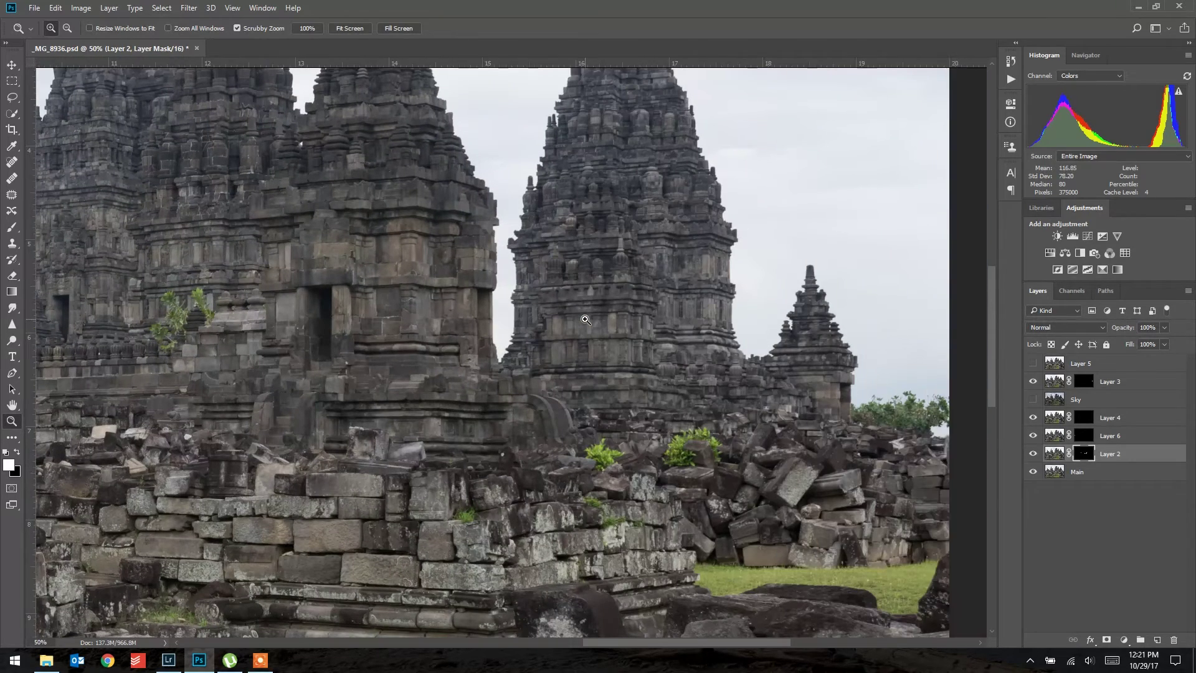
pyautogui.scroll(4, 585, 320)
pyautogui.scroll(3, 585, 319)
pyautogui.scroll(4, 585, 320)
pyautogui.hscroll(-6, 582, 320)
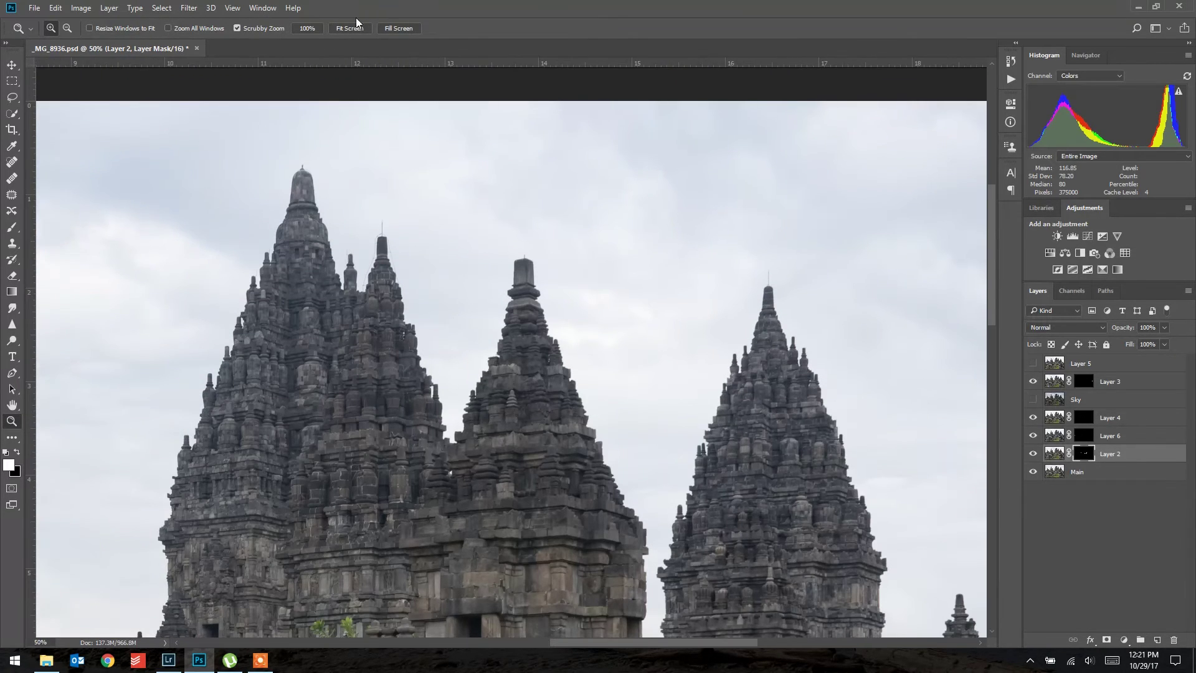
pyautogui.click(353, 28)
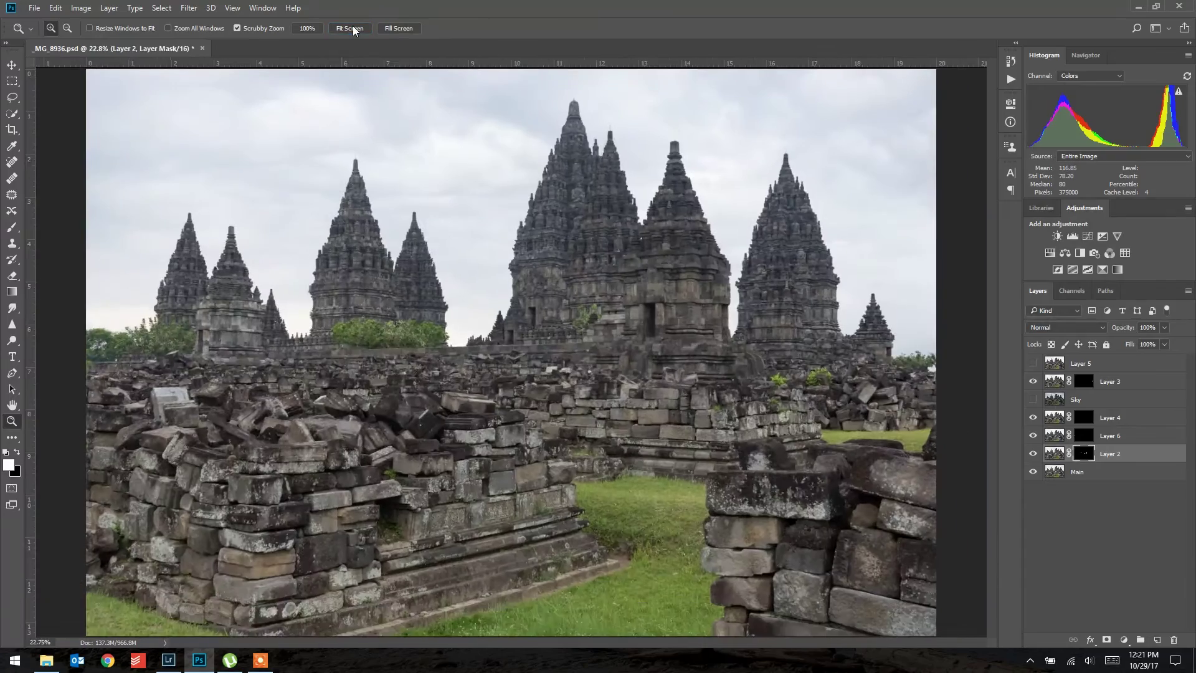
# Delete Layer 5 and move the Sky layer above Layer 3 in the stack.
pyautogui.click(1059, 368)
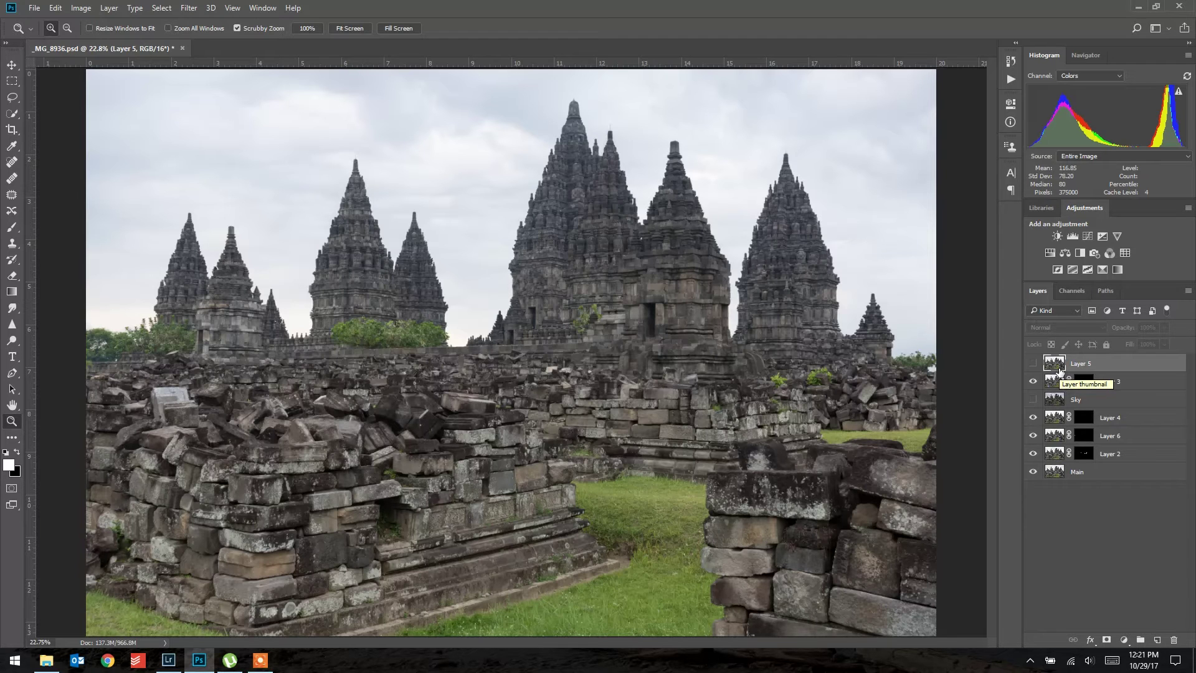
pyautogui.moveTo(1052, 368); pyautogui.dragTo(1181, 640)
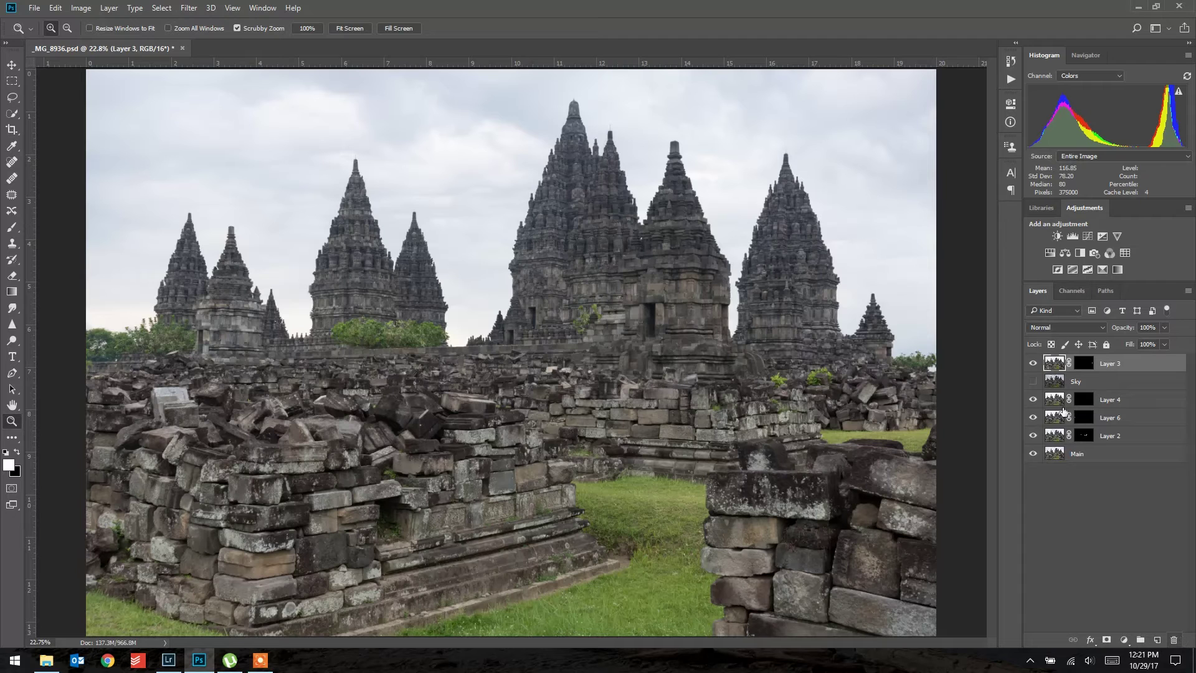
pyautogui.moveTo(1050, 385); pyautogui.dragTo(1082, 361)
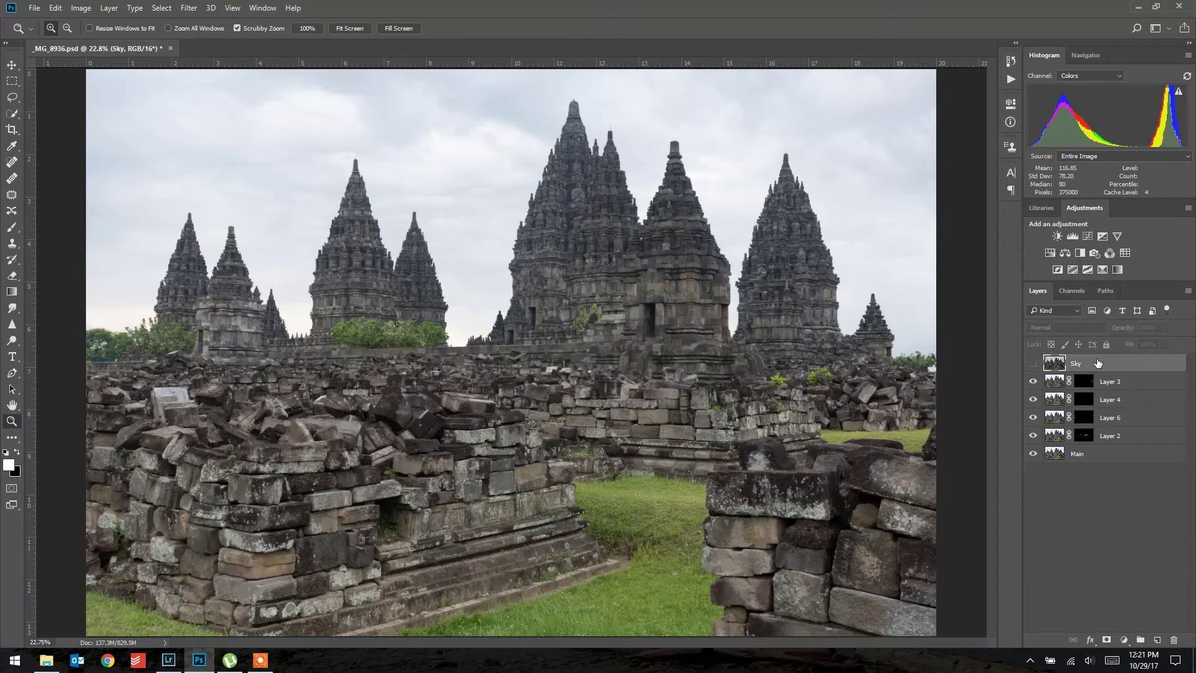
# Make the Sky layer visible and place it inside a new layer group.
pyautogui.click(1034, 364)
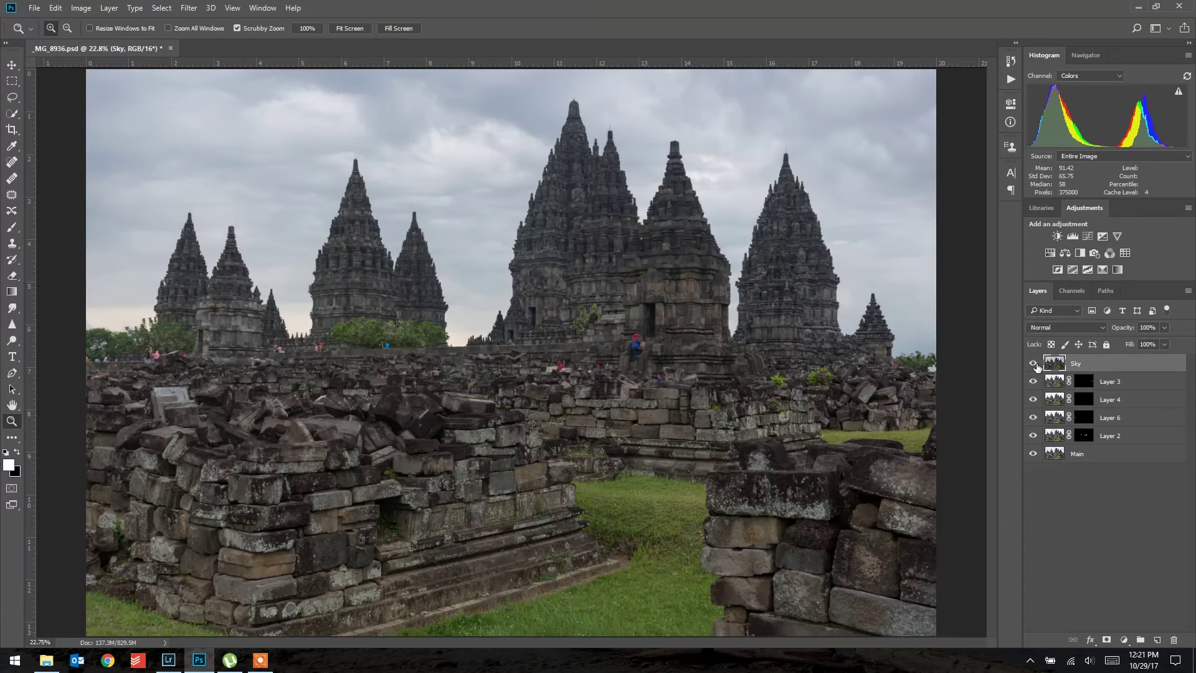
pyautogui.click(1034, 364)
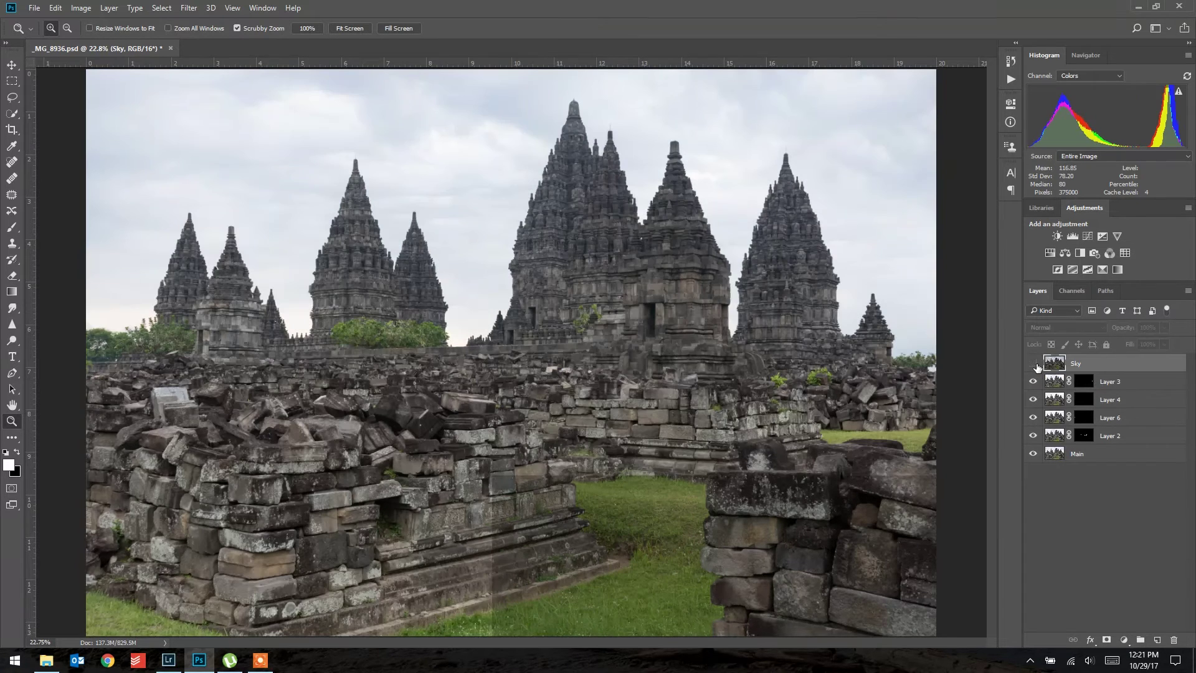
pyautogui.click(1034, 364)
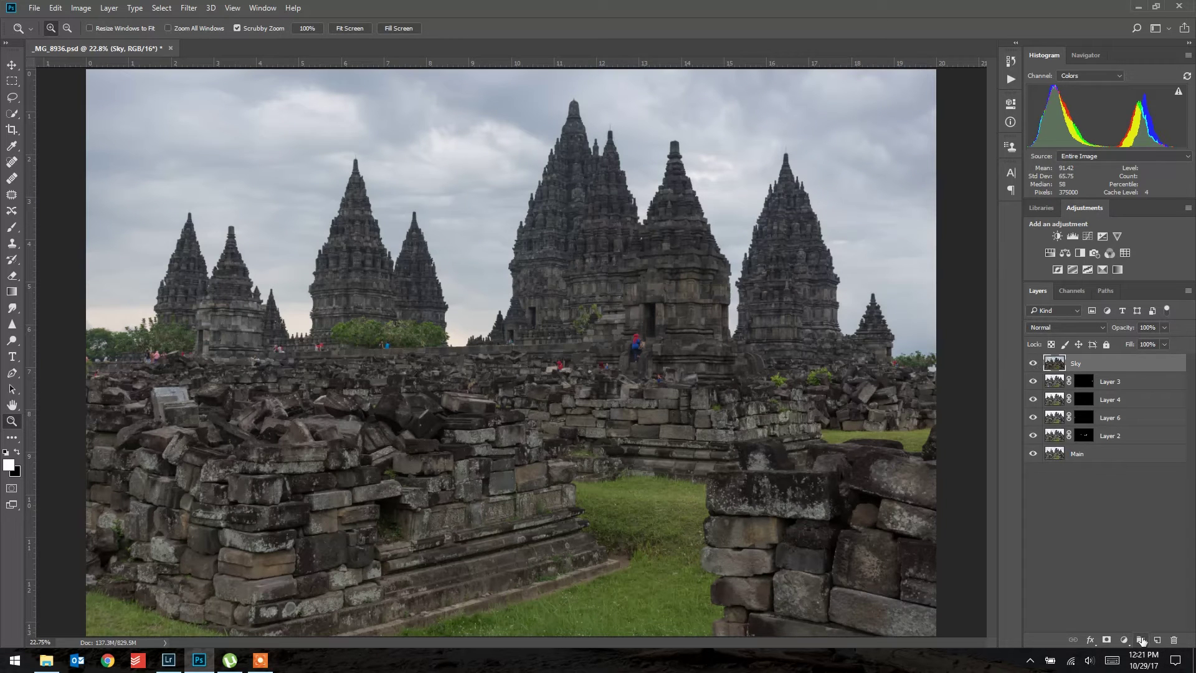
pyautogui.click(1142, 640)
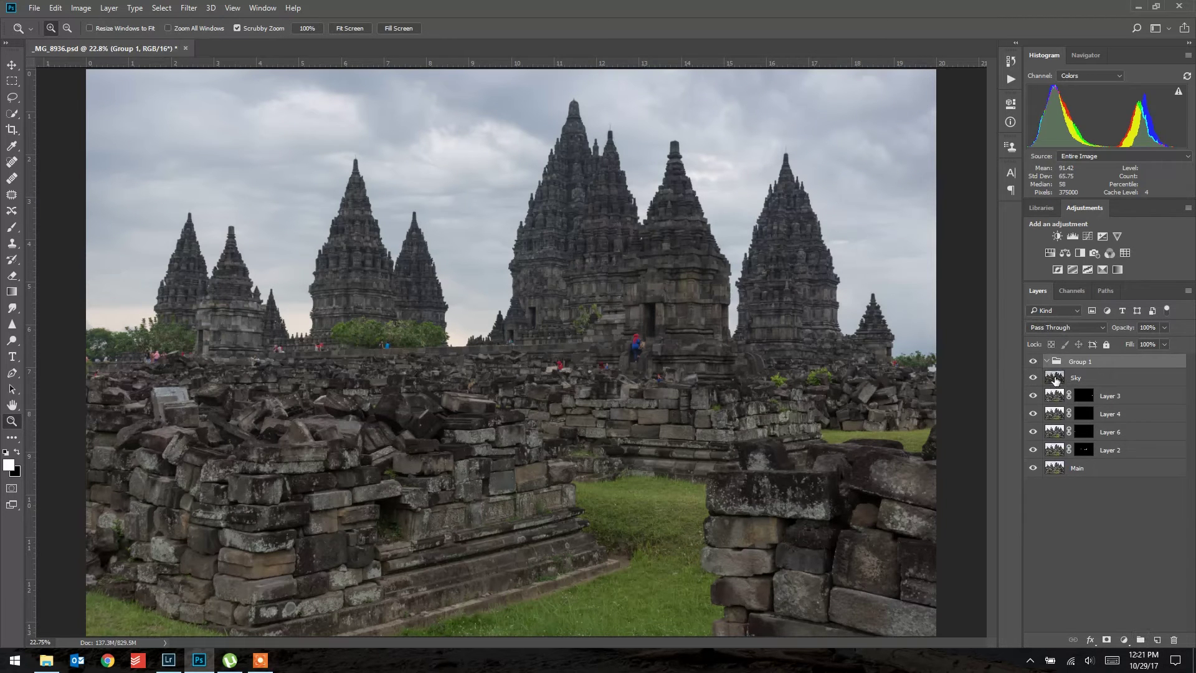
pyautogui.moveTo(1054, 380); pyautogui.dragTo(1077, 364)
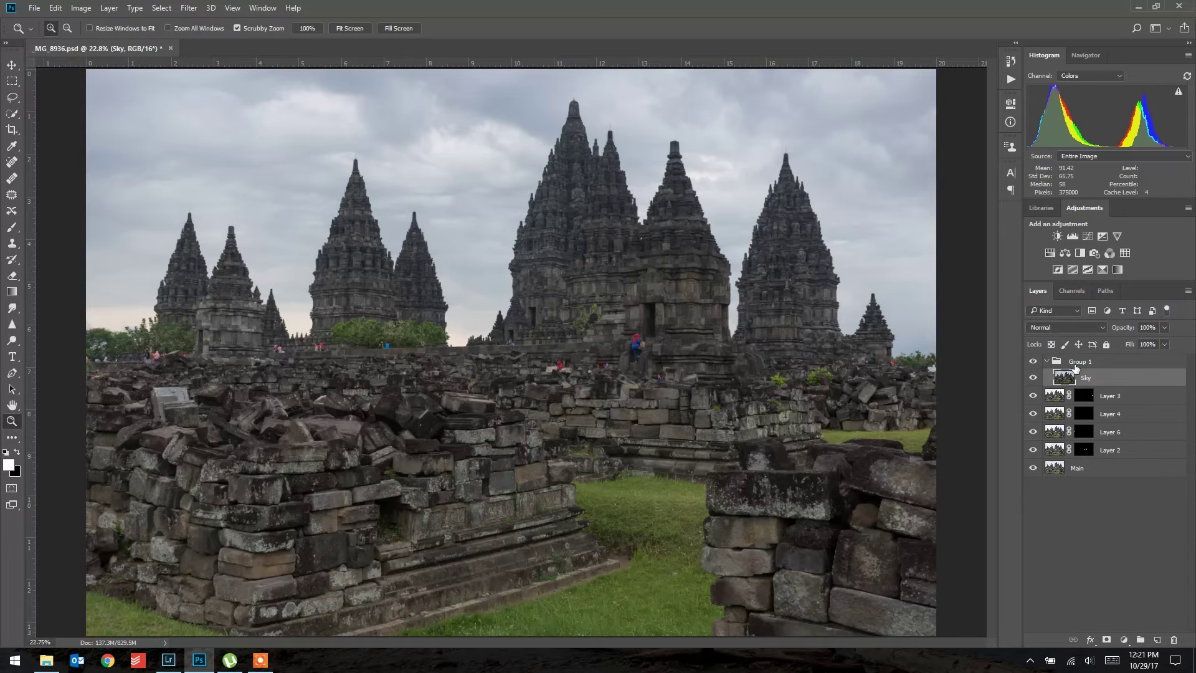
# Compare the green, red and blue channels of the Sky layer and duplicate the blue channel.
pyautogui.click(1070, 291)
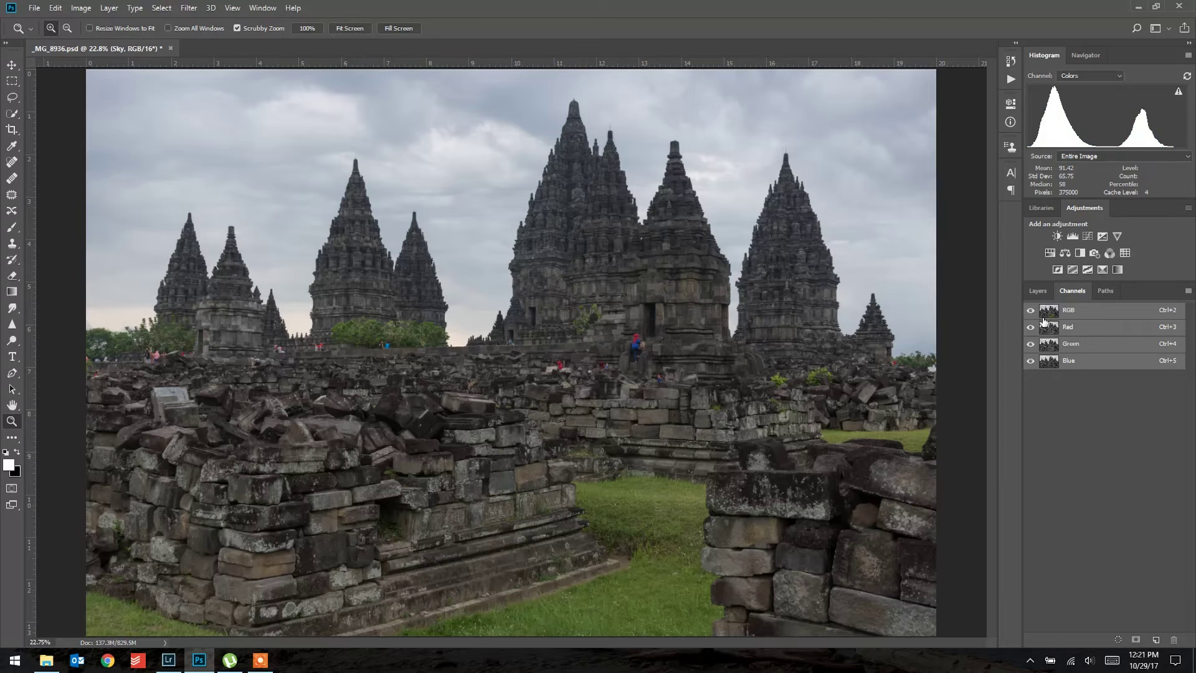
pyautogui.click(1051, 343)
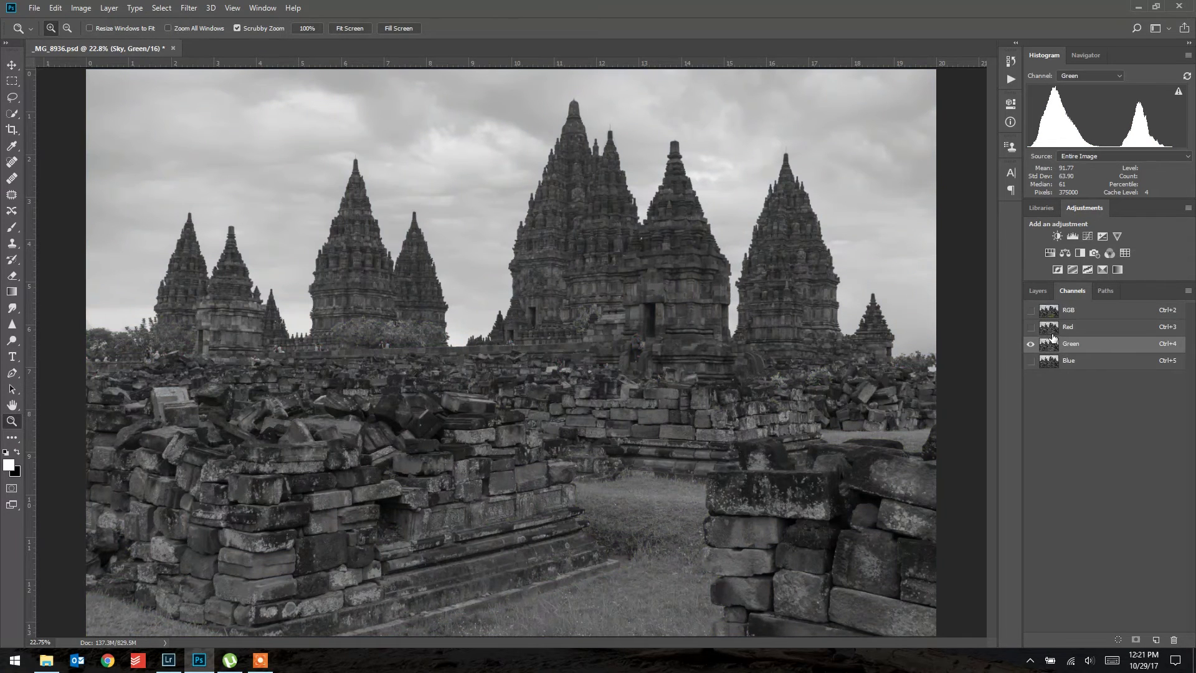
pyautogui.click(1052, 333)
pyautogui.click(1052, 360)
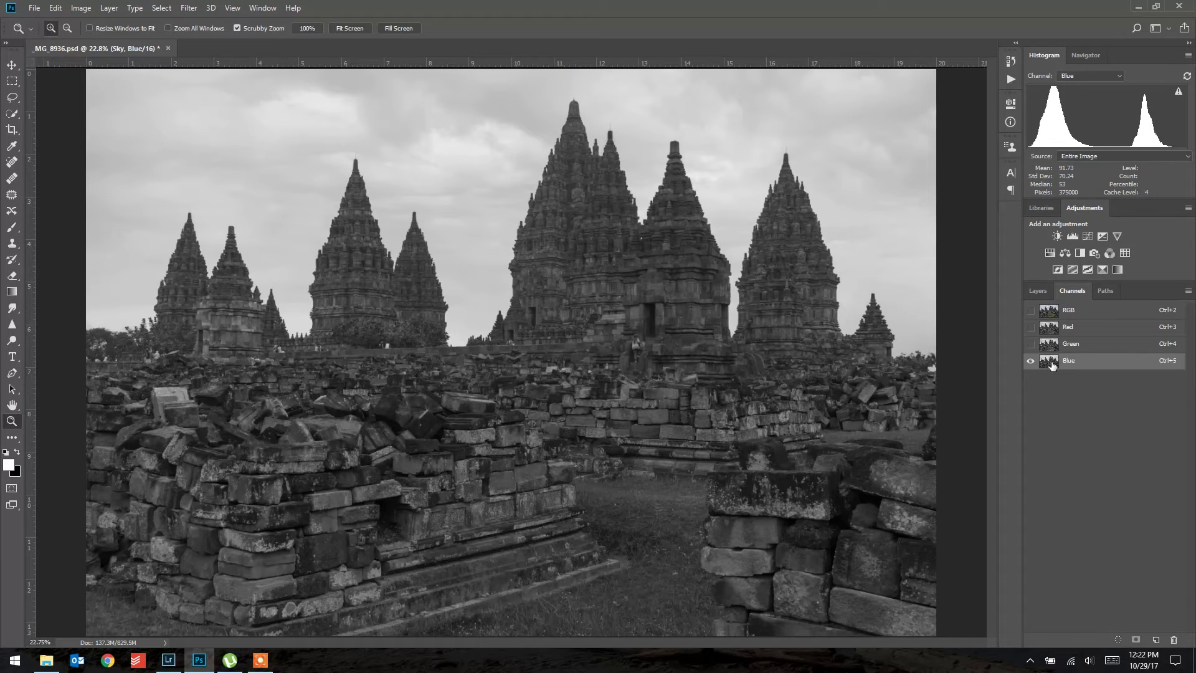
pyautogui.moveTo(1051, 365); pyautogui.dragTo(1156, 640)
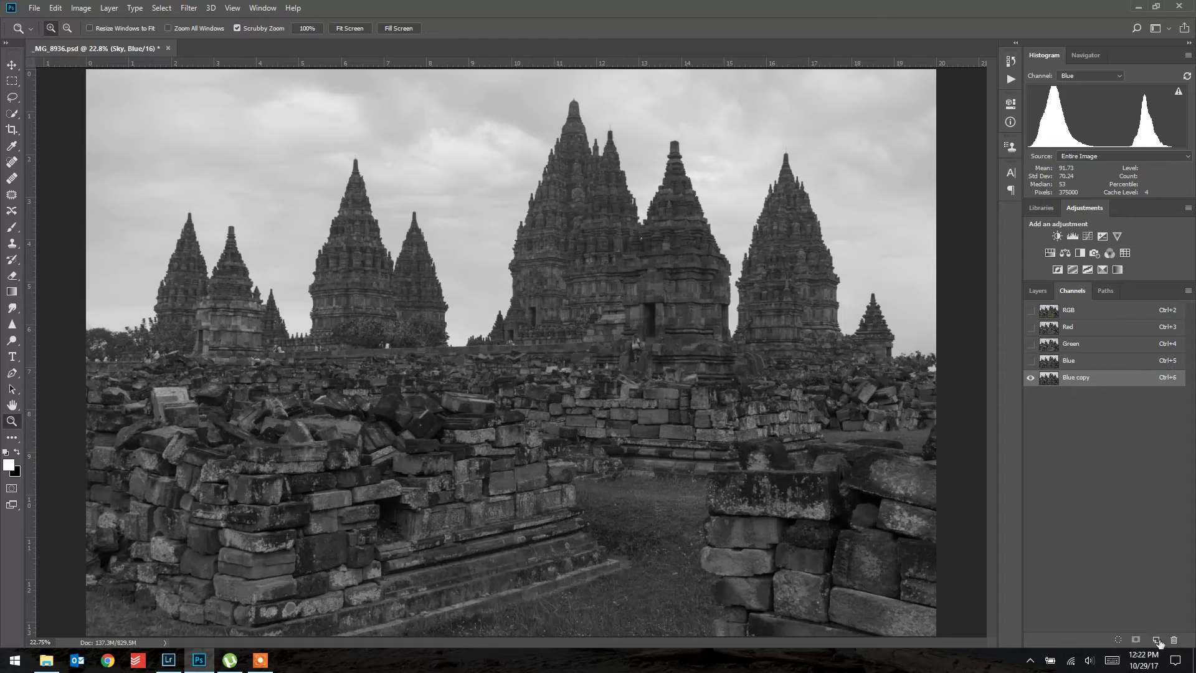
# Apply Curves to the Blue copy channel with black input 136 and white input 171 to separate white sky from black temples.
pyautogui.hotkey('ctrl', 'm')
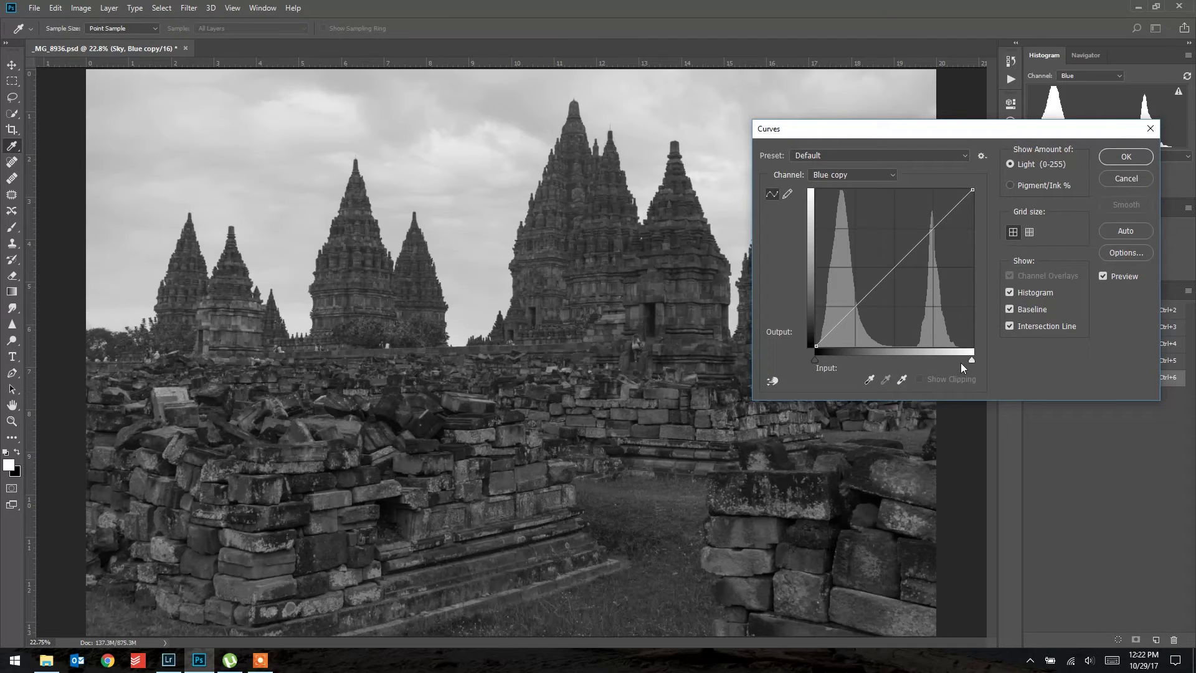
pyautogui.moveTo(969, 362); pyautogui.dragTo(933, 365)
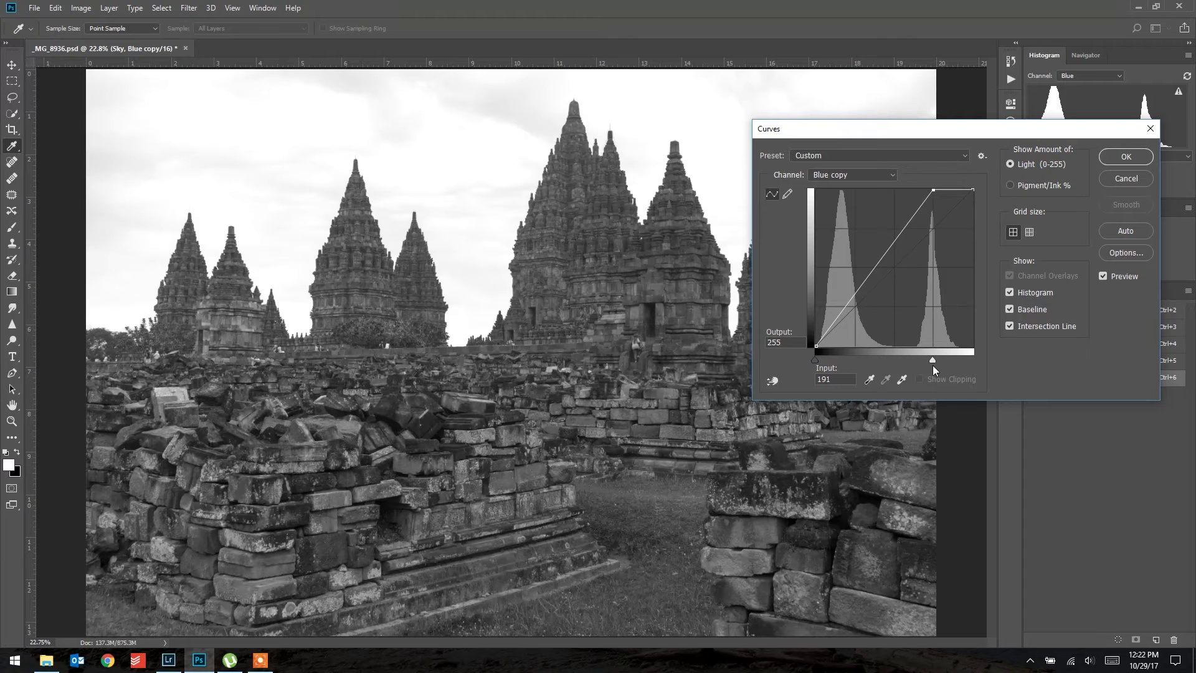
pyautogui.press('Tab')
pyautogui.moveTo(815, 360); pyautogui.dragTo(859, 364)
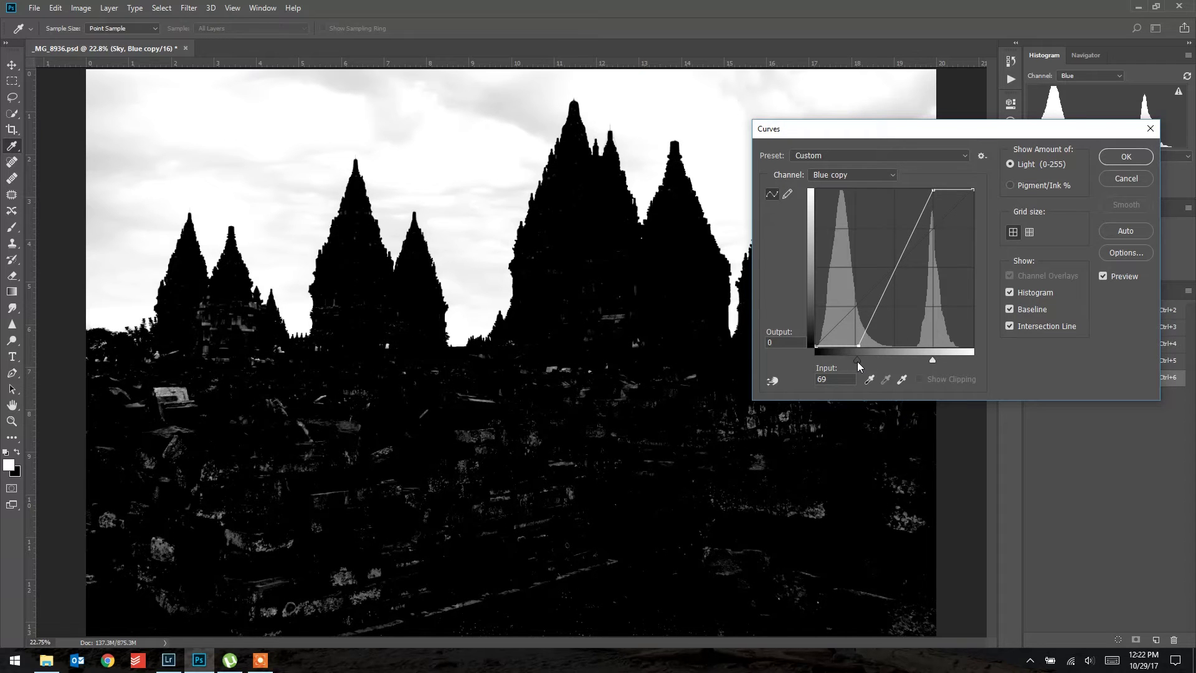
pyautogui.moveTo(859, 357); pyautogui.dragTo(844, 361)
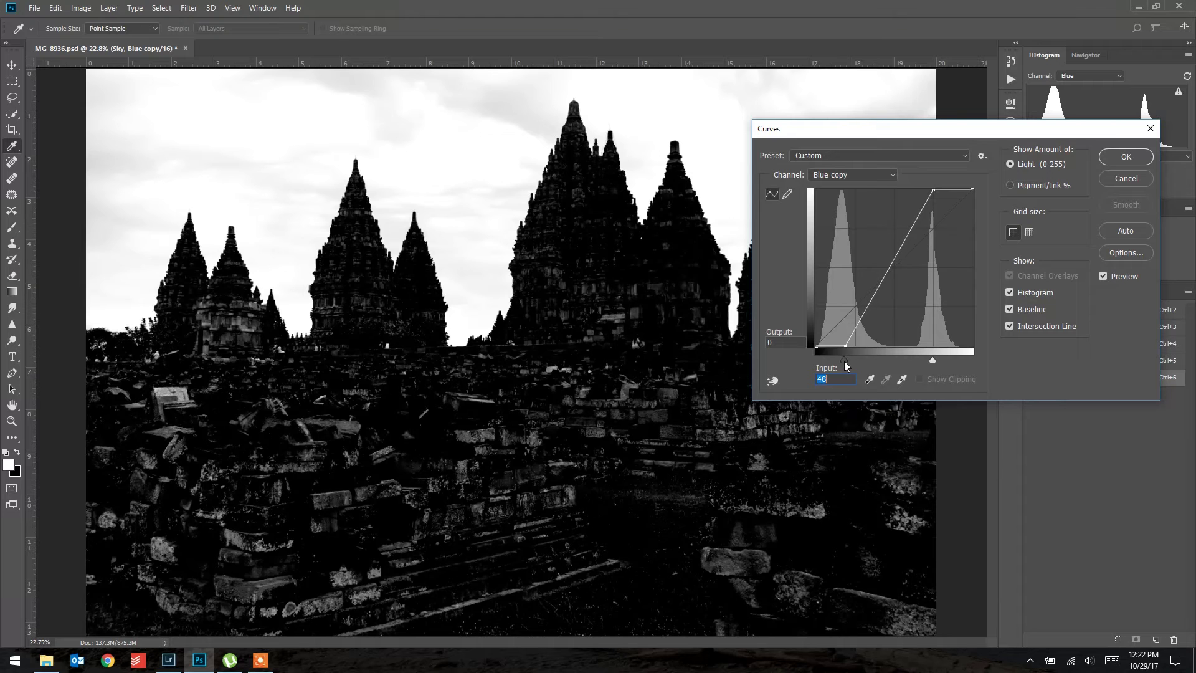
pyautogui.moveTo(843, 360); pyautogui.dragTo(854, 361)
pyautogui.click(933, 361)
pyautogui.moveTo(925, 361); pyautogui.dragTo(921, 361)
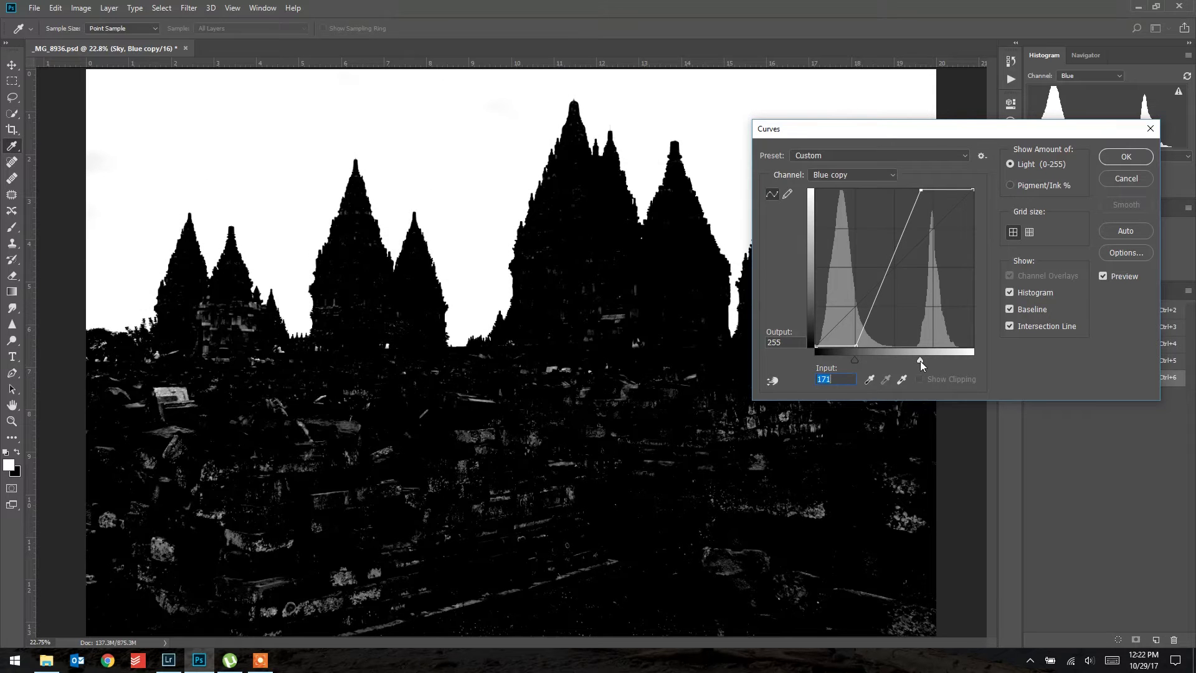
pyautogui.moveTo(858, 359); pyautogui.dragTo(899, 362)
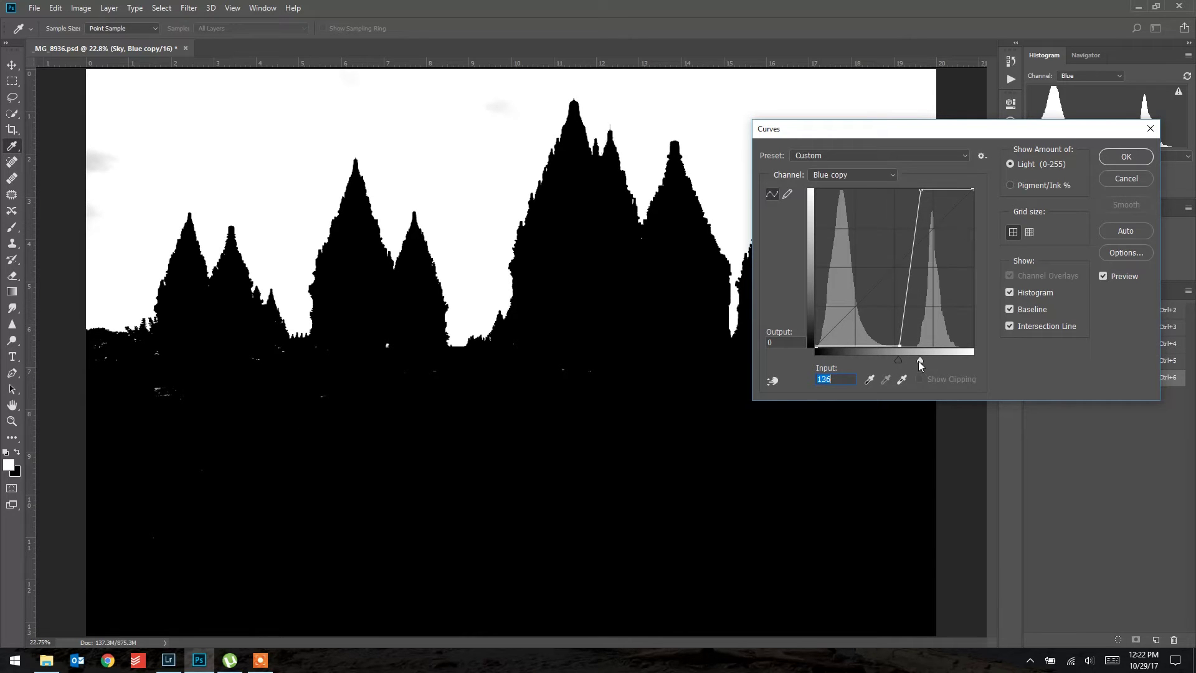
pyautogui.press('z')
pyautogui.click(1142, 156)
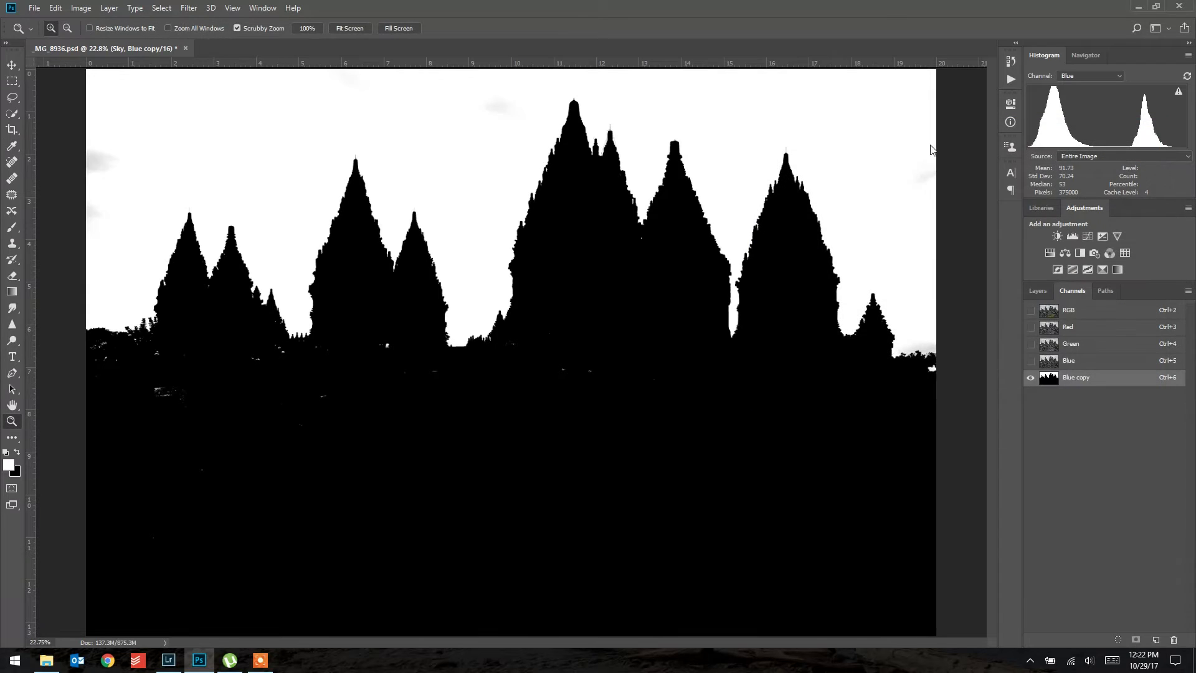
# Load the Blue copy channel as a selection, mask Group 1 with it, and check the edges of the small temple.
pyautogui.keyDown('ctrl'); pyautogui.click(1050, 379); pyautogui.keyUp('ctrl')
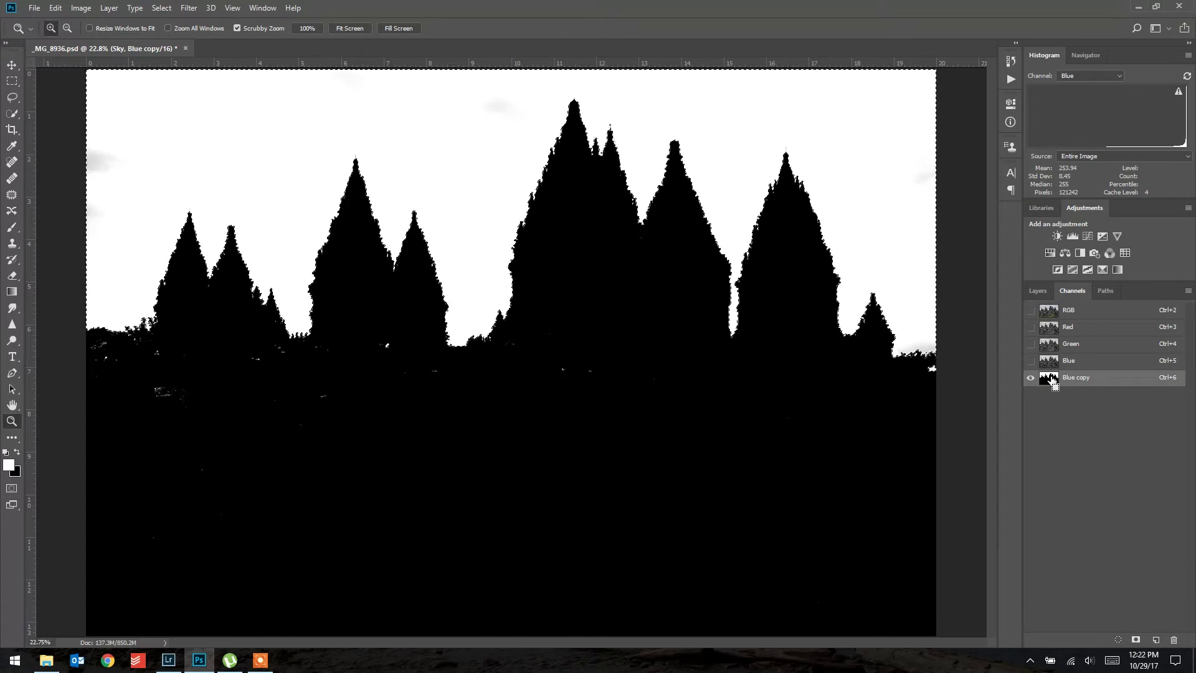
pyautogui.click(1037, 291)
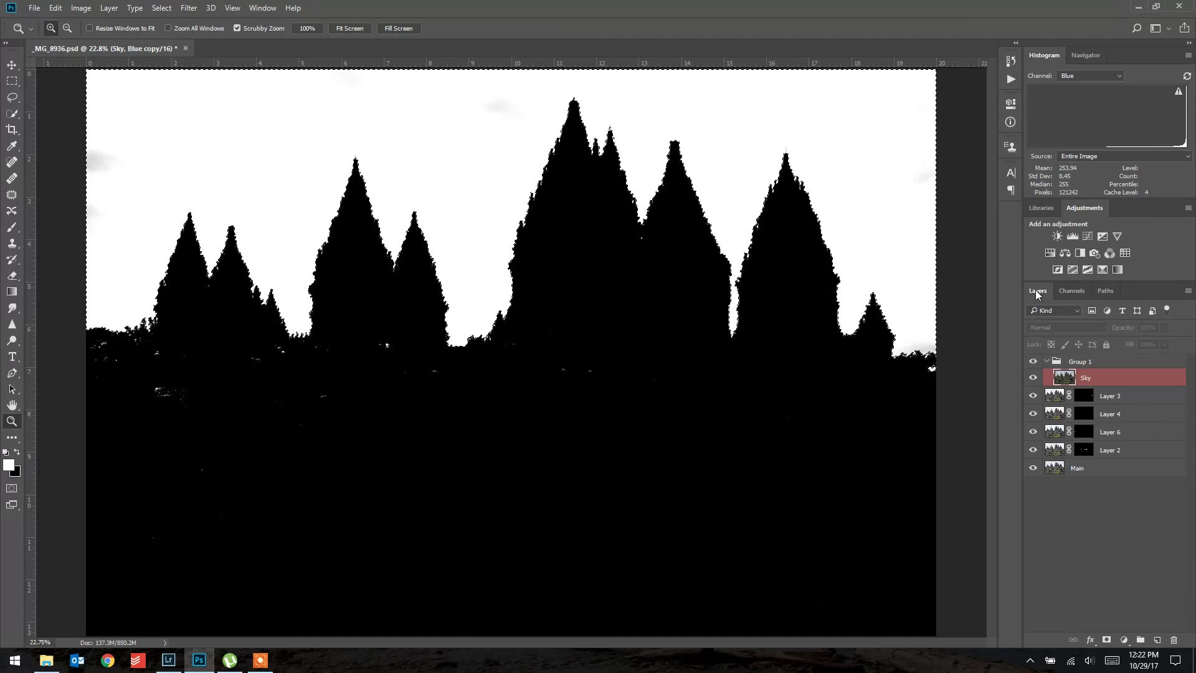
pyautogui.click(1083, 363)
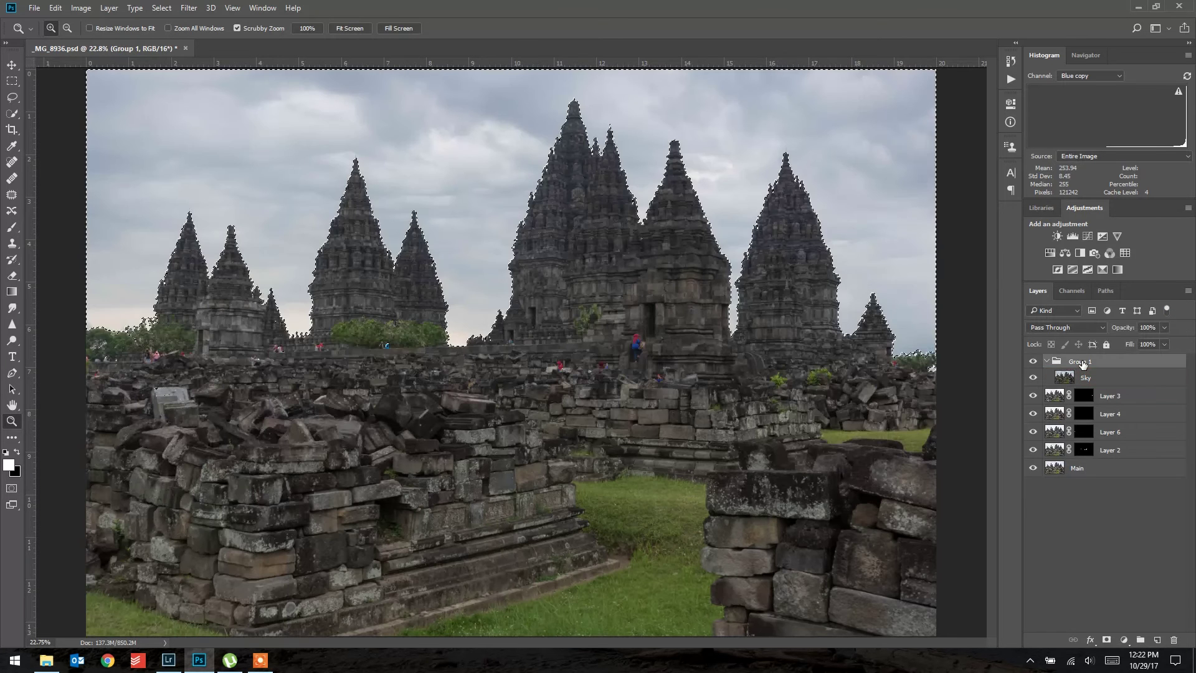
pyautogui.click(1106, 640)
pyautogui.moveTo(948, 360); pyautogui.dragTo(986, 356)
pyautogui.scroll(3, 696, 334)
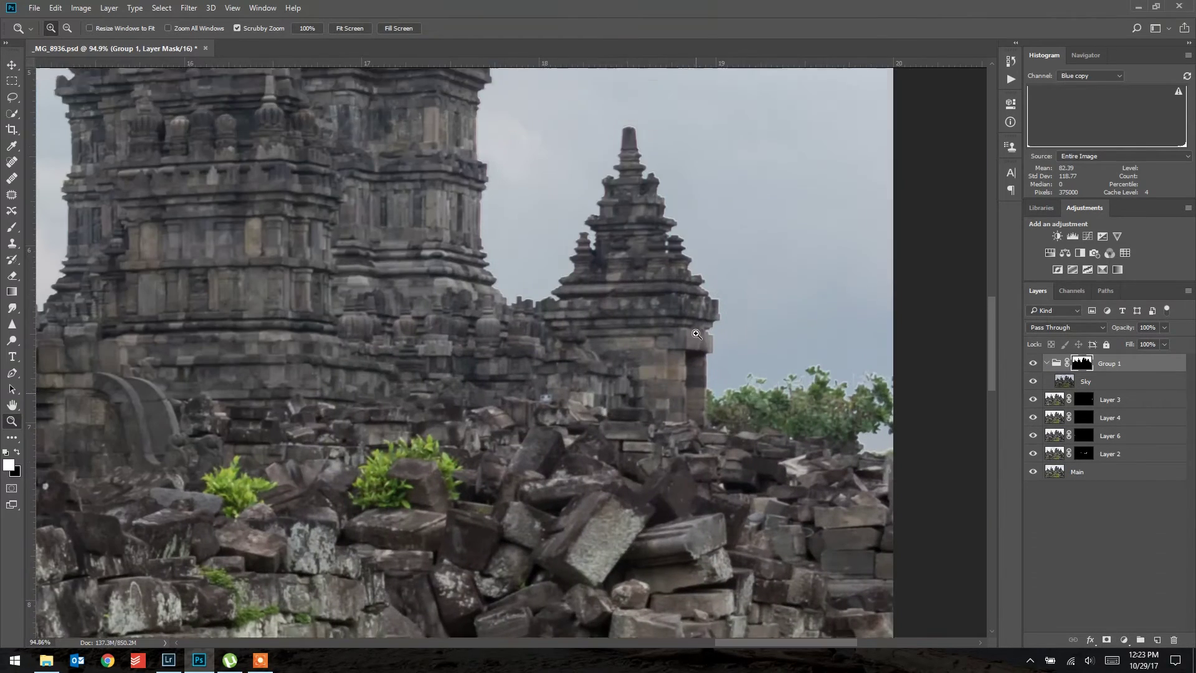
pyautogui.click(505, 246)
pyautogui.click(504, 246)
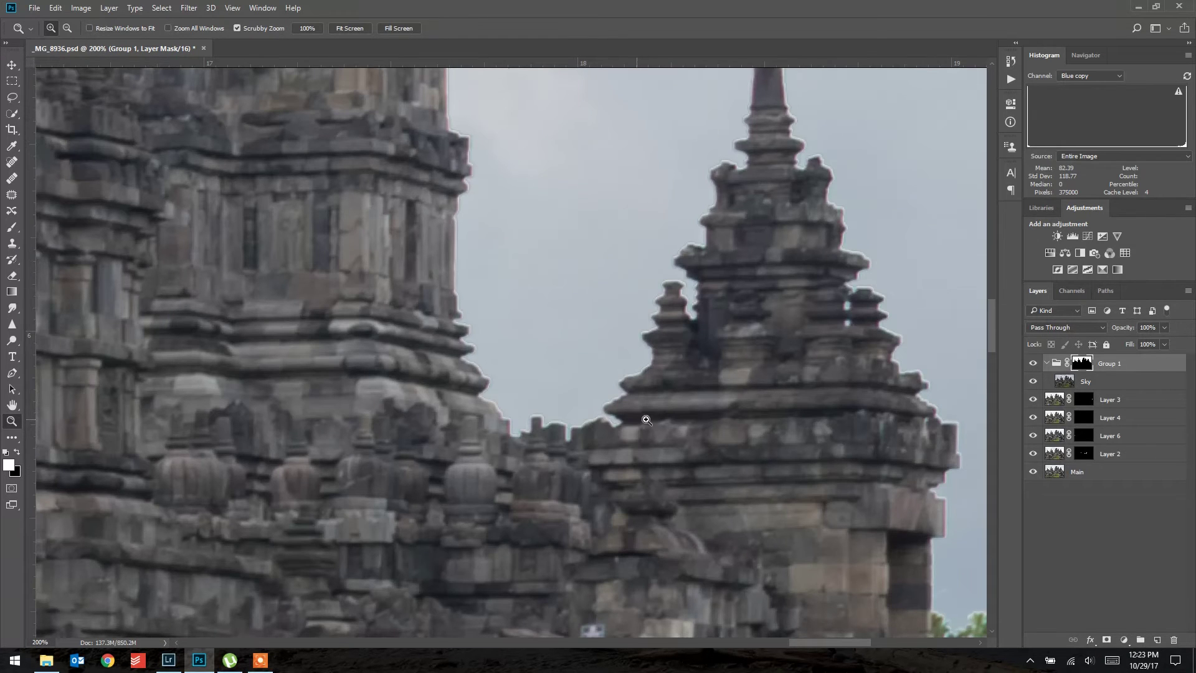
# Delete the layer mask of Group 1 and the Blue copy channel, comparing the image with the group hidden and shown.
pyautogui.moveTo(1086, 367); pyautogui.dragTo(1174, 641)
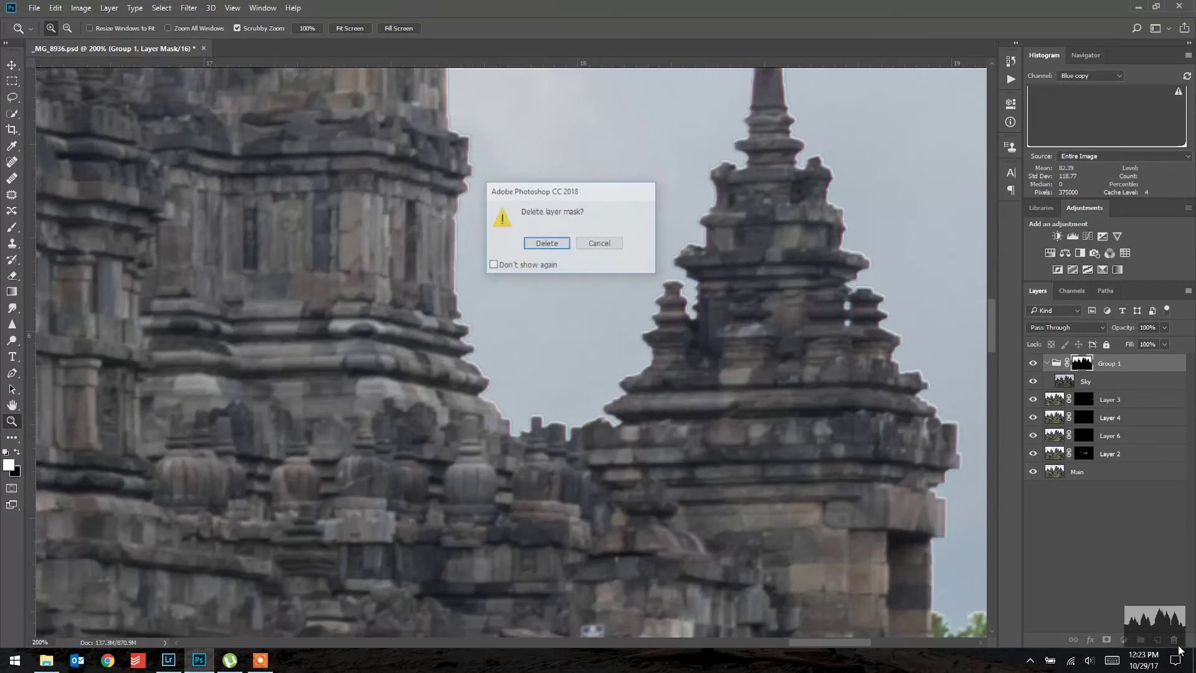
pyautogui.click(547, 244)
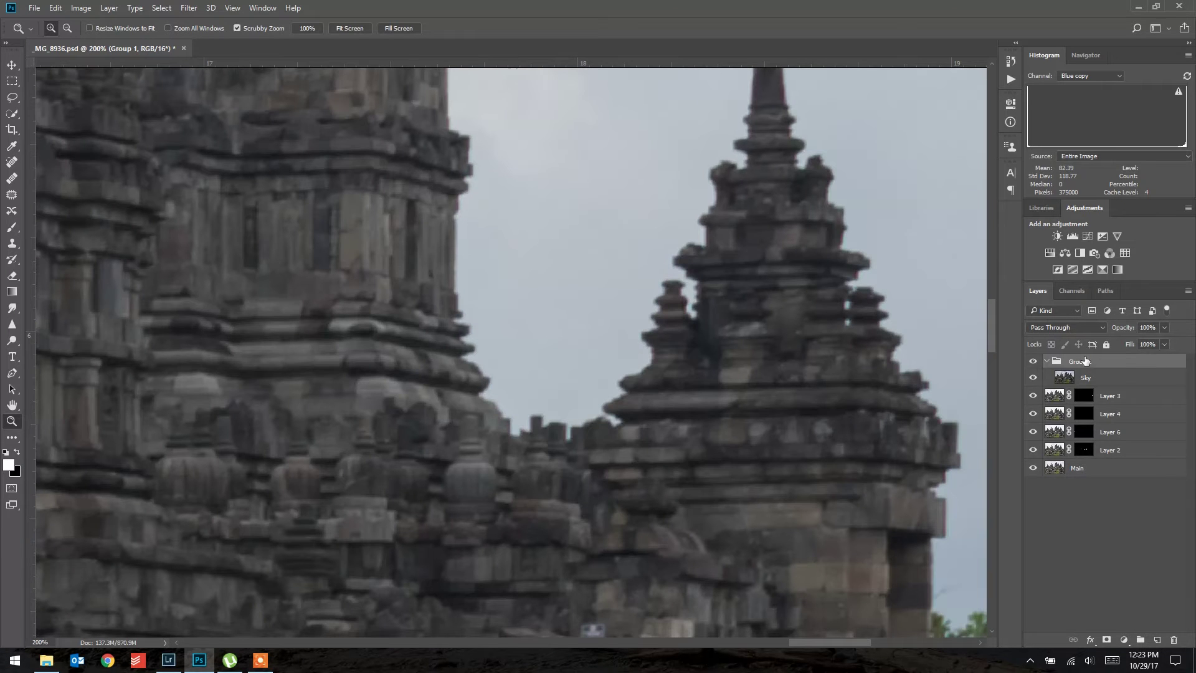
pyautogui.click(1033, 361)
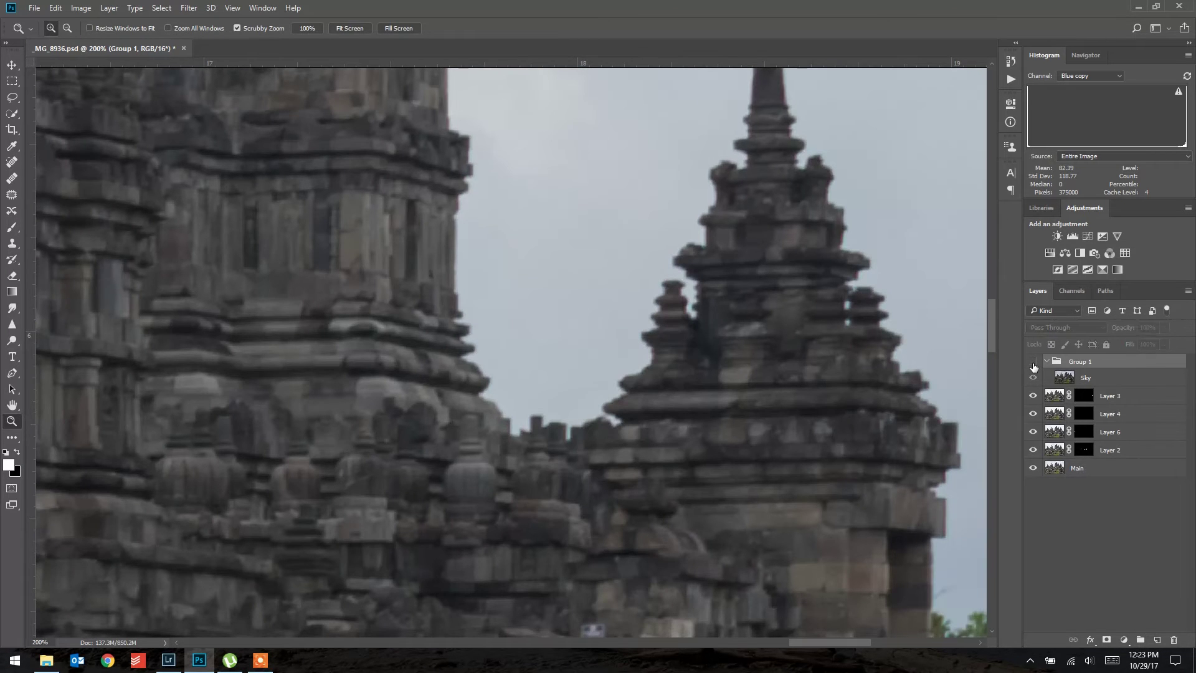
pyautogui.click(1033, 362)
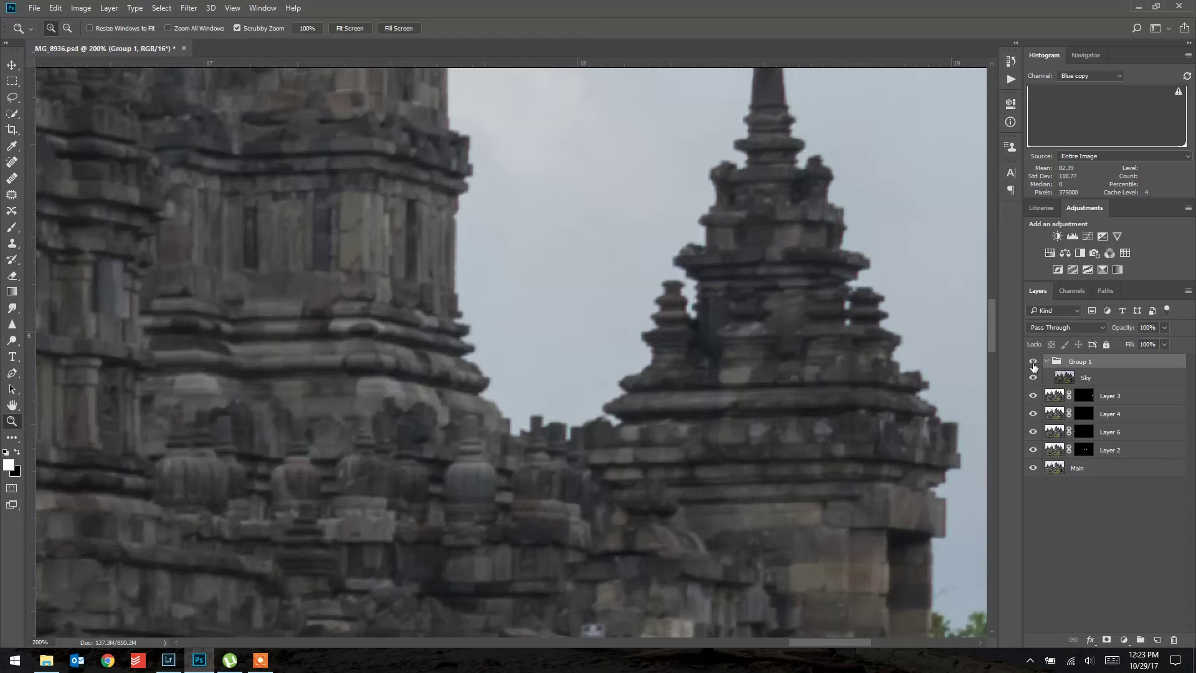
pyautogui.click(1071, 291)
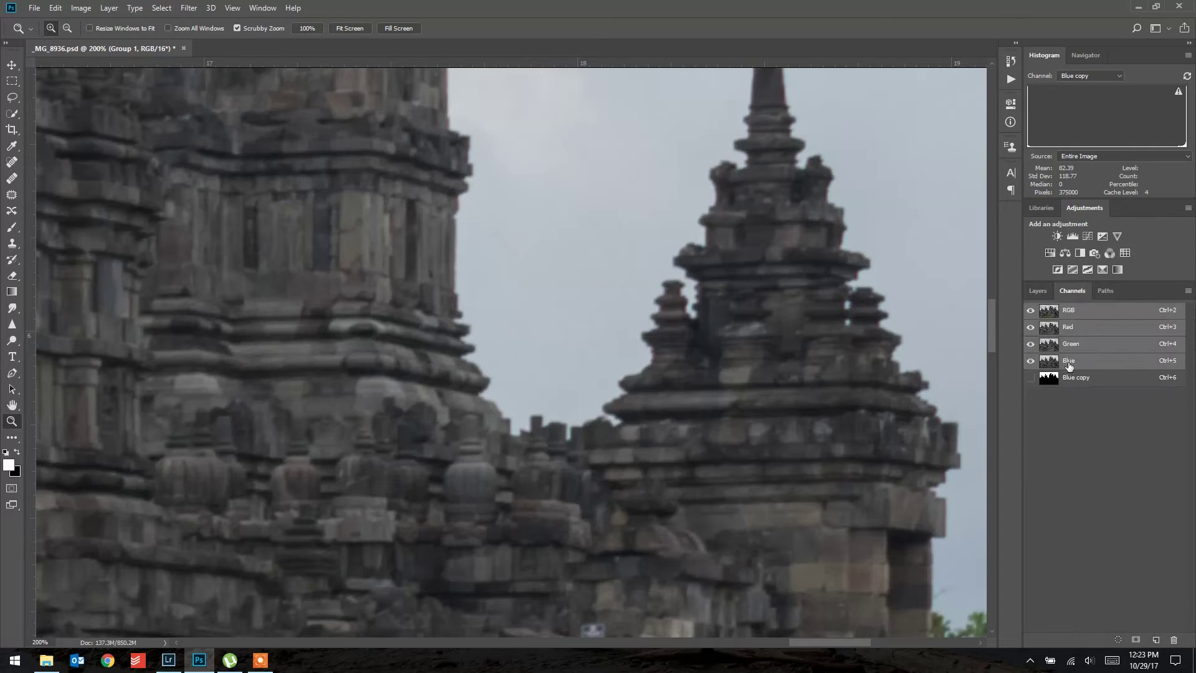
pyautogui.moveTo(1063, 378); pyautogui.dragTo(1171, 640)
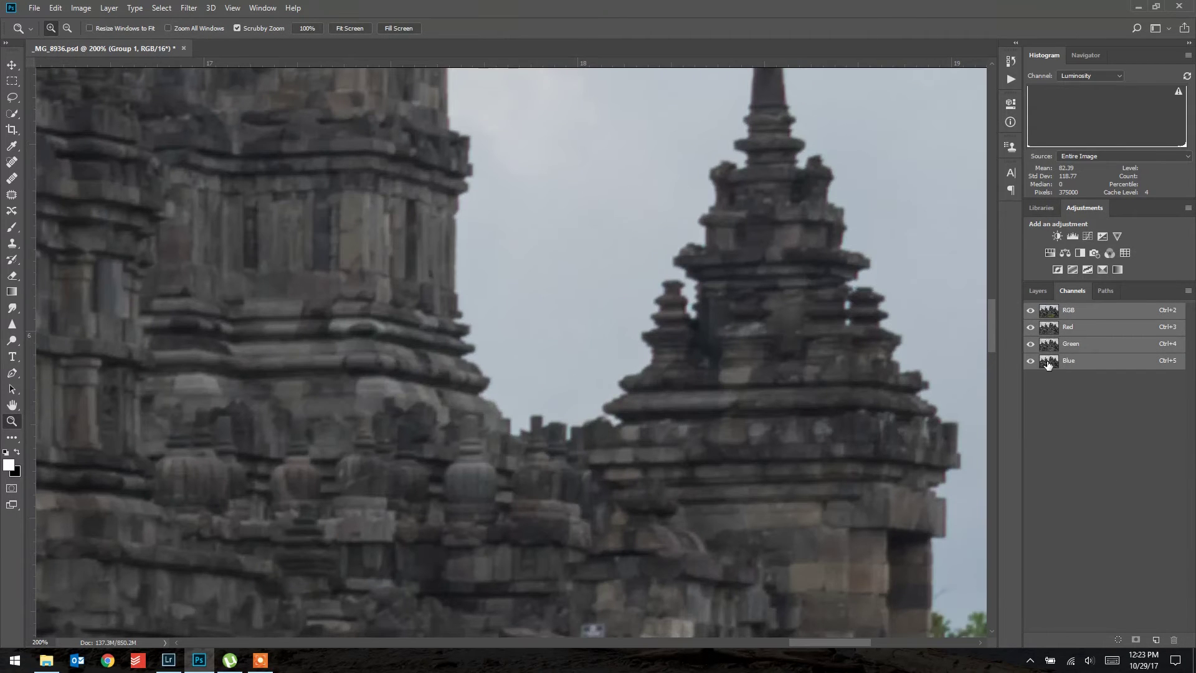
# Duplicate the blue channel and apply Curves to the copy with black input 47 and white input 204.
pyautogui.moveTo(1048, 365); pyautogui.dragTo(1156, 642)
pyautogui.hotkey('ctrl', 'm')
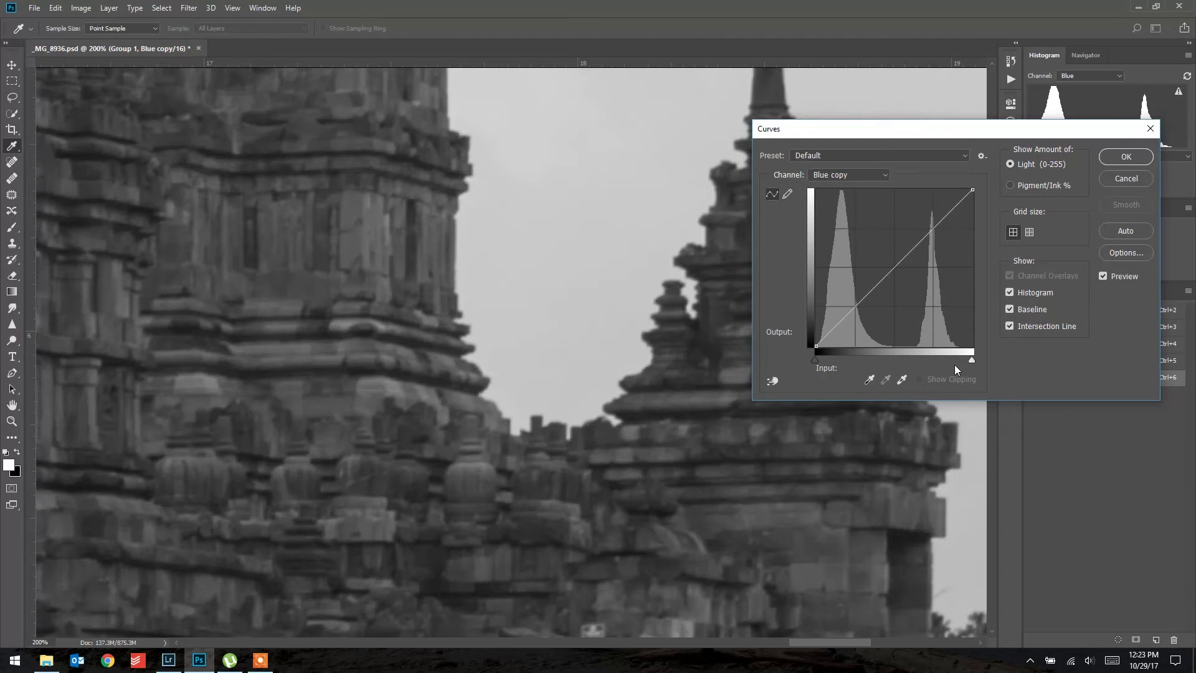
pyautogui.moveTo(971, 360); pyautogui.dragTo(941, 362)
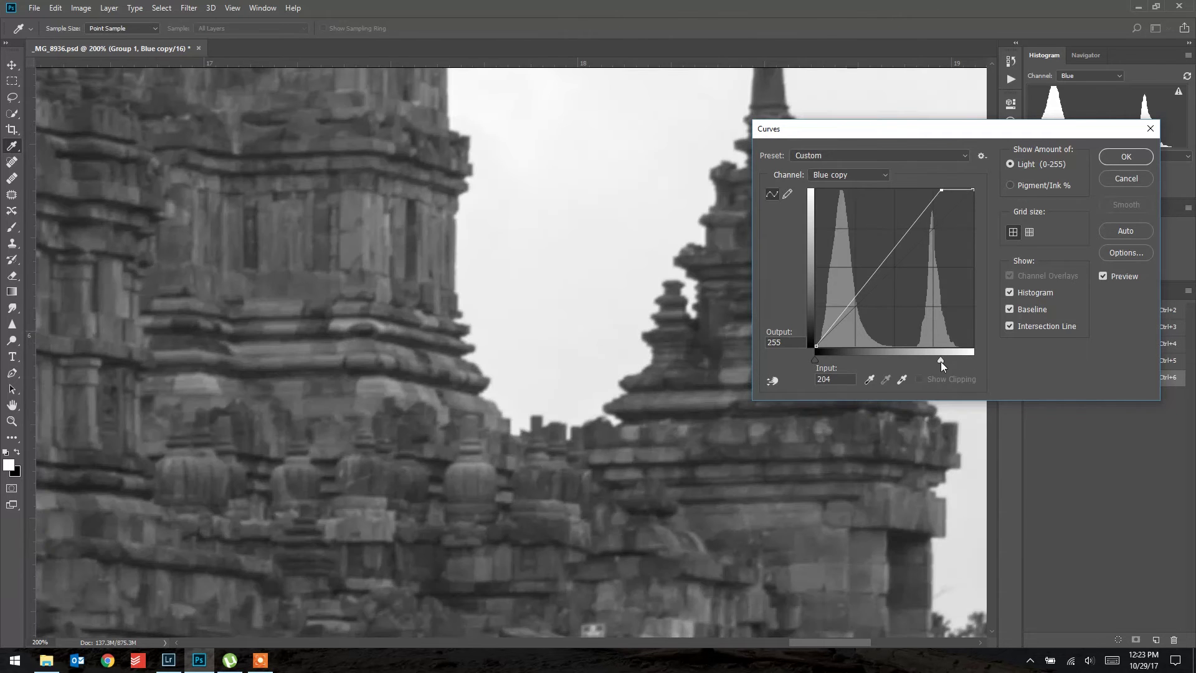
pyautogui.moveTo(815, 360); pyautogui.dragTo(844, 360)
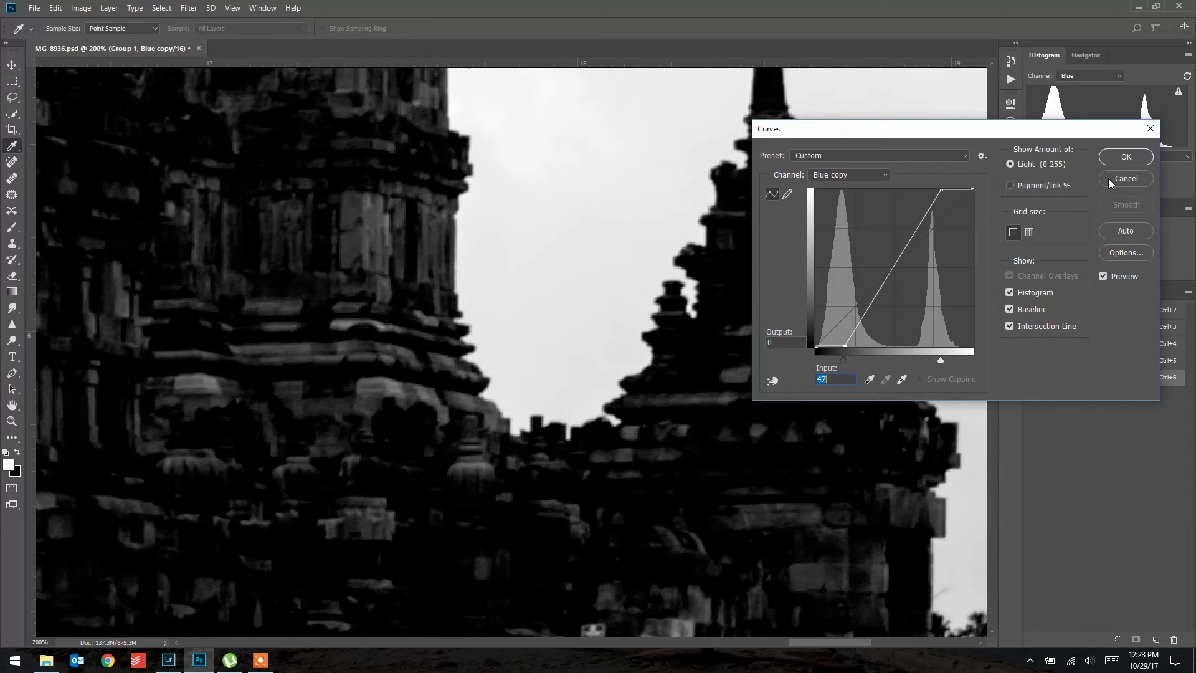
pyautogui.click(1124, 164)
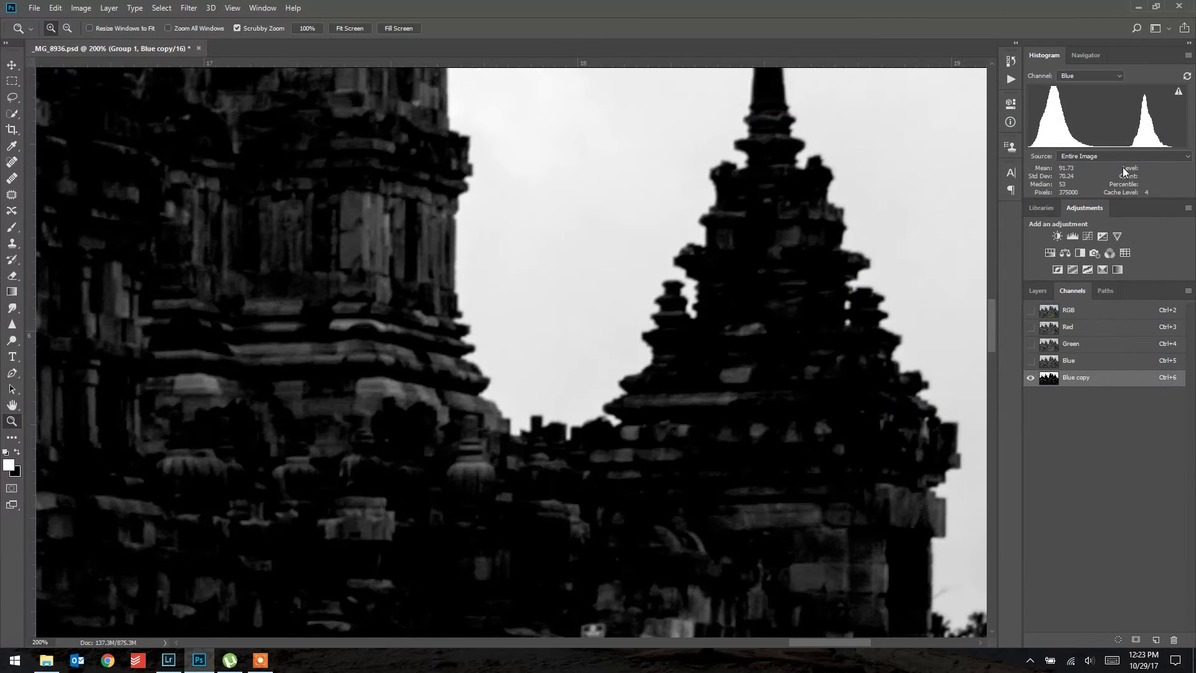
# Load the Blue copy channel as a selection and add it to Group 1 as a layer mask in the RGB view.
pyautogui.keyDown('ctrl'); pyautogui.click(1054, 379); pyautogui.keyUp('ctrl')
pyautogui.click(1038, 290)
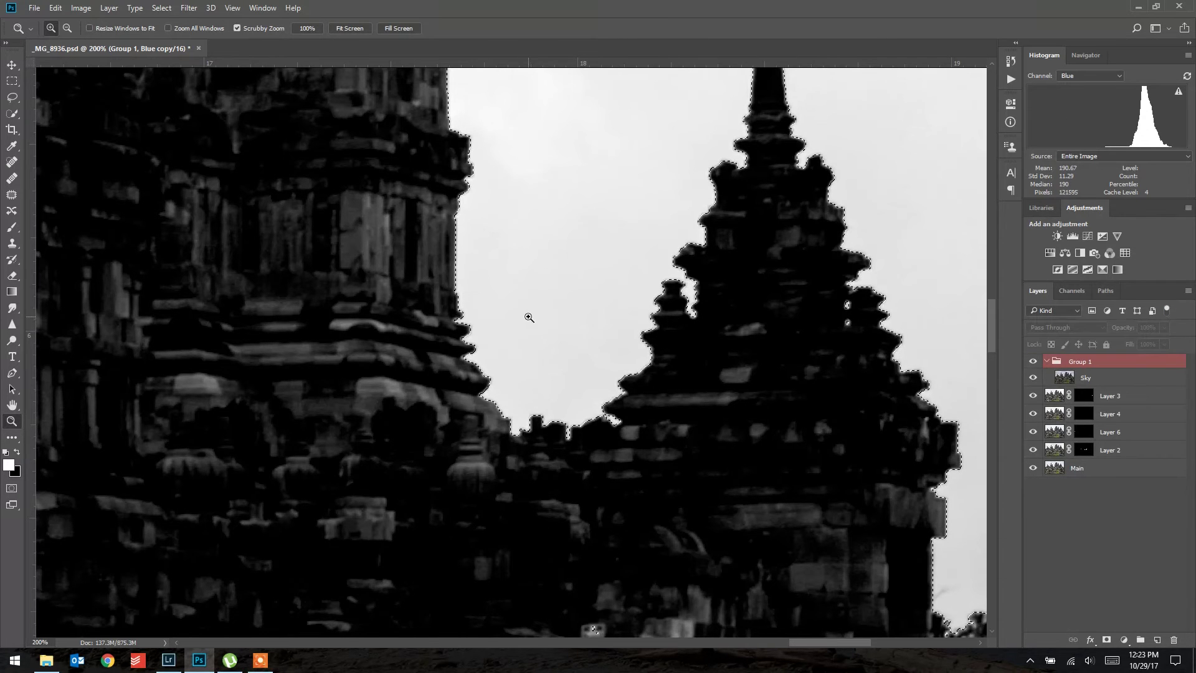
pyautogui.click(337, 25)
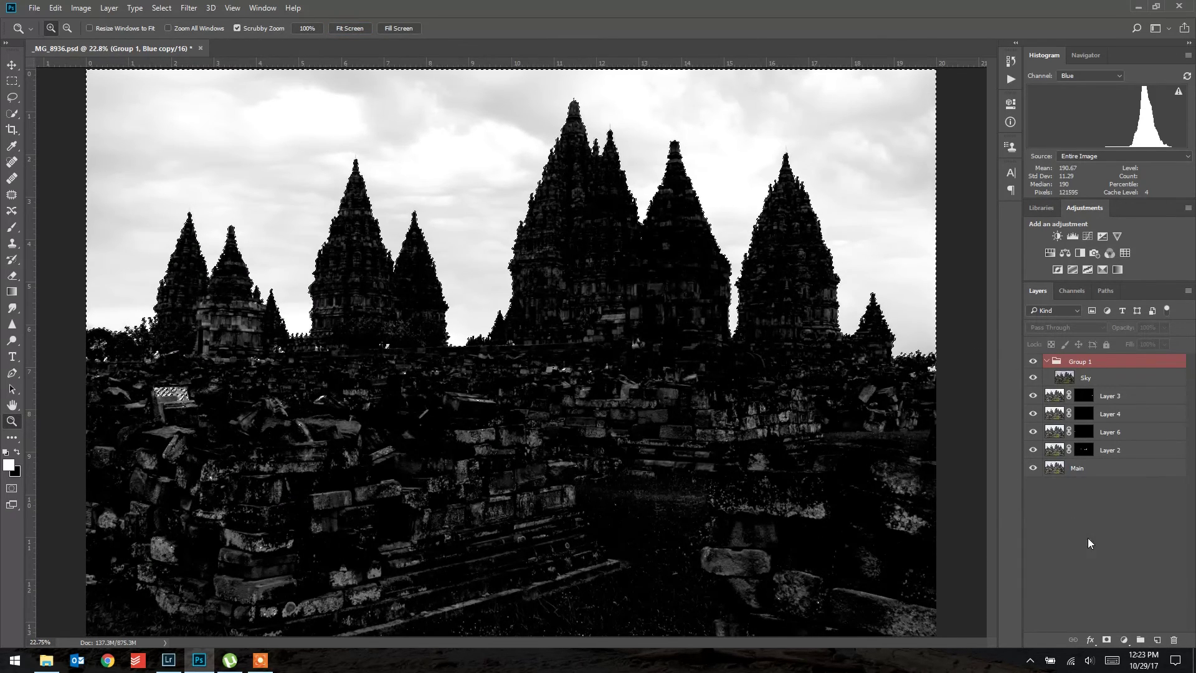
pyautogui.hotkey('ctrl', '2')
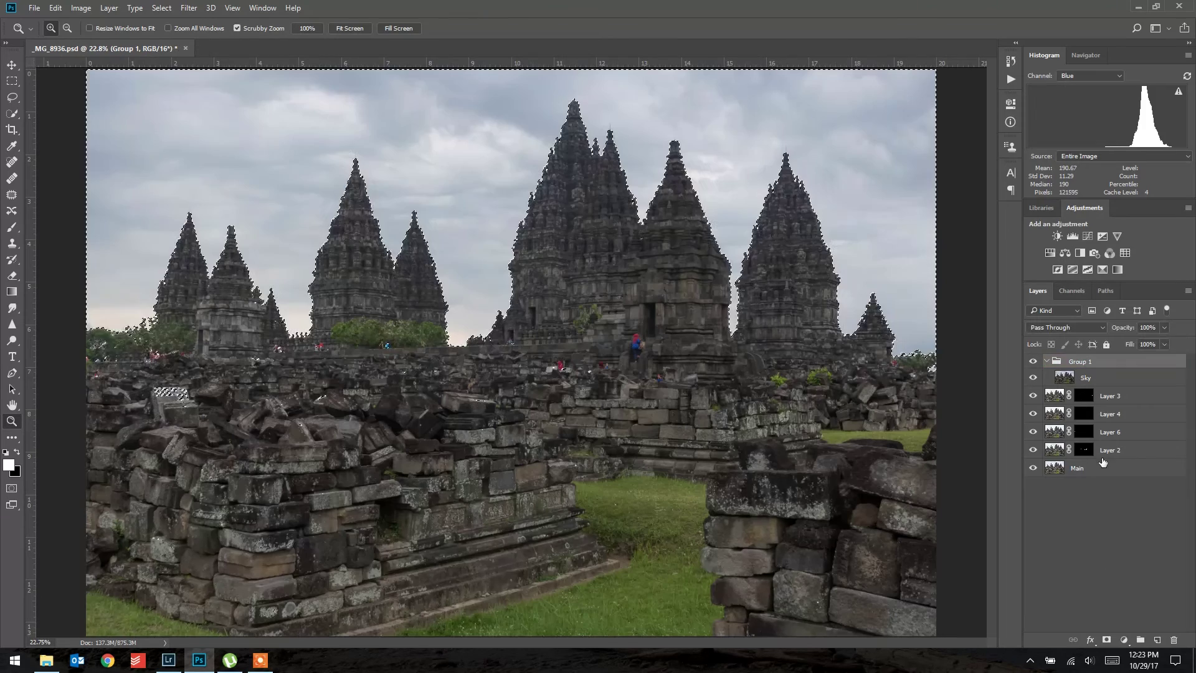
pyautogui.click(1107, 640)
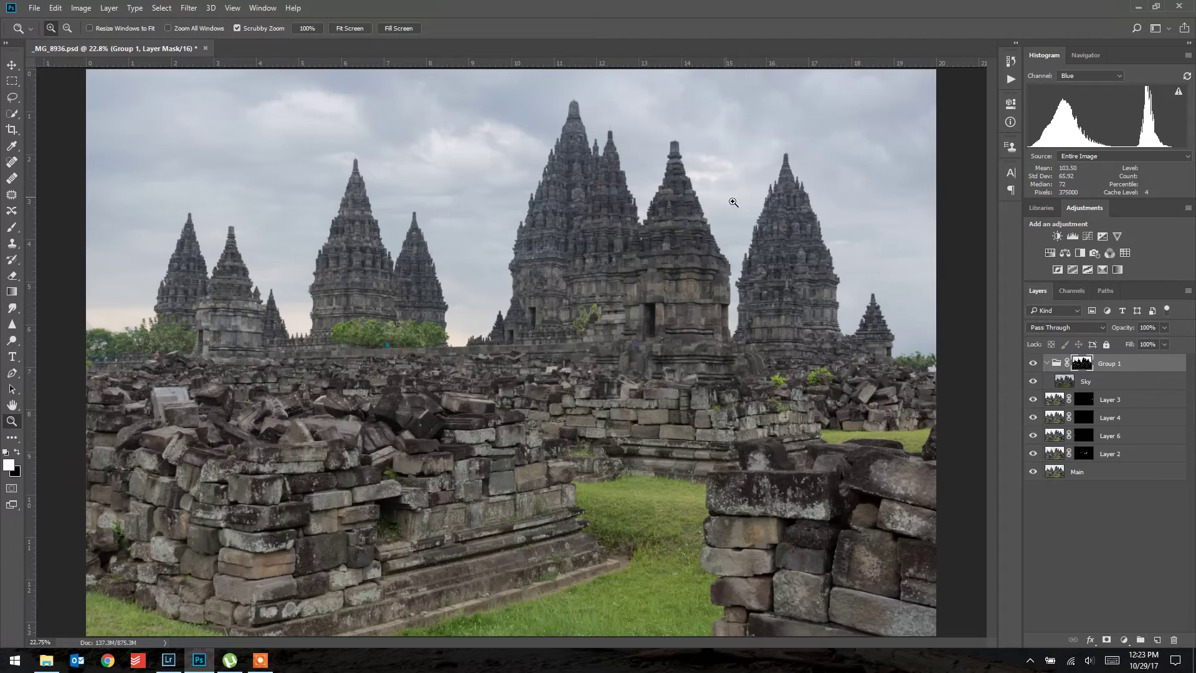
# Inspect the masked edges between the sky and the large temple at 200% magnification.
pyautogui.click(806, 216)
pyautogui.click(805, 216)
pyautogui.click(805, 216)
pyautogui.click(805, 215)
pyautogui.click(805, 216)
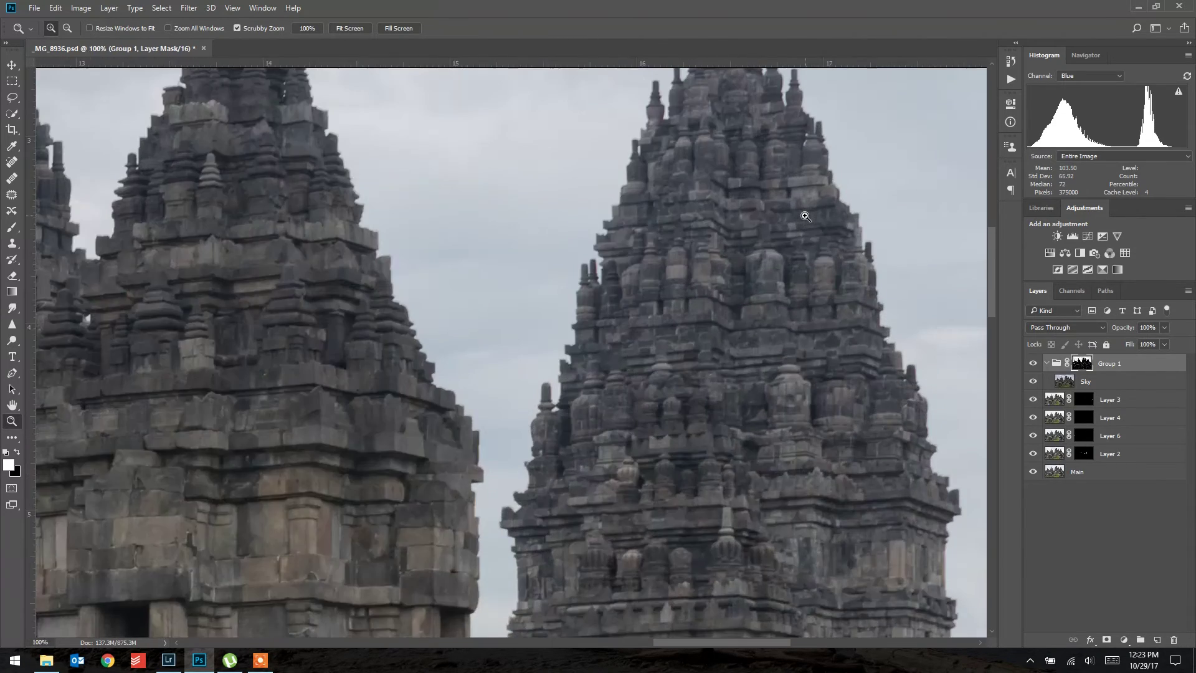
pyautogui.click(805, 216)
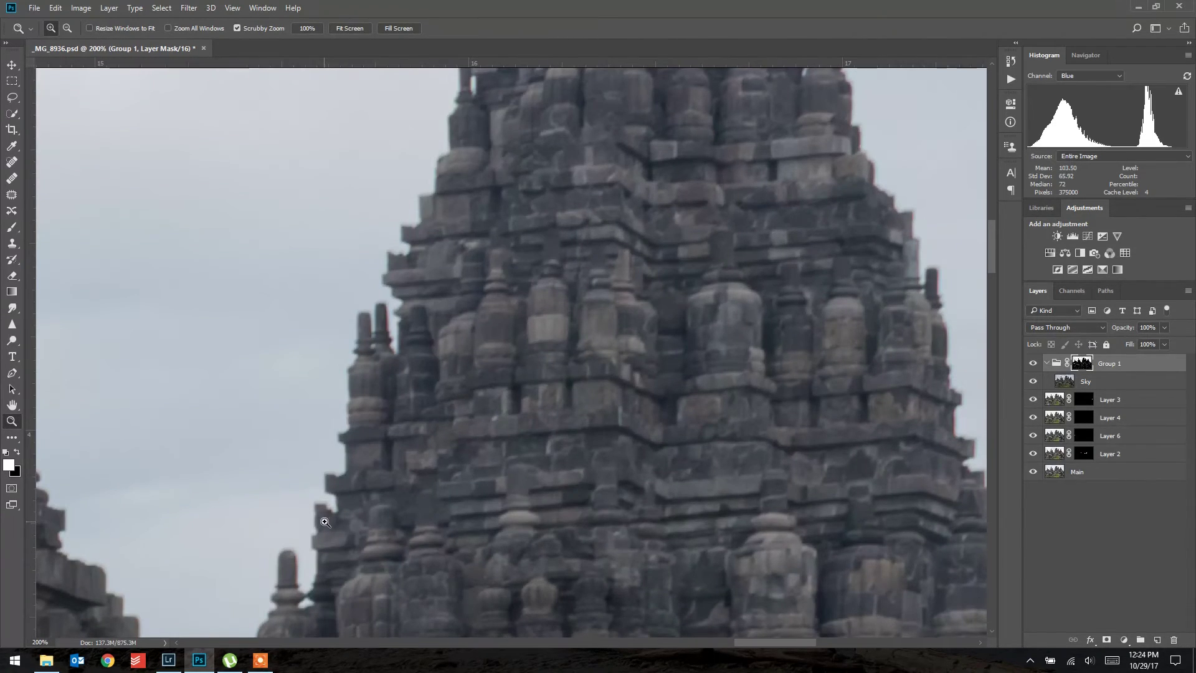
pyautogui.click(401, 27)
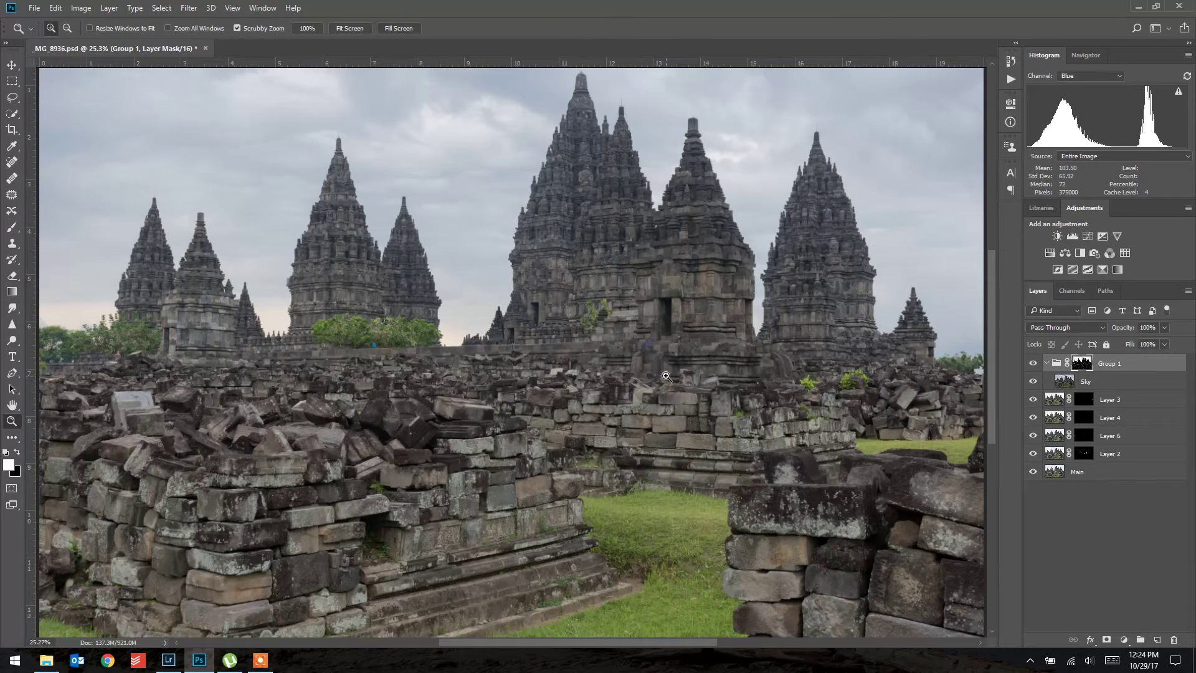
# Examine the base of the central temple and the surrounding ruins for leftover visitor traces from the Sky layer.
pyautogui.click(640, 353)
pyautogui.click(640, 353)
pyautogui.click(642, 349)
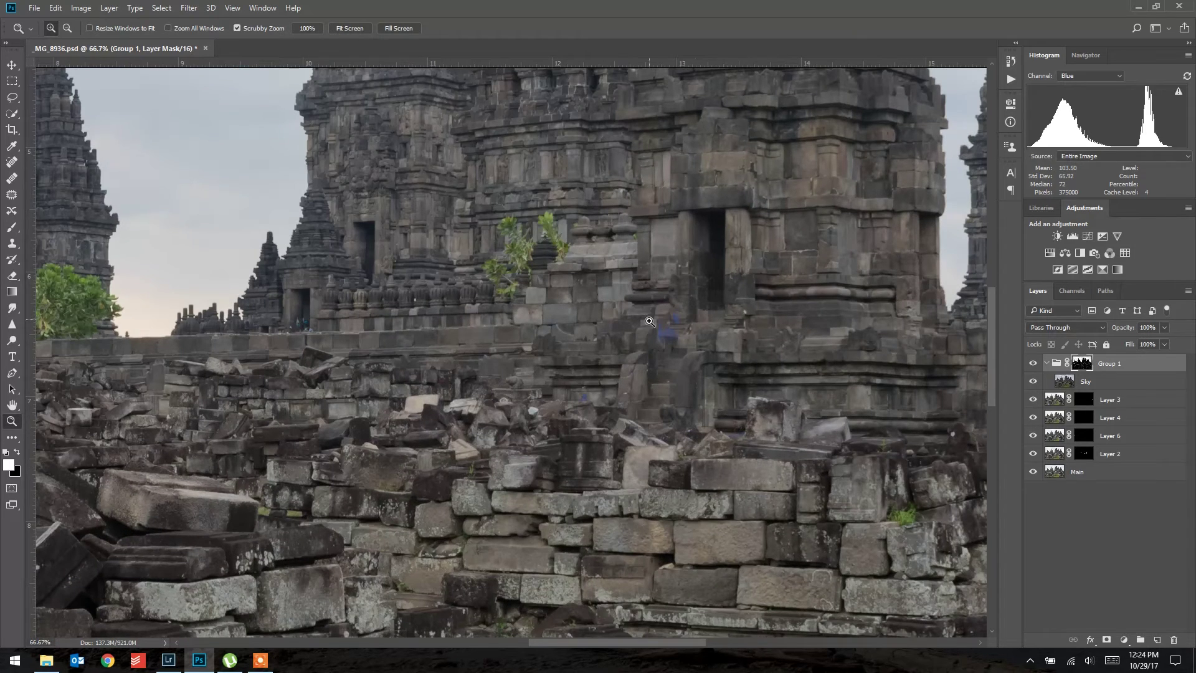
pyautogui.scroll(-3, 651, 336)
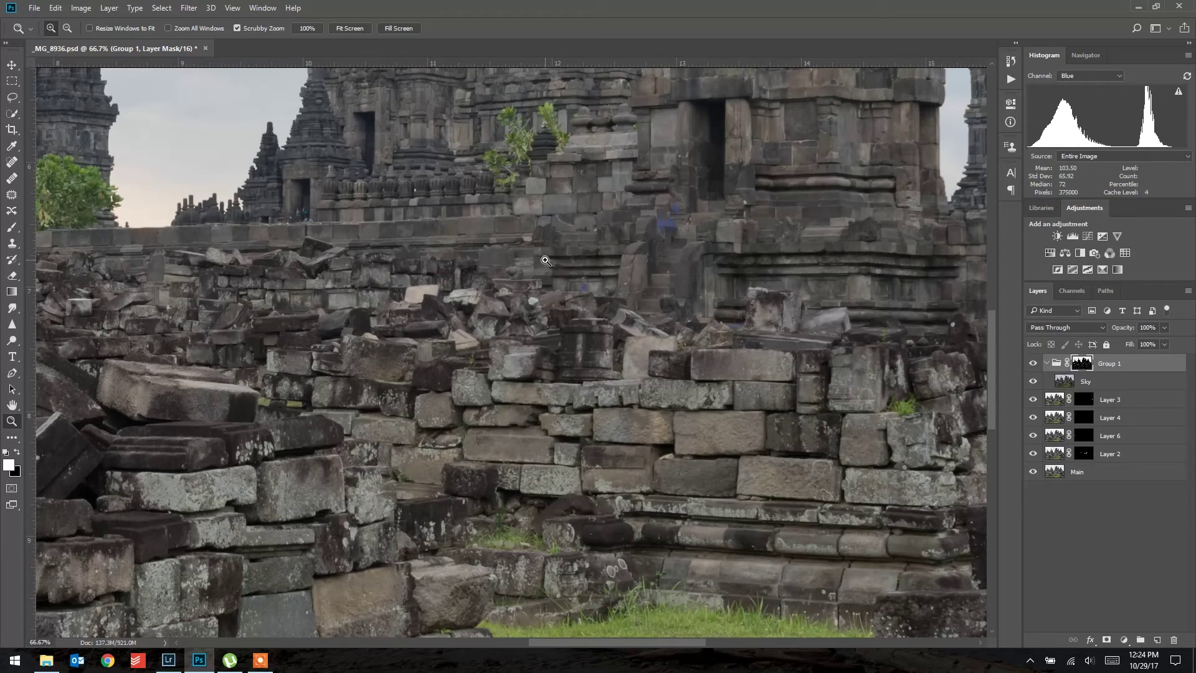
pyautogui.keyDown('alt'); pyautogui.click(413, 217); pyautogui.keyUp('alt')
pyautogui.keyDown('alt'); pyautogui.click(414, 217); pyautogui.keyUp('alt')
pyautogui.keyDown('alt'); pyautogui.click(414, 217); pyautogui.keyUp('alt')
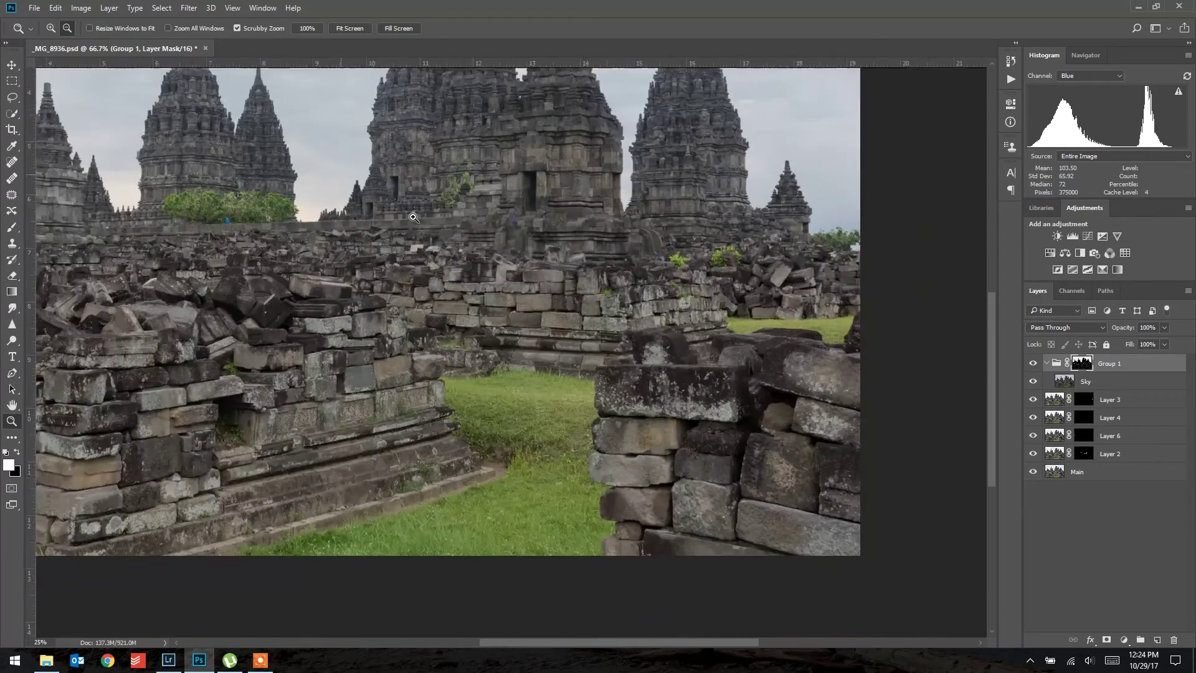
pyautogui.click(413, 217)
pyautogui.click(353, 28)
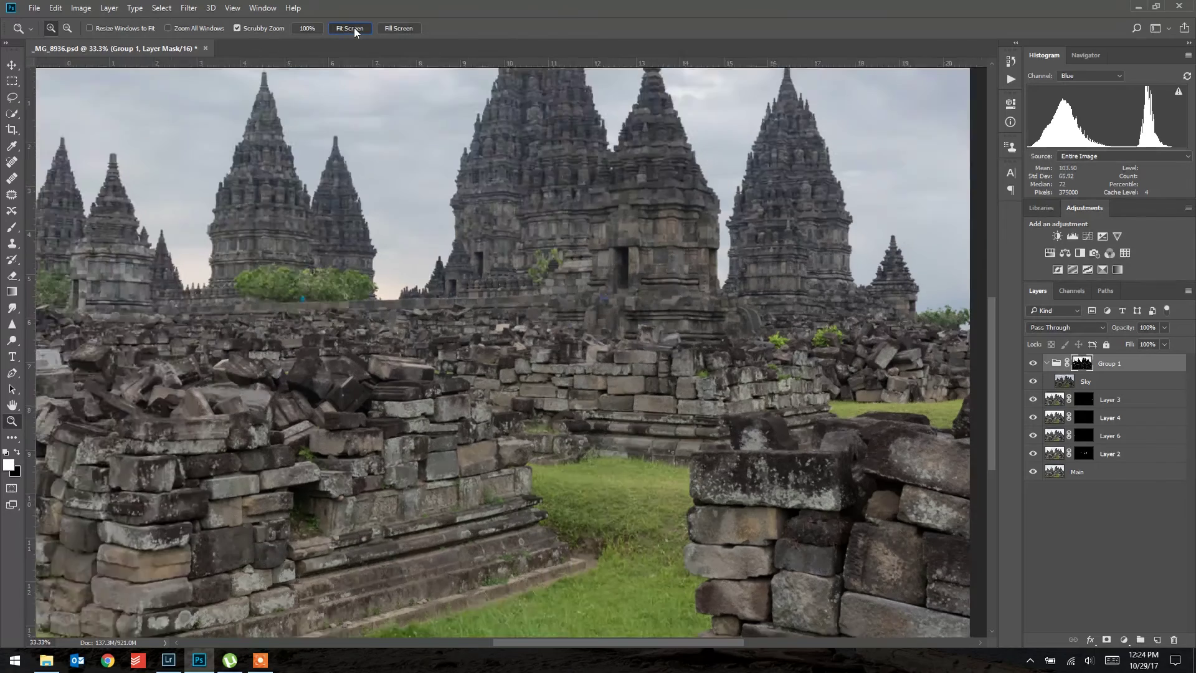
# Toggle the visibility of Group 1 and the Sky layer to compare the photo with and without the darker sky.
pyautogui.click(1033, 364)
pyautogui.click(1033, 364)
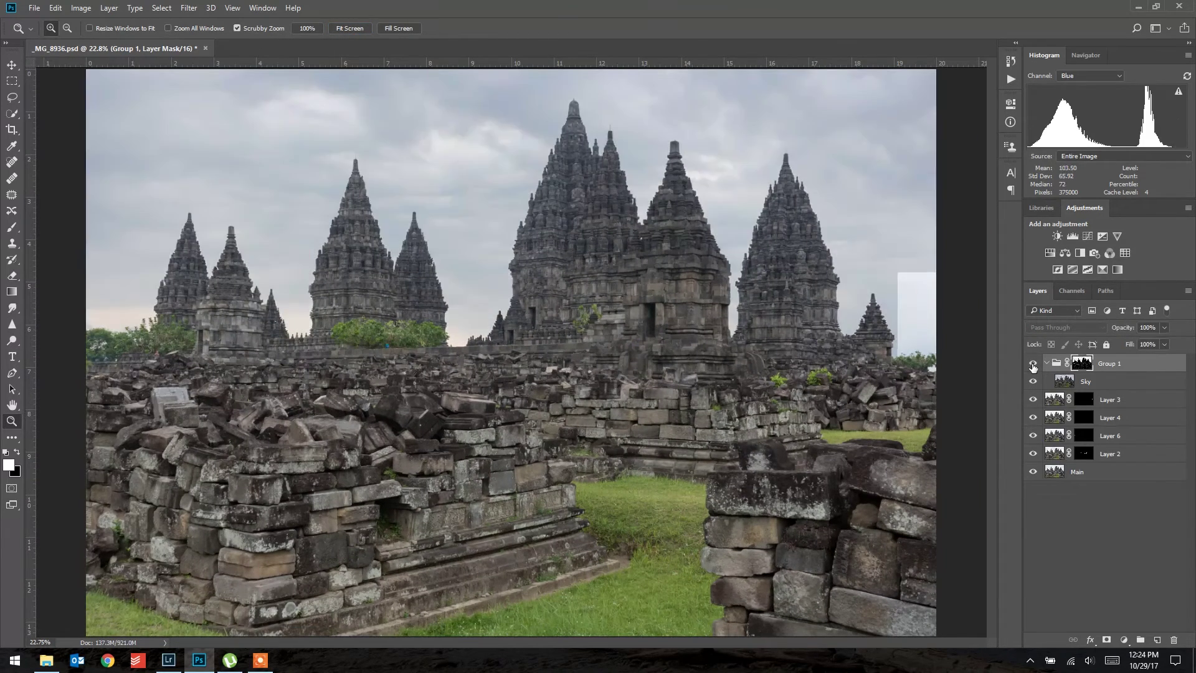
pyautogui.click(1033, 364)
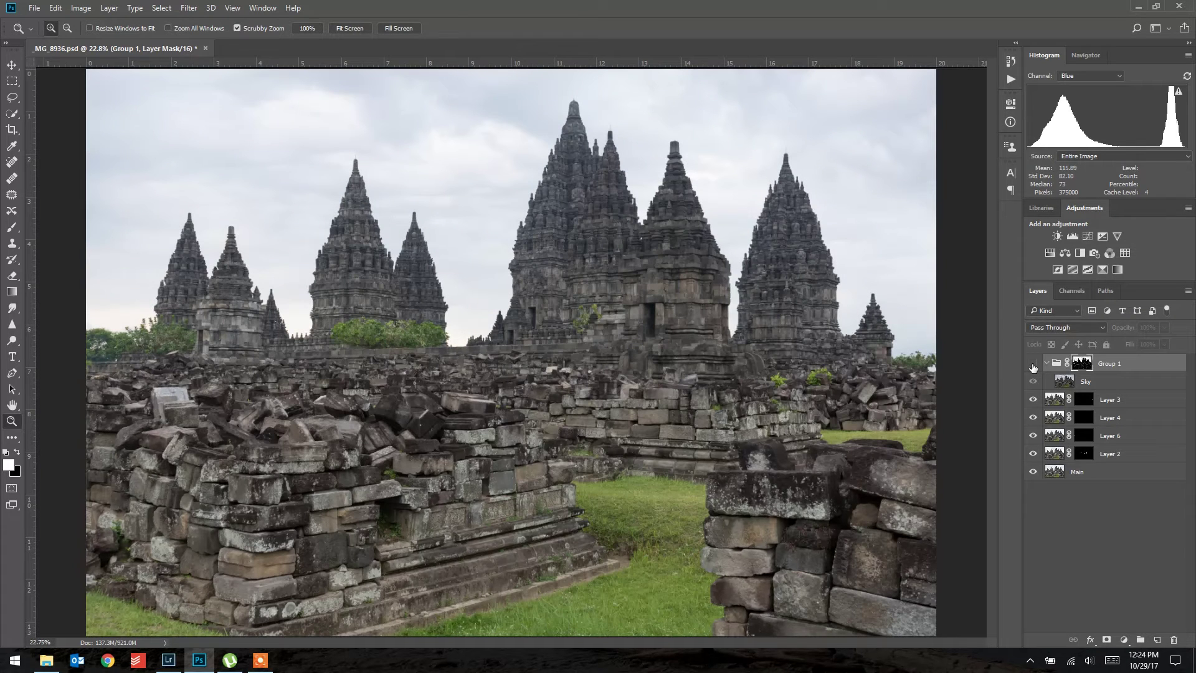
pyautogui.click(1033, 381)
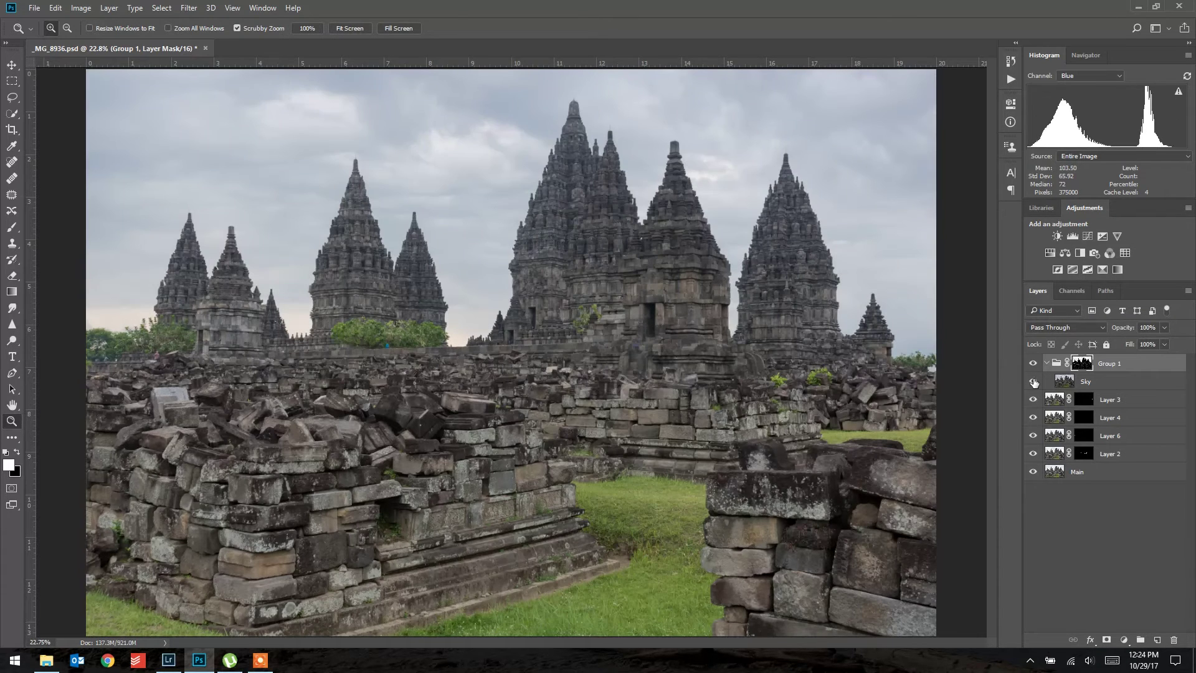
pyautogui.click(1033, 382)
pyautogui.click(1034, 382)
pyautogui.click(1033, 383)
pyautogui.click(1033, 383)
# Show the Group 1 mask as a red overlay and set up a black 500 px brush with 100% flow.
pyautogui.press('\\')
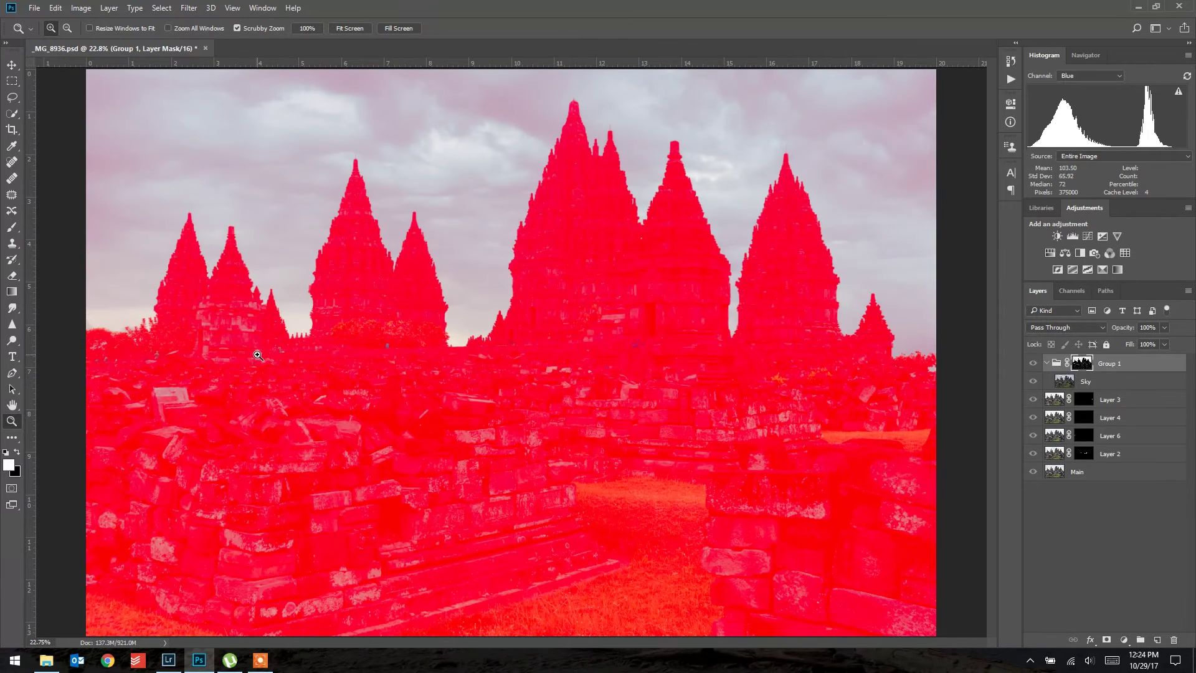
pyautogui.press('b')
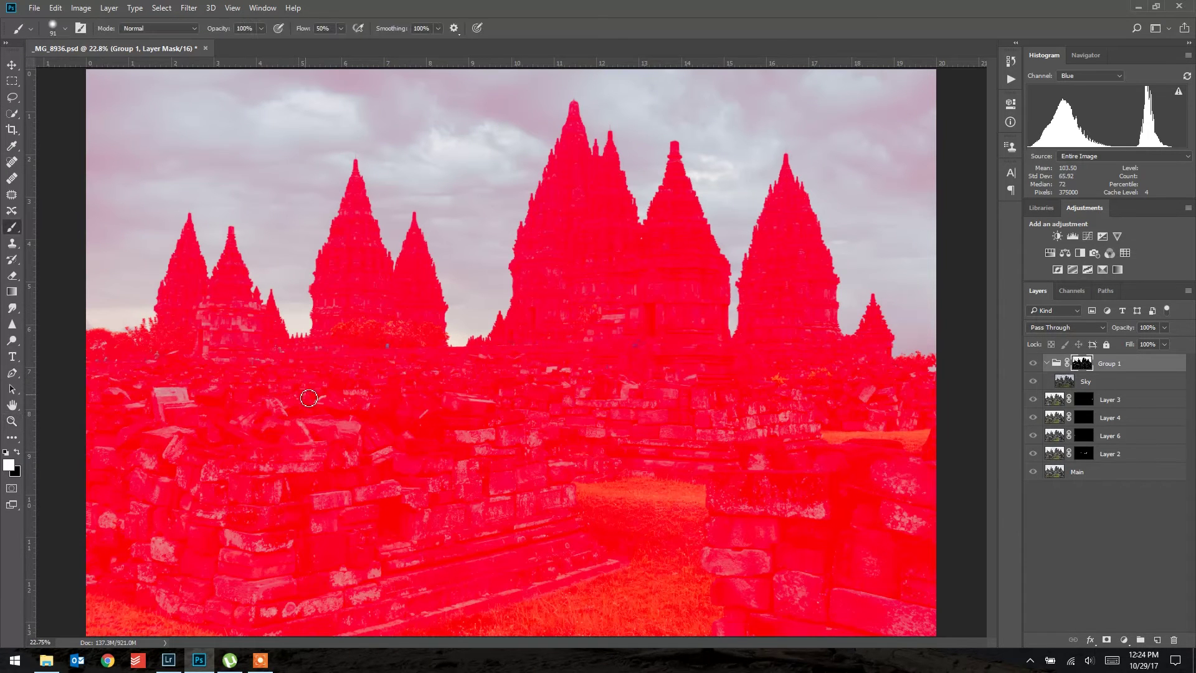
pyautogui.click(64, 29)
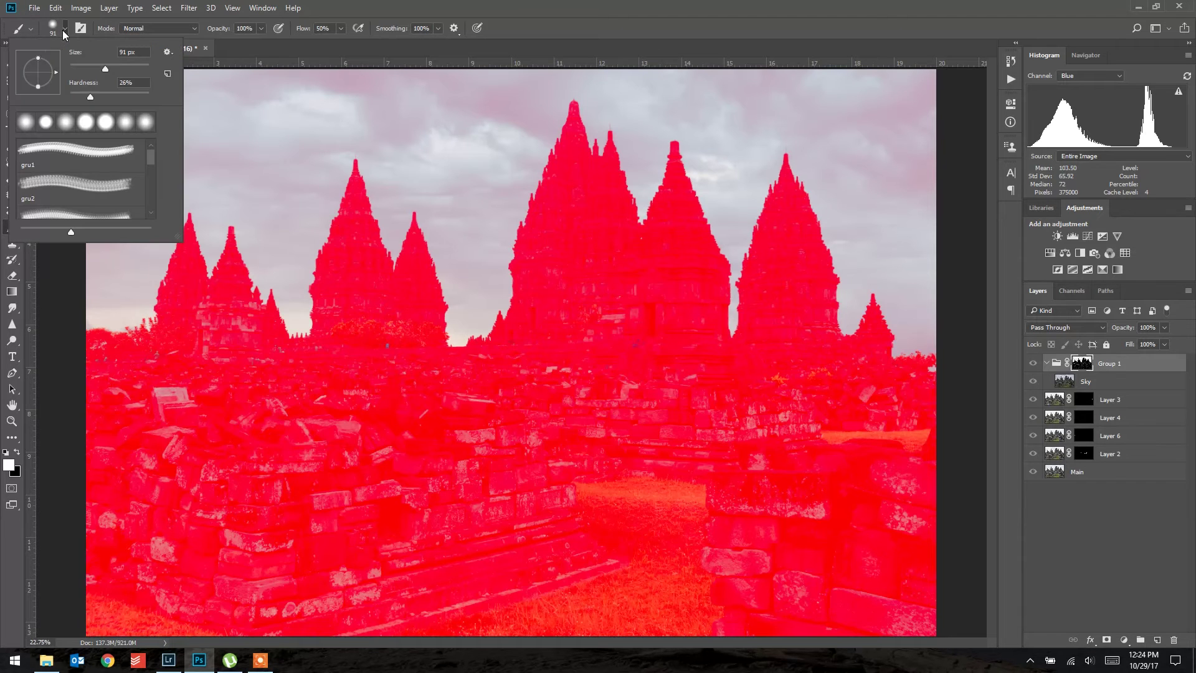
pyautogui.click(126, 66)
pyautogui.click(146, 68)
pyautogui.write('500')
pyautogui.press('Return')
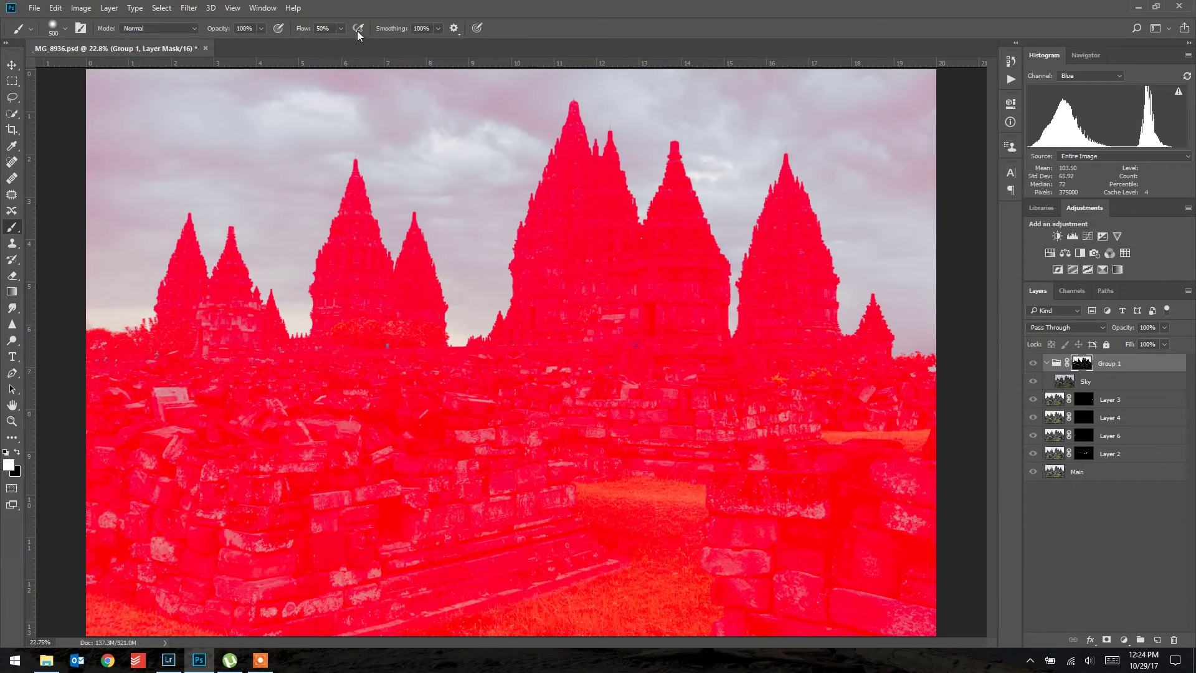
pyautogui.click(331, 28)
pyautogui.write('100')
pyautogui.press('Return')
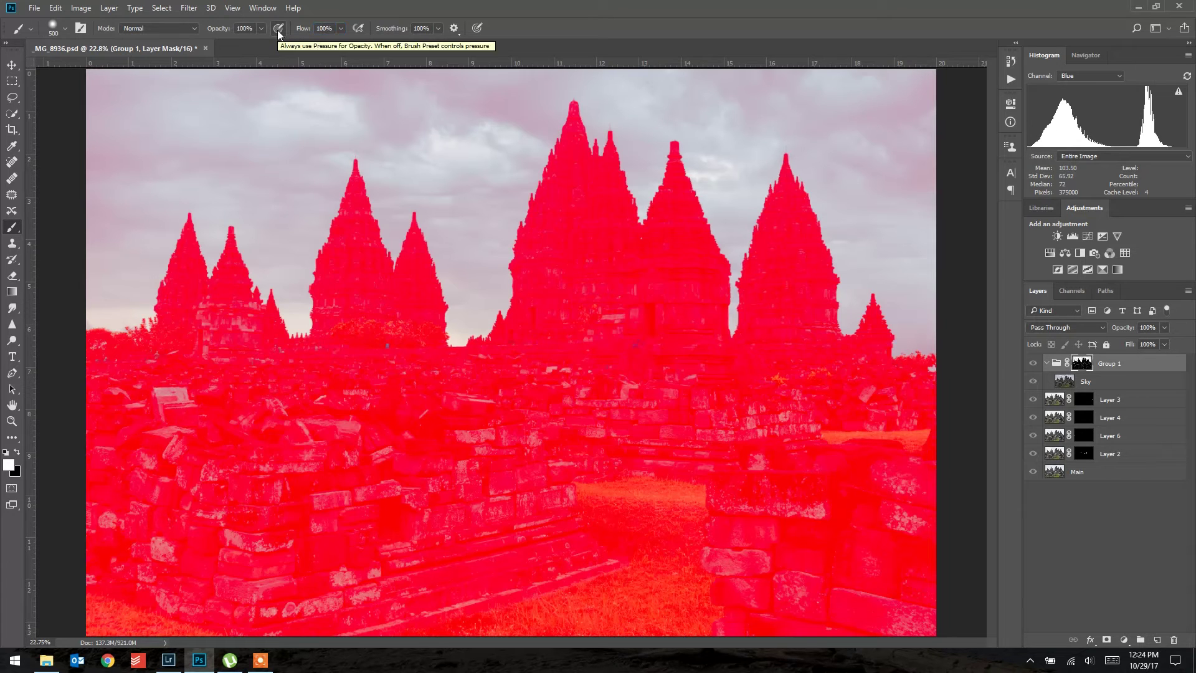
pyautogui.press('x')
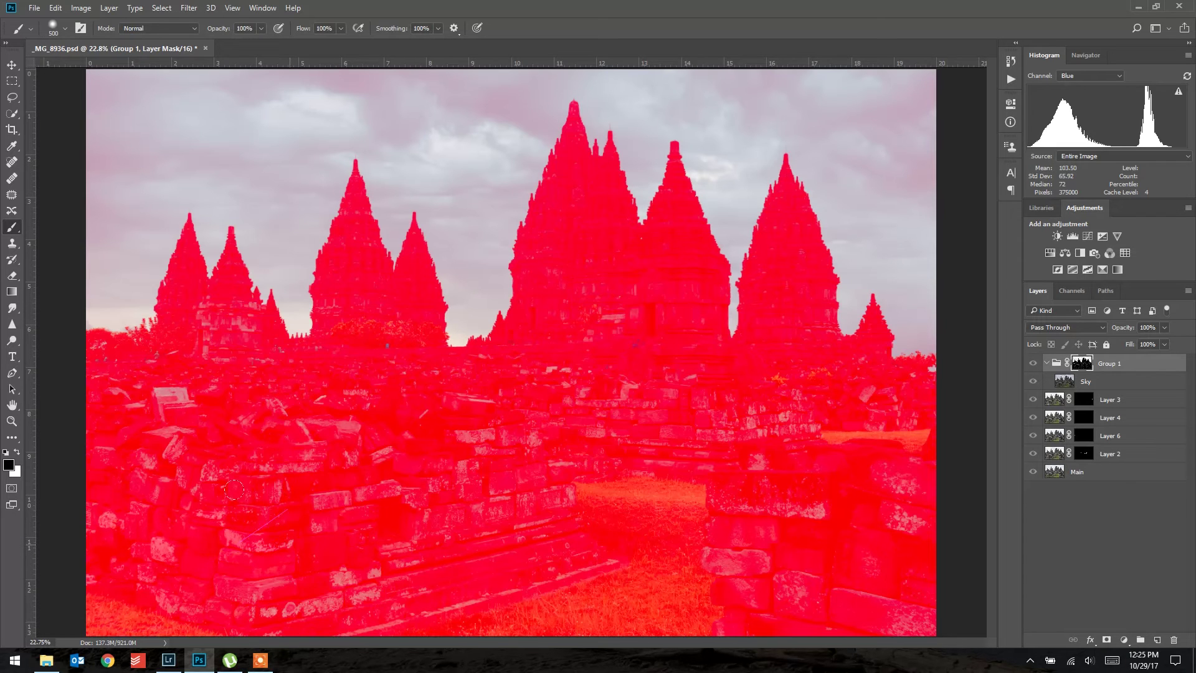
# Switch the Group 1 mask from the red overlay to its black-and-white view and undo the test brush strokes.
pyautogui.click(134, 316)
pyautogui.hotkey('ctrl', 'z')
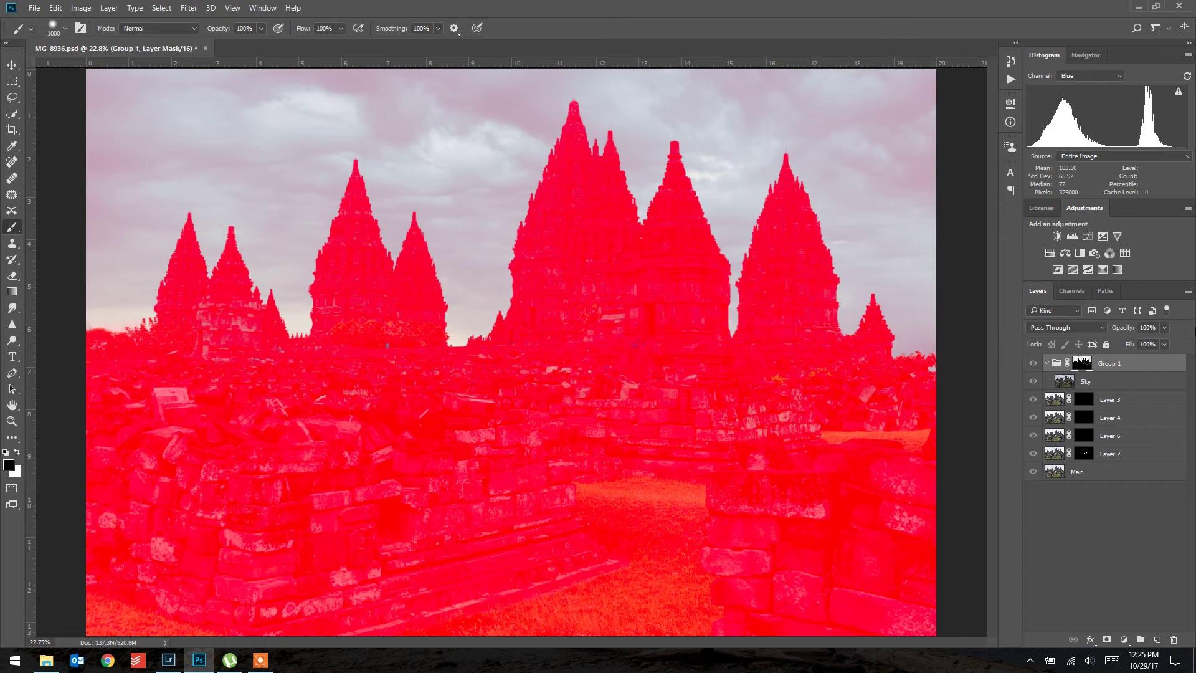
pyautogui.keyDown('alt'); pyautogui.keyDown('shift'); pyautogui.click(1082, 367); pyautogui.keyUp('shift'); pyautogui.keyUp('alt')
pyautogui.press('x')
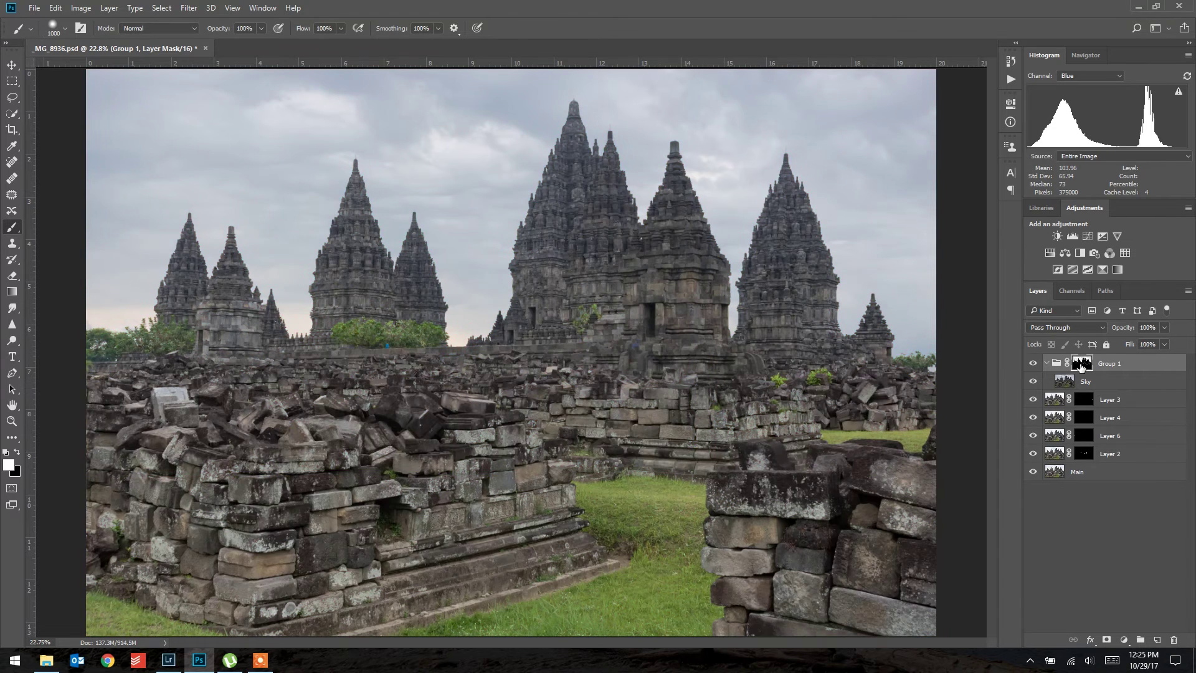
pyautogui.keyDown('alt'); pyautogui.click(1081, 364); pyautogui.keyUp('alt')
pyautogui.moveTo(756, 422); pyautogui.dragTo(844, 430)
pyautogui.hotkey('ctrl', 'z')
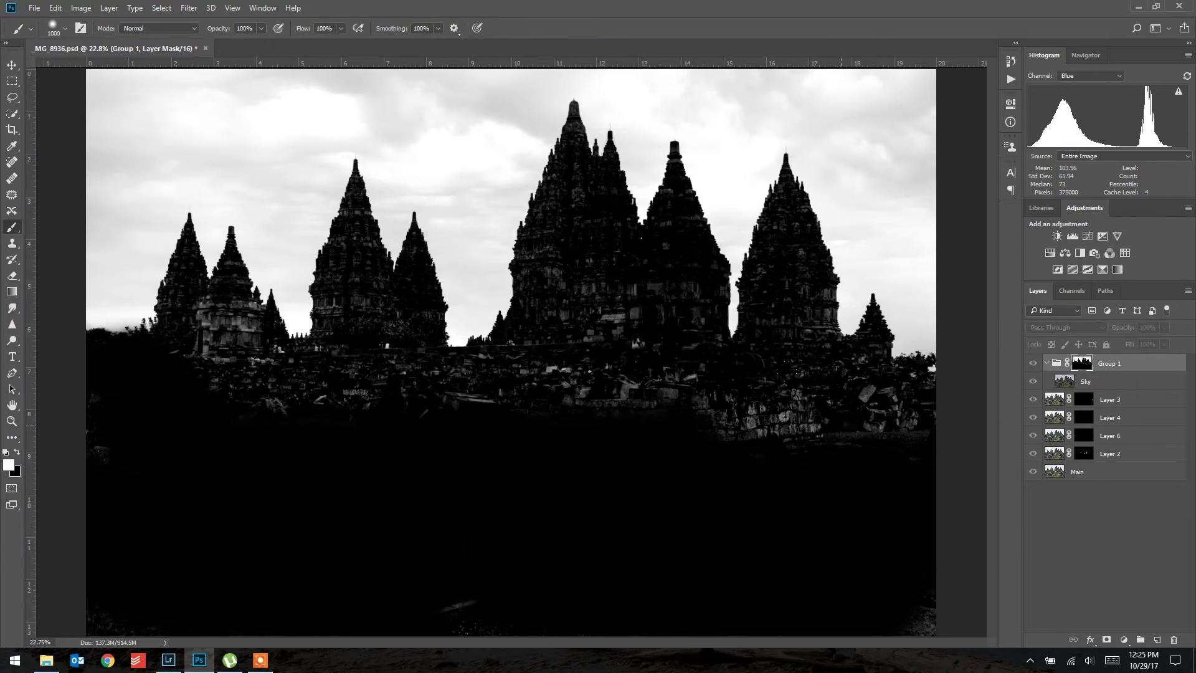
# Paint the ruins and ground below the temples solid black in the Group 1 mask with the 1000 px brush.
pyautogui.press('x')
pyautogui.moveTo(710, 369)
pyautogui.mouseDown()
pyautogui.moveTo(891, 473)
pyautogui.moveTo(922, 616)
pyautogui.mouseUp()
pyautogui.moveTo(271, 614); pyautogui.dragTo(93, 617)
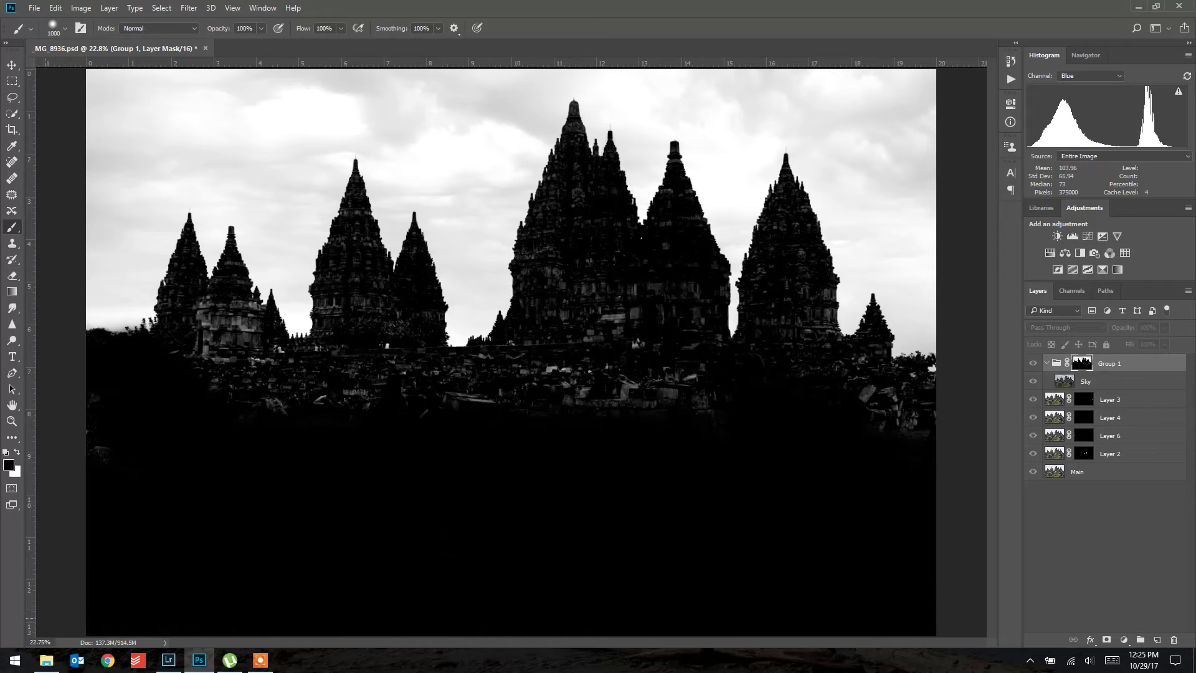
pyautogui.moveTo(69, 368)
pyautogui.mouseDown()
pyautogui.moveTo(260, 427)
pyautogui.moveTo(375, 414)
pyautogui.moveTo(327, 409)
pyautogui.moveTo(656, 405)
pyautogui.moveTo(613, 403)
pyautogui.mouseUp()
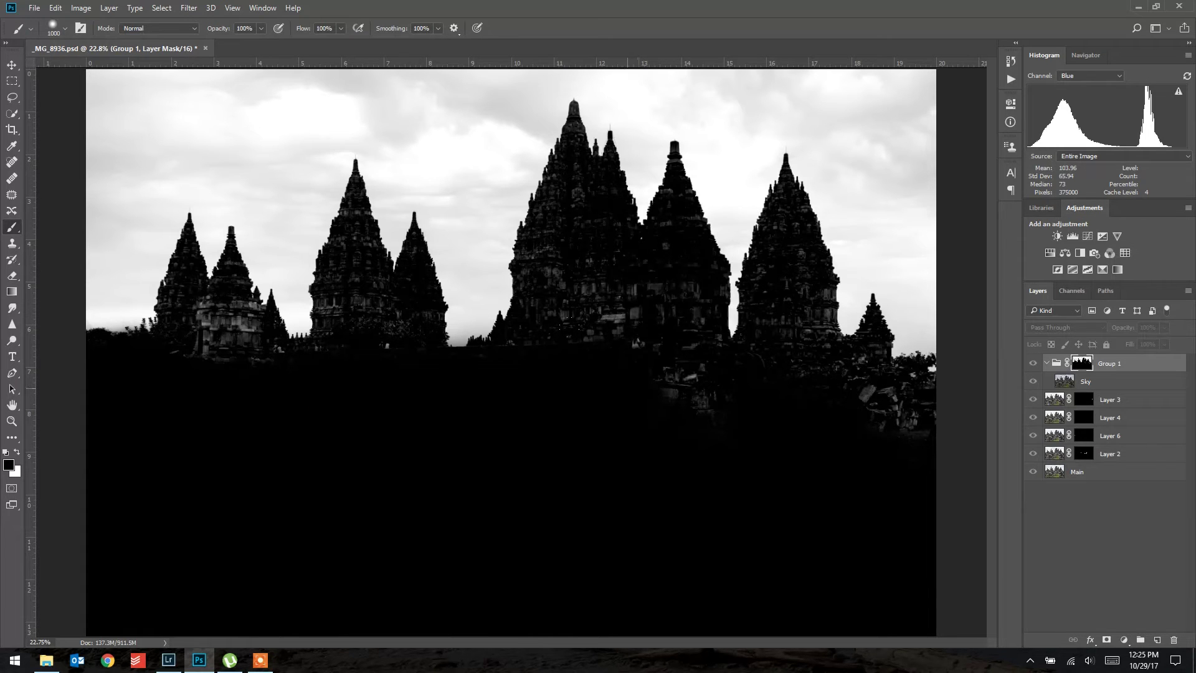
pyautogui.moveTo(673, 377); pyautogui.dragTo(832, 419)
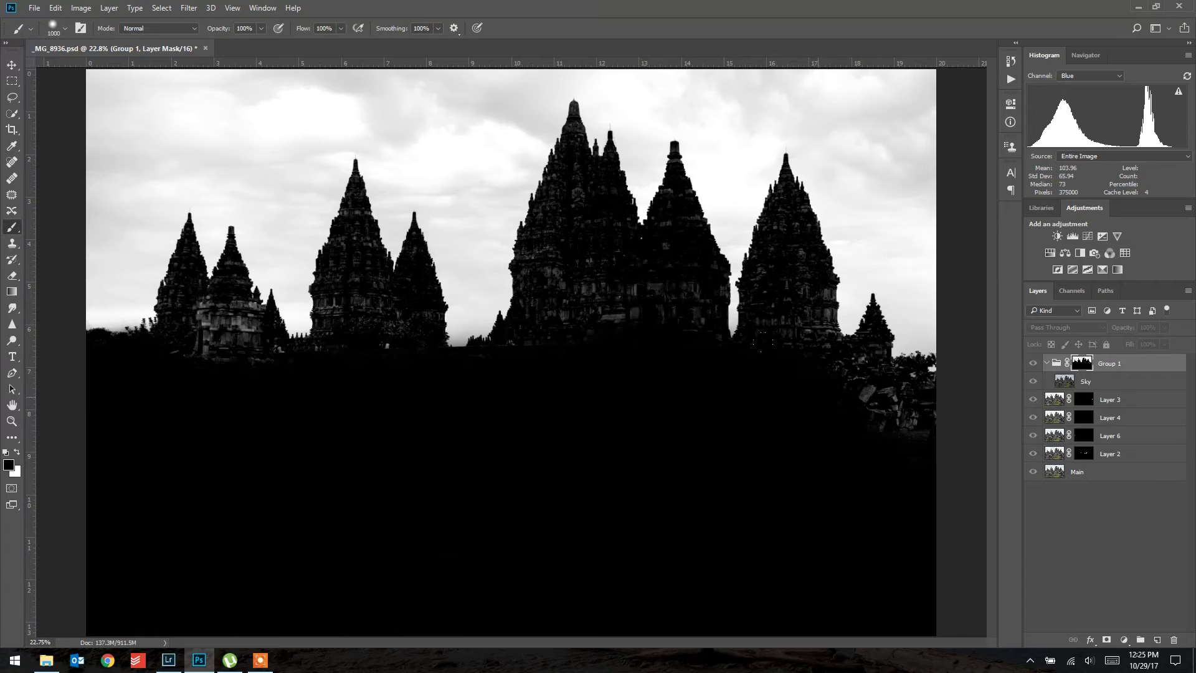
pyautogui.moveTo(771, 344); pyautogui.dragTo(851, 382)
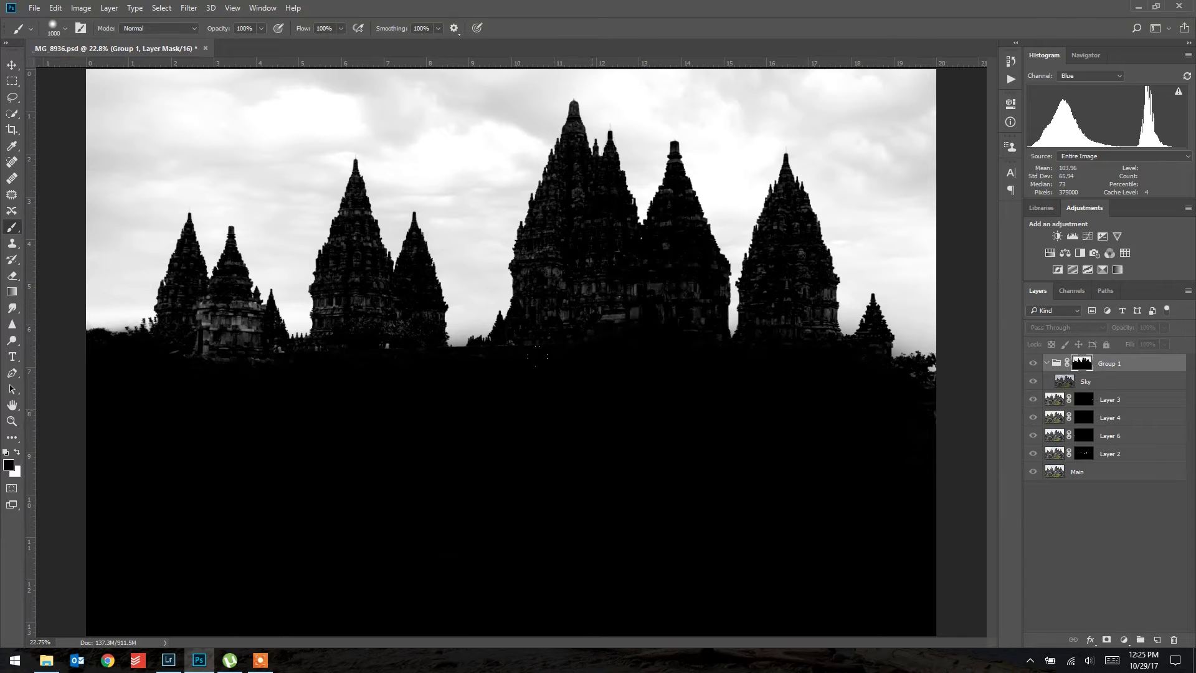
# Reduce the brush to 187 px and blacken the base of the leftmost temples and the mask's grey specks along the horizon.
pyautogui.click(58, 29)
pyautogui.click(116, 67)
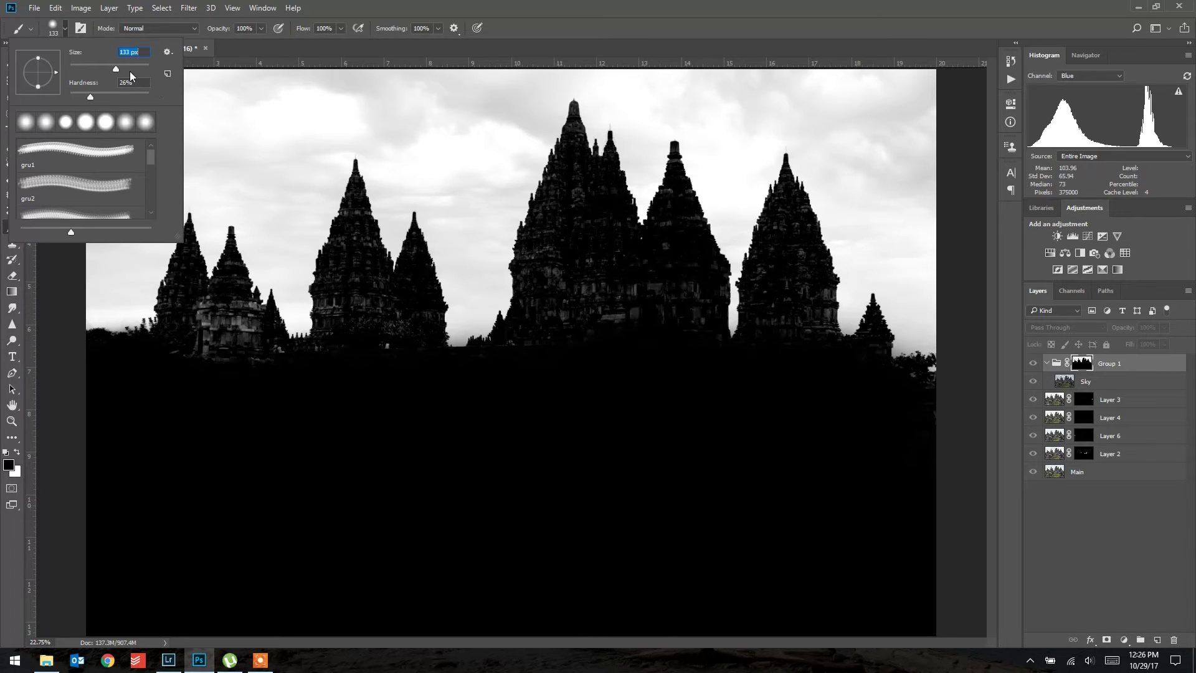
pyautogui.press('Return')
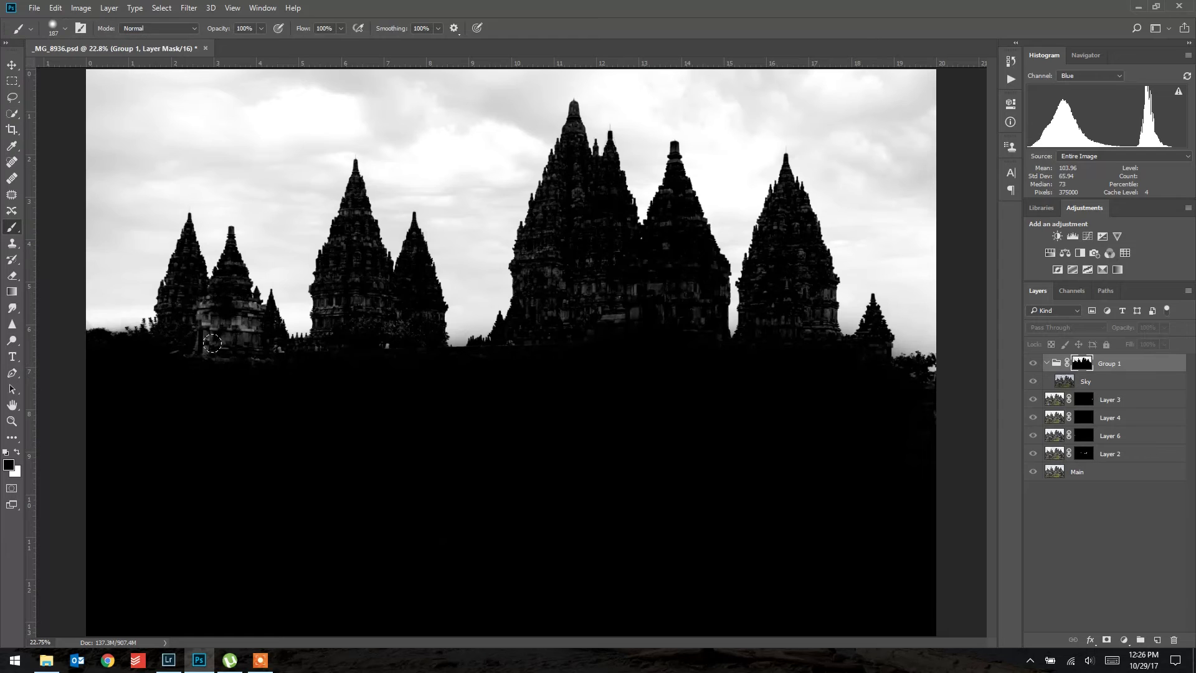
pyautogui.moveTo(208, 311)
pyautogui.mouseDown()
pyautogui.moveTo(201, 348)
pyautogui.moveTo(164, 355)
pyautogui.moveTo(278, 351)
pyautogui.moveTo(232, 314)
pyautogui.moveTo(227, 355)
pyautogui.moveTo(221, 314)
pyautogui.moveTo(235, 355)
pyautogui.moveTo(206, 343)
pyautogui.moveTo(384, 349)
pyautogui.mouseUp()
pyautogui.keyDown('shift'); pyautogui.click(409, 347); pyautogui.keyUp('shift')
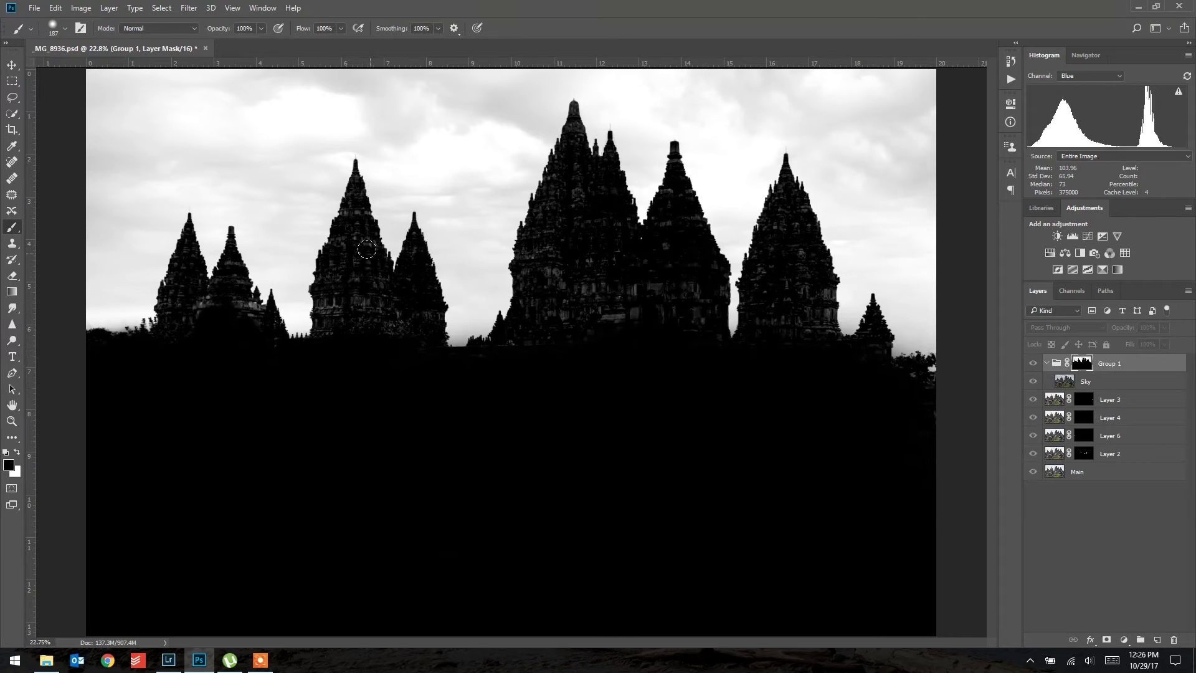
# Paint the grey interiors of the remaining temples black in the mask, staying inside their outlines.
pyautogui.moveTo(357, 216); pyautogui.dragTo(402, 352)
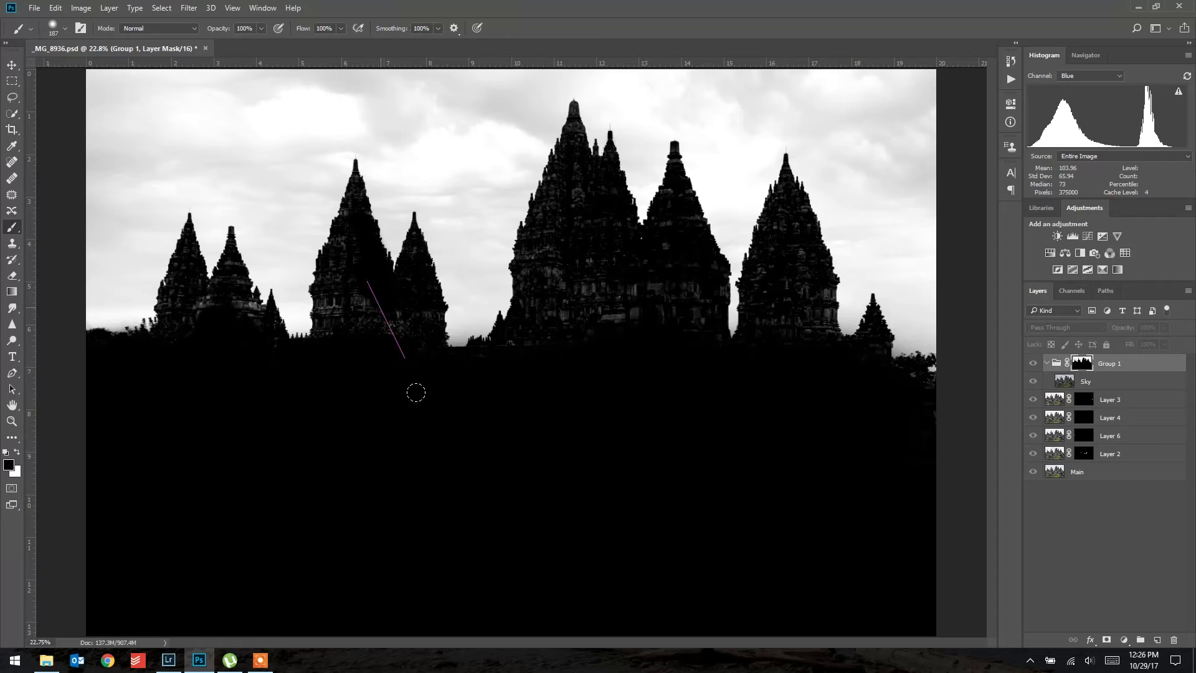
pyautogui.moveTo(367, 315)
pyautogui.mouseDown()
pyautogui.moveTo(347, 256)
pyautogui.moveTo(331, 320)
pyautogui.mouseUp()
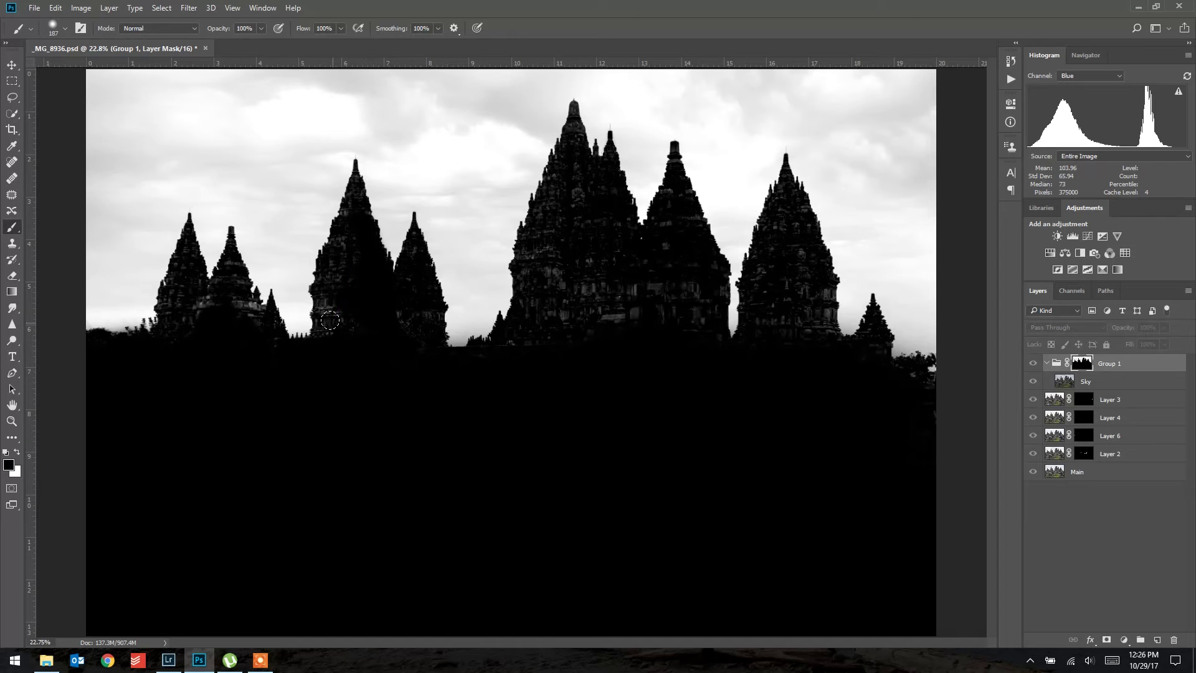
pyautogui.moveTo(344, 233)
pyautogui.mouseDown()
pyautogui.moveTo(345, 290)
pyautogui.moveTo(348, 247)
pyautogui.moveTo(329, 332)
pyautogui.mouseUp()
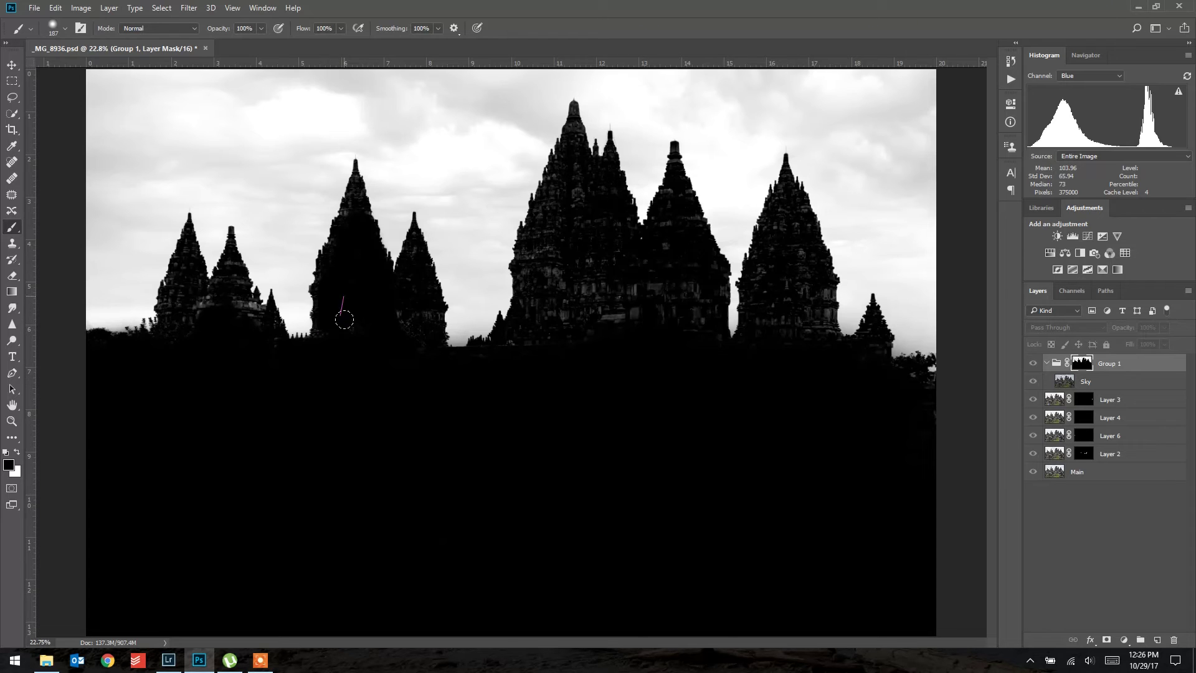
pyautogui.moveTo(352, 201); pyautogui.dragTo(353, 206)
pyautogui.moveTo(407, 299)
pyautogui.mouseDown()
pyautogui.moveTo(406, 325)
pyautogui.moveTo(419, 313)
pyautogui.moveTo(431, 328)
pyautogui.moveTo(413, 290)
pyautogui.moveTo(416, 350)
pyautogui.moveTo(422, 340)
pyautogui.mouseUp()
pyautogui.moveTo(230, 276)
pyautogui.mouseDown()
pyautogui.moveTo(254, 313)
pyautogui.moveTo(219, 293)
pyautogui.moveTo(207, 316)
pyautogui.moveTo(195, 298)
pyautogui.moveTo(182, 337)
pyautogui.mouseUp()
pyautogui.moveTo(524, 262)
pyautogui.mouseDown()
pyautogui.moveTo(536, 301)
pyautogui.moveTo(704, 283)
pyautogui.moveTo(534, 310)
pyautogui.moveTo(794, 353)
pyautogui.moveTo(831, 324)
pyautogui.mouseUp()
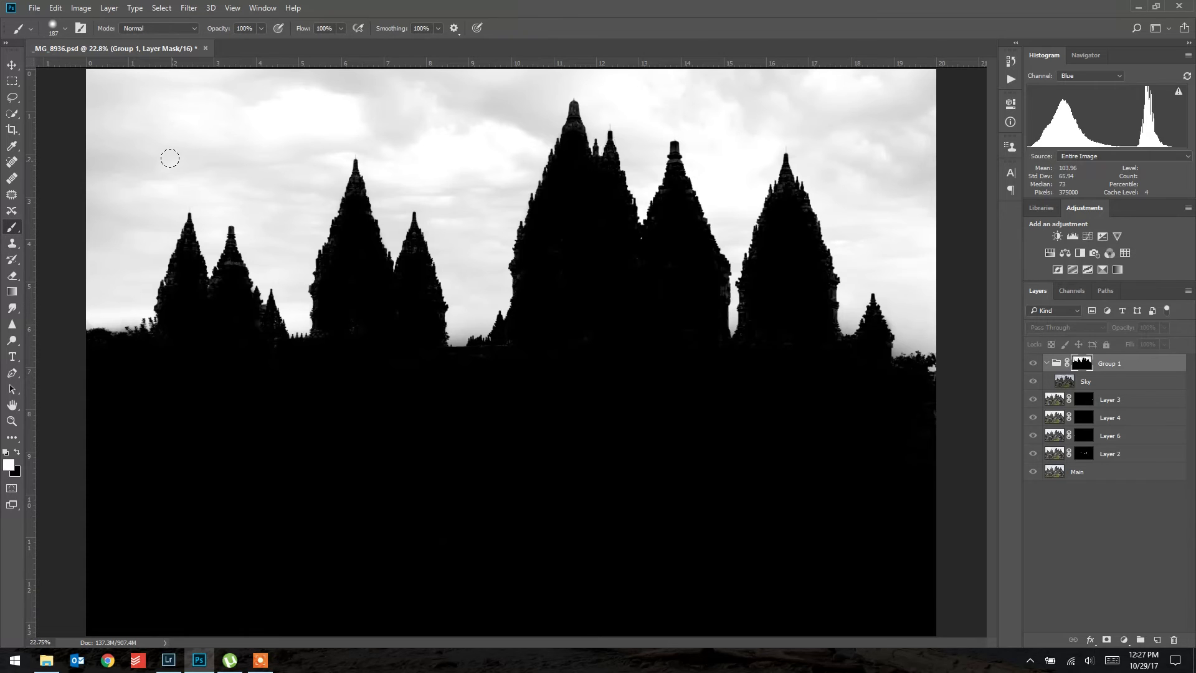
# Paint the upper-left sky of the mask white, enlarging the brush to 432 px, and undo the stroke over the leftmost temple tip.
pyautogui.moveTo(90, 76)
pyautogui.mouseDown()
pyautogui.moveTo(311, 80)
pyautogui.moveTo(185, 93)
pyautogui.moveTo(436, 81)
pyautogui.mouseUp()
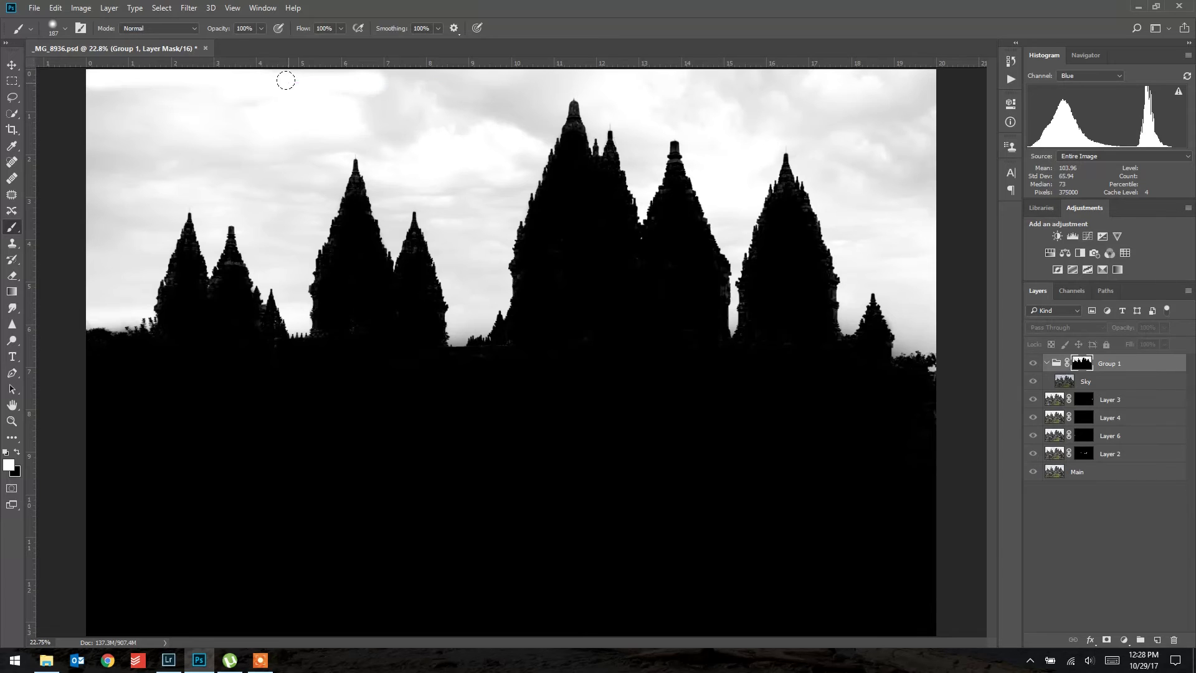
pyautogui.click(64, 28)
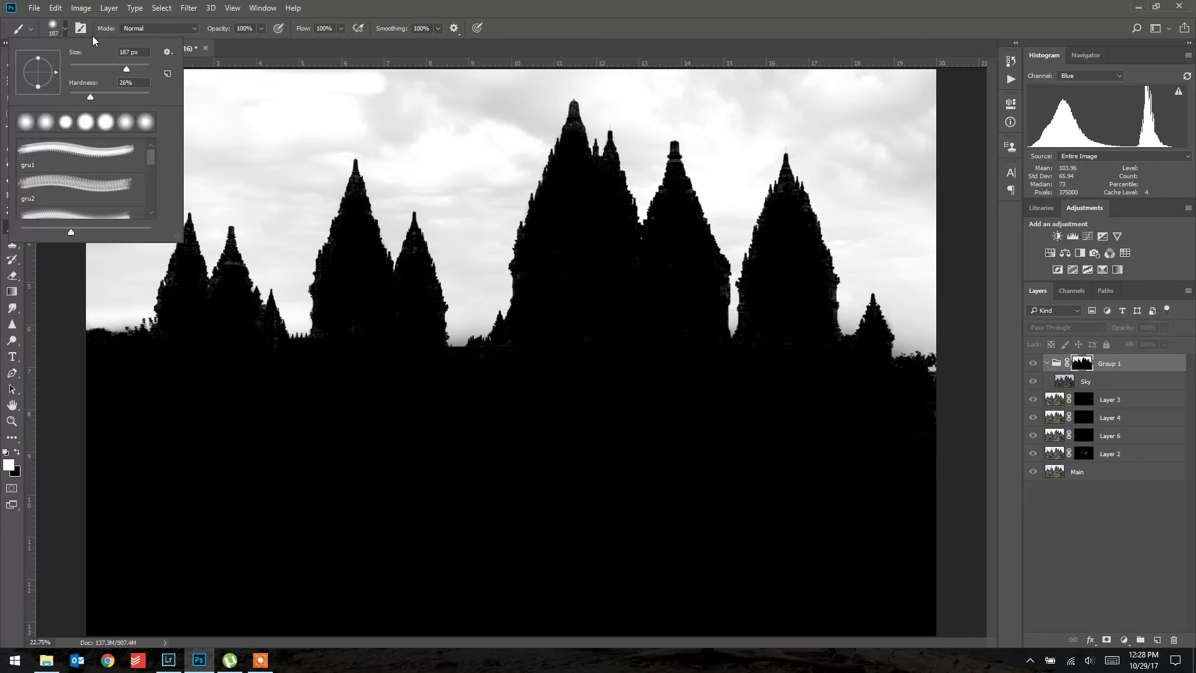
pyautogui.click(144, 68)
pyautogui.write('432')
pyautogui.press('Return')
pyautogui.moveTo(389, 97)
pyautogui.mouseDown()
pyautogui.moveTo(341, 77)
pyautogui.moveTo(419, 71)
pyautogui.moveTo(336, 108)
pyautogui.moveTo(243, 124)
pyautogui.moveTo(80, 87)
pyautogui.moveTo(155, 76)
pyautogui.moveTo(88, 80)
pyautogui.moveTo(78, 95)
pyautogui.moveTo(129, 143)
pyautogui.moveTo(77, 137)
pyautogui.moveTo(88, 142)
pyautogui.moveTo(219, 143)
pyautogui.moveTo(277, 160)
pyautogui.moveTo(274, 172)
pyautogui.moveTo(277, 144)
pyautogui.moveTo(273, 180)
pyautogui.moveTo(190, 160)
pyautogui.moveTo(65, 184)
pyautogui.mouseUp()
pyautogui.moveTo(69, 139)
pyautogui.mouseDown()
pyautogui.moveTo(90, 270)
pyautogui.moveTo(103, 270)
pyautogui.moveTo(131, 204)
pyautogui.moveTo(201, 152)
pyautogui.mouseUp()
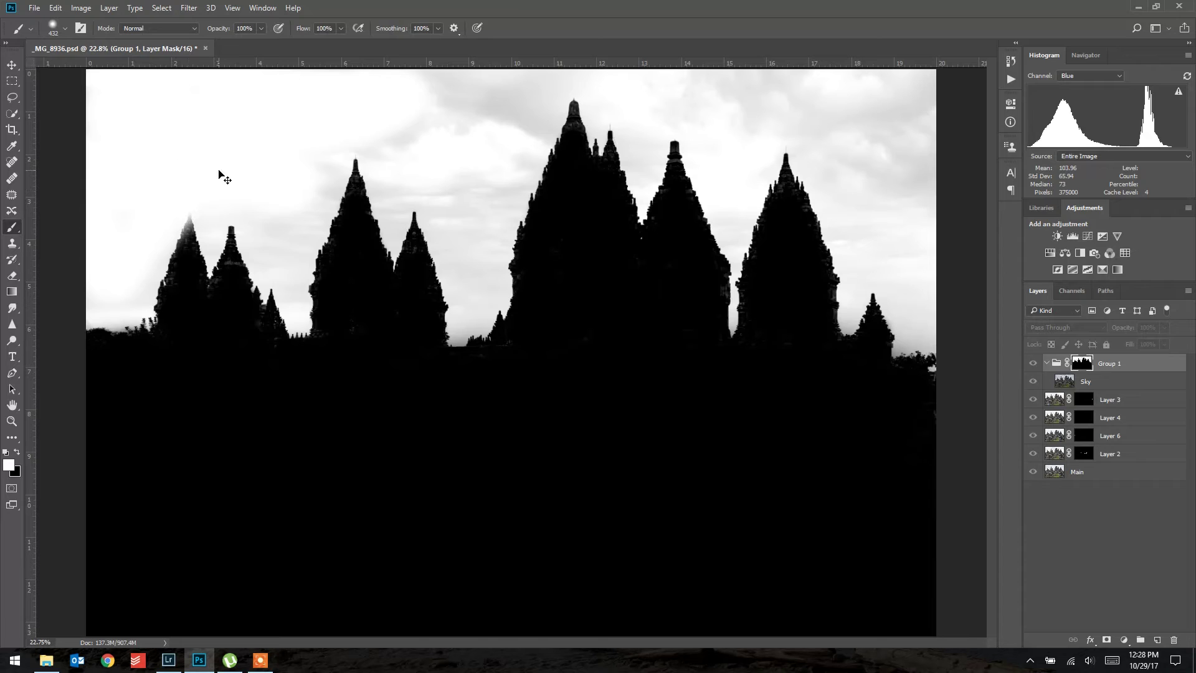
pyautogui.hotkey('ctrl', 'z')
# Paint the mask's sky white around the left-hand temples and along the upper edge of the image with the 432 px brush.
pyautogui.moveTo(81, 142); pyautogui.dragTo(84, 259)
pyautogui.moveTo(124, 176)
pyautogui.mouseDown()
pyautogui.moveTo(116, 237)
pyautogui.moveTo(499, 99)
pyautogui.moveTo(473, 252)
pyautogui.moveTo(455, 270)
pyautogui.mouseUp()
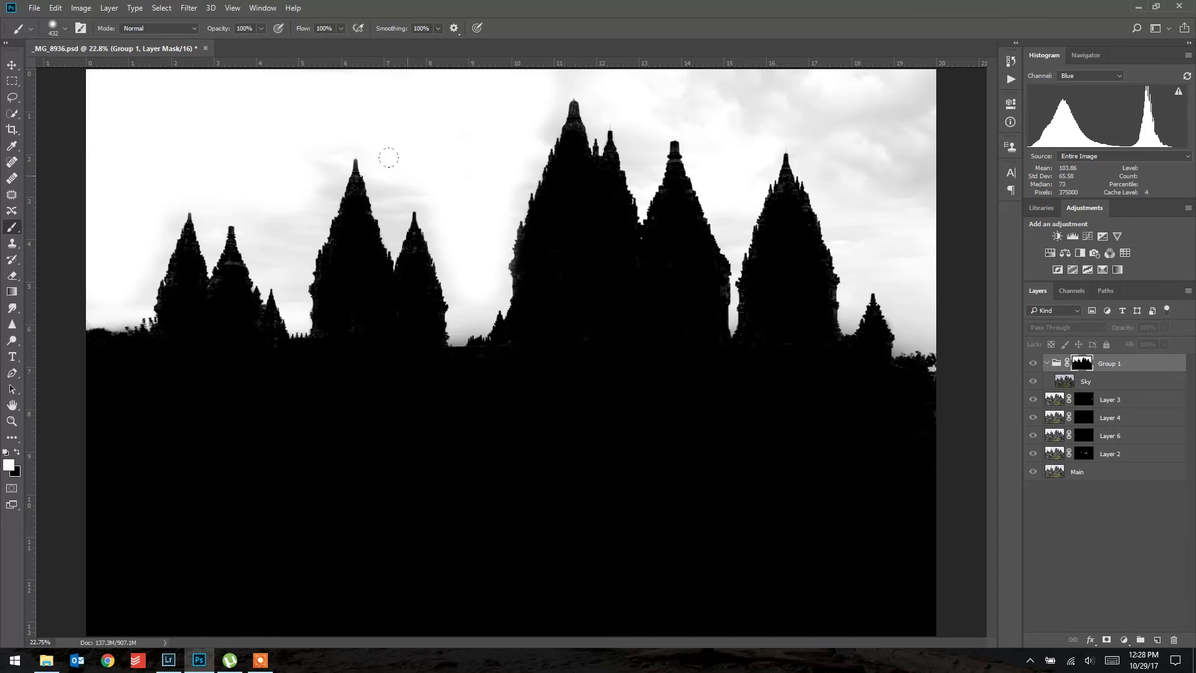
pyautogui.moveTo(388, 157); pyautogui.dragTo(377, 173)
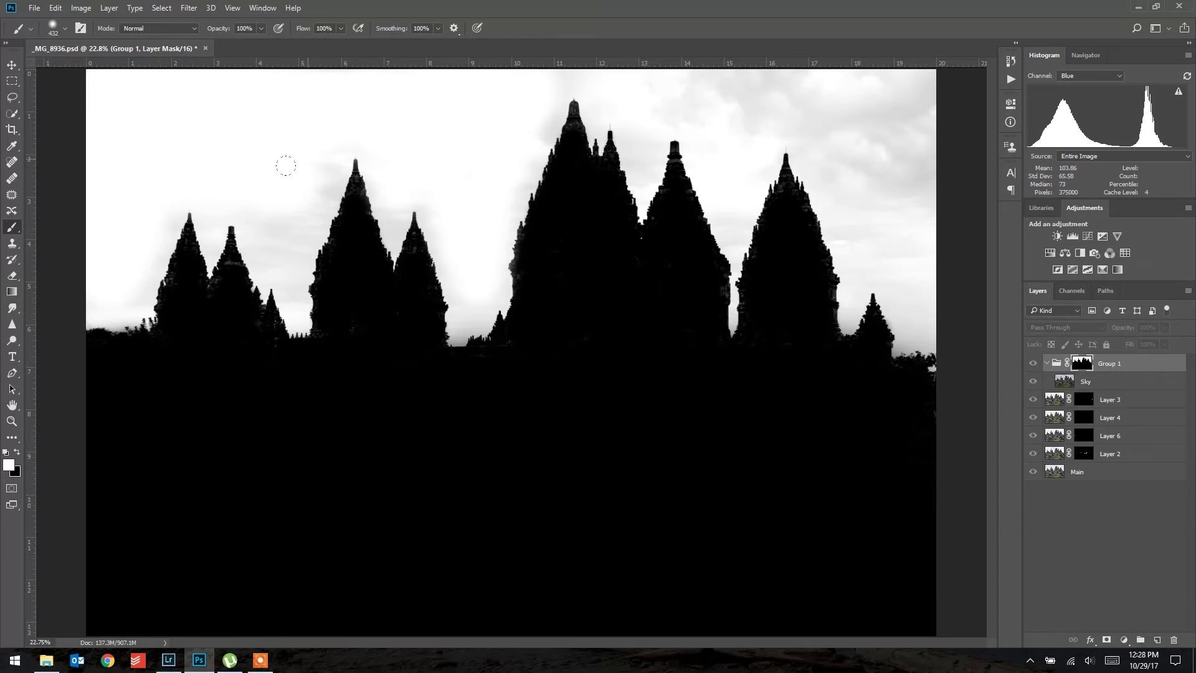
pyautogui.moveTo(272, 188)
pyautogui.mouseDown()
pyautogui.moveTo(248, 204)
pyautogui.moveTo(266, 218)
pyautogui.moveTo(251, 220)
pyautogui.moveTo(256, 245)
pyautogui.mouseUp()
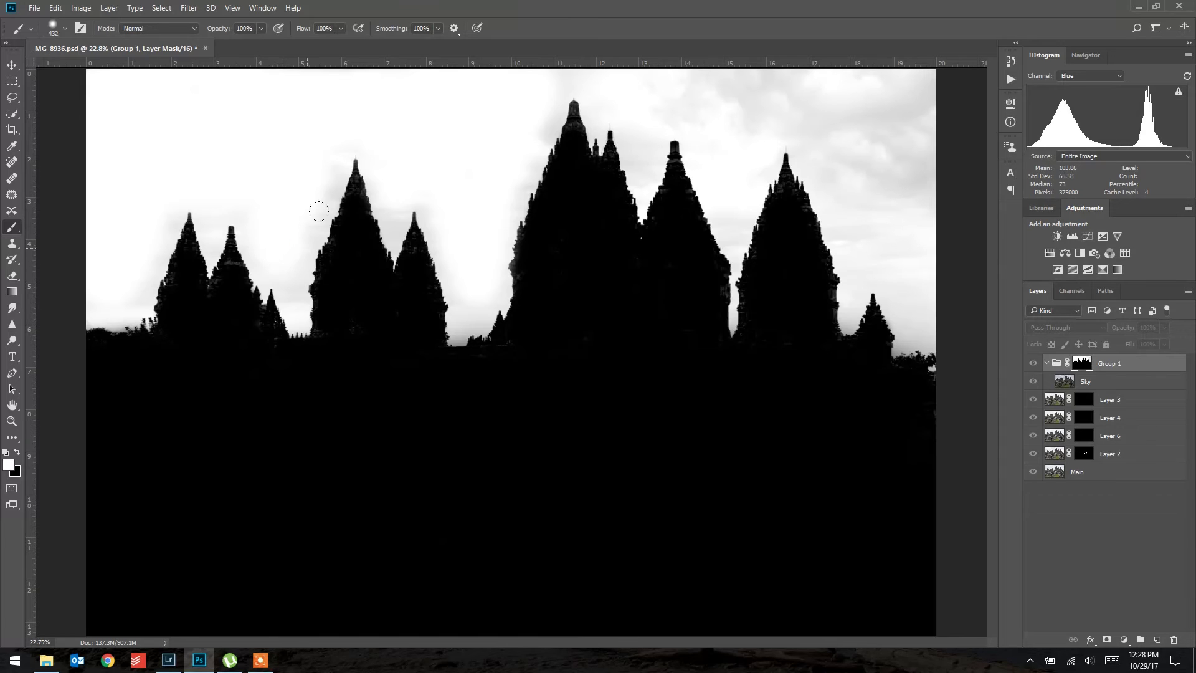
pyautogui.moveTo(587, 75)
pyautogui.mouseDown()
pyautogui.moveTo(935, 84)
pyautogui.moveTo(1043, 72)
pyautogui.mouseUp()
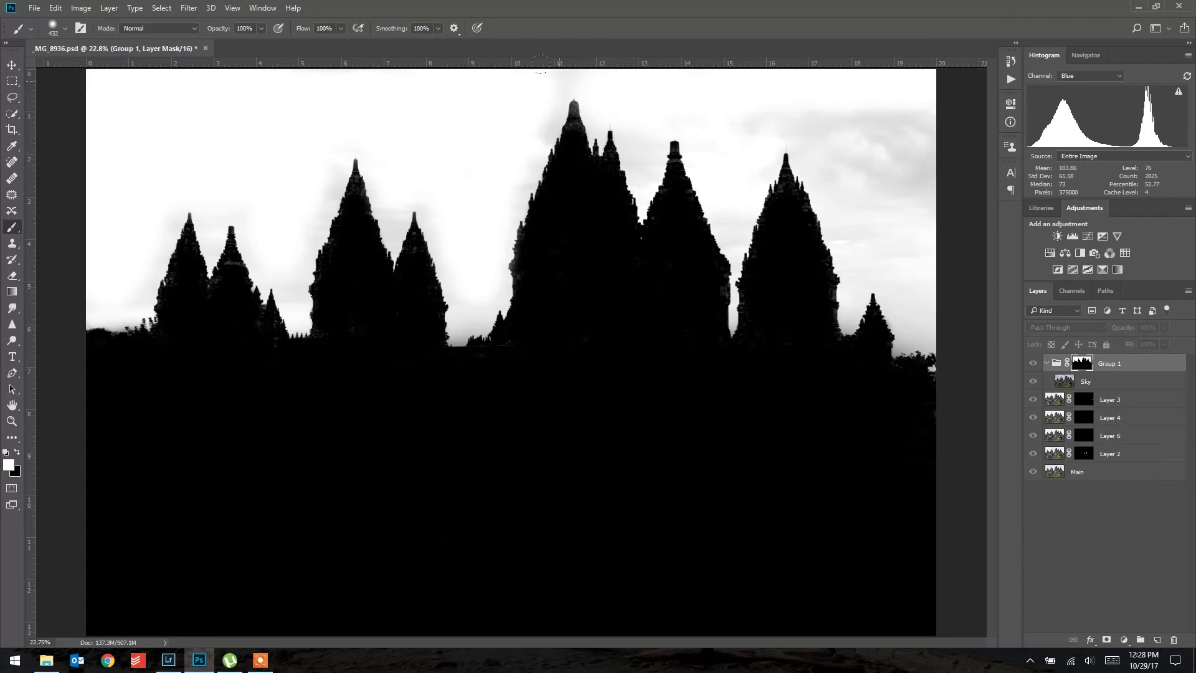
pyautogui.moveTo(532, 55)
pyautogui.mouseDown()
pyautogui.moveTo(860, 119)
pyautogui.moveTo(622, 112)
pyautogui.mouseUp()
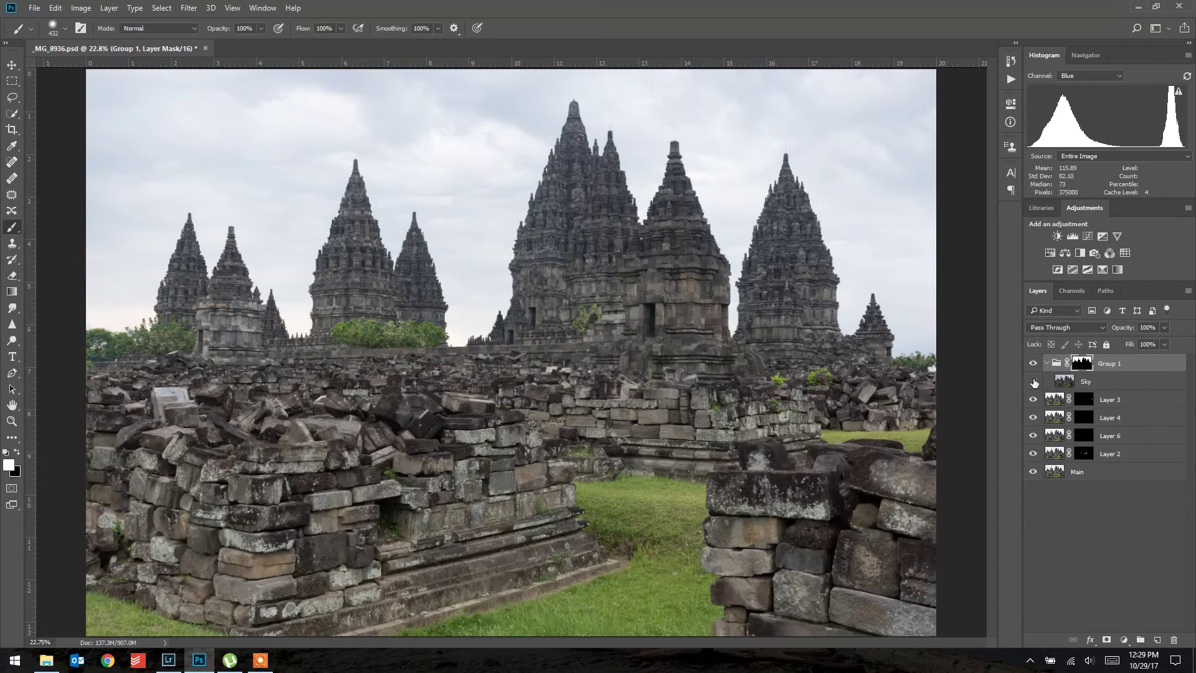
# Toggle the Sky layer's visibility to compare the photo with and without the darker sky through the refined mask.
pyautogui.click(1034, 381)
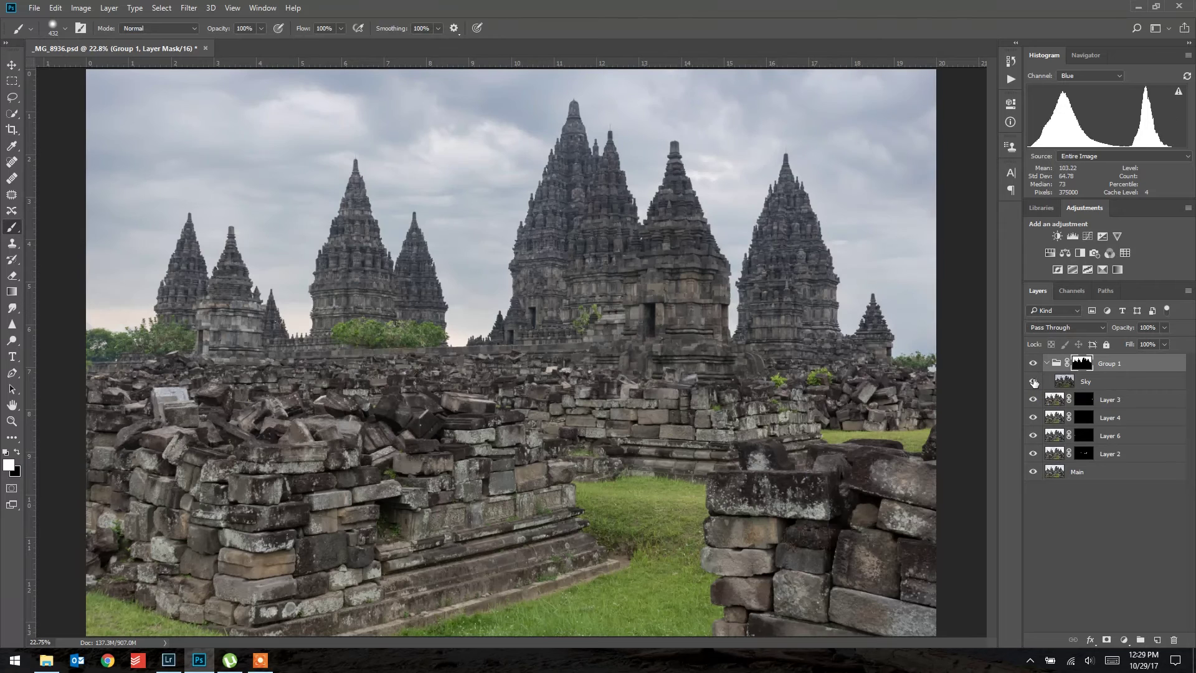
pyautogui.click(1033, 382)
pyautogui.click(1034, 381)
pyautogui.click(1030, 382)
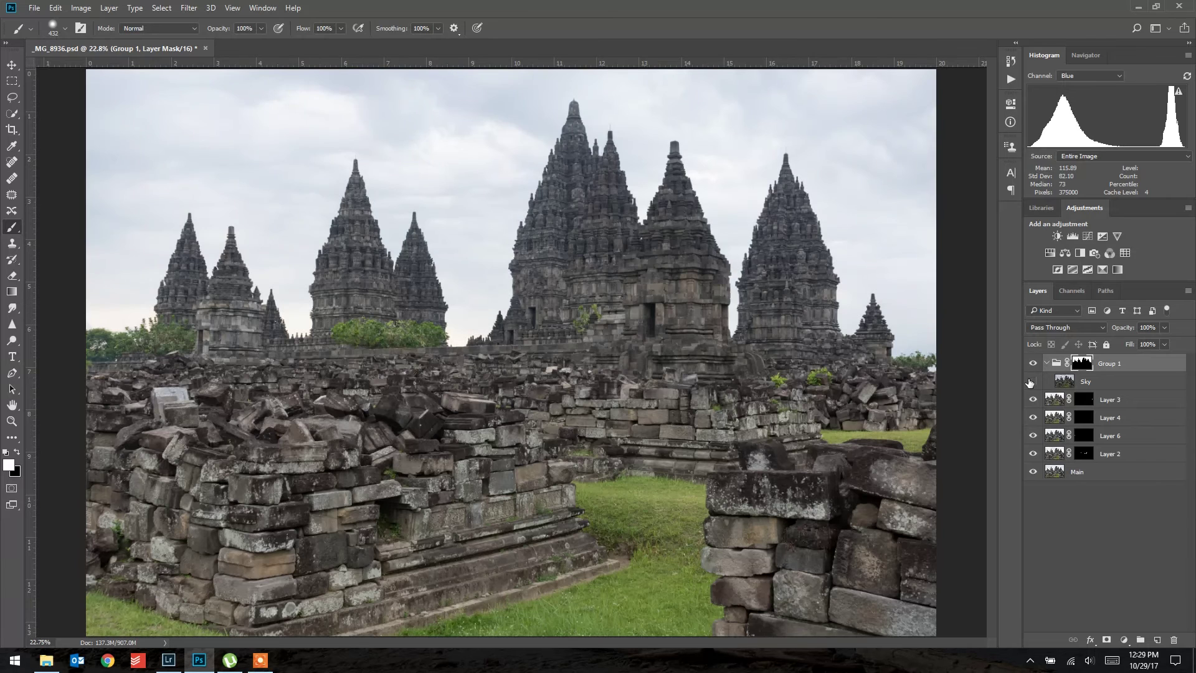
pyautogui.click(1030, 383)
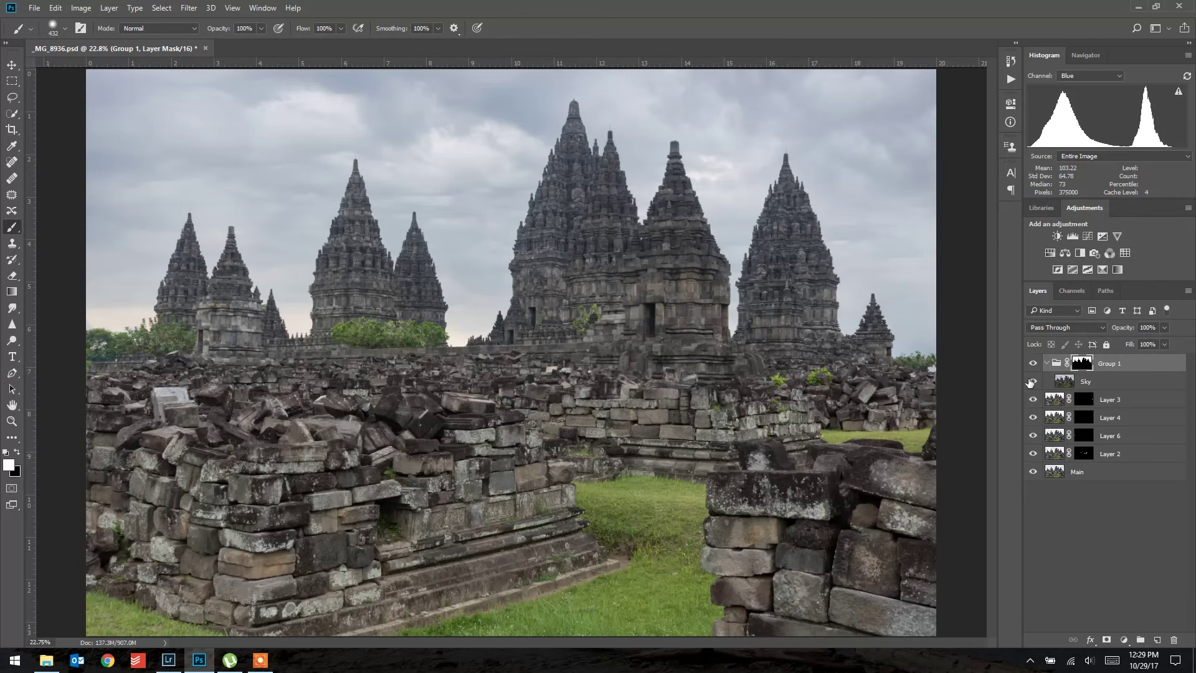
# Select everything from Group 1 down to the Main layer and place it all in a new group.
pyautogui.click(1103, 477)
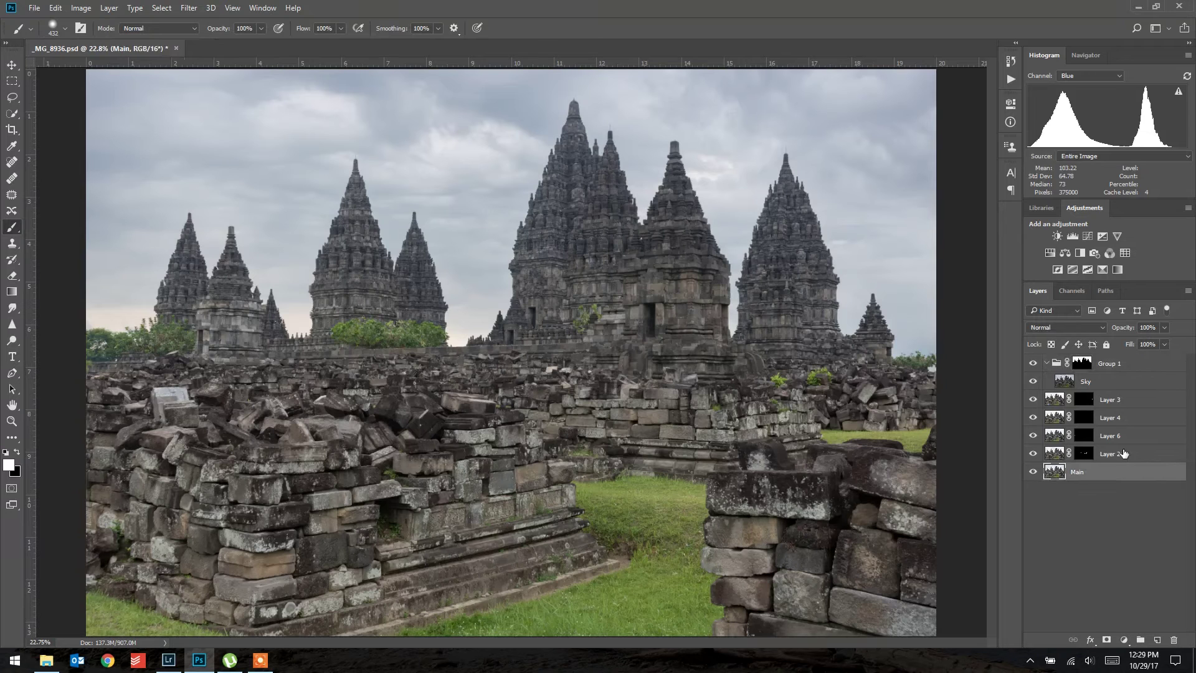
pyautogui.click(1142, 405)
pyautogui.click(1143, 369)
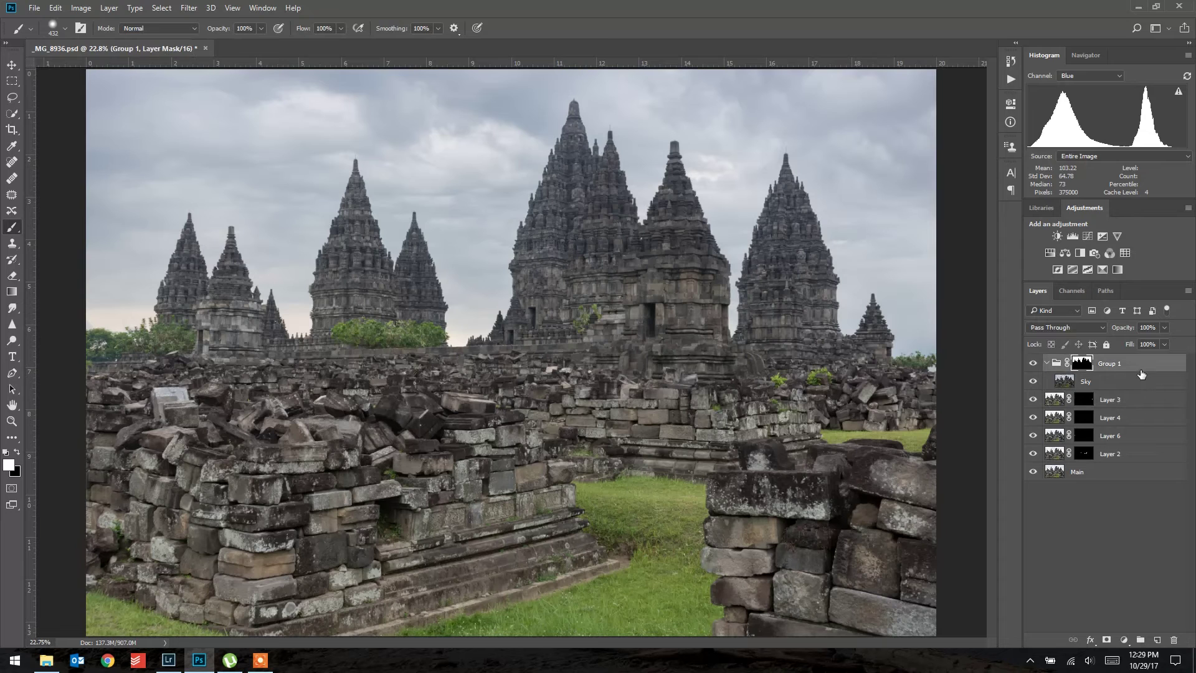
pyautogui.keyDown('shift'); pyautogui.click(1127, 468); pyautogui.keyUp('shift')
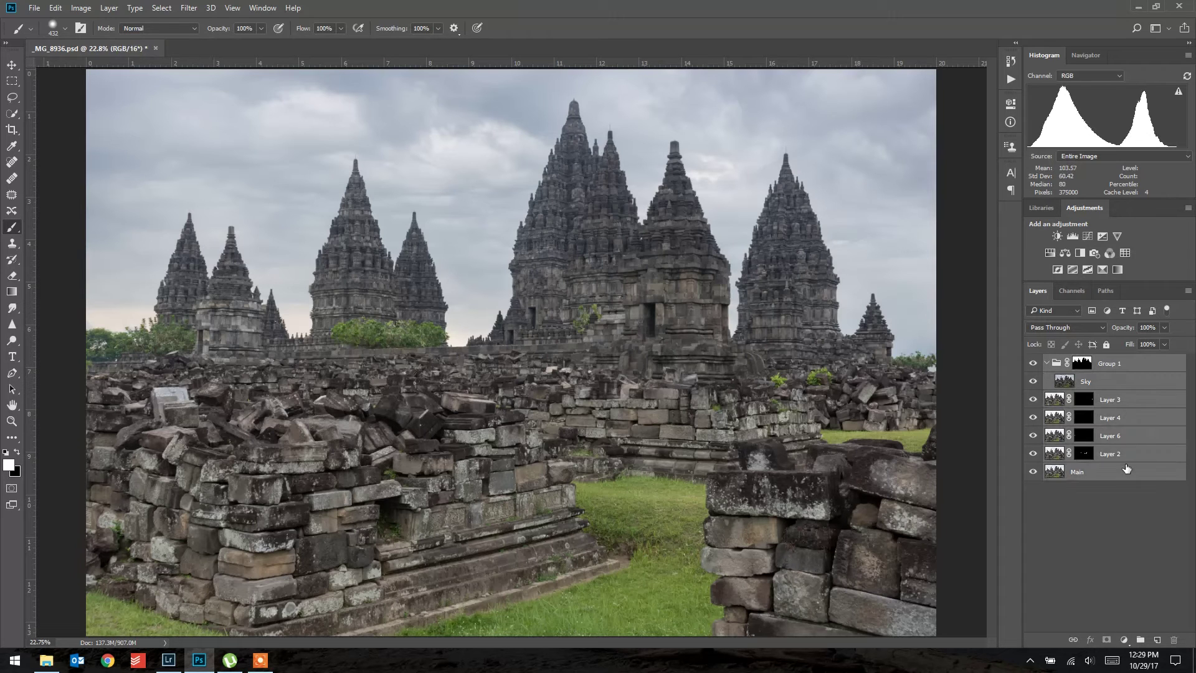
pyautogui.click(1139, 640)
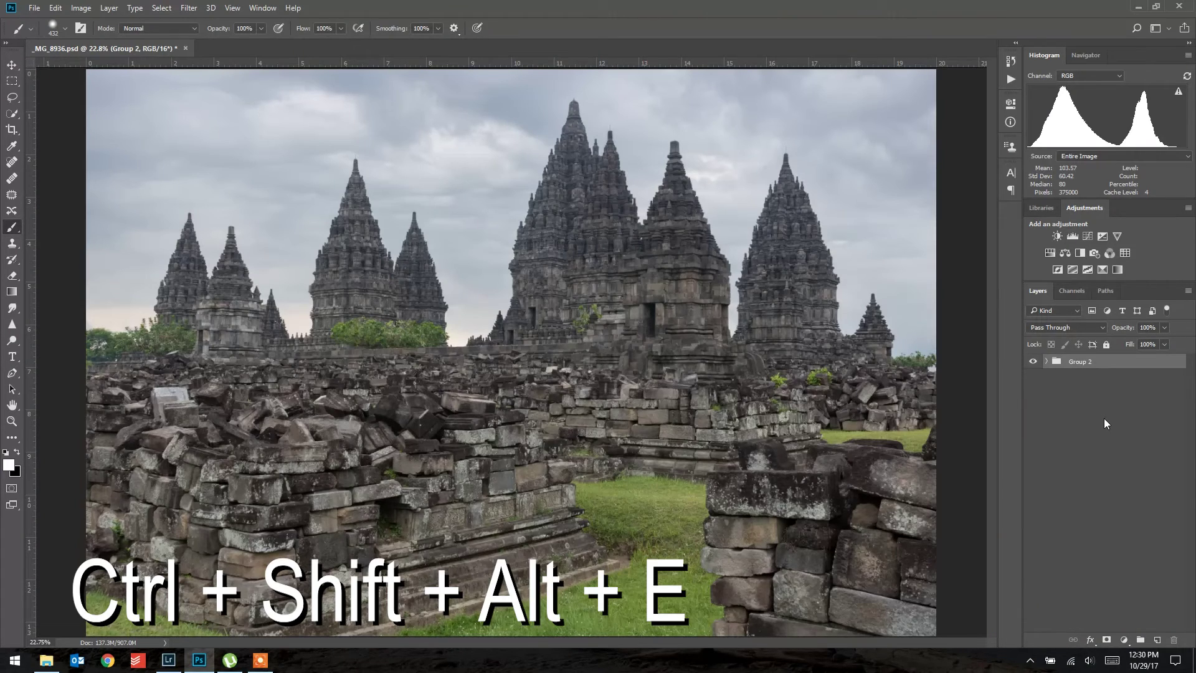
# Stamp the visible result into a new merged layer above the group and toggle that layer's visibility to check it.
pyautogui.hotkey('ctrl', 'shift', 'alt', 'e')
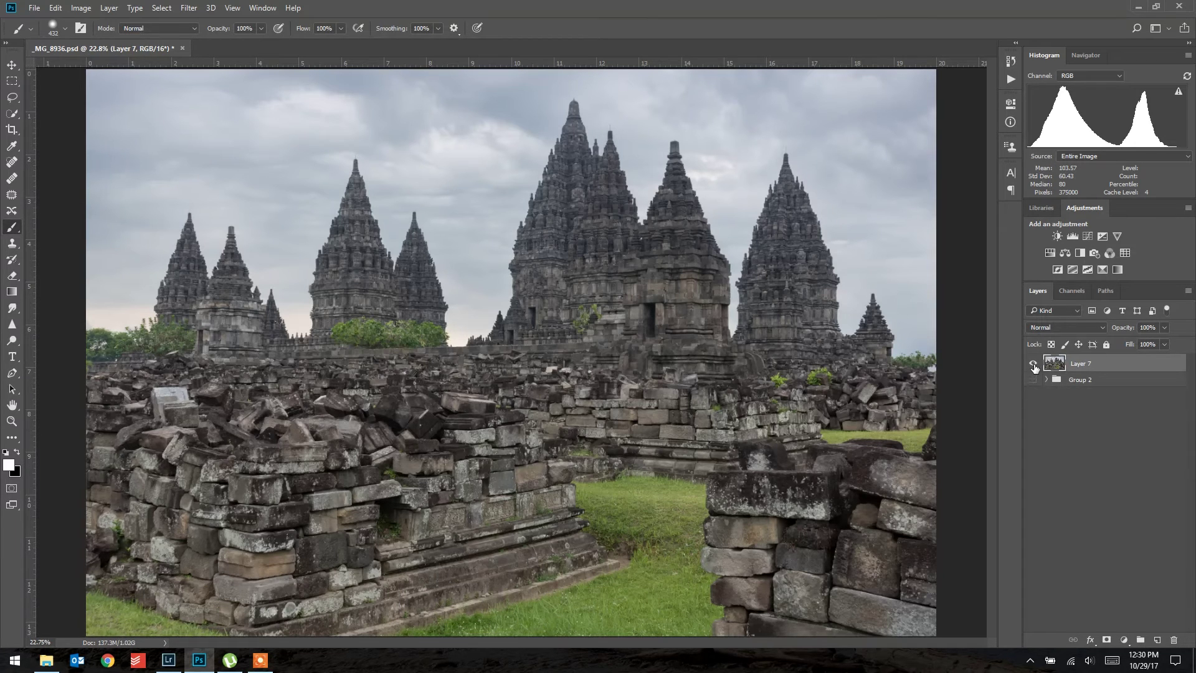
pyautogui.click(1034, 364)
pyautogui.click(1034, 364)
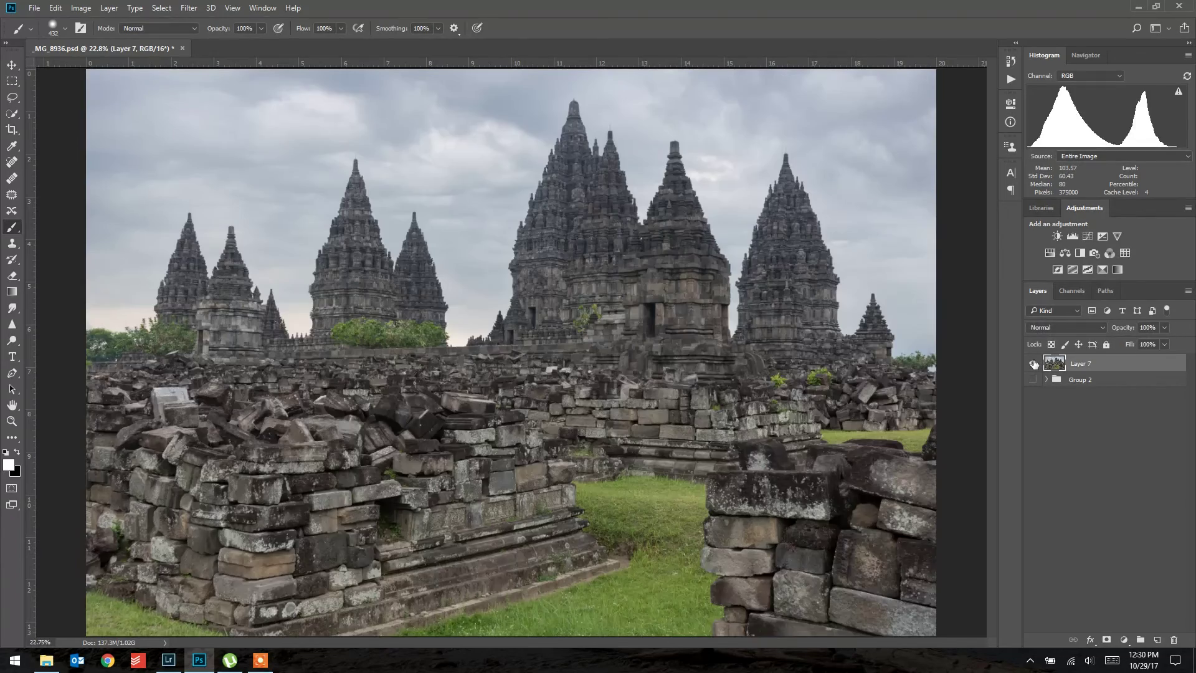
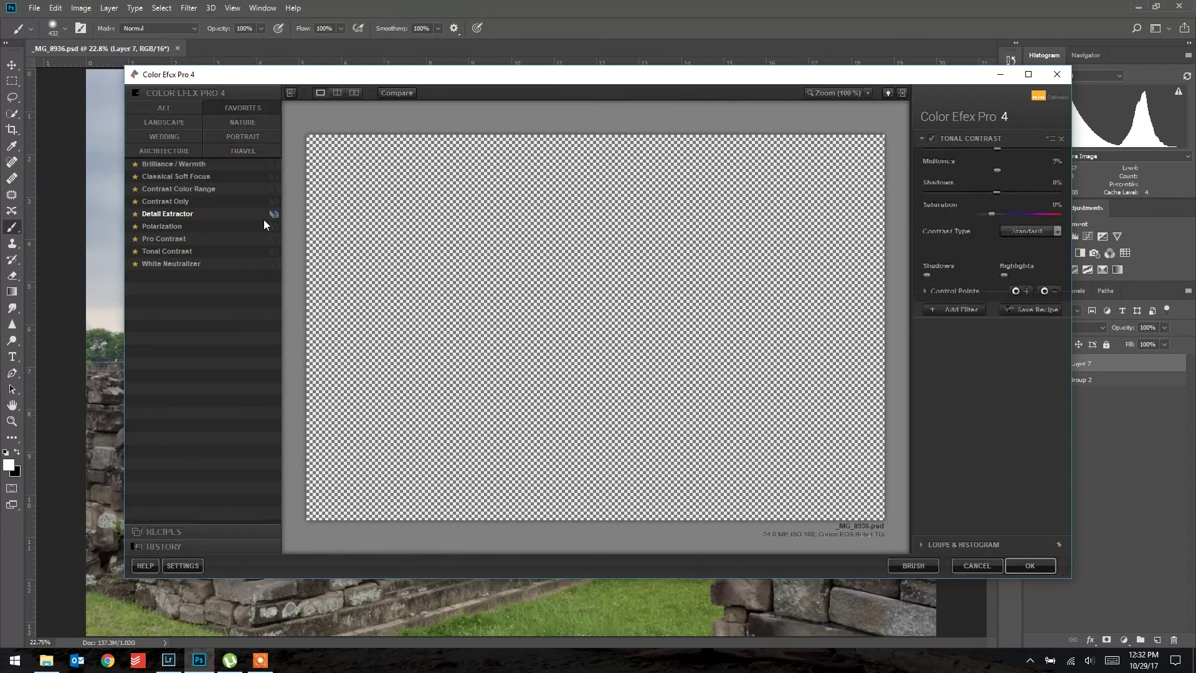
# In Color Efex Pro 4, look through all filters, return to the favorites and choose the Pro Contrast filter.
pyautogui.click(177, 104)
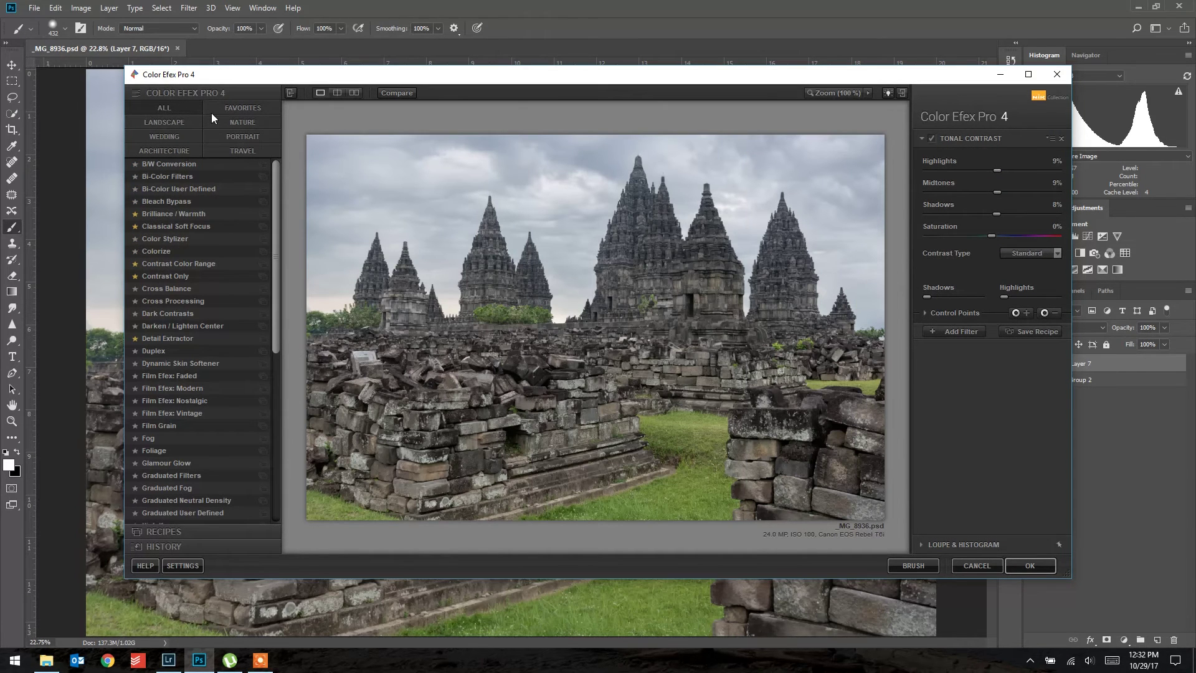
pyautogui.click(236, 106)
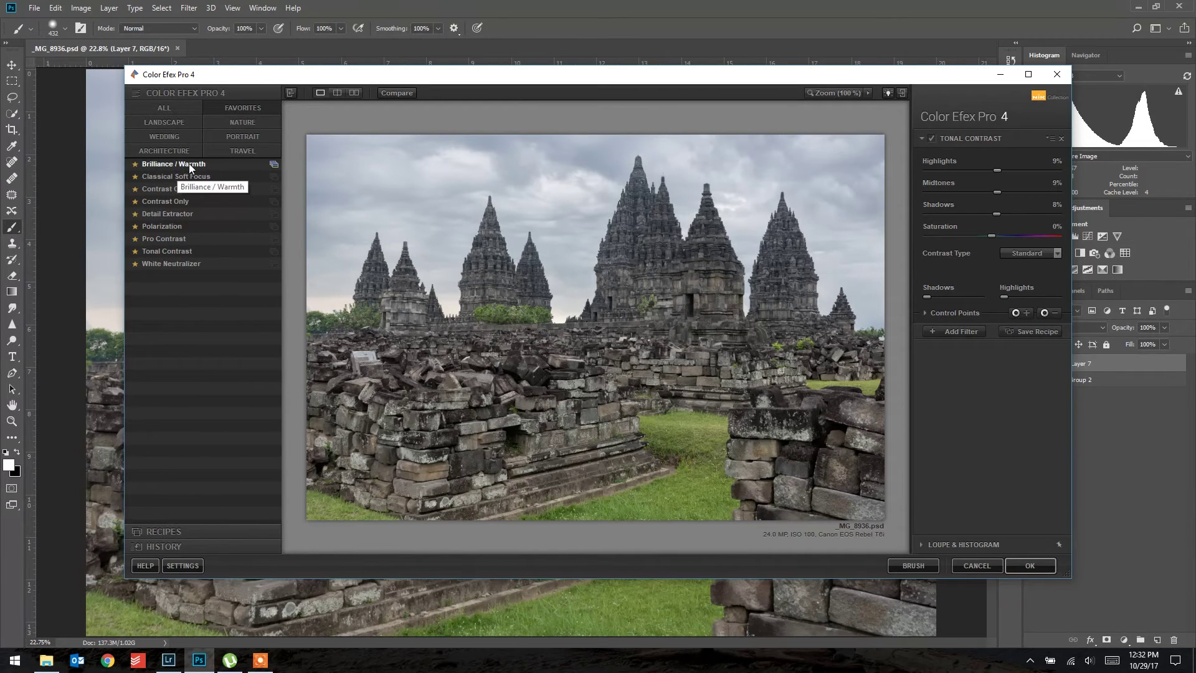
pyautogui.click(187, 243)
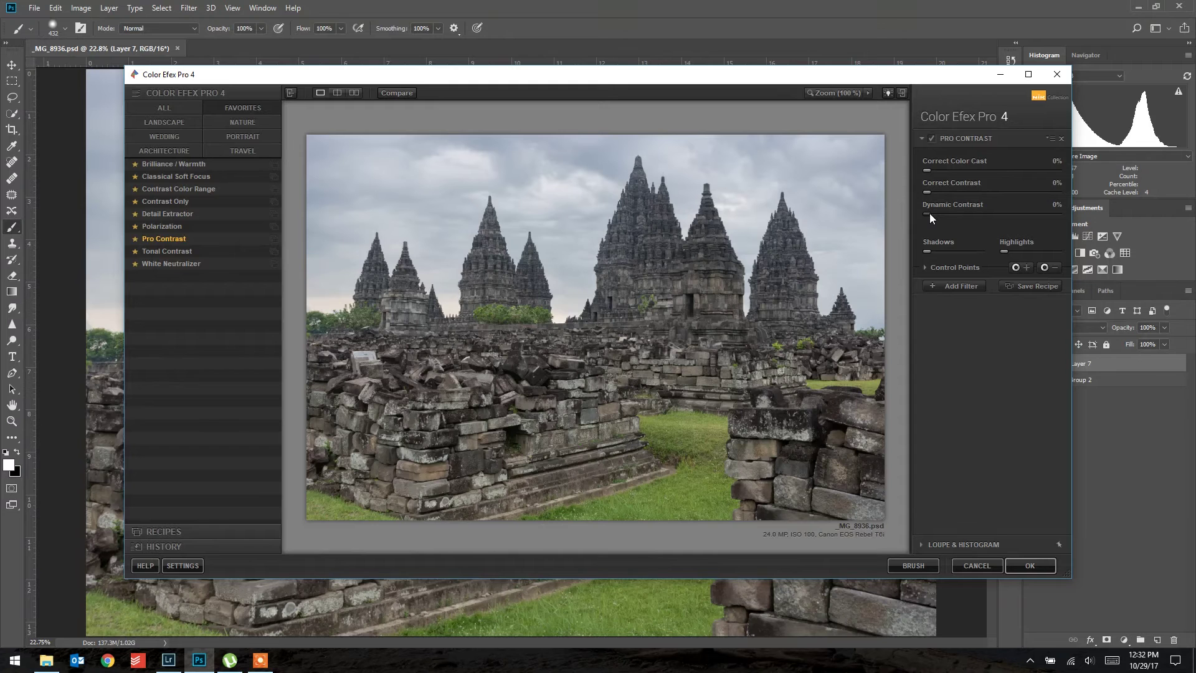
# Try different Dynamic Contrast strengths for the Pro Contrast filter and settle on 44%.
pyautogui.moveTo(945, 215); pyautogui.dragTo(1009, 217)
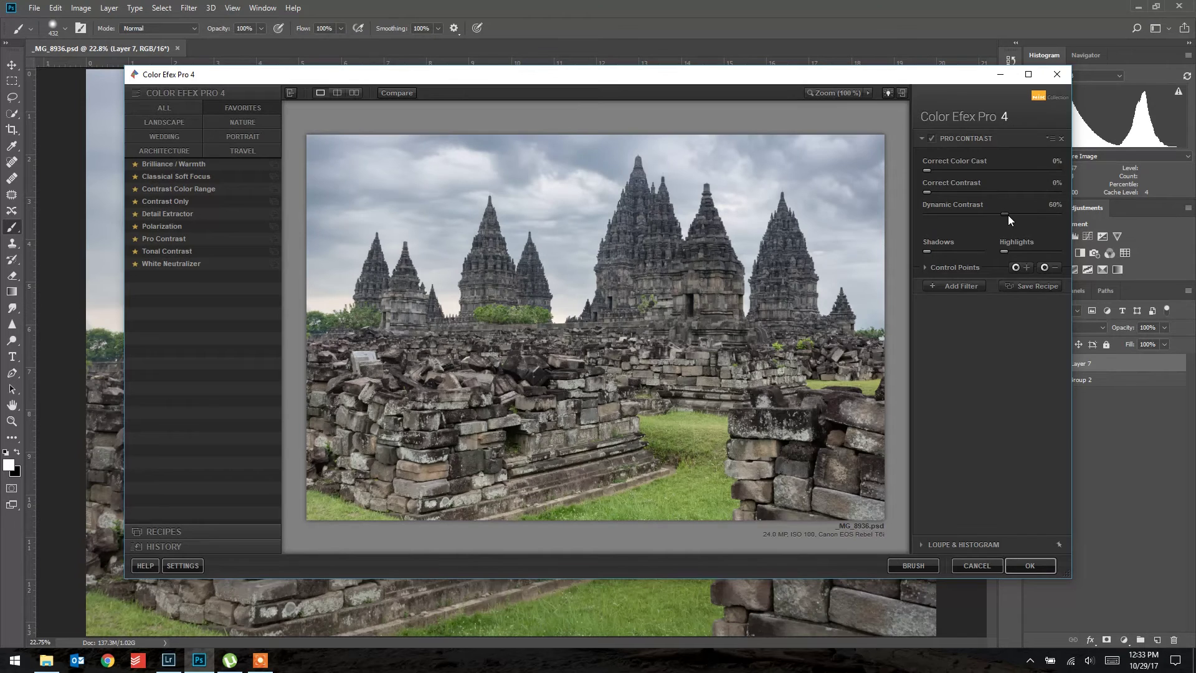
pyautogui.moveTo(1004, 217); pyautogui.dragTo(973, 221)
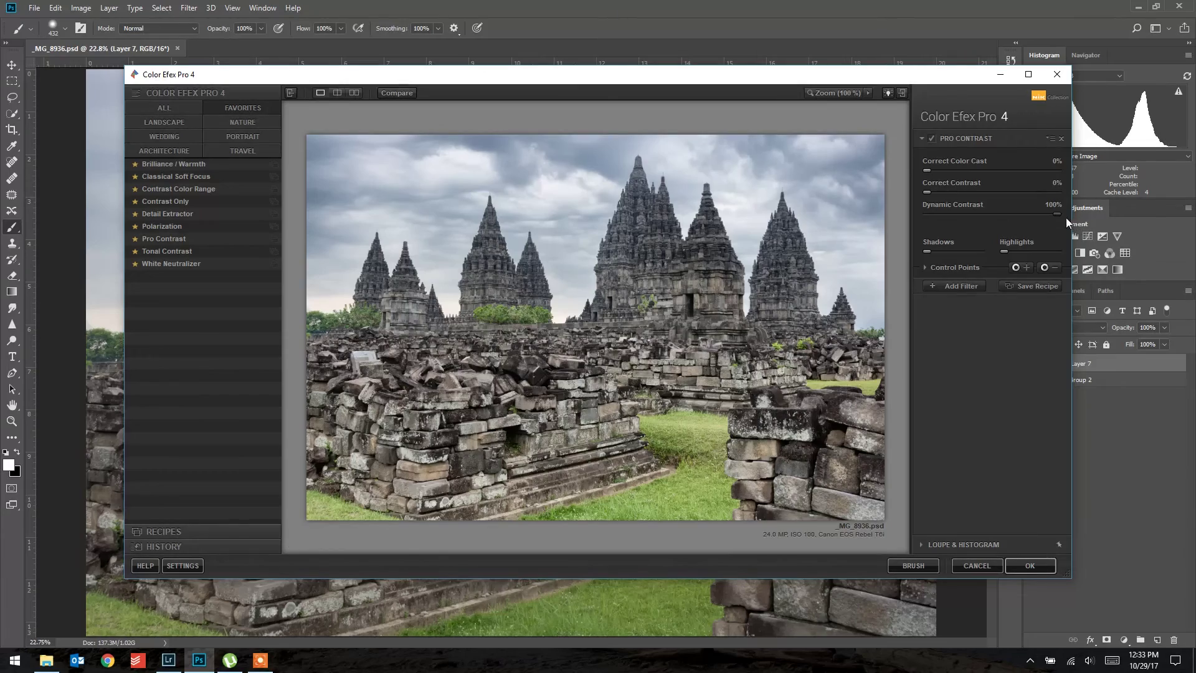
pyautogui.moveTo(1057, 214); pyautogui.dragTo(1000, 216)
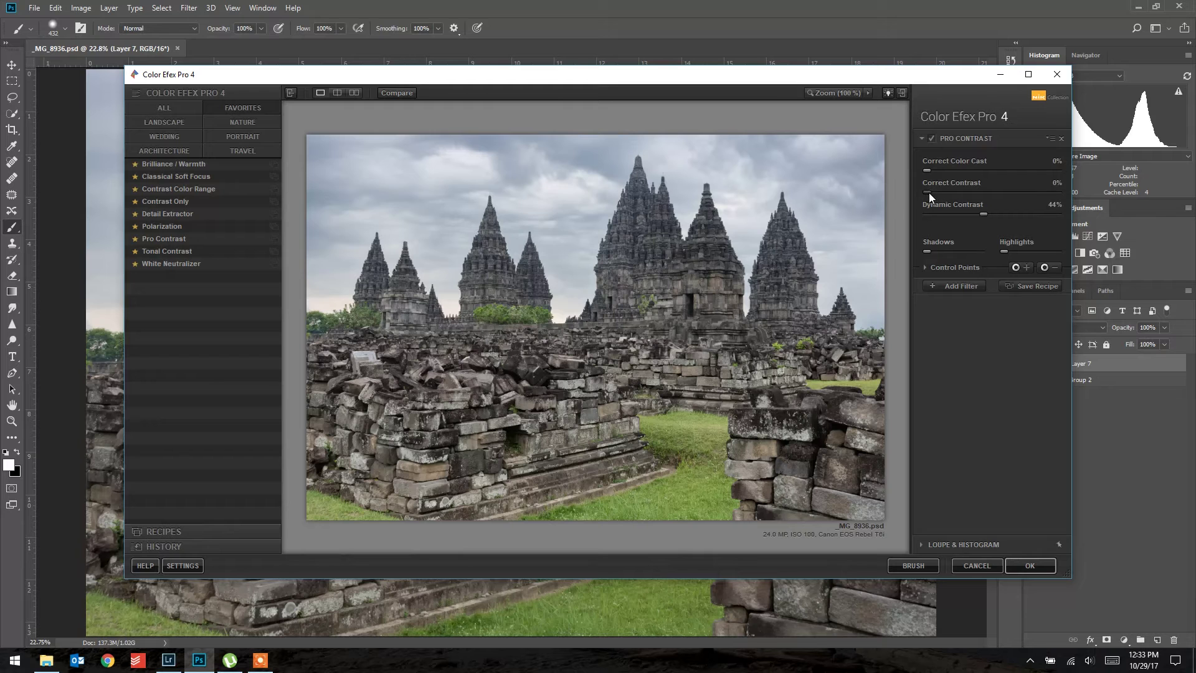
# Set Correct Contrast to 8% and Correct Color Cast to 31%, and apply the Pro Contrast filter to the photo.
pyautogui.moveTo(952, 193); pyautogui.dragTo(921, 193)
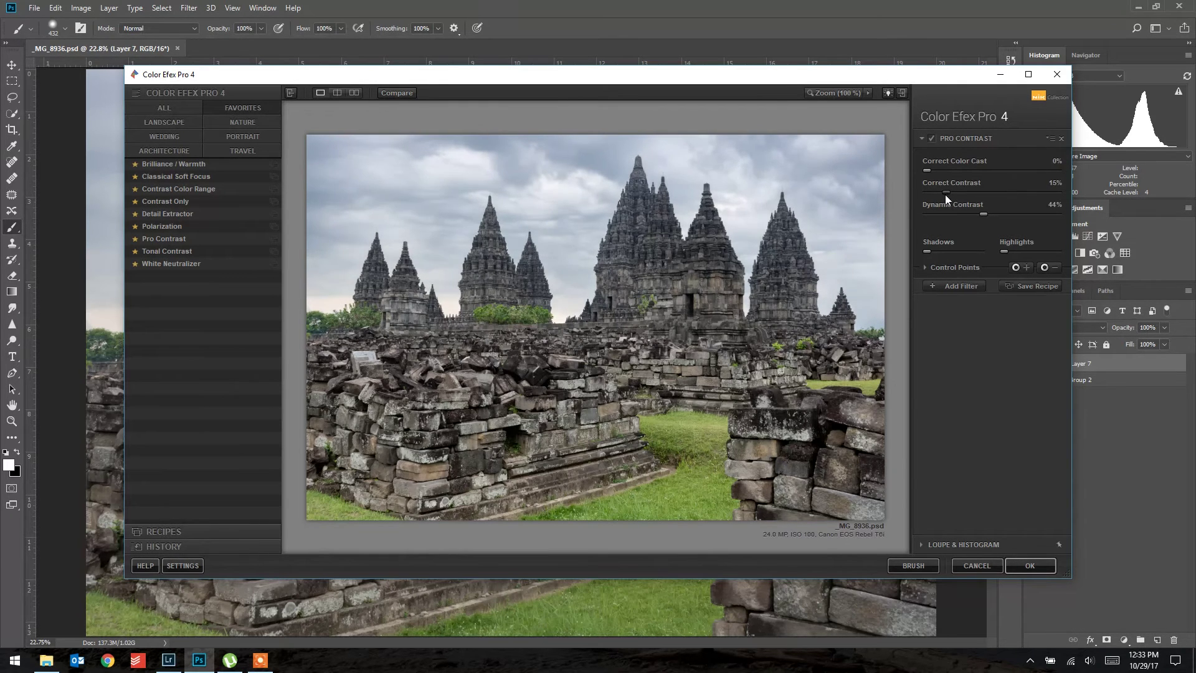
pyautogui.moveTo(944, 194)
pyautogui.mouseDown()
pyautogui.moveTo(933, 194)
pyautogui.moveTo(971, 194)
pyautogui.moveTo(942, 194)
pyautogui.mouseUp()
pyautogui.moveTo(928, 170); pyautogui.dragTo(936, 170)
pyautogui.moveTo(954, 177); pyautogui.dragTo(1099, 177)
pyautogui.moveTo(927, 181); pyautogui.dragTo(966, 178)
pyautogui.click(1023, 560)
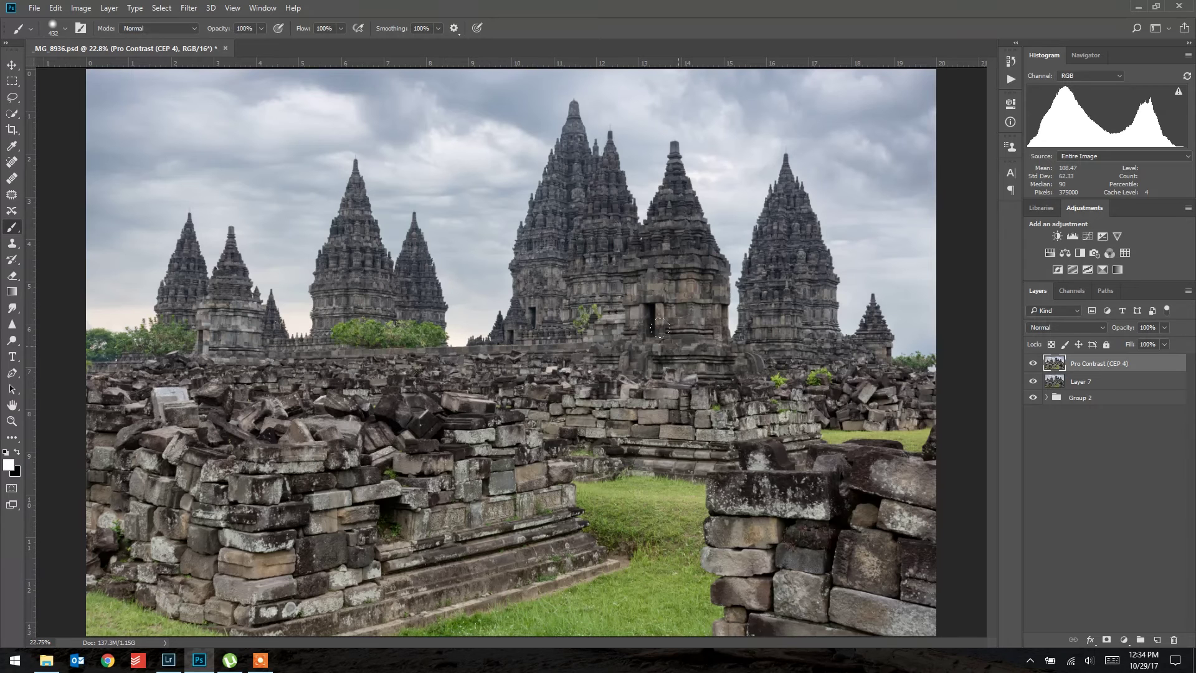
# Reopen Color Efex Pro 4, choose the Brilliance / Warmth filter with Warmth at 9%, and compare the photo with and without it.
pyautogui.click(200, 10)
pyautogui.moveTo(241, 270)
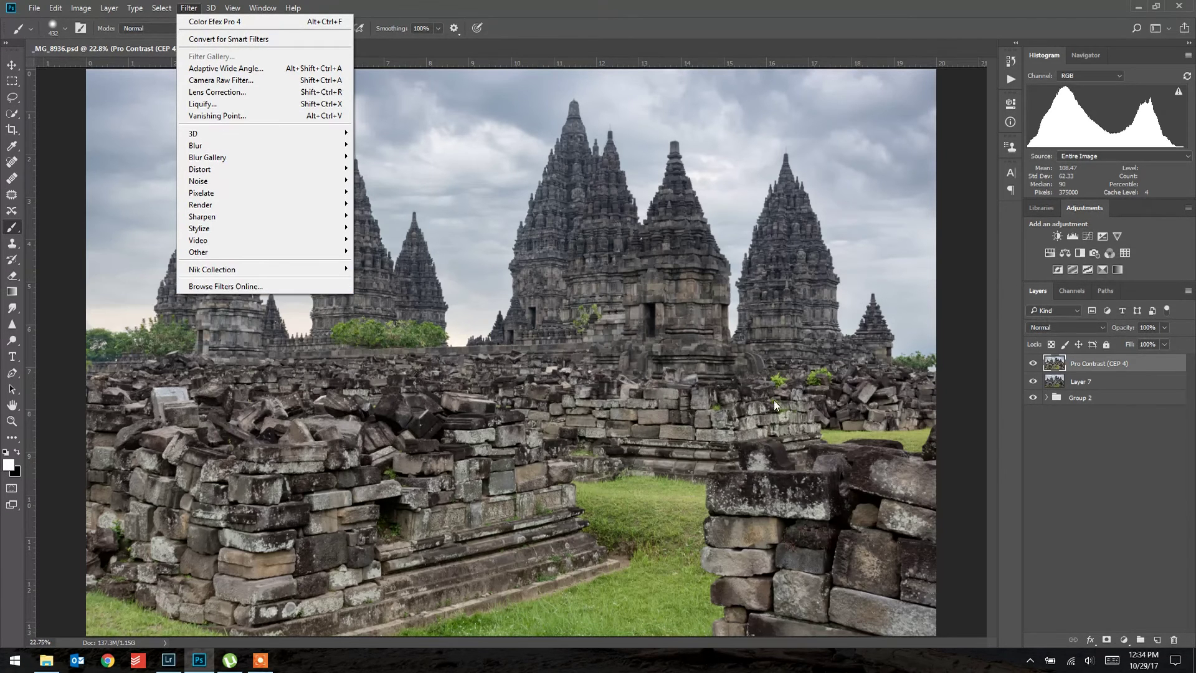
pyautogui.click(148, 287)
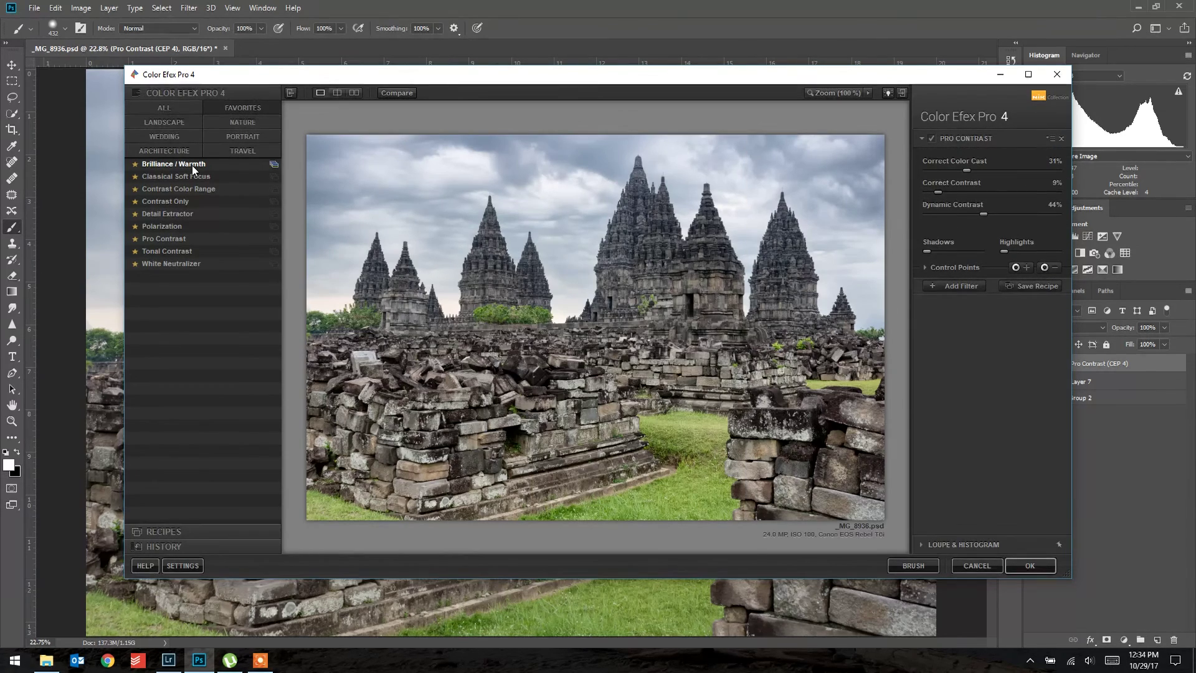
pyautogui.click(192, 164)
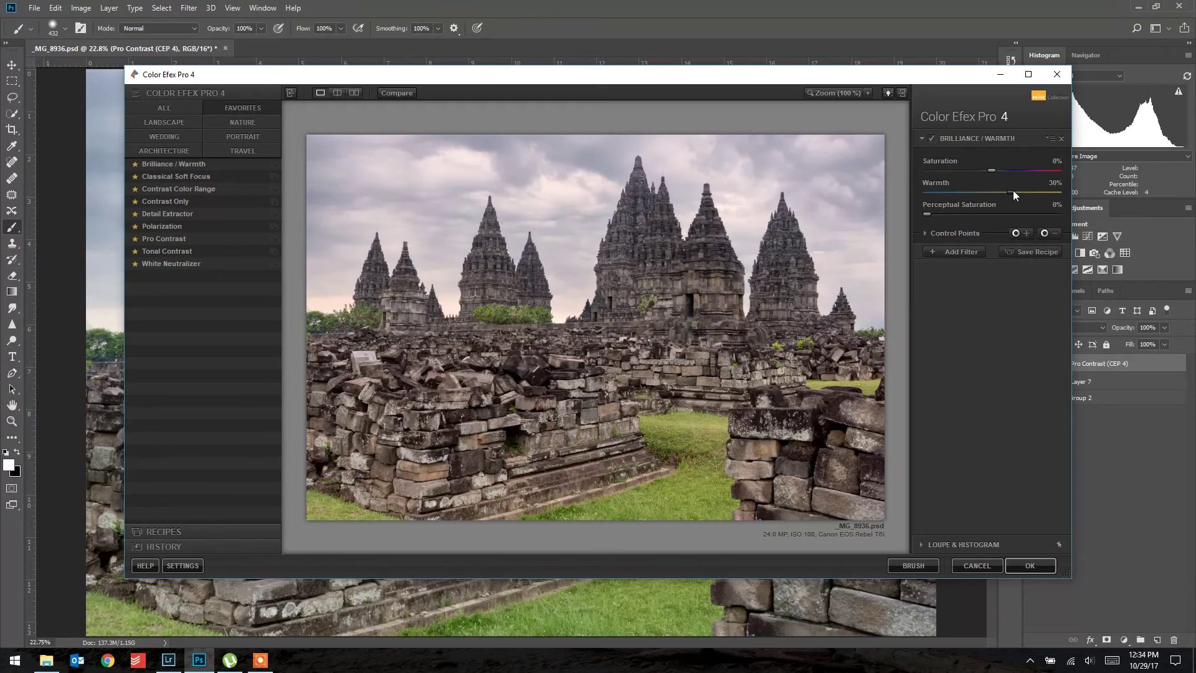
pyautogui.moveTo(1016, 191); pyautogui.dragTo(1003, 191)
pyautogui.click(933, 139)
pyautogui.click(933, 140)
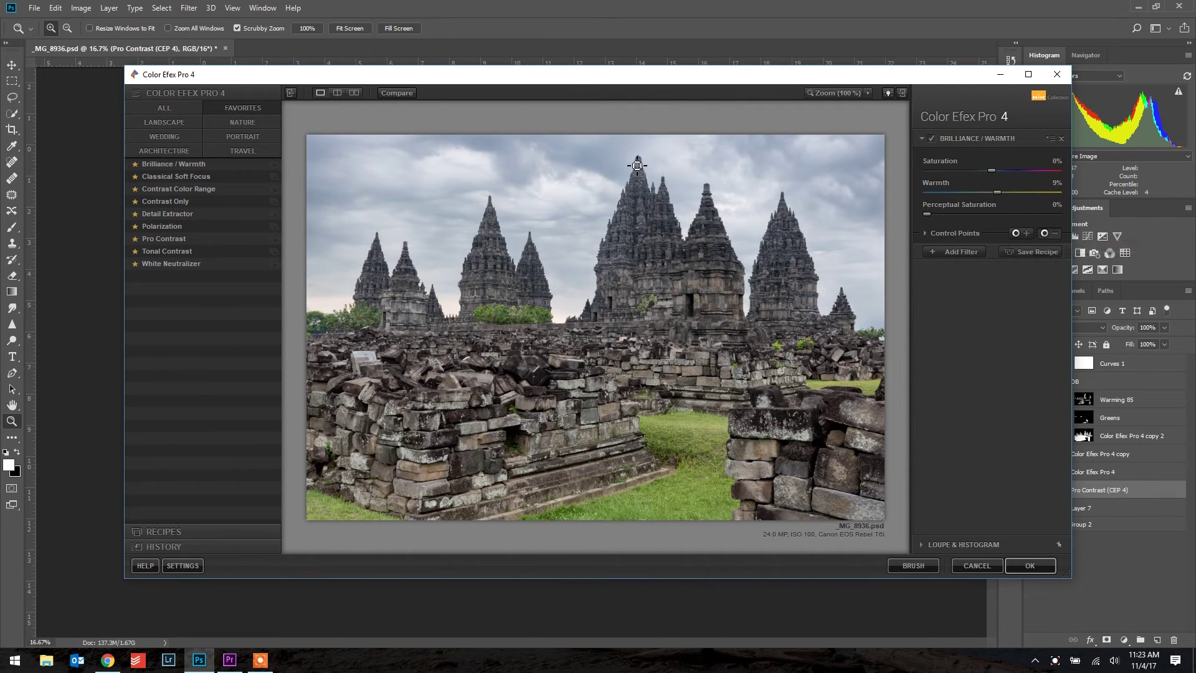
# Place subtractive control points across the sky to exclude it from the warming, adjusting their reach while previewing the mask.
pyautogui.click(346, 174)
pyautogui.click(927, 232)
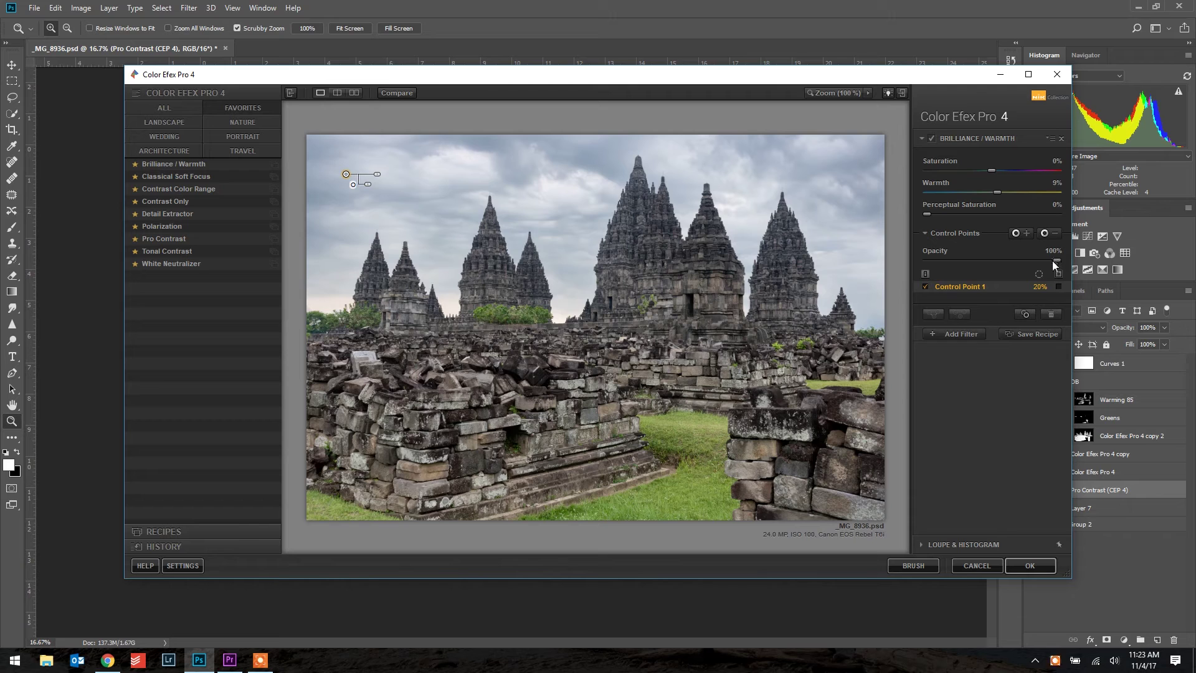
pyautogui.click(1059, 286)
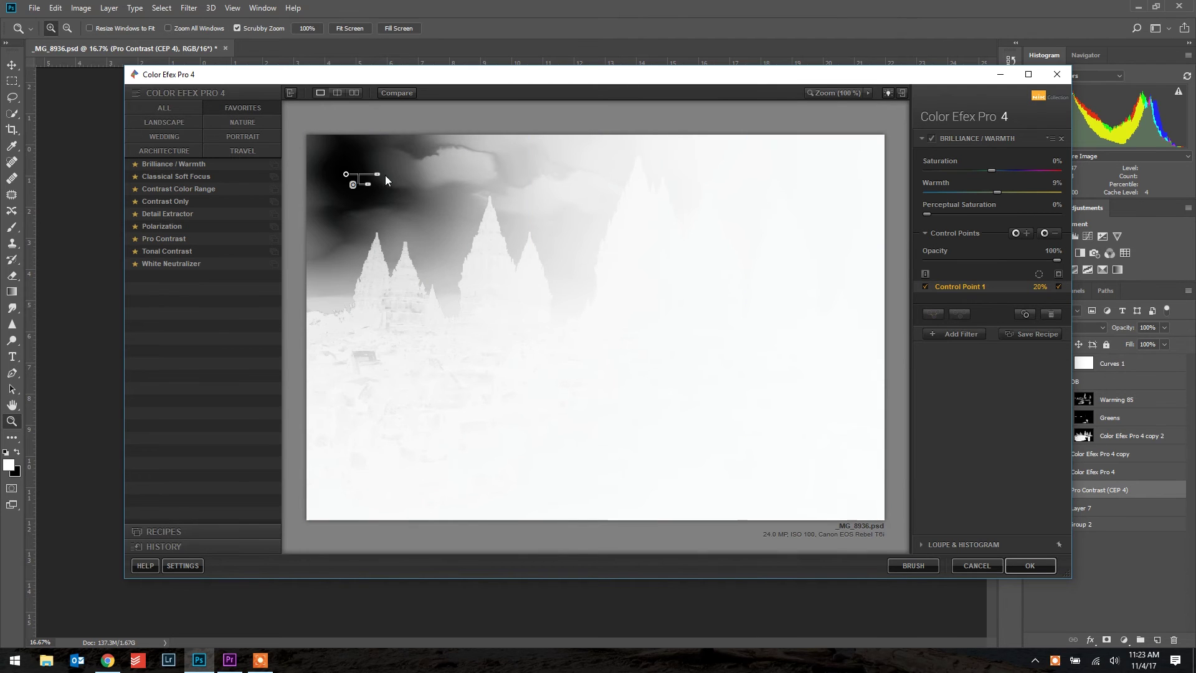
pyautogui.moveTo(378, 177); pyautogui.dragTo(443, 172)
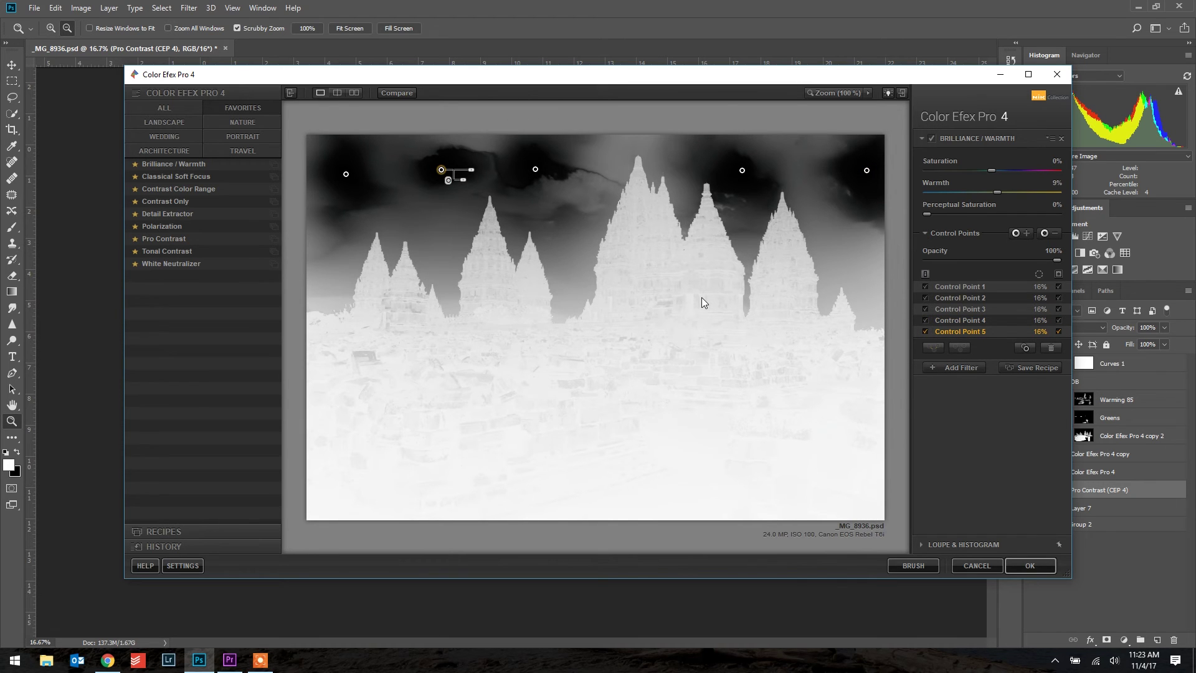
pyautogui.click(1059, 274)
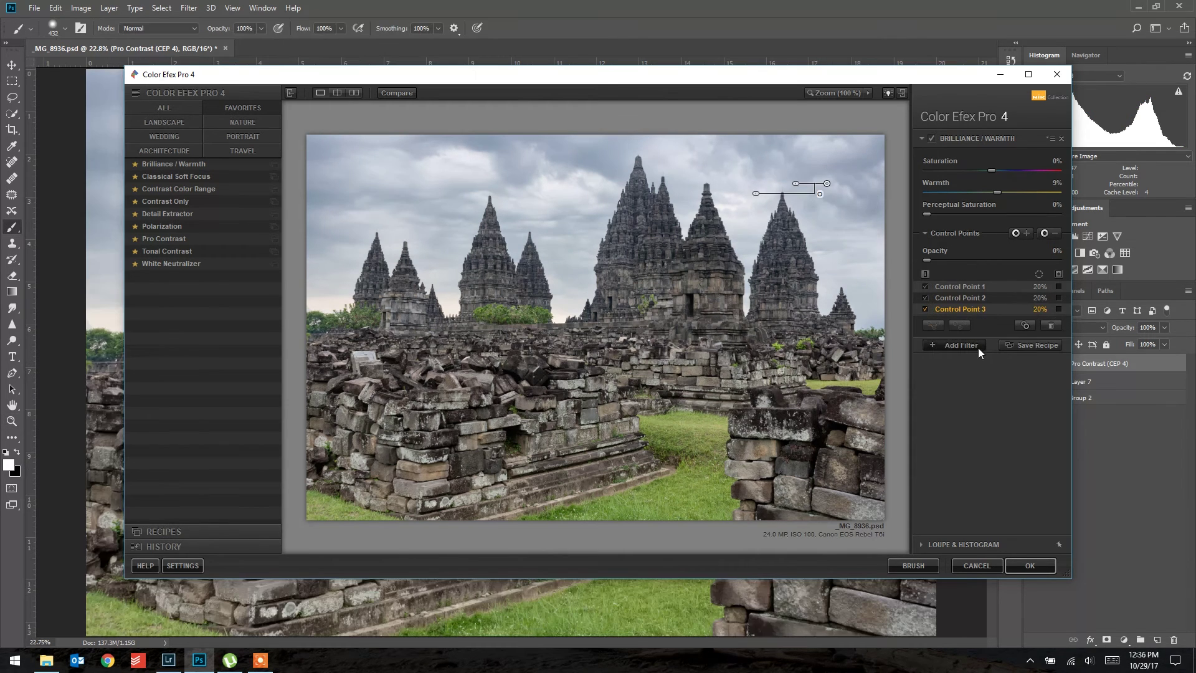
# Add a Polarization filter below Brilliance / Warmth, adjust its strength and apply both filters to the photo.
pyautogui.click(978, 348)
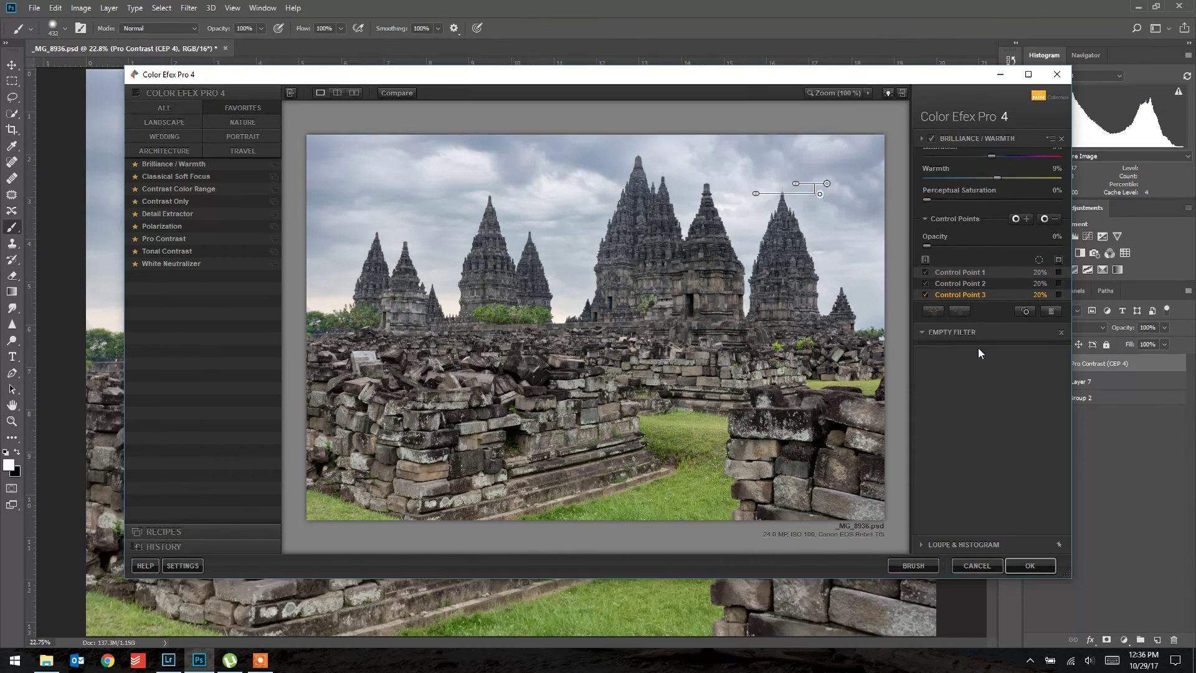
pyautogui.click(166, 226)
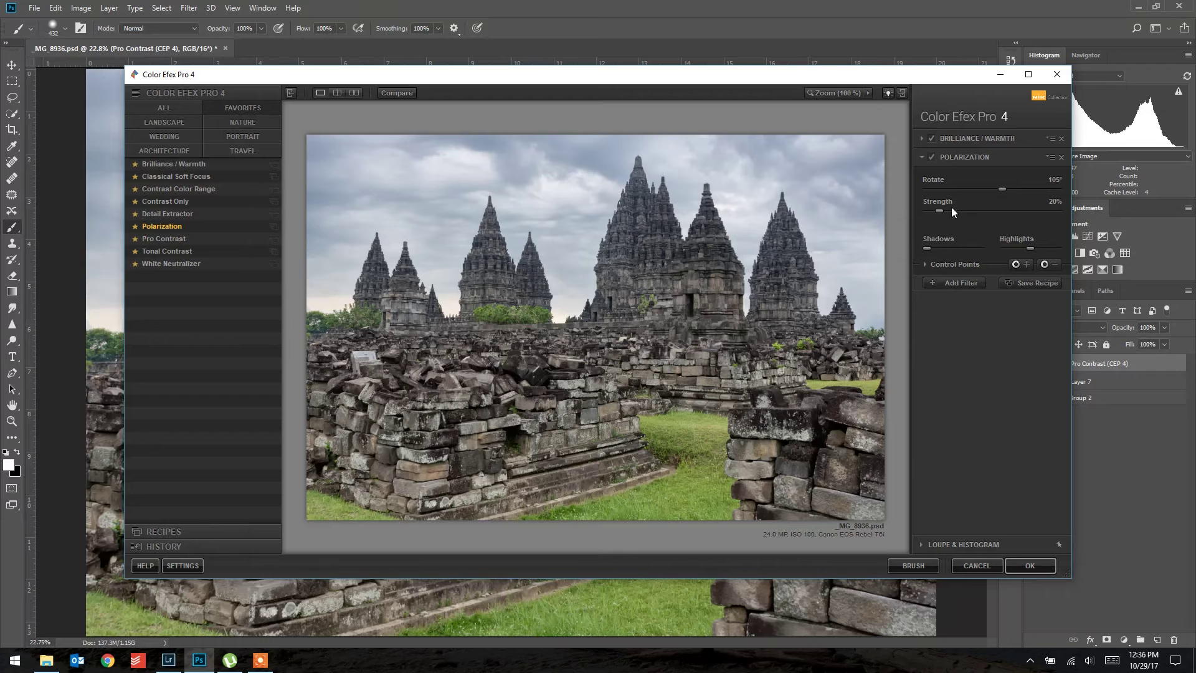
pyautogui.moveTo(1004, 210)
pyautogui.mouseDown()
pyautogui.moveTo(1045, 211)
pyautogui.moveTo(881, 217)
pyautogui.moveTo(1046, 218)
pyautogui.moveTo(932, 212)
pyautogui.moveTo(993, 218)
pyautogui.mouseUp()
pyautogui.moveTo(996, 134); pyautogui.dragTo(993, 211)
pyautogui.click(1031, 564)
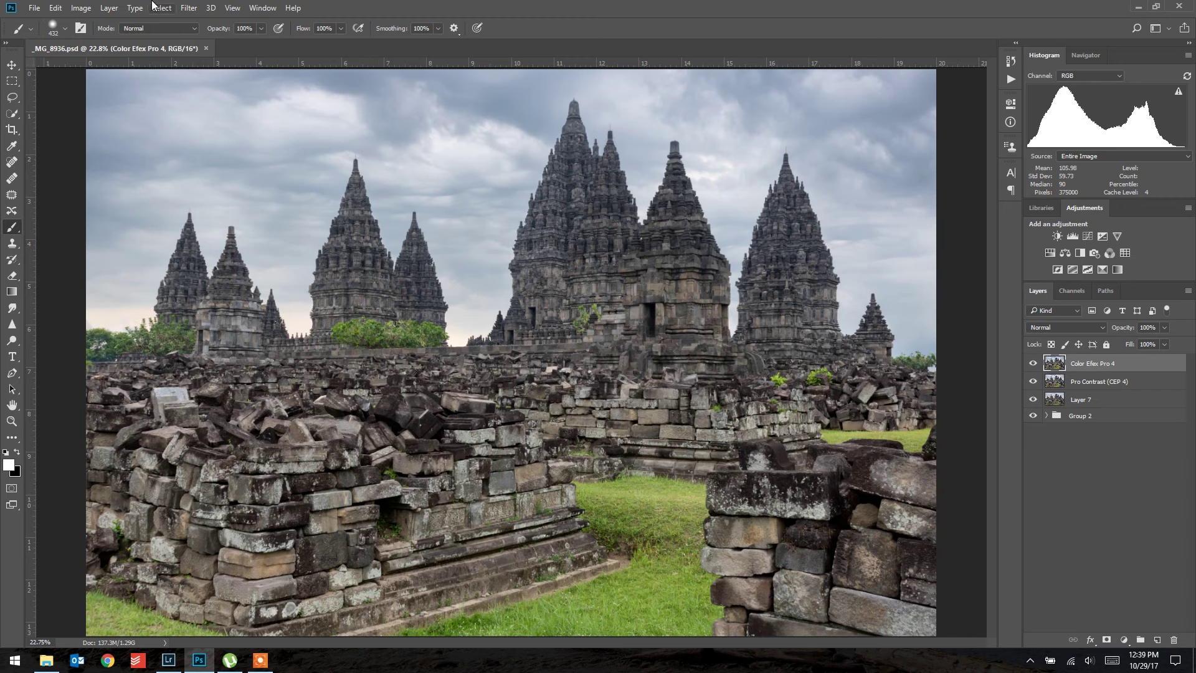
# Reopen Color Efex Pro 4, choose the Contrast Color Range filter and reset its Color Contrast and Contrast to 0%.
pyautogui.click(189, 7)
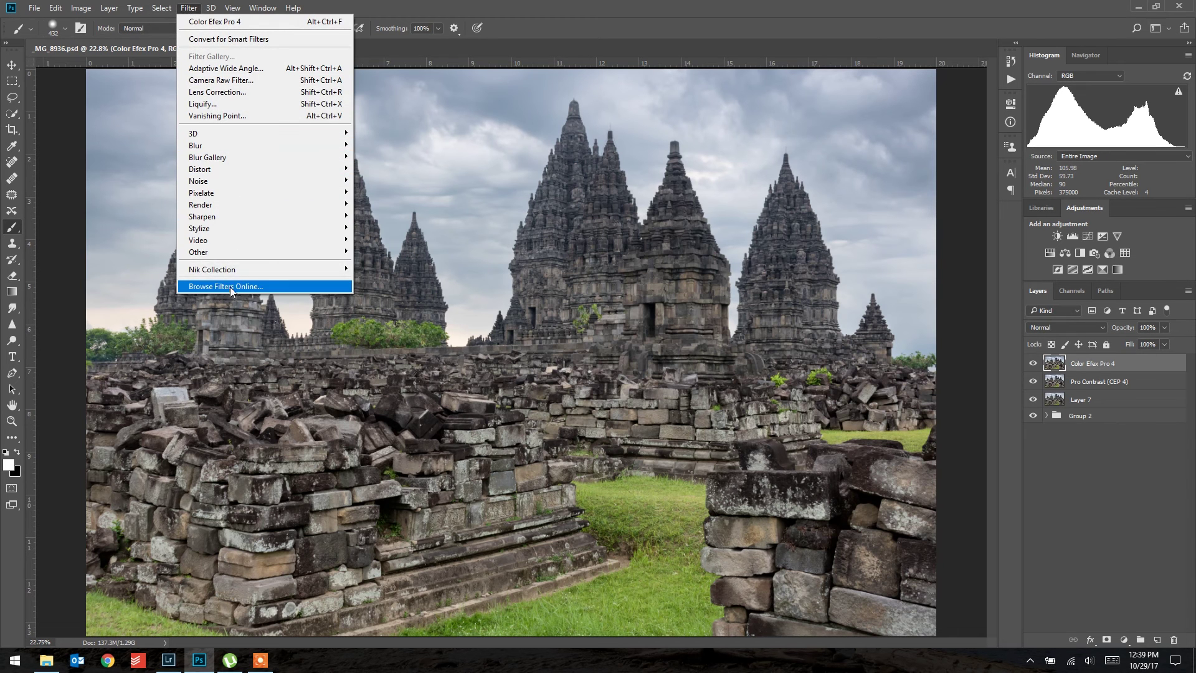
pyautogui.moveTo(233, 270)
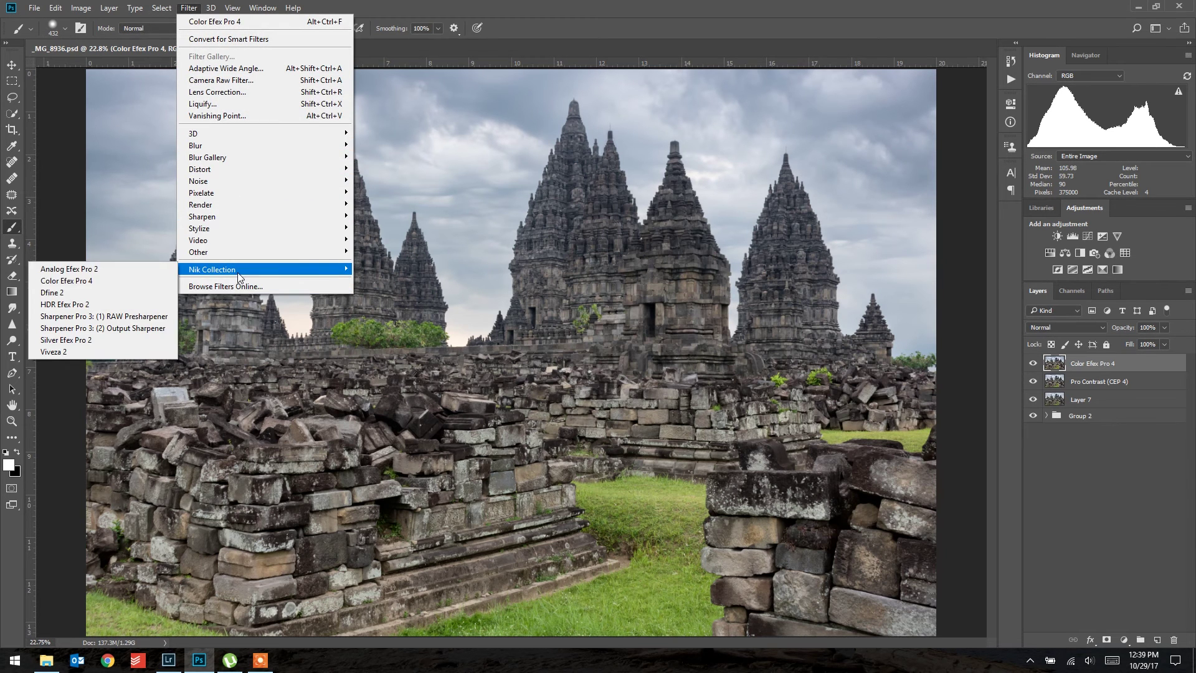
pyautogui.click(131, 277)
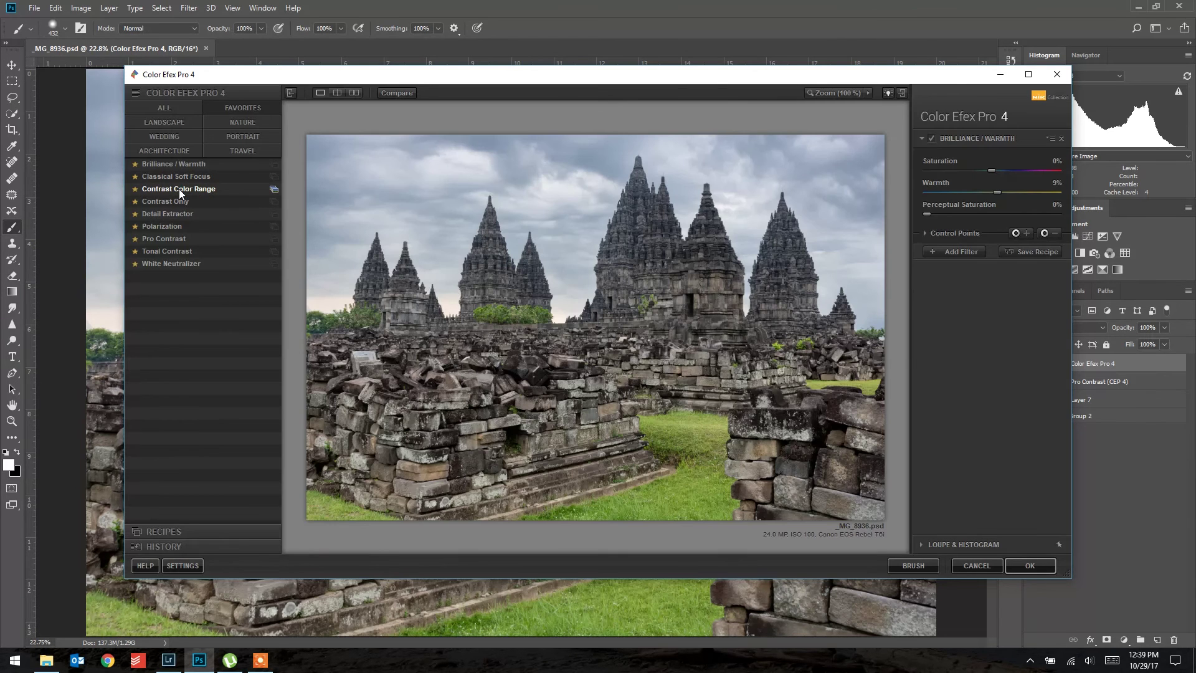
pyautogui.click(179, 189)
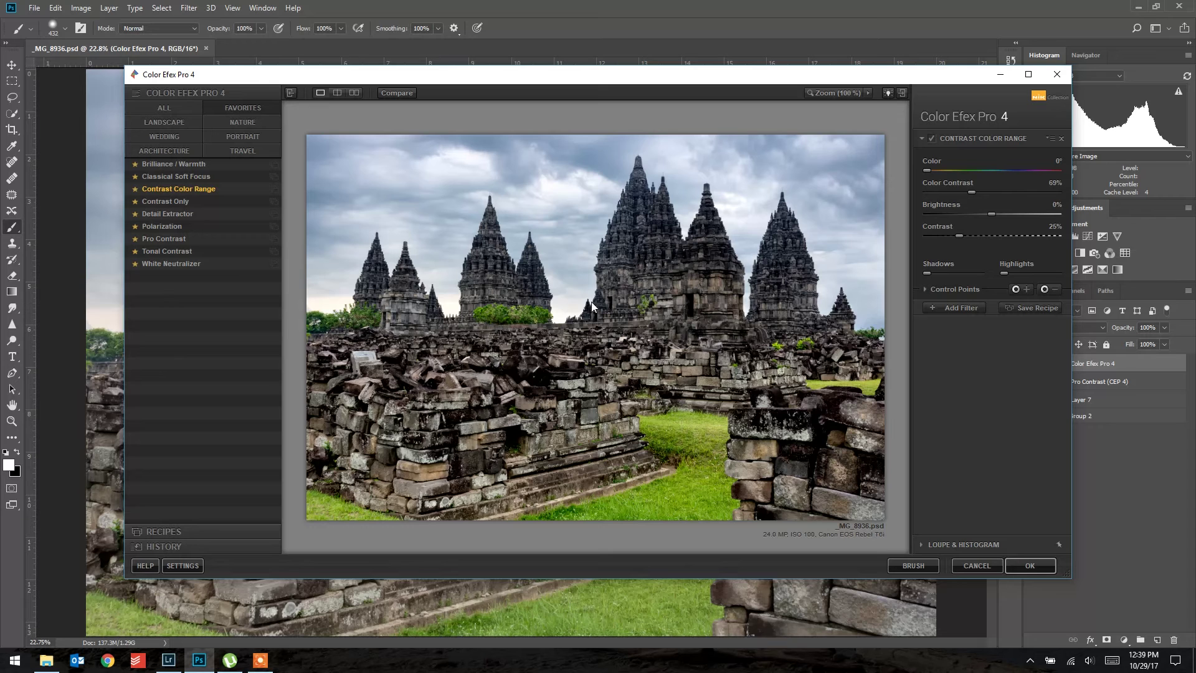
pyautogui.click(1057, 184)
pyautogui.write('0')
pyautogui.press('Return')
pyautogui.doubleClick(959, 235)
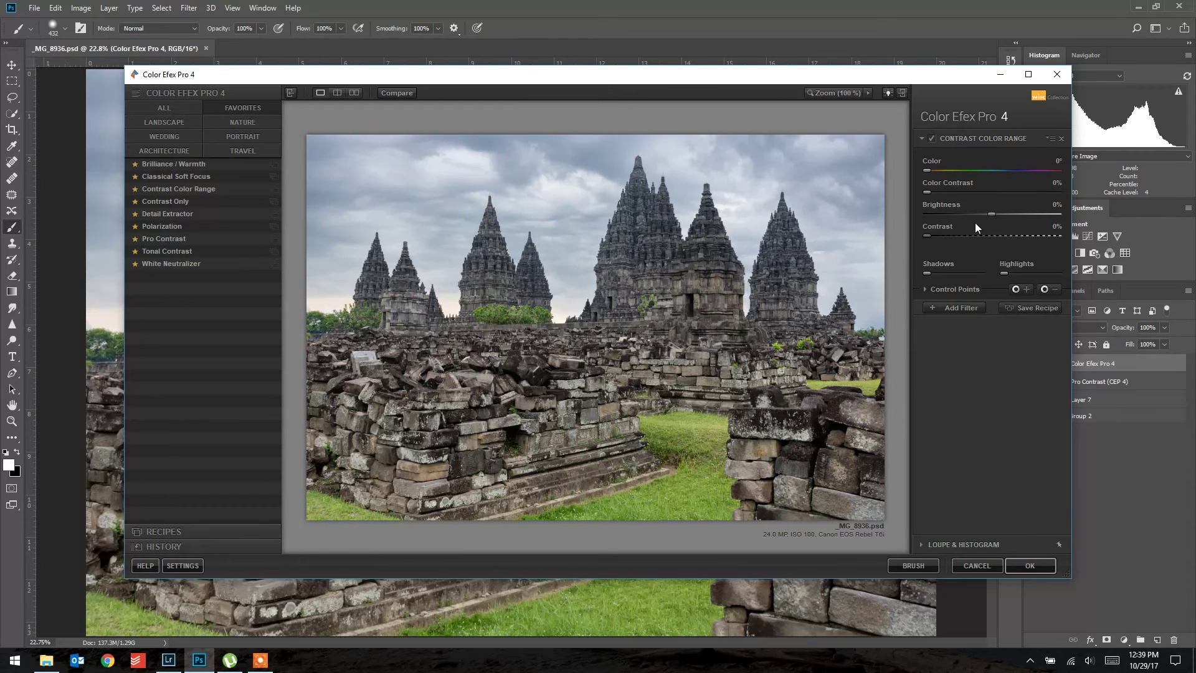
# Tune Contrast Color Range to 30% Color Contrast, -4% Brightness and 4% Contrast.
pyautogui.moveTo(991, 214); pyautogui.dragTo(996, 215)
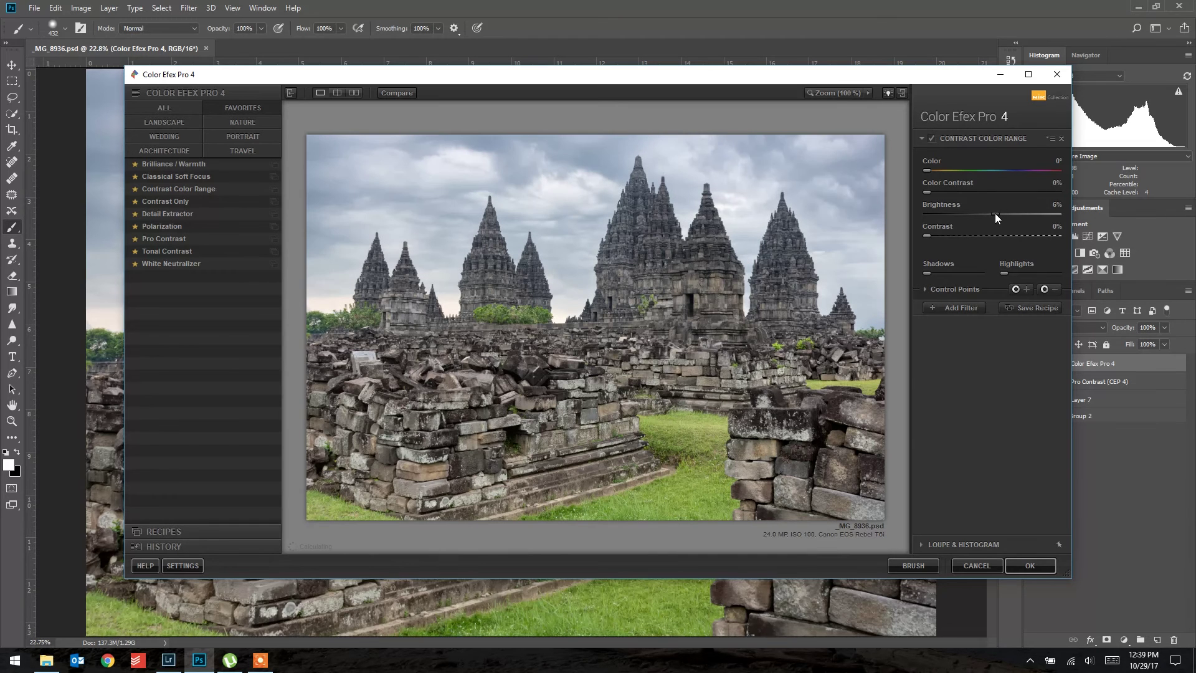
pyautogui.doubleClick(997, 213)
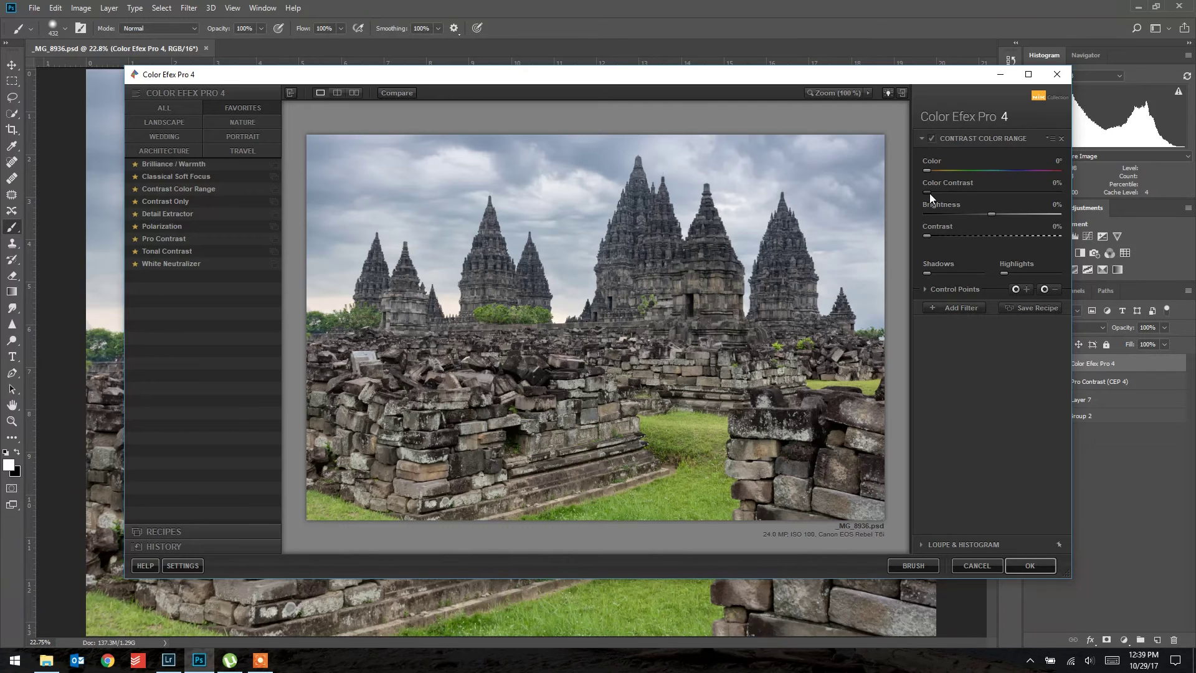
pyautogui.moveTo(950, 196); pyautogui.dragTo(1012, 199)
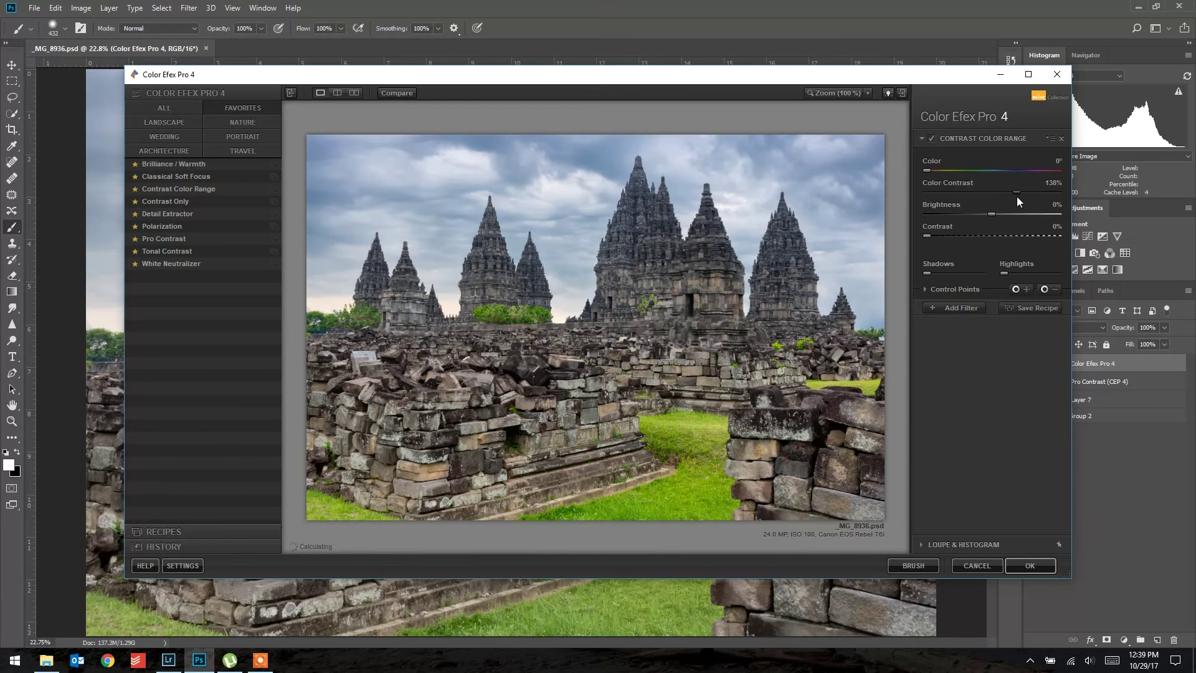
pyautogui.moveTo(948, 198); pyautogui.dragTo(914, 200)
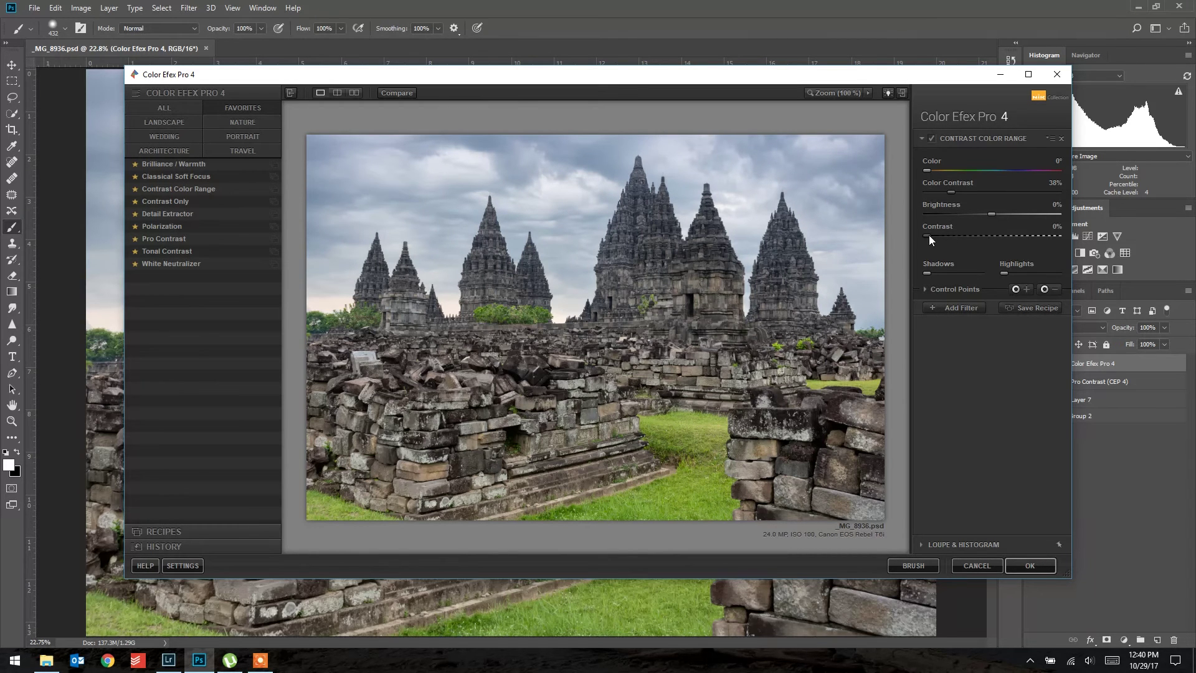
pyautogui.moveTo(927, 235); pyautogui.dragTo(932, 237)
pyautogui.moveTo(938, 195); pyautogui.dragTo(941, 197)
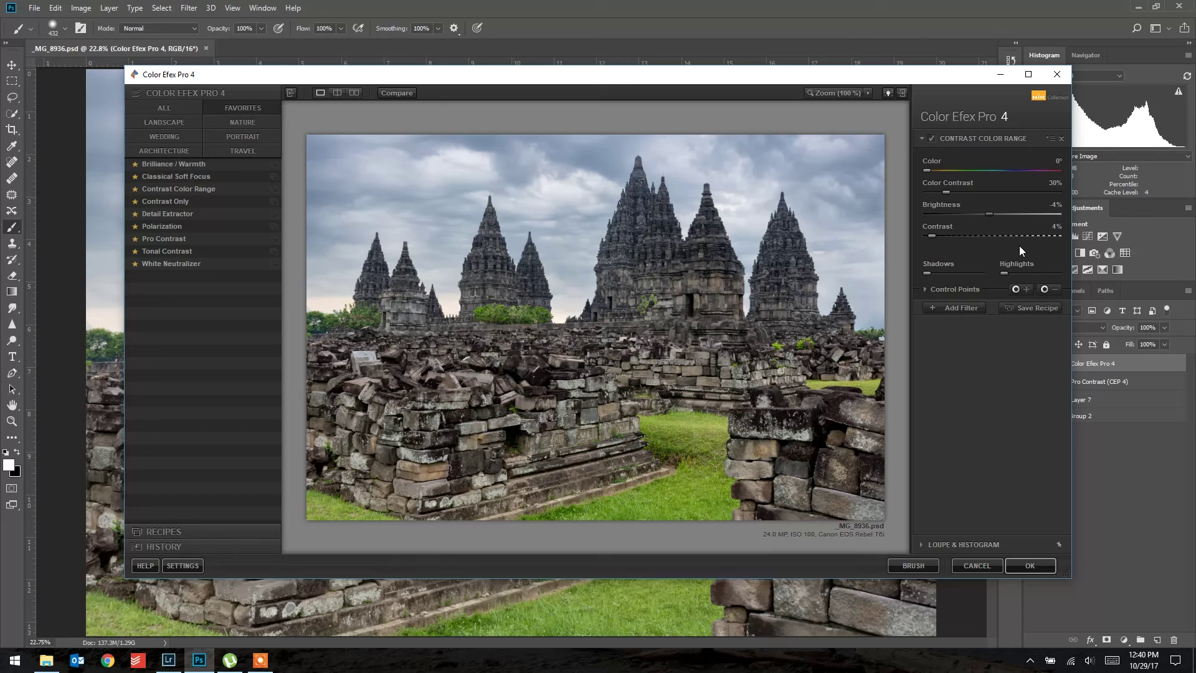
# Add a Tonal Contrast filter to the stack and set its Highlights, Midtones, Shadows and Saturation to 0%.
pyautogui.click(951, 305)
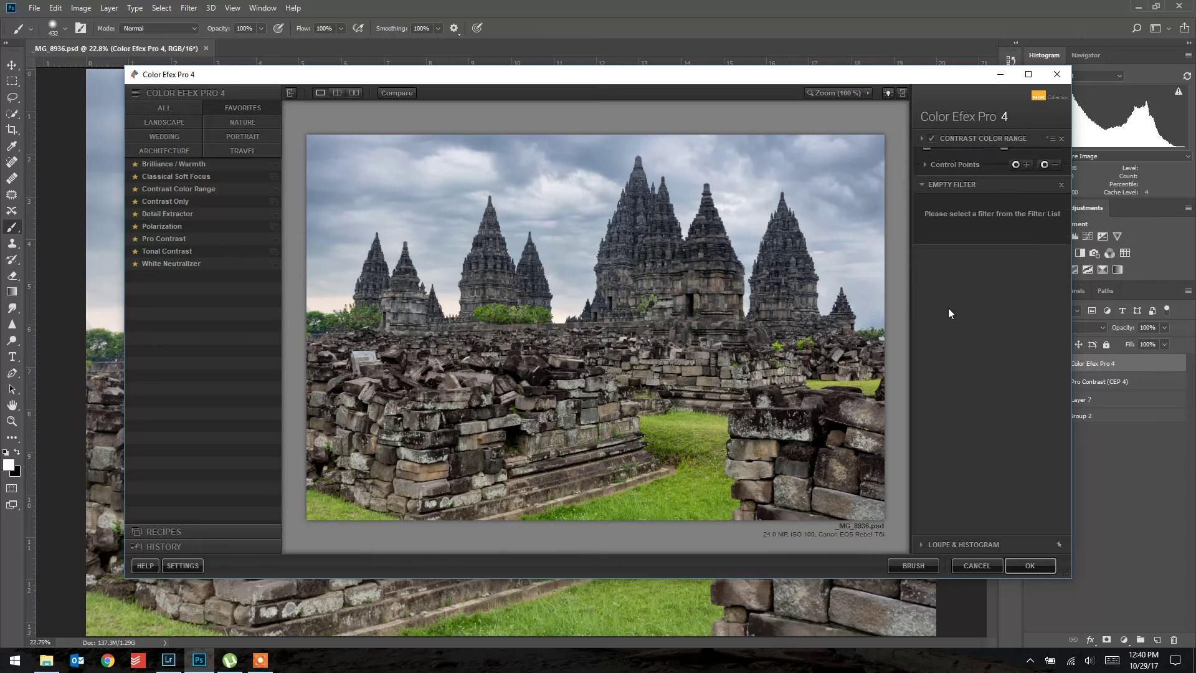
pyautogui.click(195, 251)
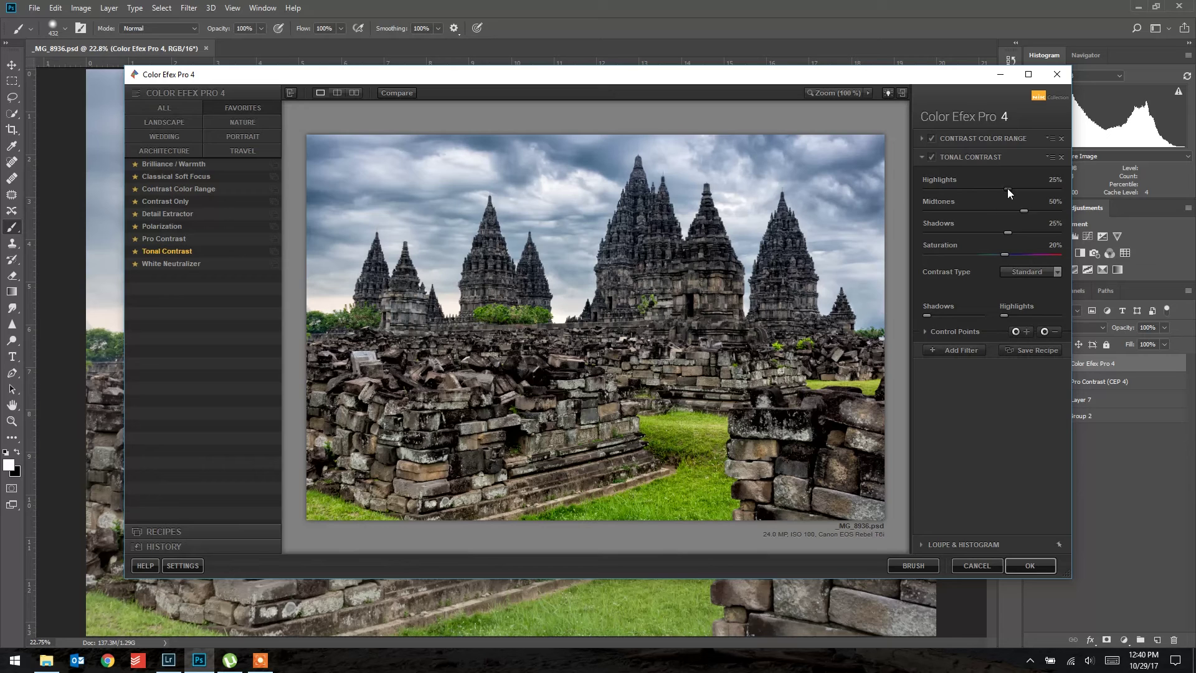
pyautogui.click(1050, 182)
pyautogui.write('0')
pyautogui.click(1055, 203)
pyautogui.write('0')
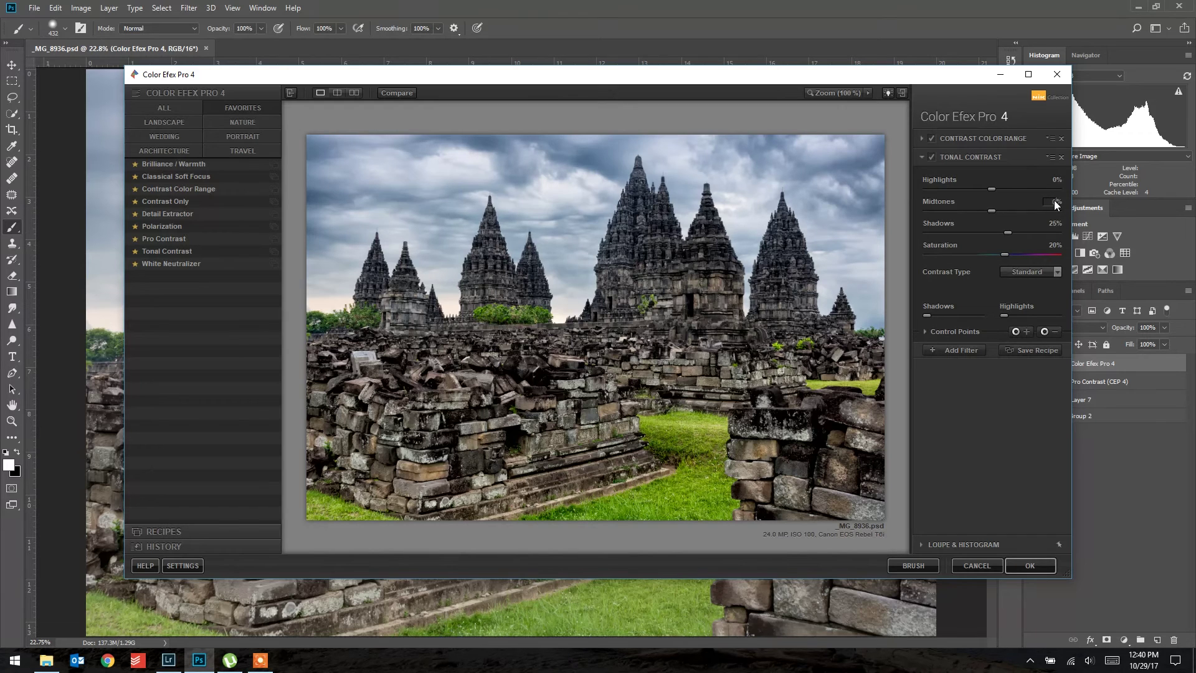
pyautogui.write('0')
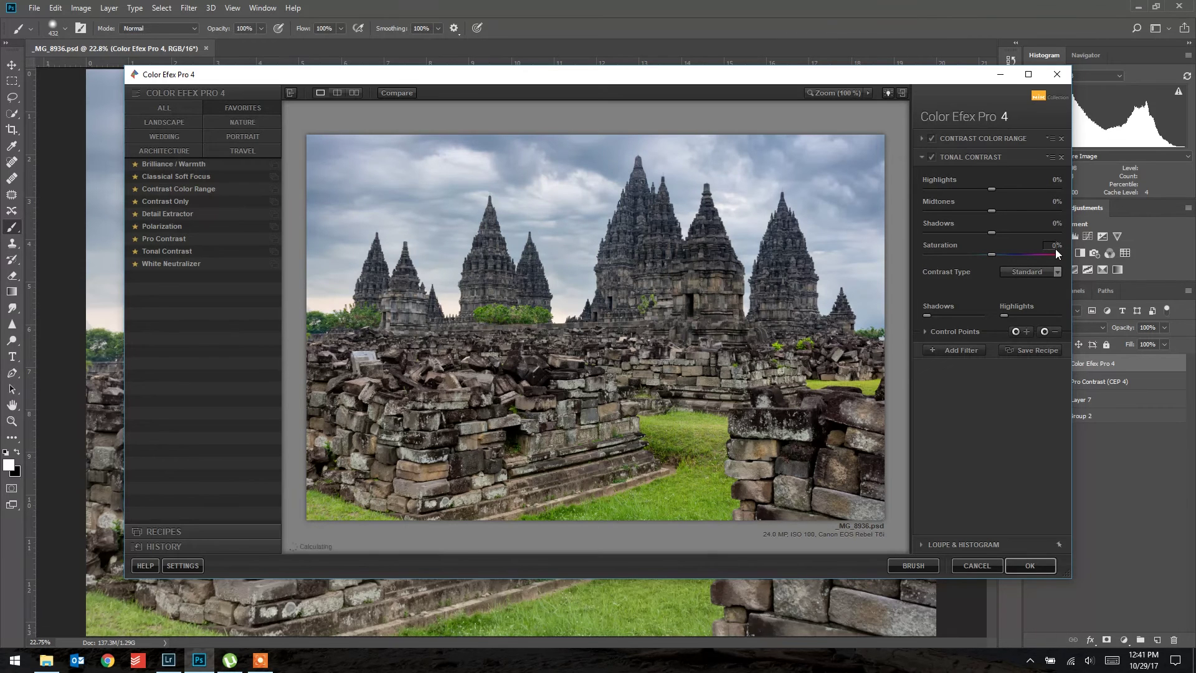
# Set the Tonal Contrast Highlights to 11% and compare the photo with and without the filter.
pyautogui.click(990, 189)
pyautogui.moveTo(992, 188); pyautogui.dragTo(1012, 188)
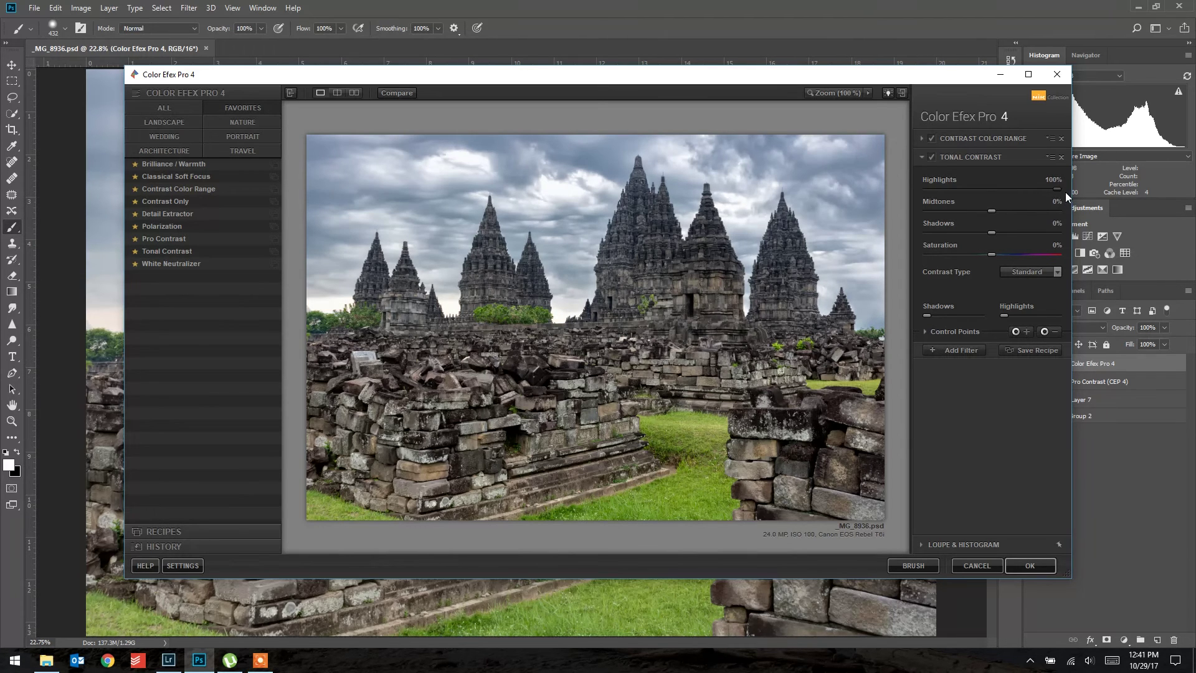
pyautogui.moveTo(1017, 196); pyautogui.dragTo(1000, 196)
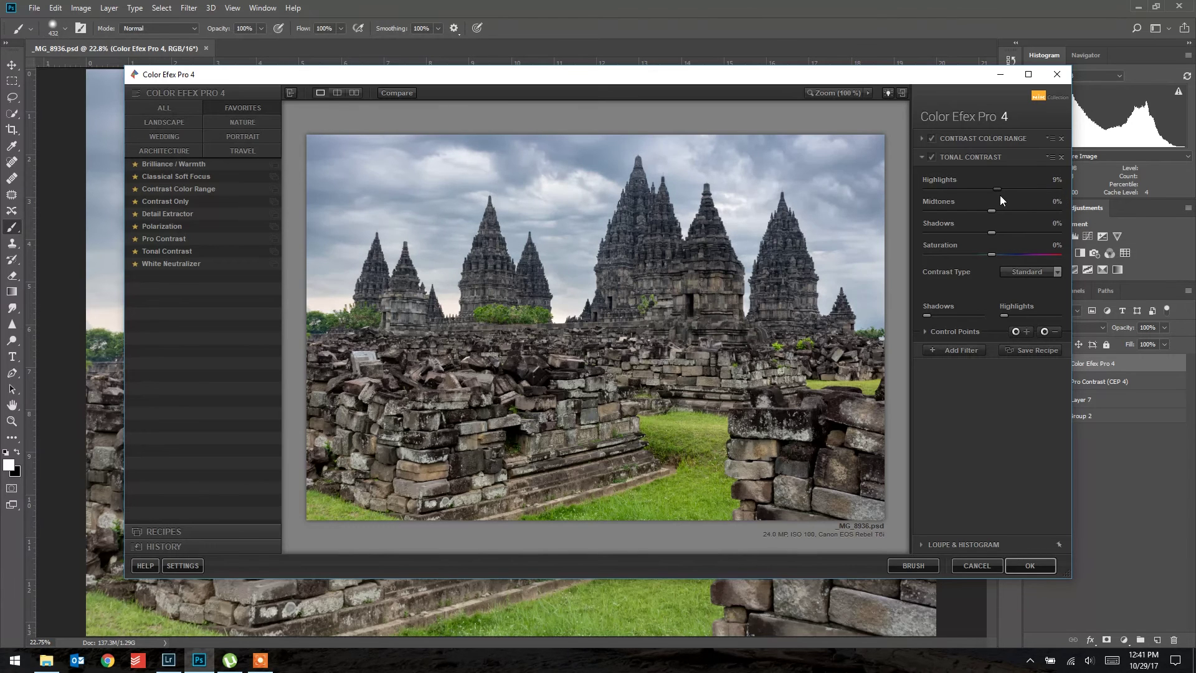
pyautogui.click(933, 158)
# Try the Tonal Contrast Midtones at full strength, then settle on 10%.
pyautogui.moveTo(989, 211); pyautogui.dragTo(1057, 214)
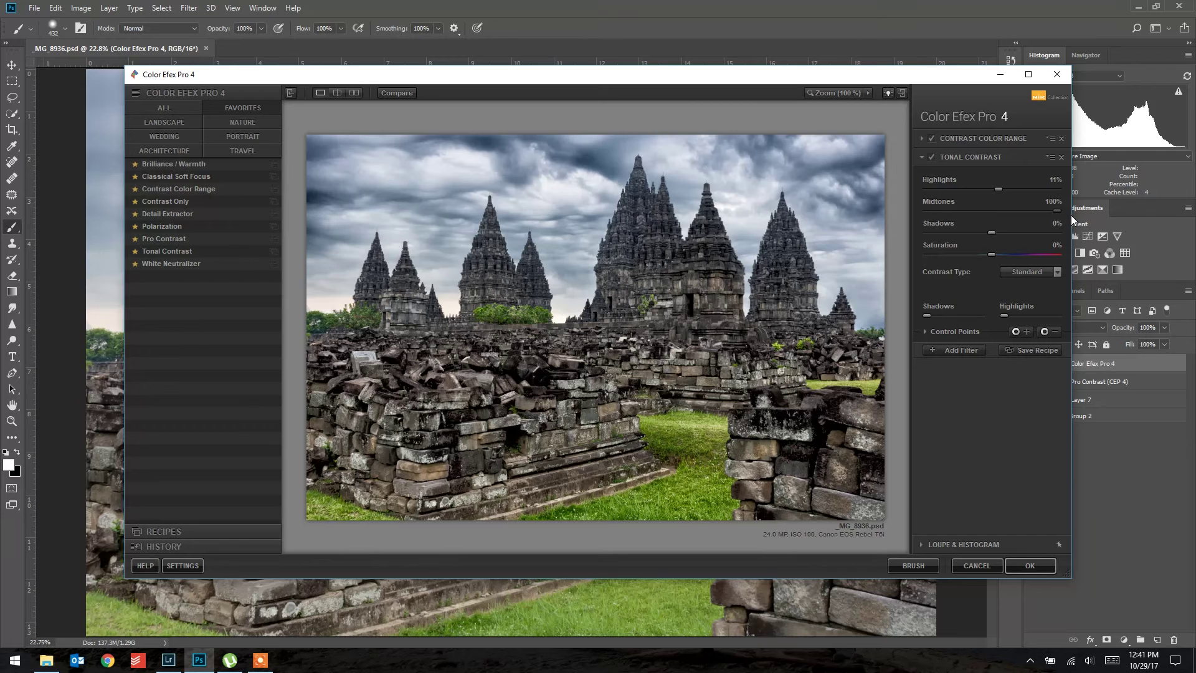
pyautogui.click(1000, 212)
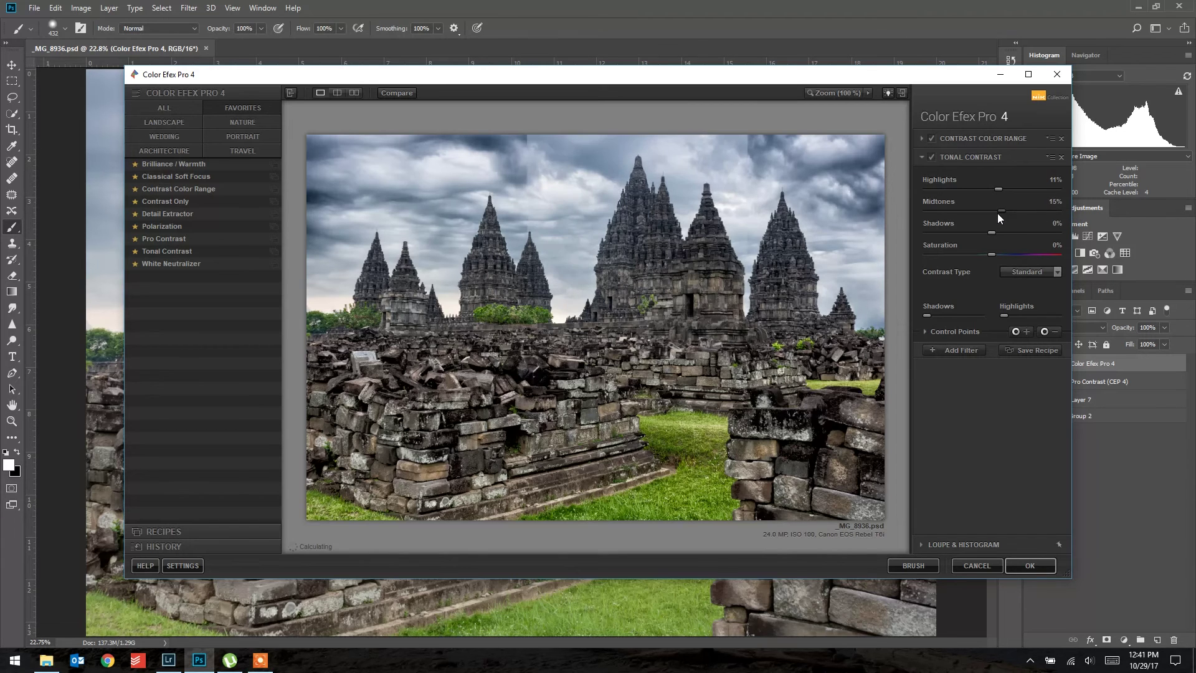
pyautogui.moveTo(996, 213); pyautogui.dragTo(996, 213)
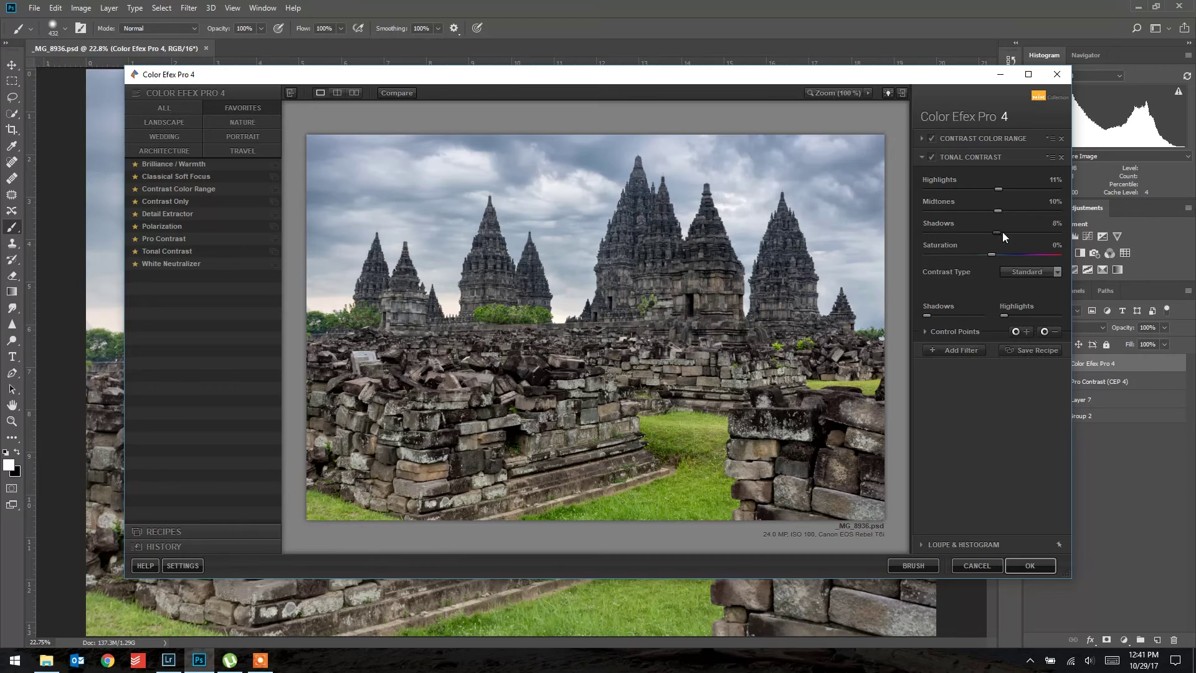
# Try strong Tonal Contrast Shadows, settle on 2%, compare with and without the filter, and apply the filter stack.
pyautogui.moveTo(1019, 233); pyautogui.dragTo(1080, 237)
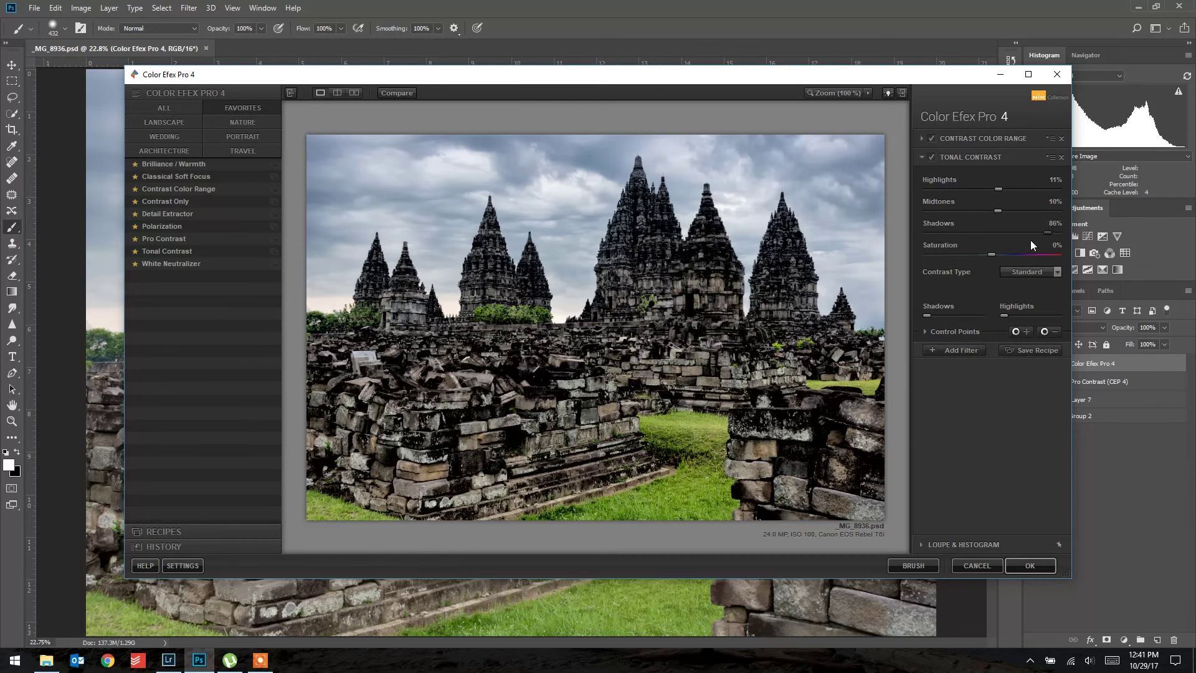
pyautogui.moveTo(1001, 240); pyautogui.dragTo(992, 239)
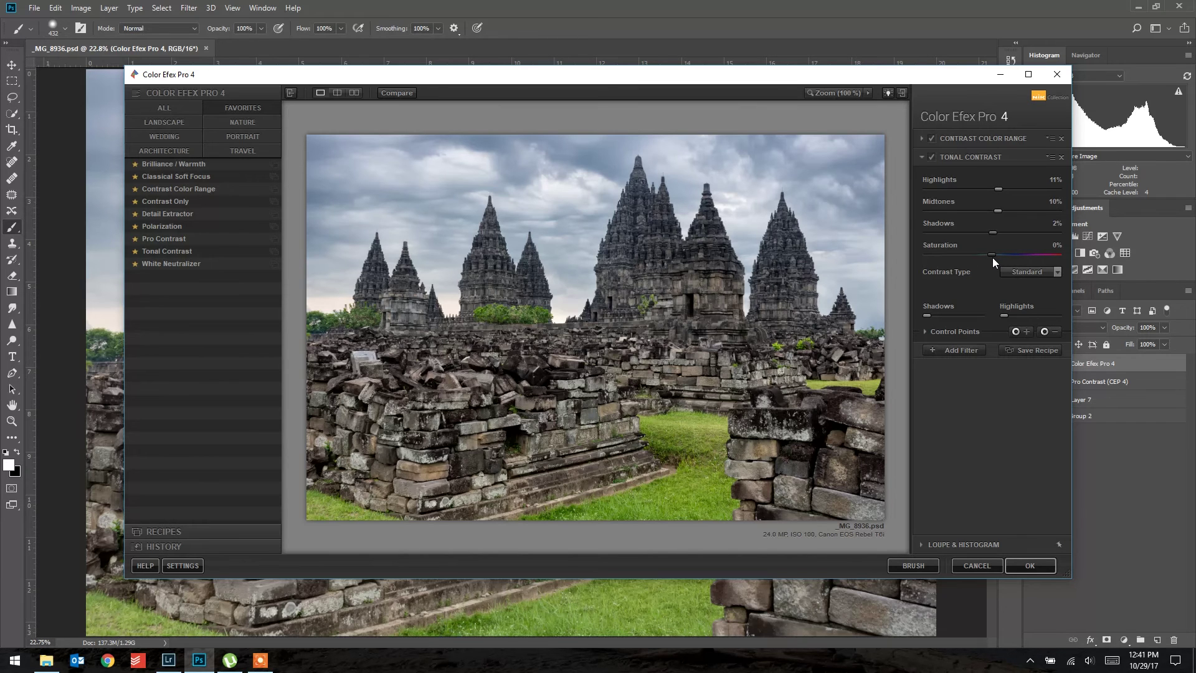
pyautogui.click(935, 157)
pyautogui.click(935, 157)
pyautogui.click(1031, 566)
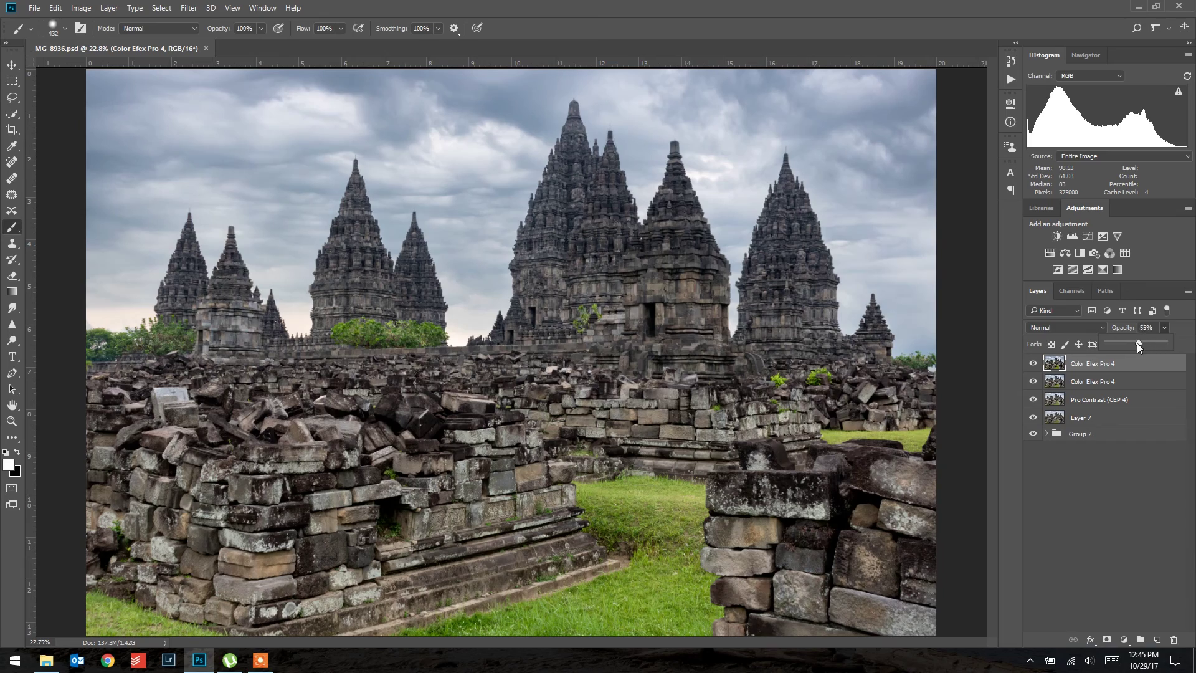
# Set the top Color Efex Pro 4 layer's opacity to 80% and compare the photo with and without it.
pyautogui.moveTo(1138, 343); pyautogui.dragTo(1173, 347)
pyautogui.click(1035, 364)
pyautogui.click(1034, 363)
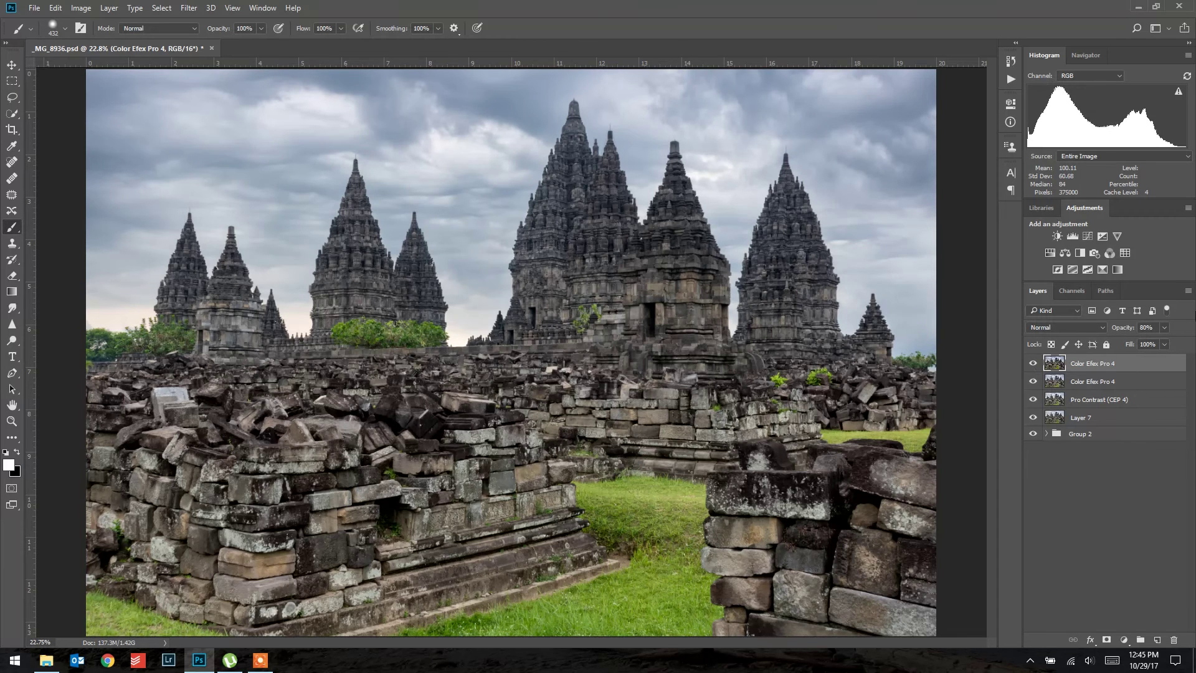
# Duplicate the lower Color Efex Pro 4 layer and merge the top layer into the copy, comparing before and after.
pyautogui.moveTo(1059, 389); pyautogui.dragTo(1144, 660)
pyautogui.click(1135, 589)
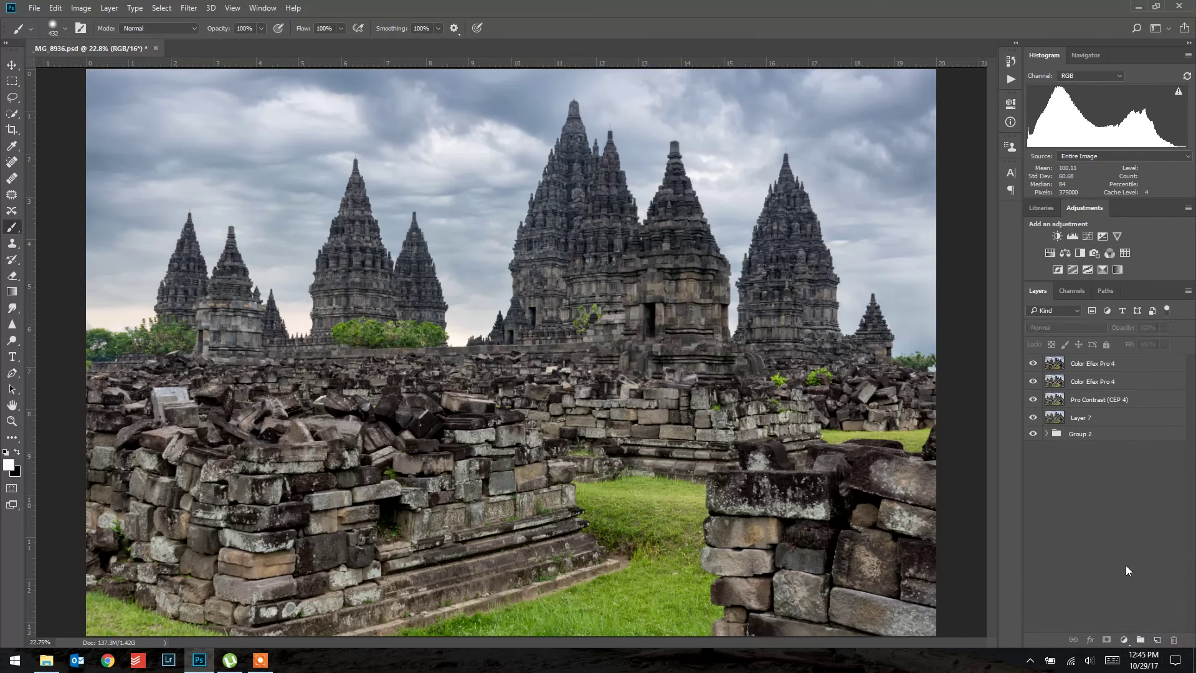
pyautogui.moveTo(1057, 382); pyautogui.dragTo(1161, 639)
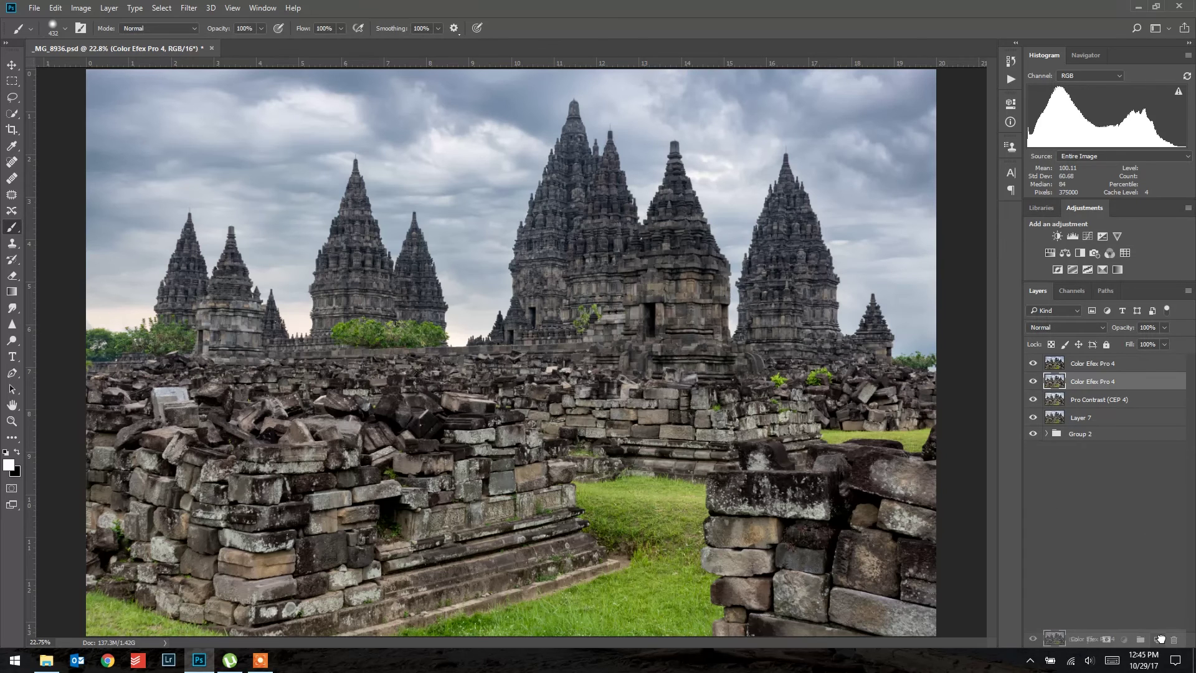
pyautogui.click(1063, 369)
pyautogui.moveTo(1063, 368); pyautogui.dragTo(1065, 373)
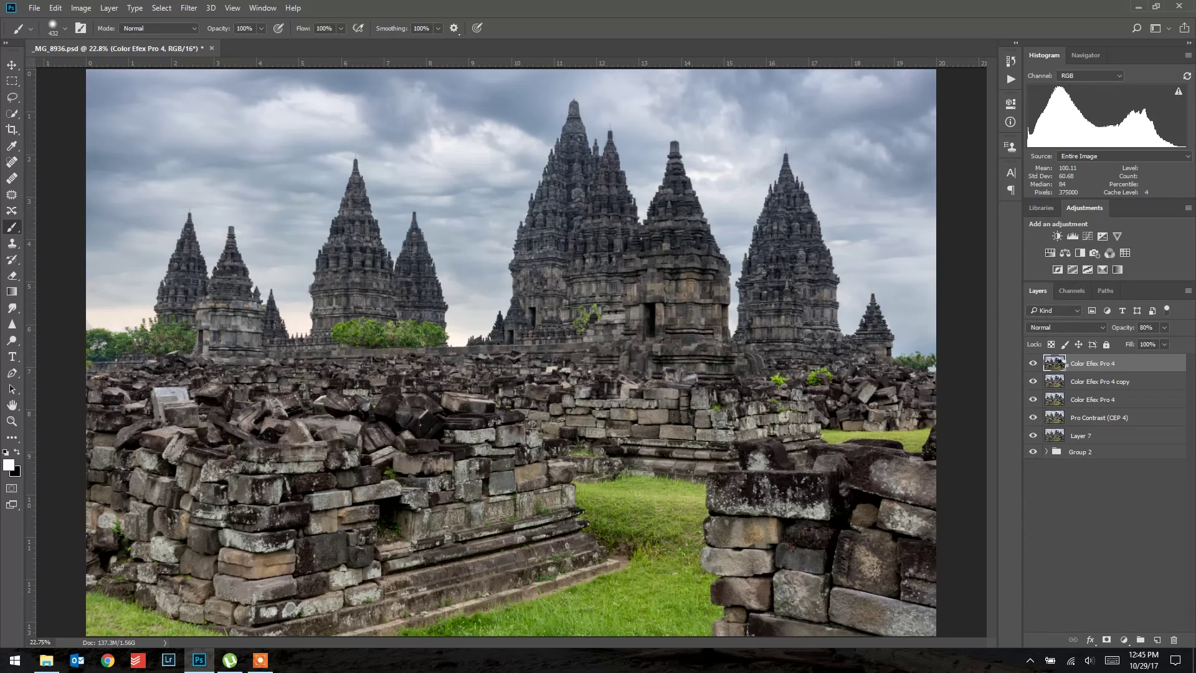
pyautogui.press('Delete')
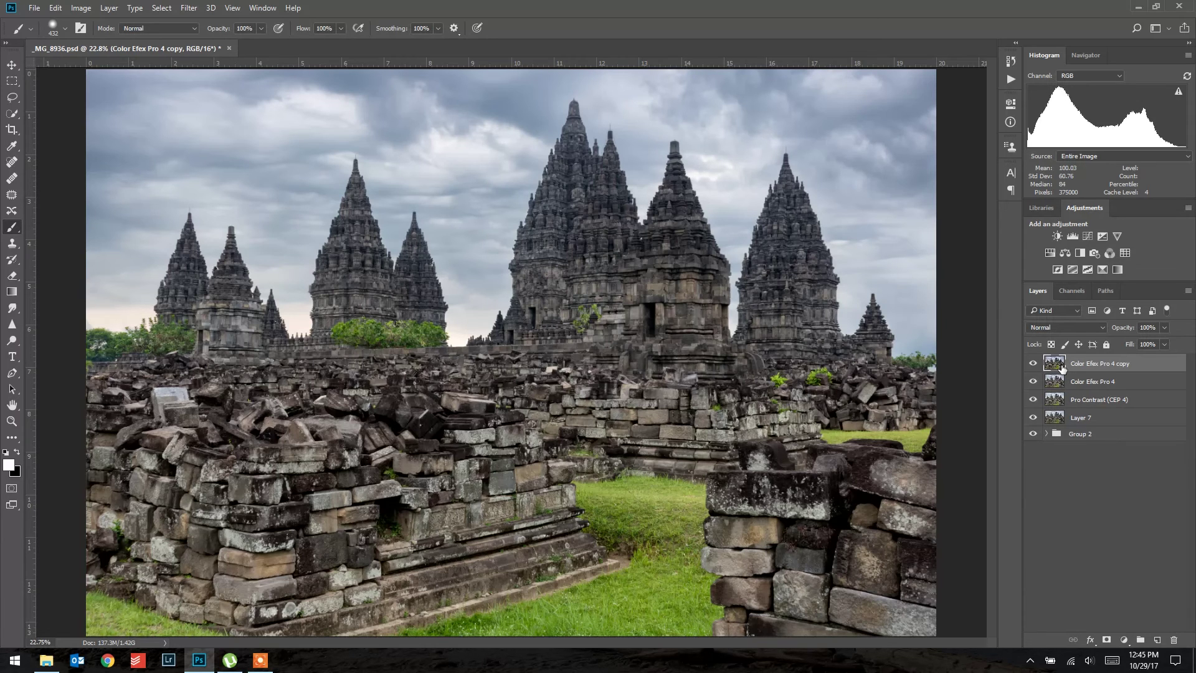
pyautogui.click(1033, 364)
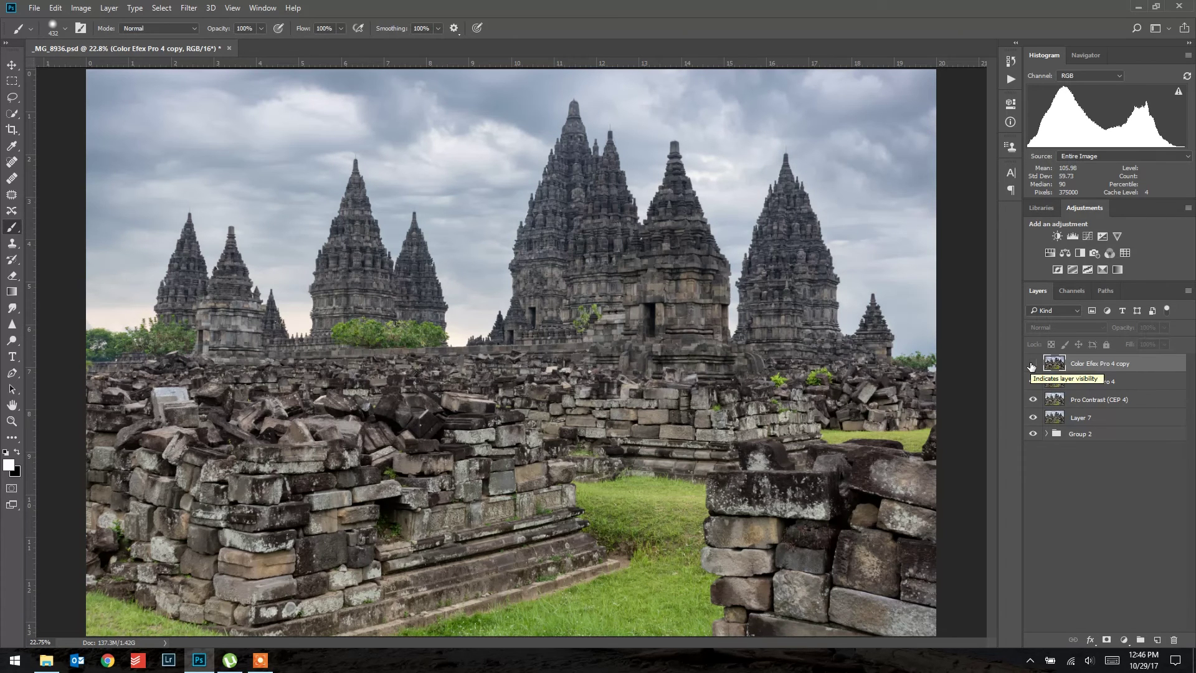
pyautogui.click(1032, 364)
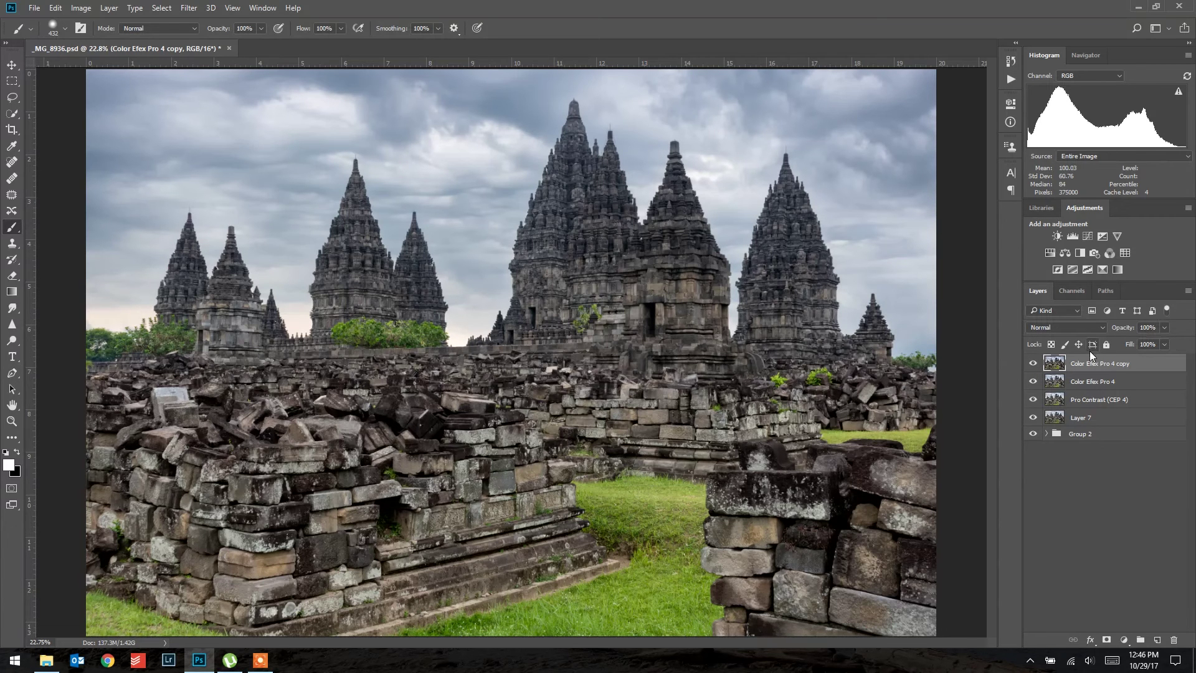
# Duplicate the merged layer and turn it into a sharpening layer with a 3.0-pixel High Pass in Overlay mode.
pyautogui.moveTo(1159, 660); pyautogui.dragTo(1158, 640)
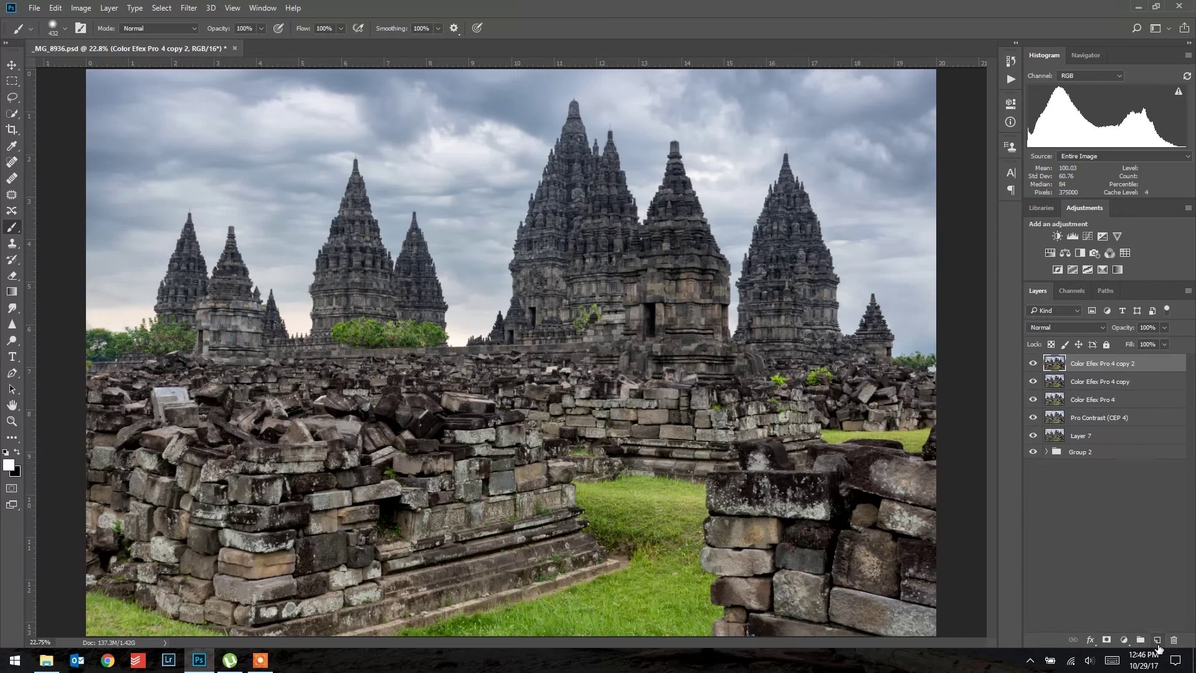
pyautogui.click(189, 8)
pyautogui.moveTo(215, 252)
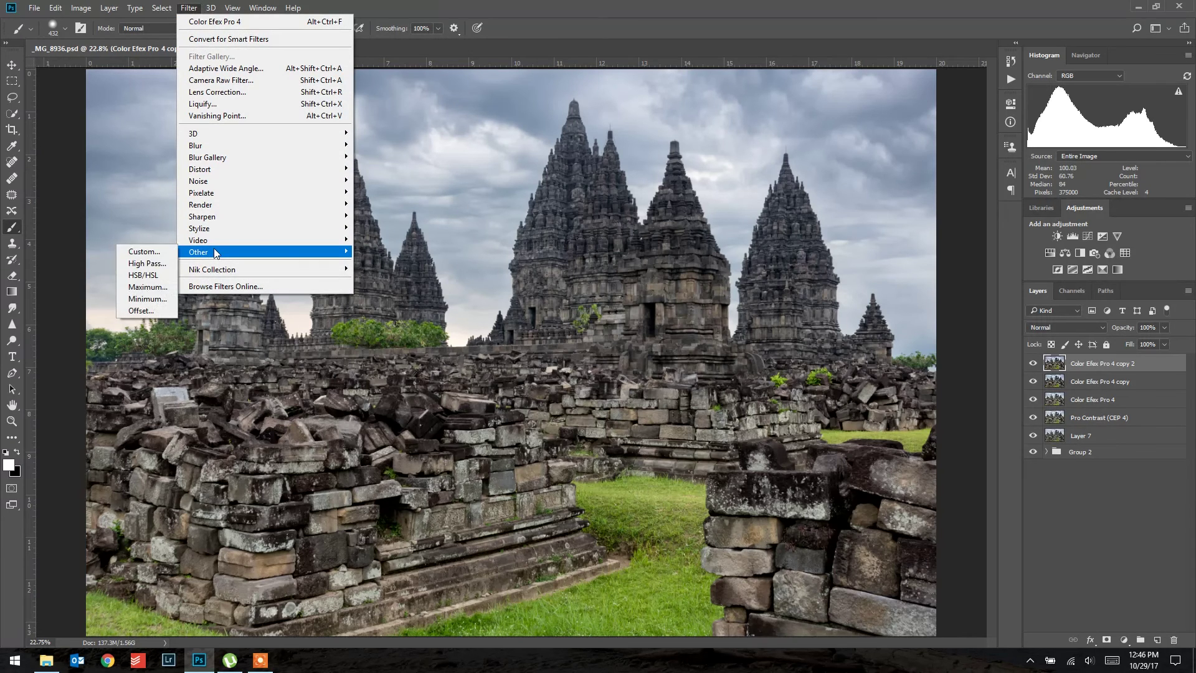
pyautogui.click(145, 263)
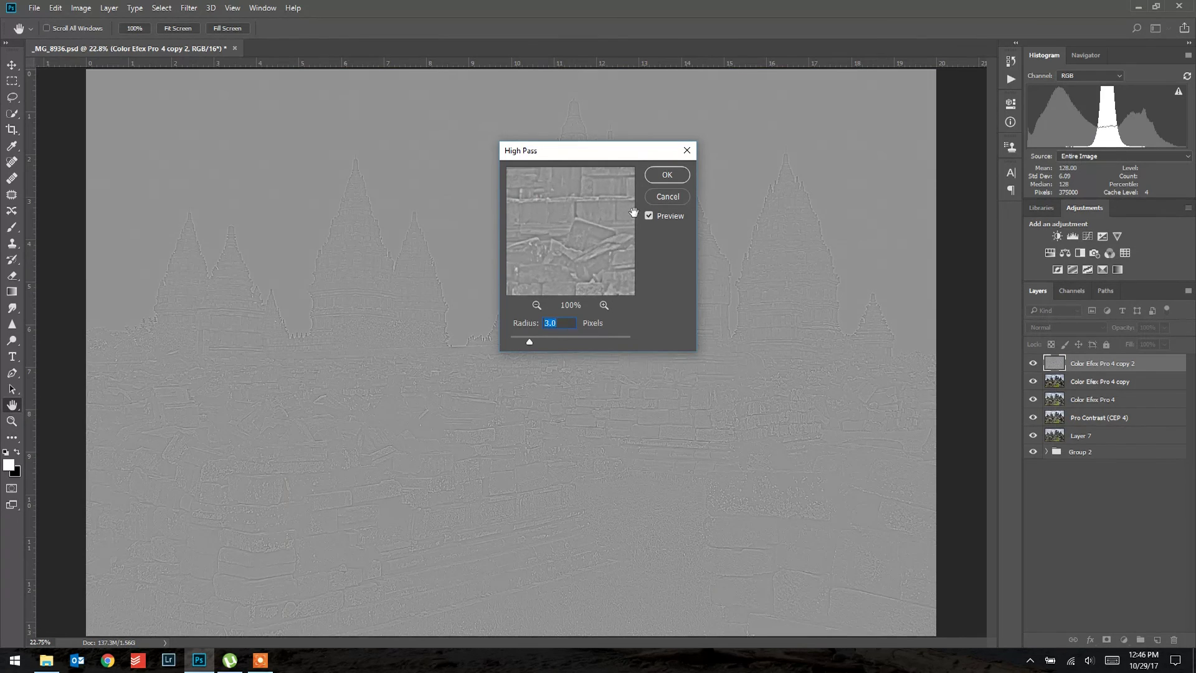
pyautogui.click(665, 177)
pyautogui.press('b')
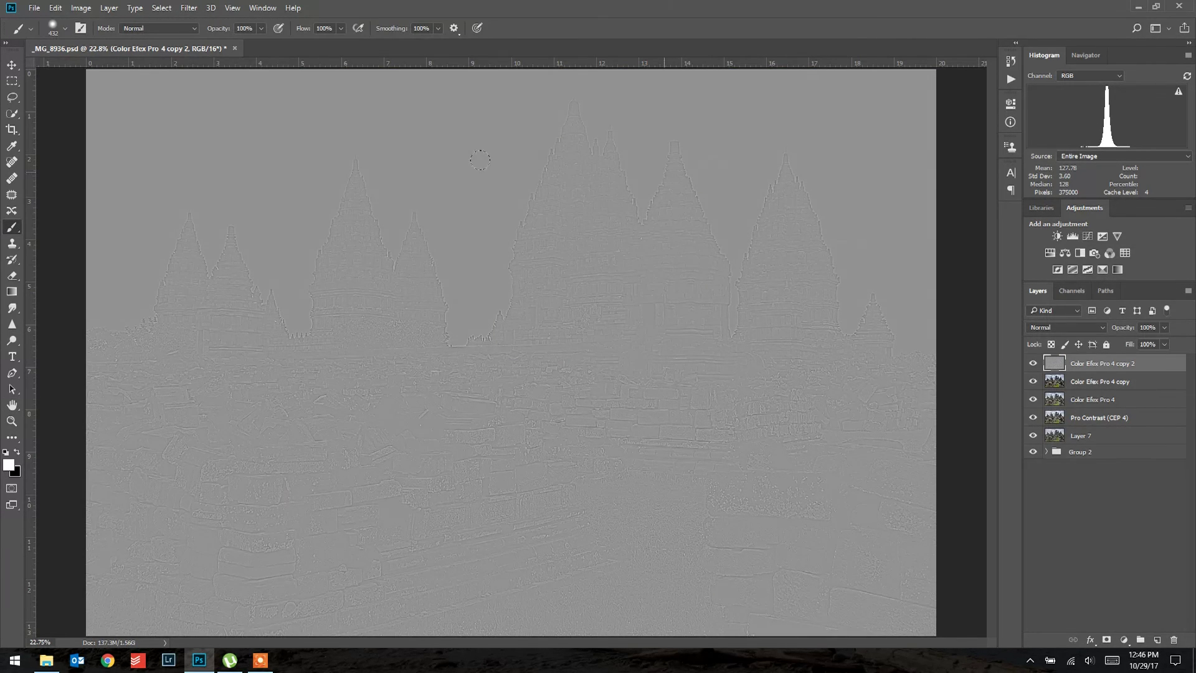
pyautogui.click(1086, 326)
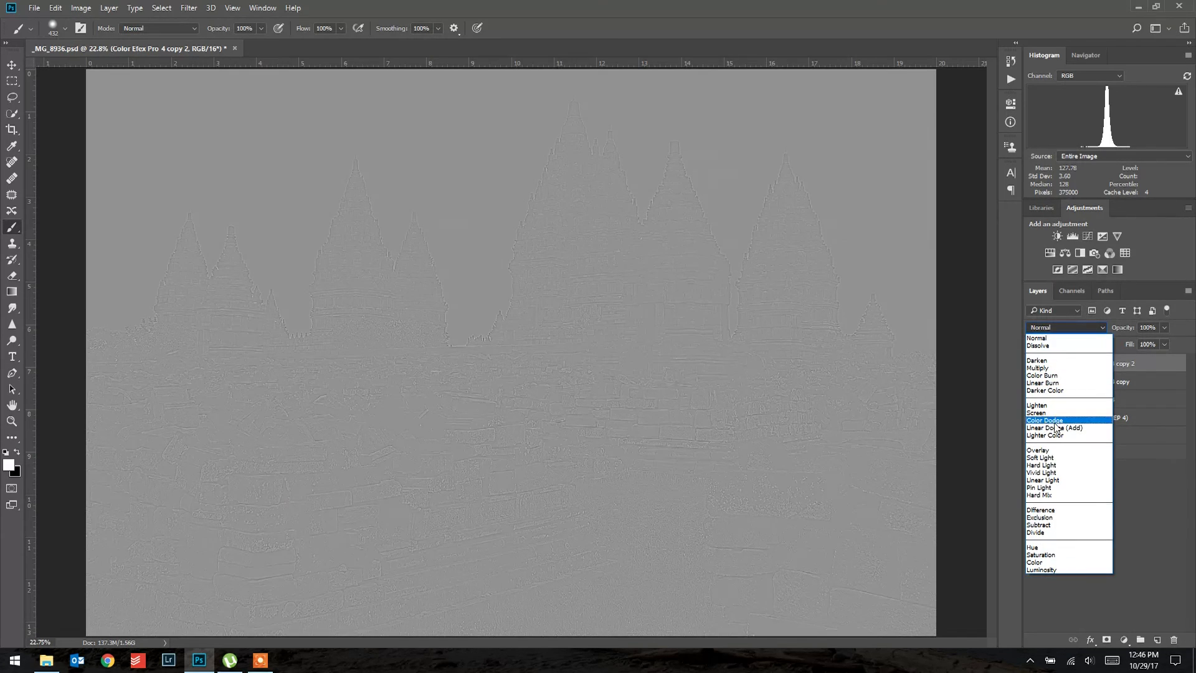
pyautogui.click(1059, 451)
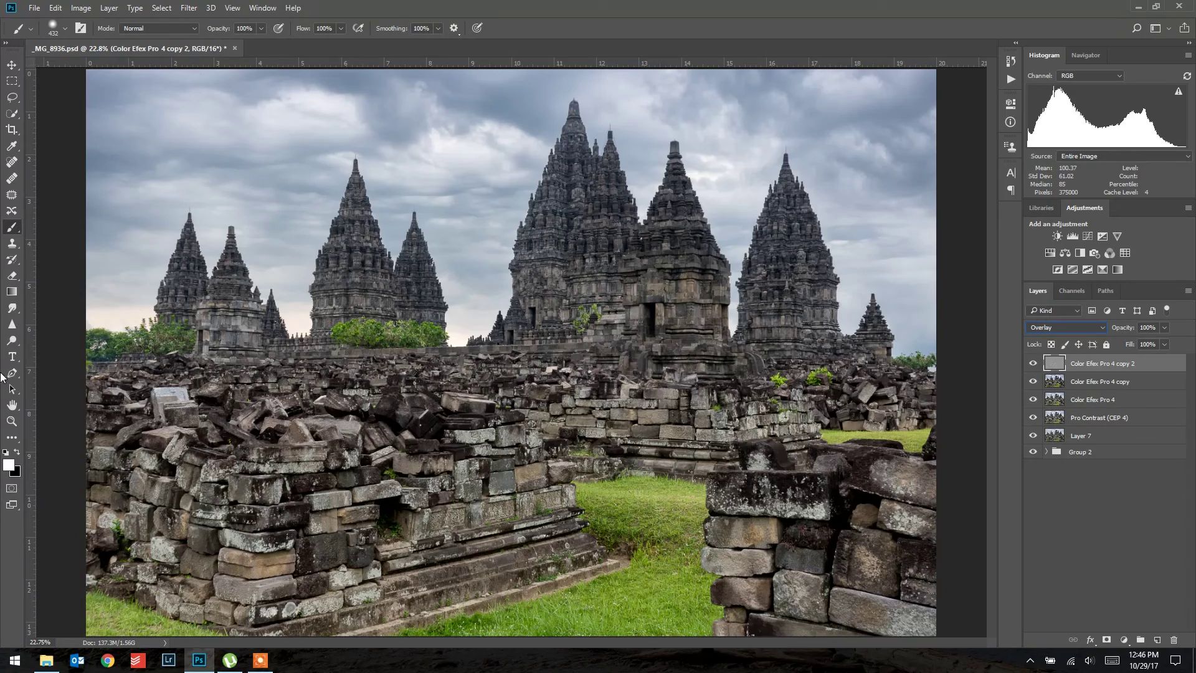
# Examine the foreground stones at 100% with the High Pass sharpening on and off, then return to the full image.
pyautogui.click(12, 421)
pyautogui.click(292, 424)
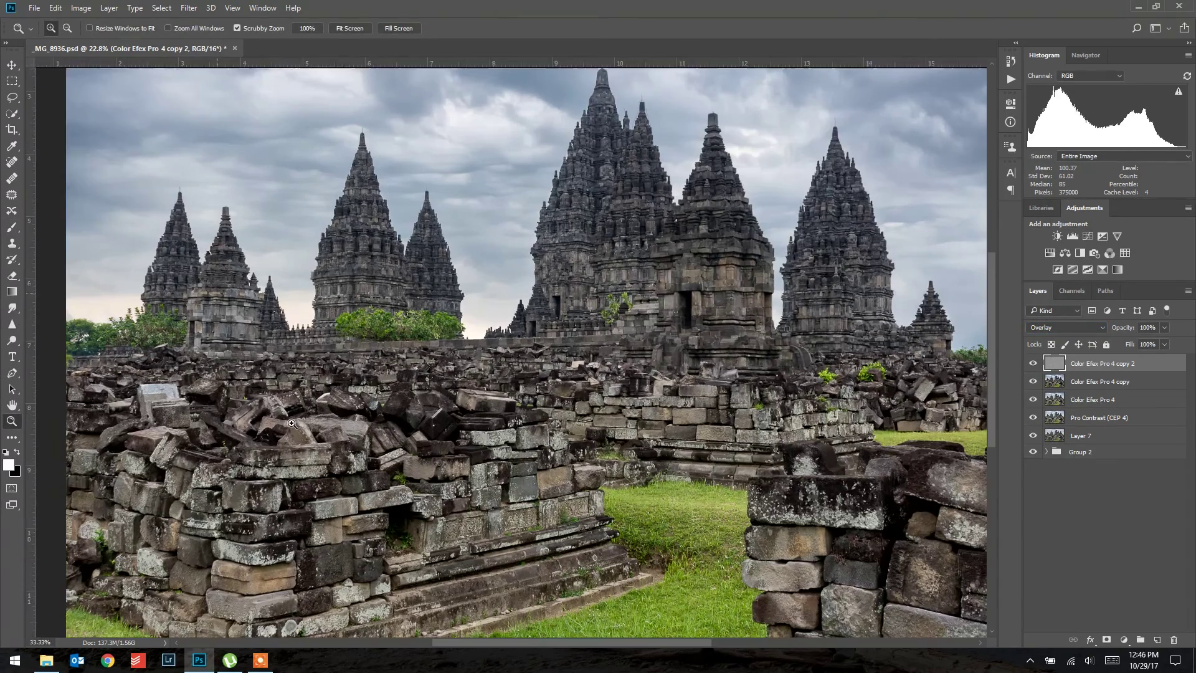
pyautogui.click(291, 424)
pyautogui.click(292, 423)
pyautogui.click(291, 424)
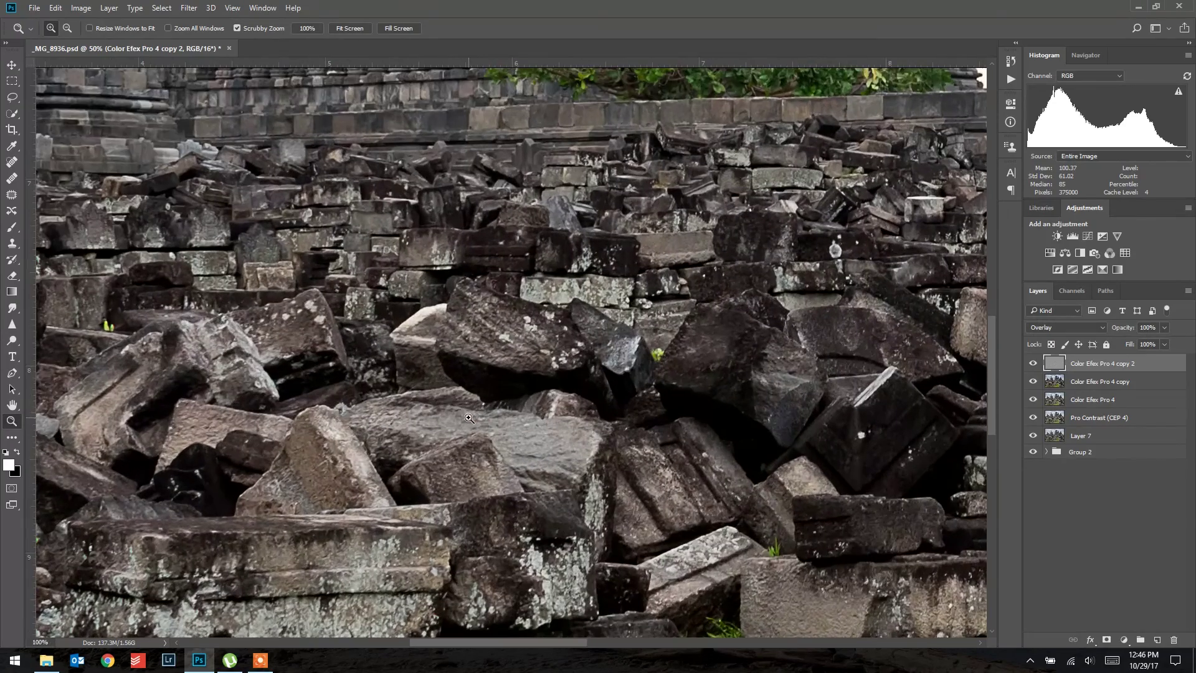
pyautogui.click(1034, 363)
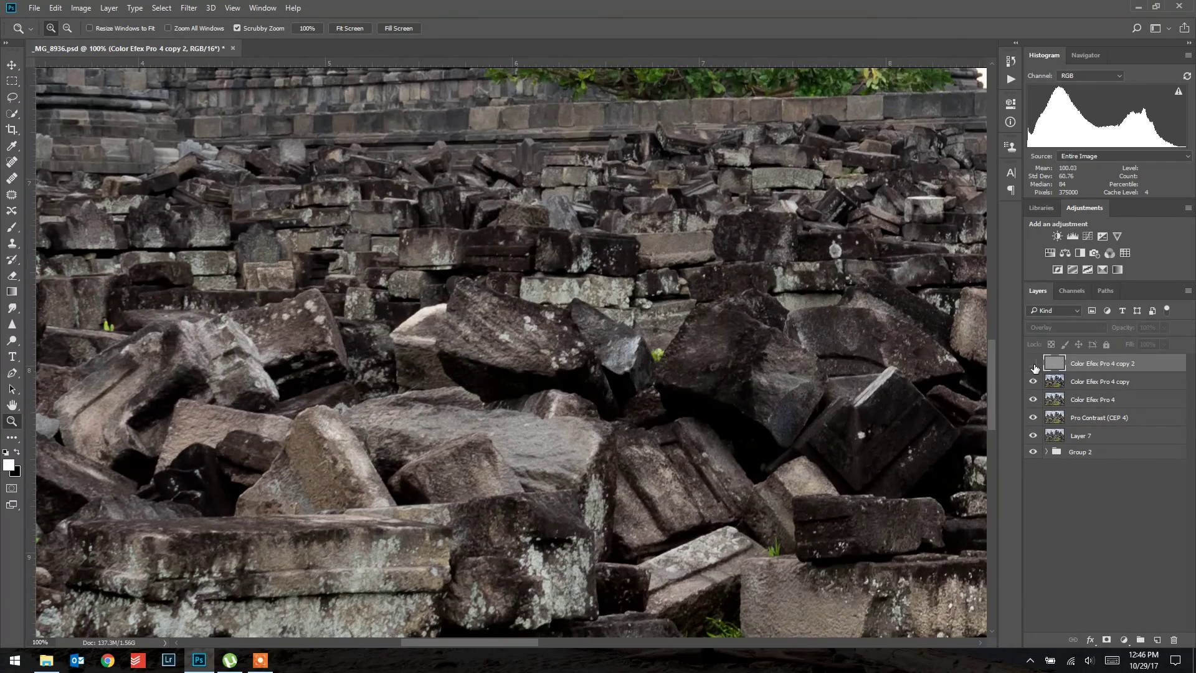
pyautogui.click(1034, 364)
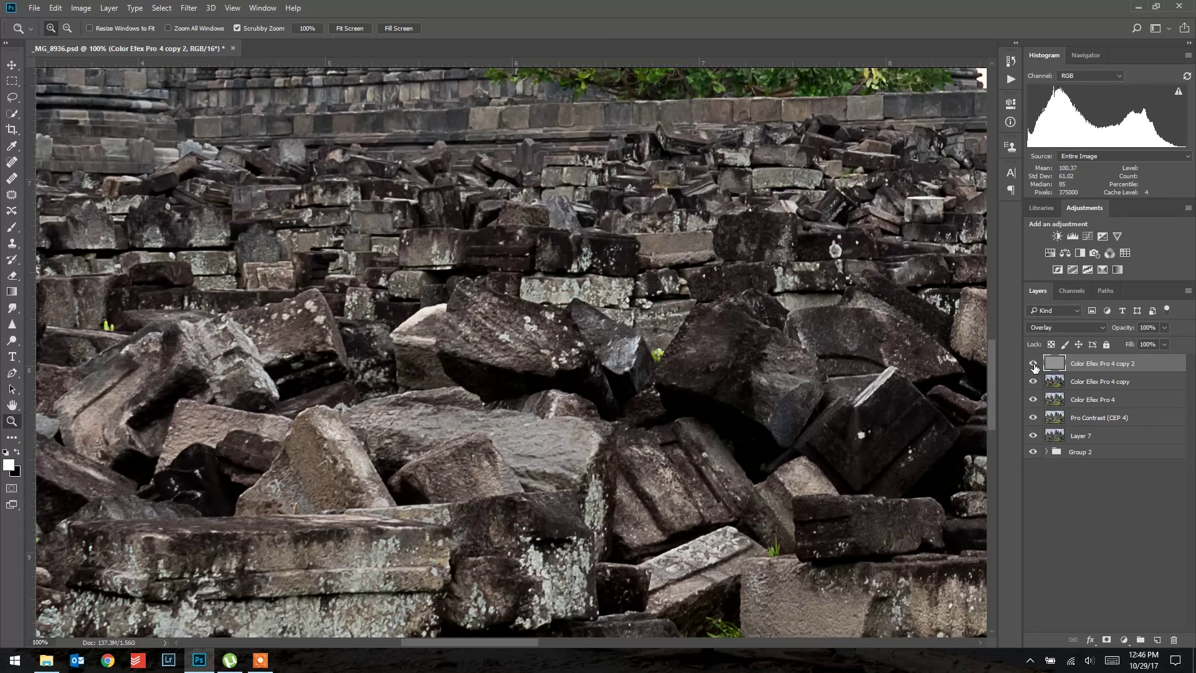
pyautogui.click(1034, 366)
pyautogui.click(1034, 365)
pyautogui.click(1034, 366)
pyautogui.click(350, 29)
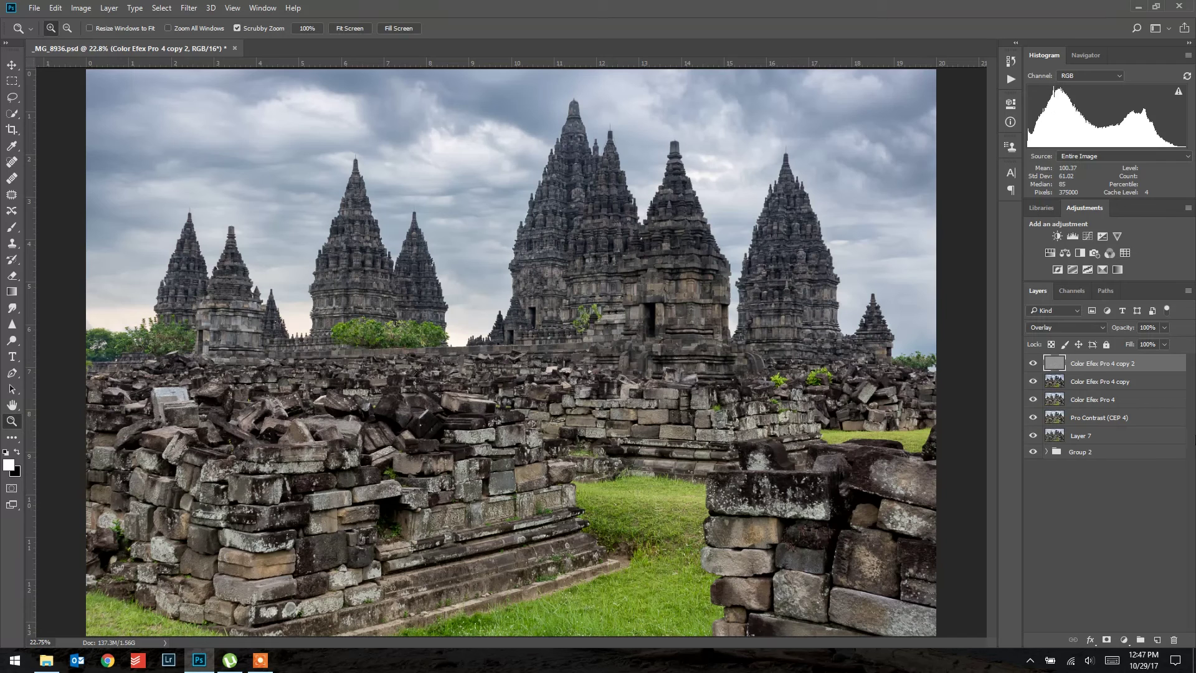
# Add a black mask to the High Pass layer and start revealing the front wall in white, showing the mask overlay.
pyautogui.press('alt')
pyautogui.keyDown('alt'); pyautogui.click(1107, 640); pyautogui.keyUp('alt')
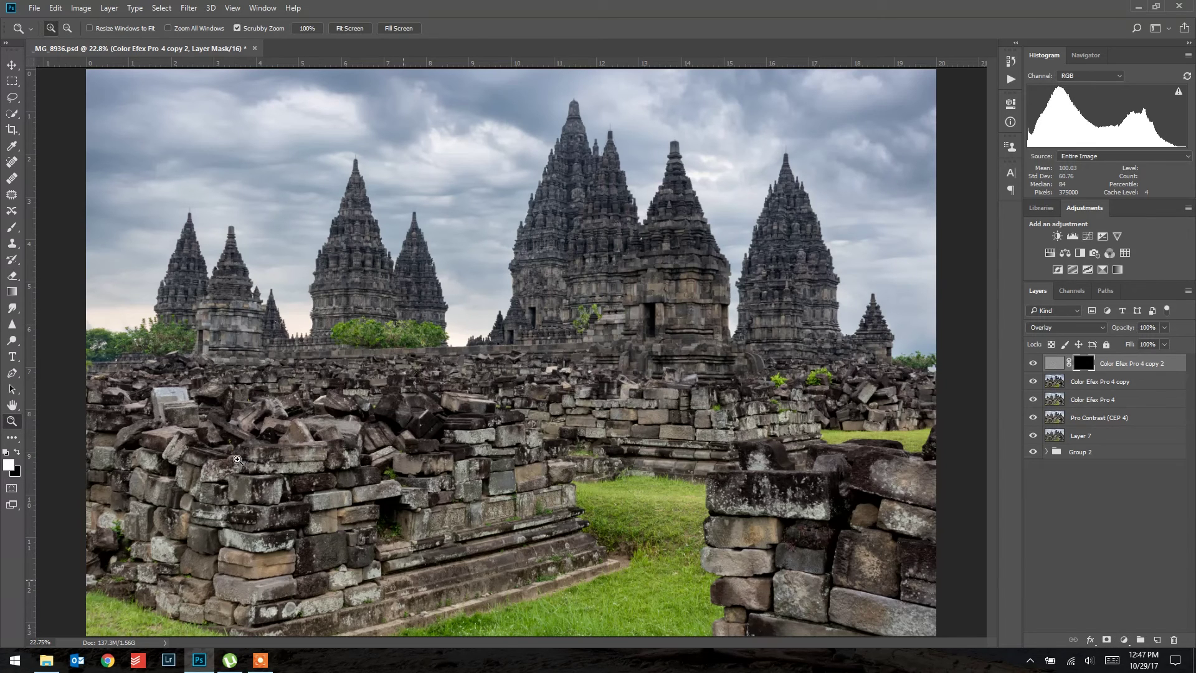
pyautogui.press('b')
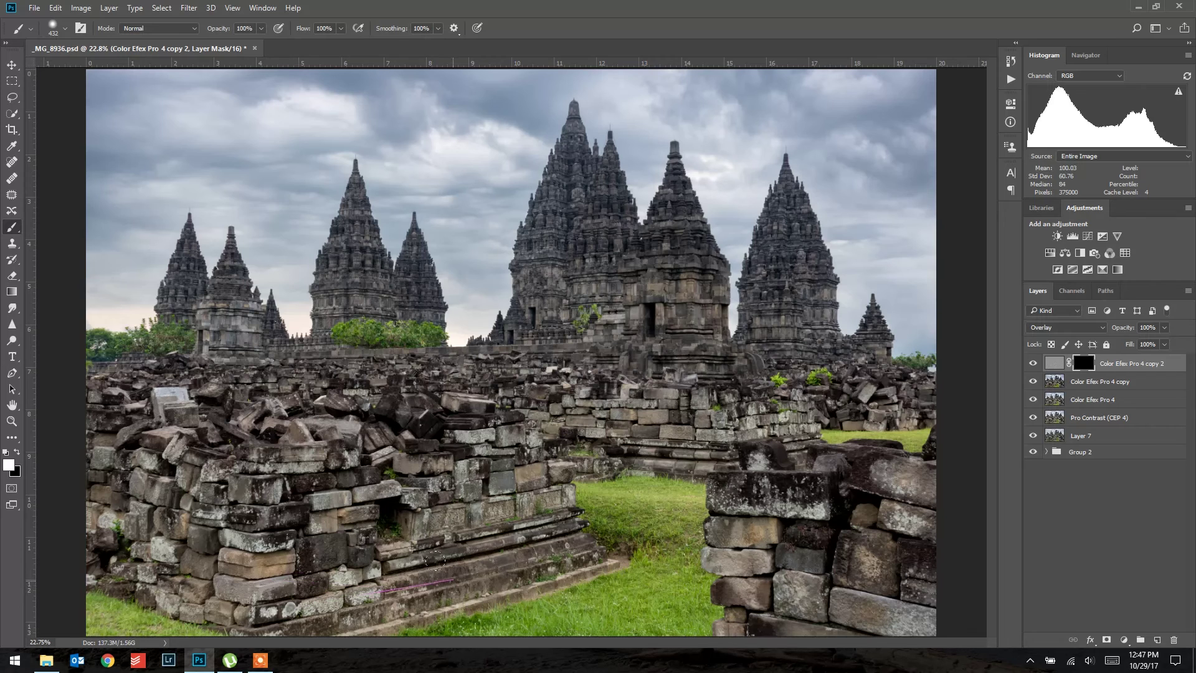
pyautogui.moveTo(430, 549); pyautogui.dragTo(431, 549)
pyautogui.click(325, 29)
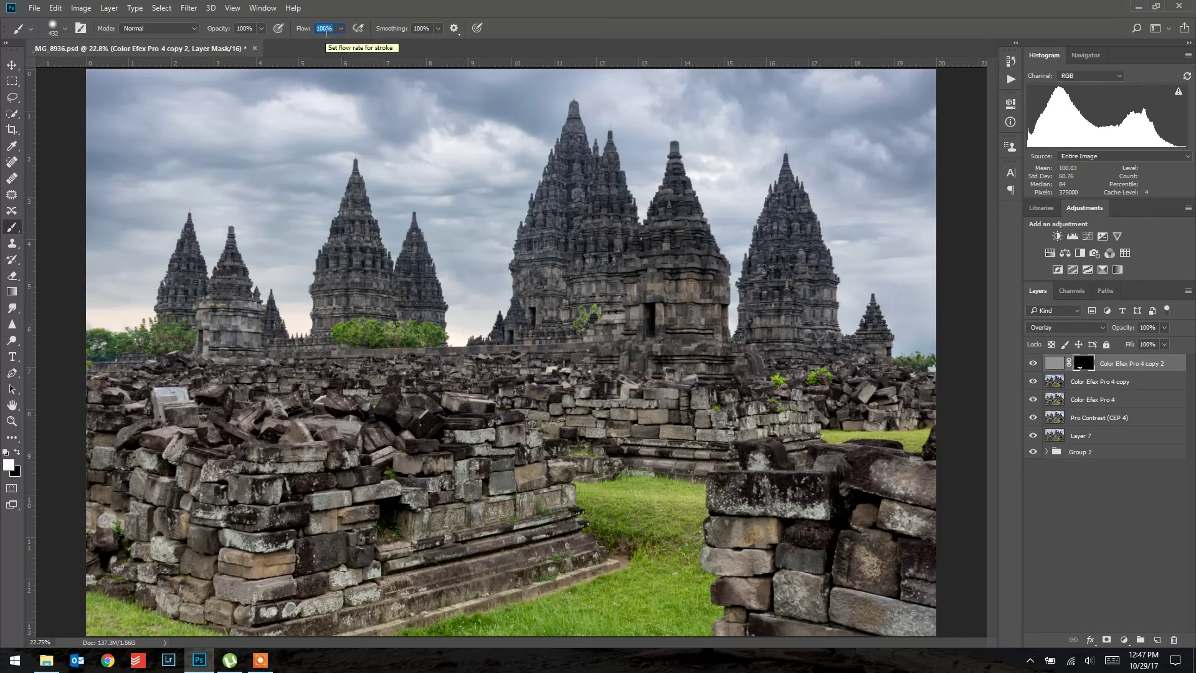
pyautogui.press('Return')
pyautogui.press('\\')
# Paint the sharpening in over the front wall's faces and stepped base, masking the overspill off the adjoining grass.
pyautogui.press('x')
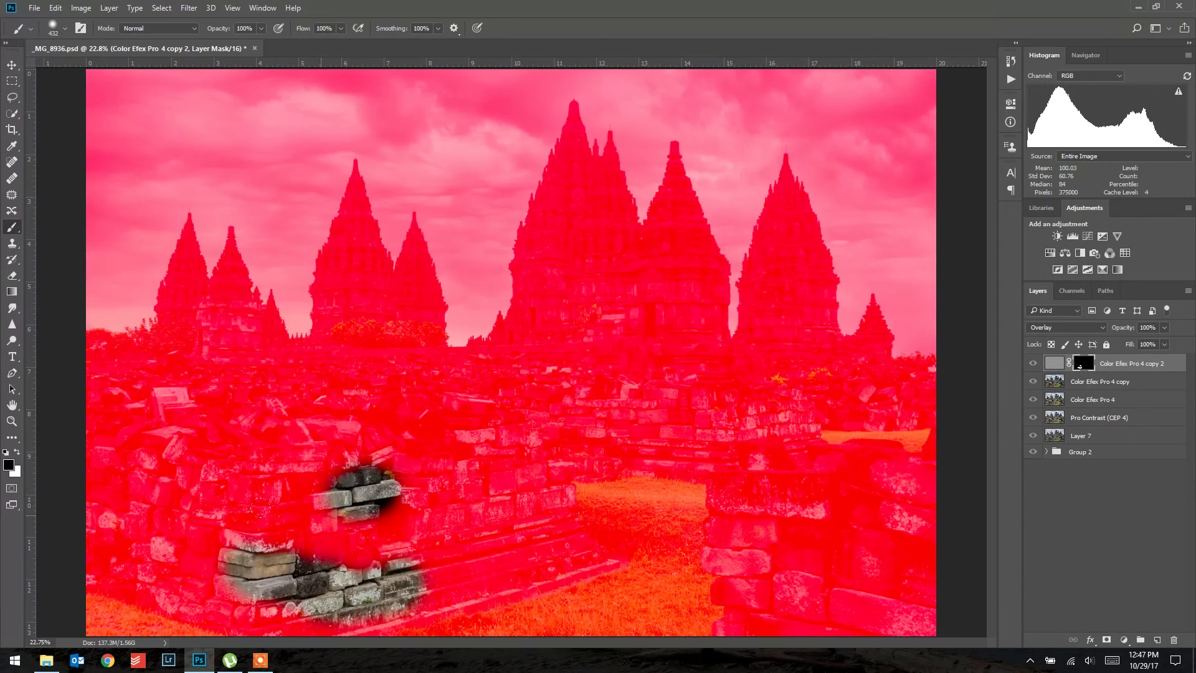
pyautogui.moveTo(327, 520)
pyautogui.mouseDown()
pyautogui.moveTo(377, 510)
pyautogui.moveTo(340, 521)
pyautogui.moveTo(368, 539)
pyautogui.moveTo(324, 551)
pyautogui.moveTo(109, 555)
pyautogui.moveTo(128, 589)
pyautogui.moveTo(164, 573)
pyautogui.moveTo(147, 613)
pyautogui.moveTo(346, 629)
pyautogui.moveTo(447, 566)
pyautogui.moveTo(530, 564)
pyautogui.moveTo(548, 536)
pyautogui.moveTo(461, 411)
pyautogui.moveTo(446, 449)
pyautogui.mouseUp()
pyautogui.press('x')
pyautogui.moveTo(345, 430)
pyautogui.mouseDown()
pyautogui.moveTo(383, 439)
pyautogui.moveTo(436, 486)
pyautogui.moveTo(427, 476)
pyautogui.moveTo(377, 542)
pyautogui.moveTo(449, 542)
pyautogui.moveTo(474, 511)
pyautogui.moveTo(489, 541)
pyautogui.moveTo(461, 558)
pyautogui.moveTo(393, 526)
pyautogui.mouseUp()
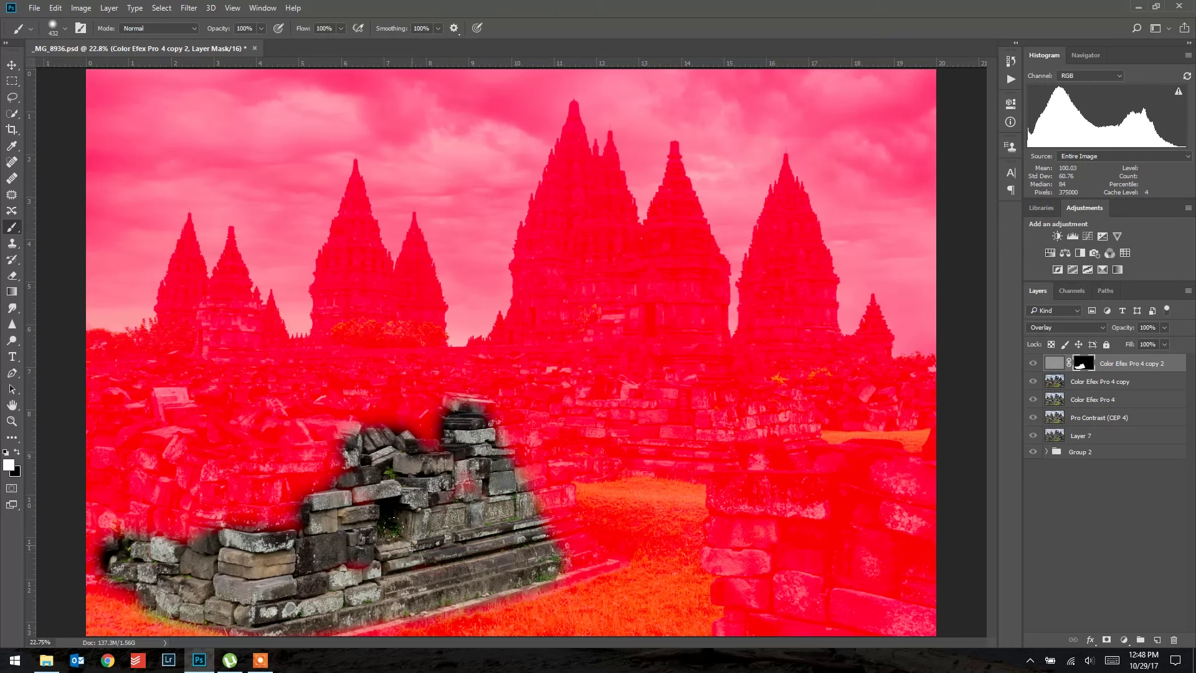
pyautogui.moveTo(473, 411)
pyautogui.mouseDown()
pyautogui.moveTo(520, 436)
pyautogui.moveTo(563, 499)
pyautogui.moveTo(576, 492)
pyautogui.moveTo(570, 526)
pyautogui.mouseUp()
pyautogui.moveTo(542, 483)
pyautogui.mouseDown()
pyautogui.moveTo(589, 533)
pyautogui.moveTo(595, 570)
pyautogui.moveTo(550, 541)
pyautogui.mouseUp()
pyautogui.press('x')
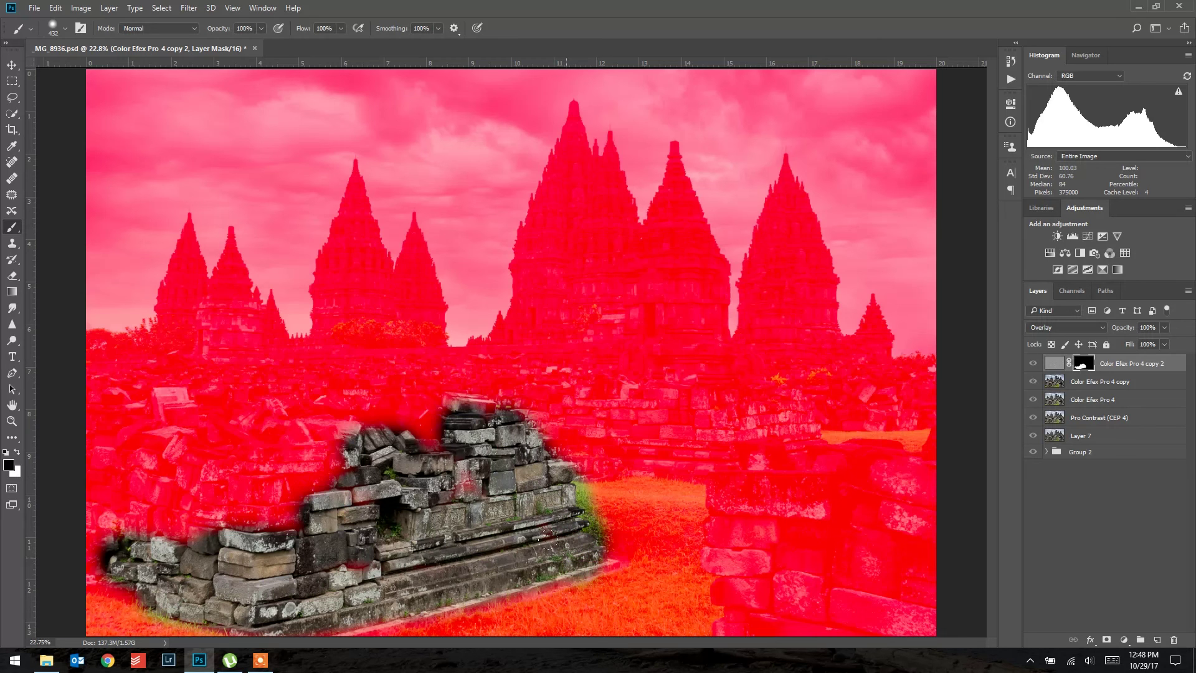
pyautogui.moveTo(579, 468); pyautogui.dragTo(590, 516)
# Reveal the sharpening on the front wall's rubble top, the wall behind it and the near edge of the right-hand wall.
pyautogui.press('x')
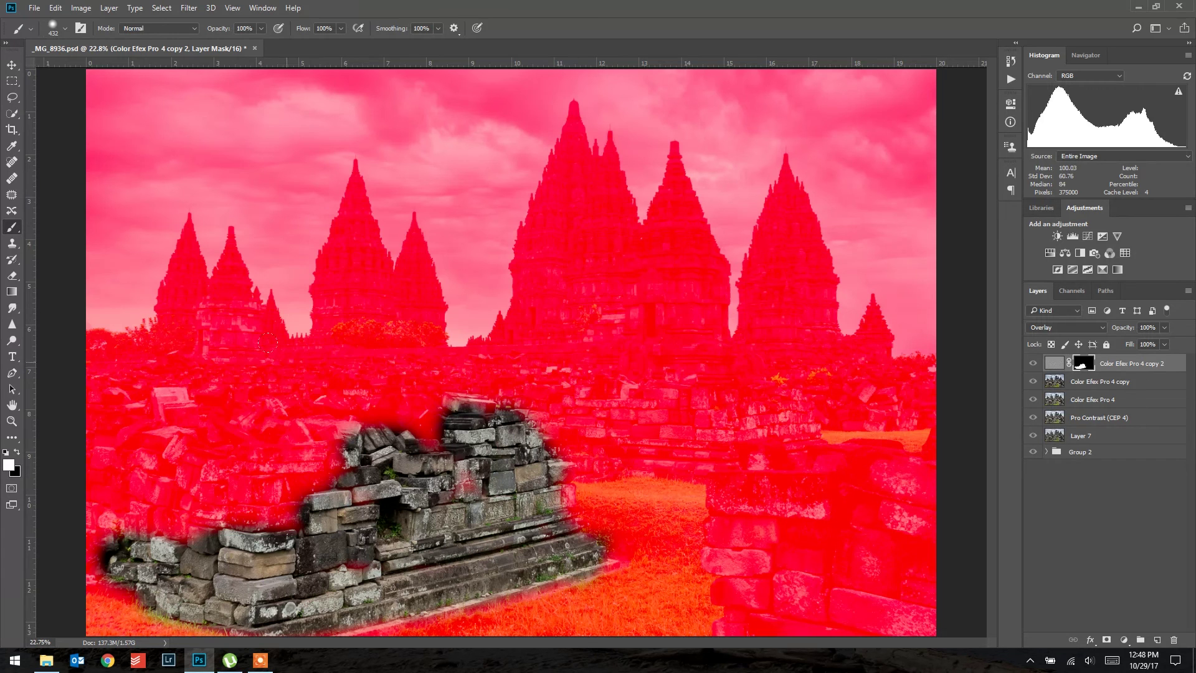
pyautogui.moveTo(371, 417)
pyautogui.mouseDown()
pyautogui.moveTo(339, 397)
pyautogui.moveTo(289, 488)
pyautogui.moveTo(206, 493)
pyautogui.moveTo(262, 529)
pyautogui.moveTo(145, 486)
pyautogui.moveTo(164, 508)
pyautogui.moveTo(105, 473)
pyautogui.moveTo(122, 498)
pyautogui.moveTo(200, 446)
pyautogui.moveTo(133, 444)
pyautogui.moveTo(379, 395)
pyautogui.moveTo(323, 391)
pyautogui.moveTo(409, 408)
pyautogui.moveTo(432, 442)
pyautogui.moveTo(376, 376)
pyautogui.moveTo(504, 379)
pyautogui.moveTo(595, 363)
pyautogui.mouseUp()
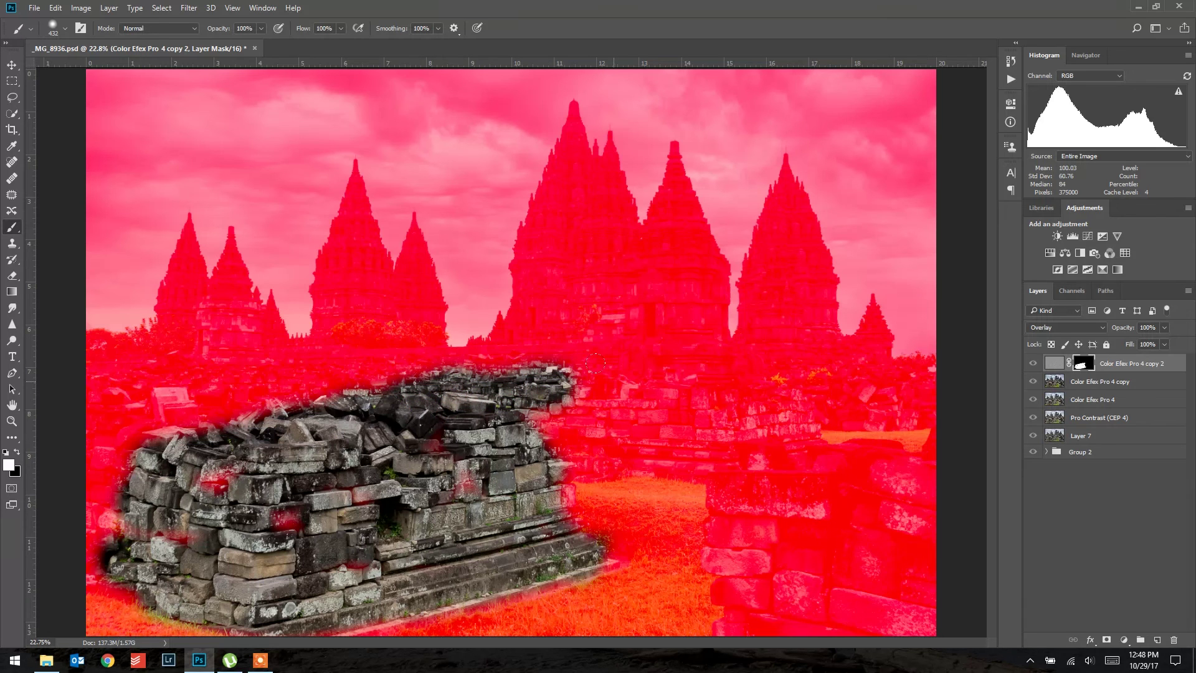
pyautogui.moveTo(721, 464)
pyautogui.mouseDown()
pyautogui.moveTo(738, 613)
pyautogui.moveTo(768, 464)
pyautogui.mouseUp()
pyautogui.moveTo(748, 418)
pyautogui.mouseDown()
pyautogui.moveTo(785, 424)
pyautogui.moveTo(754, 402)
pyautogui.moveTo(711, 436)
pyautogui.moveTo(676, 439)
pyautogui.mouseUp()
pyautogui.moveTo(611, 422)
pyautogui.mouseDown()
pyautogui.moveTo(623, 453)
pyautogui.moveTo(598, 448)
pyautogui.moveTo(570, 418)
pyautogui.moveTo(512, 404)
pyautogui.mouseUp()
pyautogui.moveTo(546, 360); pyautogui.dragTo(717, 380)
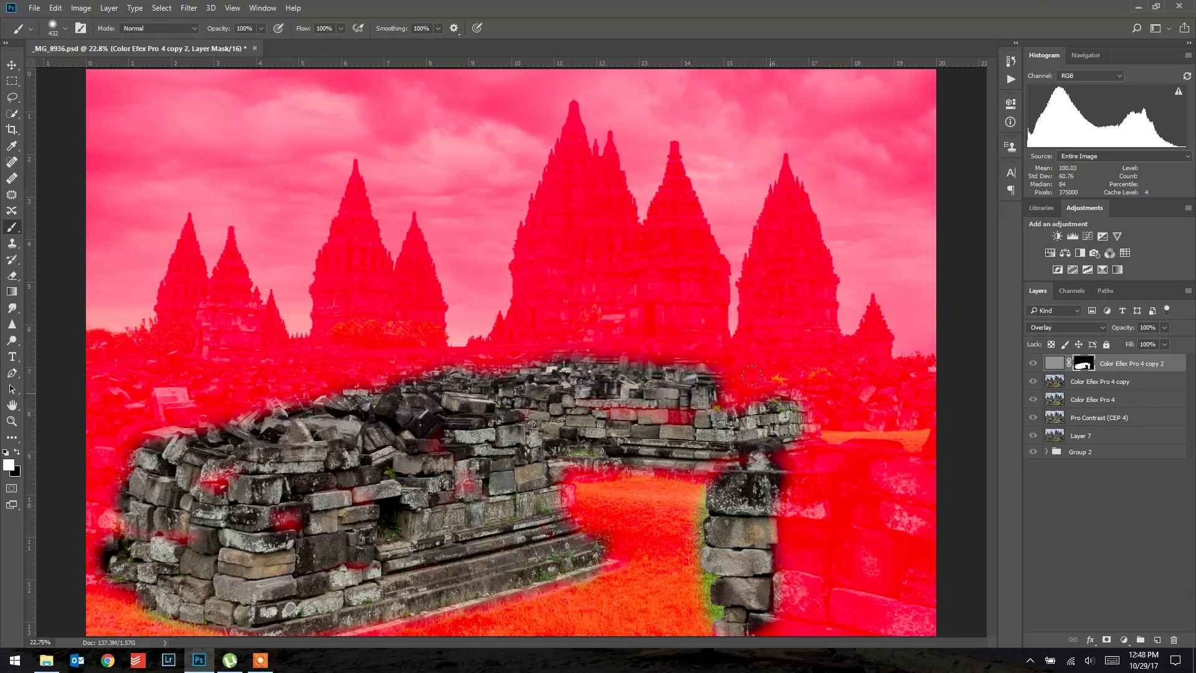
# Set the brush flow to 50%, fade the sharpening along the back wall's upper edge and partly reveal the rubble behind the front wall.
pyautogui.click(323, 28)
pyautogui.write('50')
pyautogui.write('x')
pyautogui.moveTo(502, 329)
pyautogui.mouseDown()
pyautogui.moveTo(648, 357)
pyautogui.moveTo(645, 373)
pyautogui.moveTo(760, 384)
pyautogui.moveTo(610, 369)
pyautogui.moveTo(769, 391)
pyautogui.moveTo(551, 333)
pyautogui.moveTo(678, 346)
pyautogui.mouseUp()
pyautogui.moveTo(786, 394)
pyautogui.mouseDown()
pyautogui.moveTo(773, 408)
pyautogui.moveTo(636, 369)
pyautogui.mouseUp()
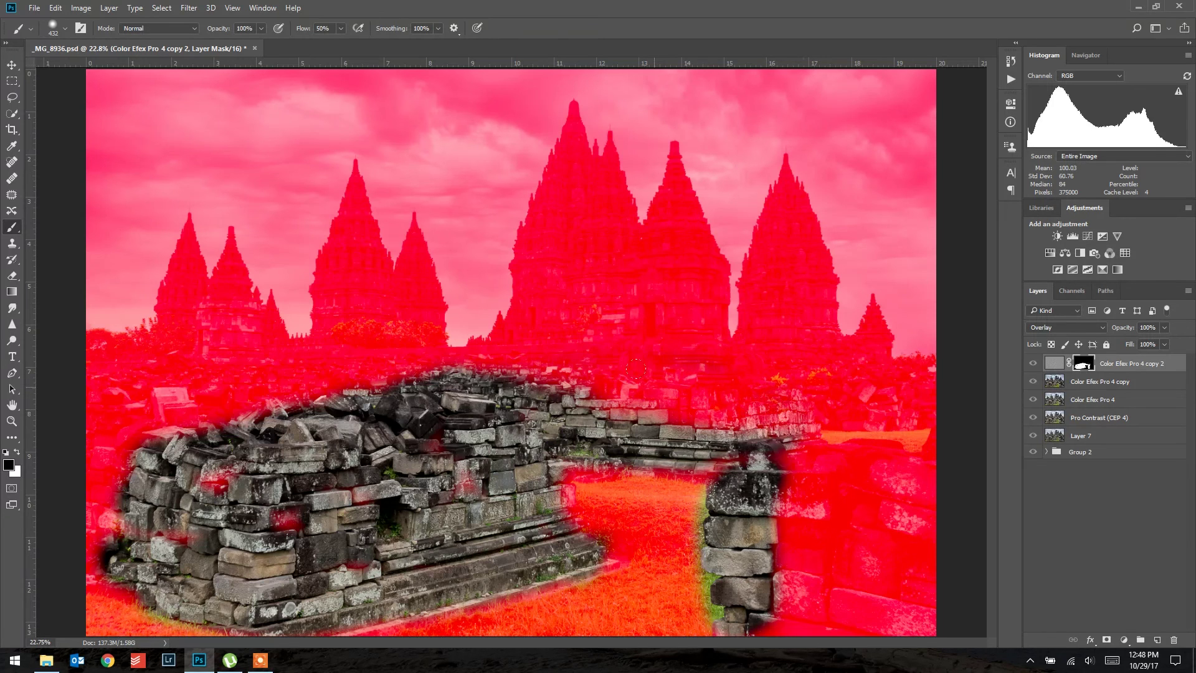
pyautogui.moveTo(437, 334); pyautogui.dragTo(594, 372)
pyautogui.press('x')
pyautogui.moveTo(370, 362)
pyautogui.mouseDown()
pyautogui.moveTo(224, 383)
pyautogui.moveTo(187, 408)
pyautogui.moveTo(166, 399)
pyautogui.mouseUp()
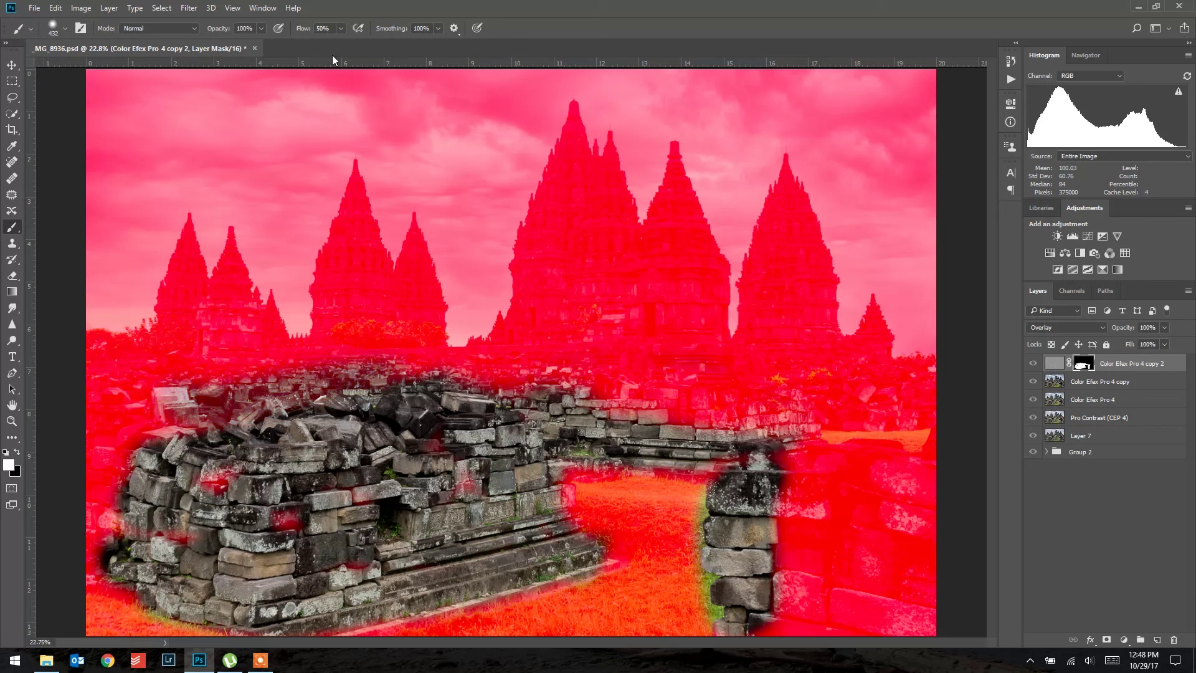
# Set the brush flow to 20% and lightly reveal the sharpening over the back wall and the rubble at the photo's left edge.
pyautogui.click(323, 29)
pyautogui.write('20')
pyautogui.write('x')
pyautogui.write('x')
pyautogui.moveTo(620, 371); pyautogui.dragTo(788, 416)
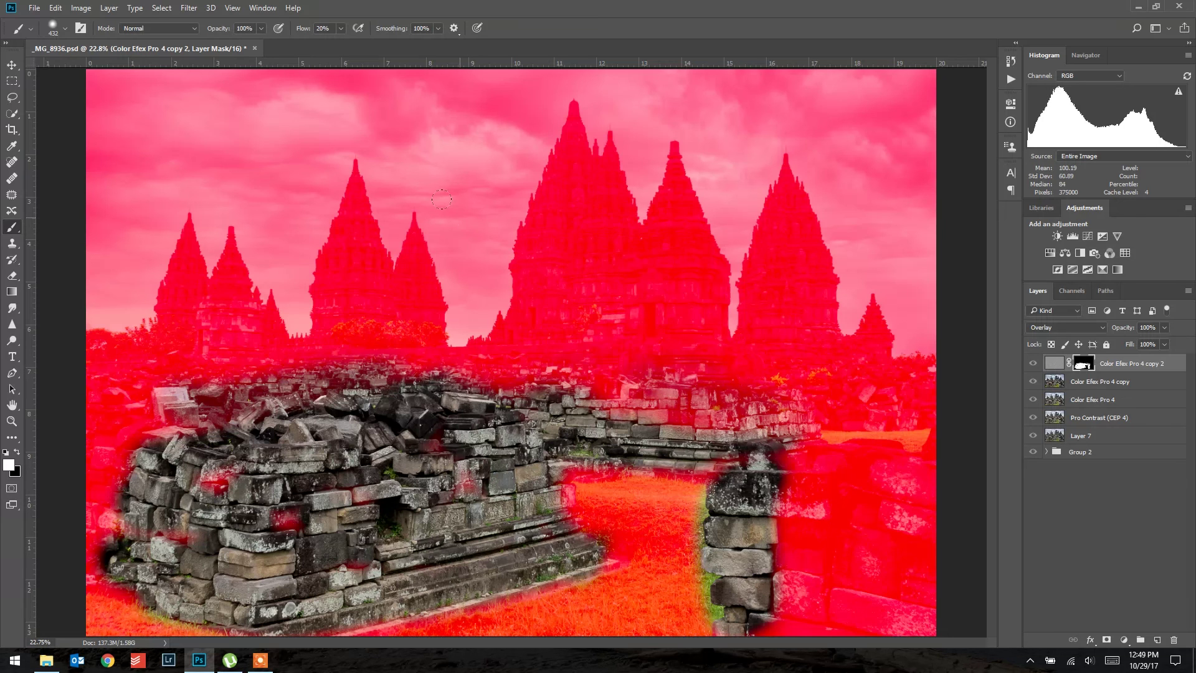
pyautogui.moveTo(113, 394)
pyautogui.mouseDown()
pyautogui.moveTo(108, 446)
pyautogui.moveTo(105, 399)
pyautogui.mouseUp()
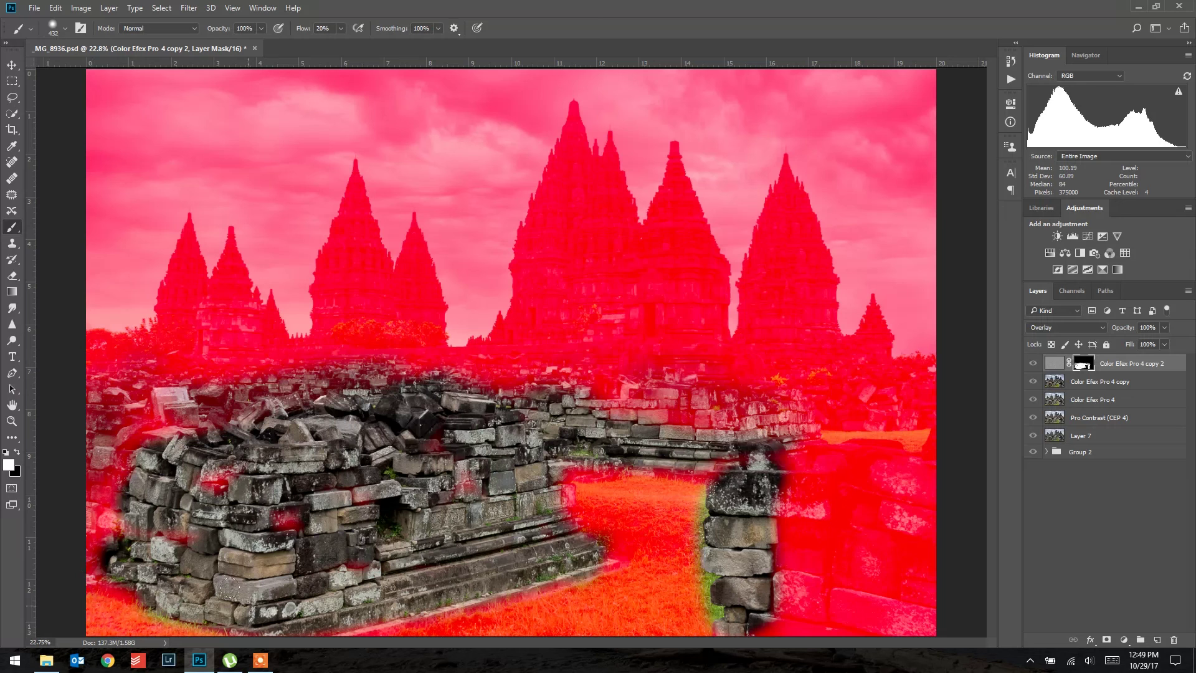
pyautogui.moveTo(79, 466); pyautogui.dragTo(44, 568)
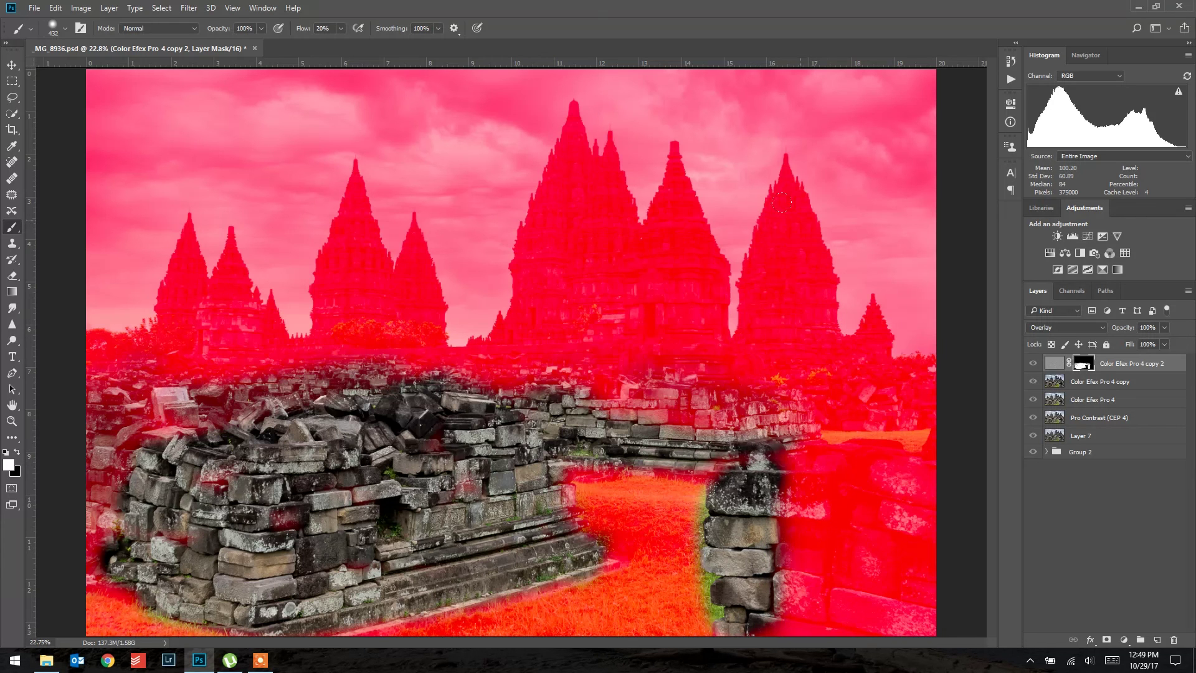
# Lightly paint the sharpening into the bodies of the background temple towers, from the large right-hand tower across to the far-left pair.
pyautogui.moveTo(781, 267)
pyautogui.mouseDown()
pyautogui.moveTo(790, 325)
pyautogui.moveTo(761, 222)
pyautogui.moveTo(766, 351)
pyautogui.moveTo(787, 329)
pyautogui.moveTo(805, 337)
pyautogui.moveTo(802, 299)
pyautogui.moveTo(763, 392)
pyautogui.moveTo(815, 362)
pyautogui.moveTo(899, 378)
pyautogui.moveTo(788, 360)
pyautogui.moveTo(816, 356)
pyautogui.mouseUp()
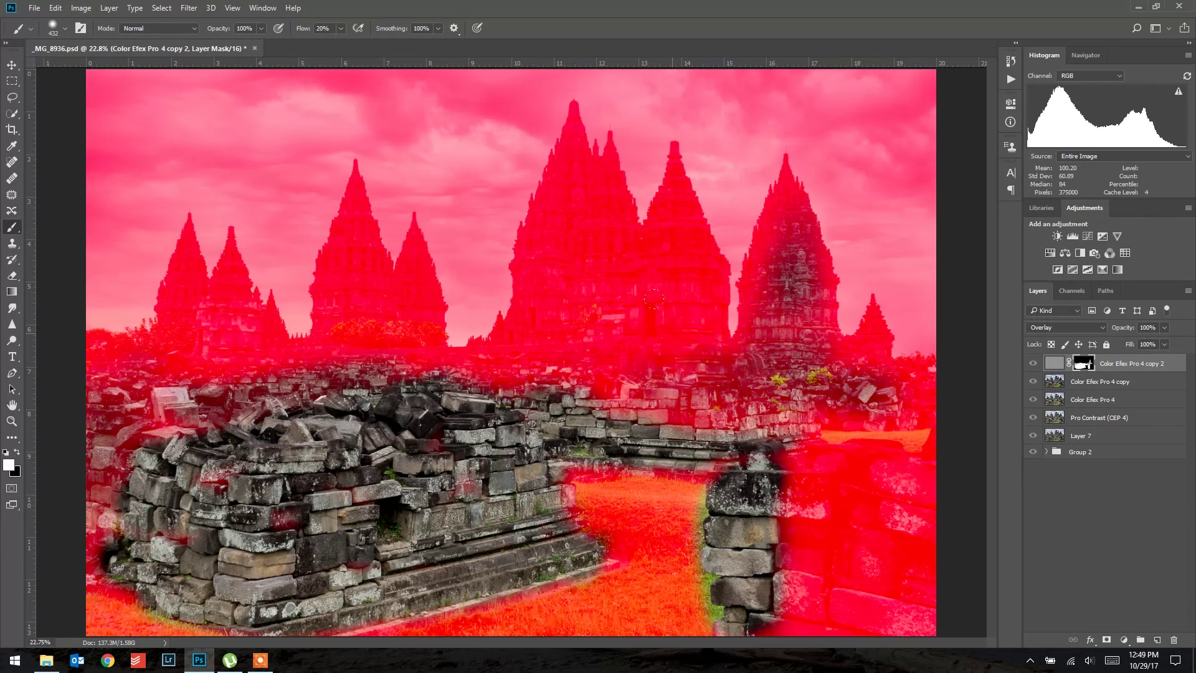
pyautogui.moveTo(666, 266)
pyautogui.mouseDown()
pyautogui.moveTo(683, 321)
pyautogui.moveTo(701, 293)
pyautogui.moveTo(697, 342)
pyautogui.moveTo(597, 334)
pyautogui.moveTo(556, 269)
pyautogui.mouseUp()
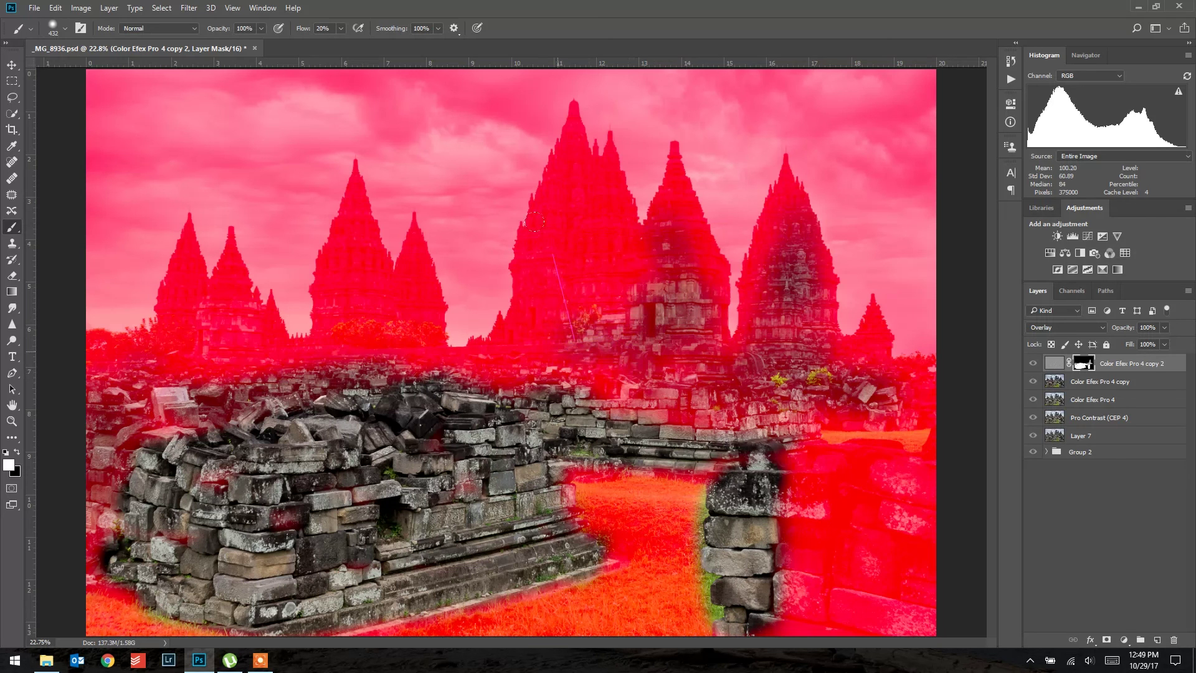
pyautogui.moveTo(557, 166)
pyautogui.mouseDown()
pyautogui.moveTo(533, 355)
pyautogui.moveTo(568, 254)
pyautogui.mouseUp()
pyautogui.moveTo(566, 204)
pyautogui.mouseDown()
pyautogui.moveTo(590, 306)
pyautogui.moveTo(576, 323)
pyautogui.moveTo(589, 287)
pyautogui.moveTo(610, 308)
pyautogui.mouseUp()
pyautogui.moveTo(534, 269)
pyautogui.mouseDown()
pyautogui.moveTo(453, 342)
pyautogui.moveTo(423, 352)
pyautogui.moveTo(390, 343)
pyautogui.moveTo(390, 258)
pyautogui.moveTo(414, 330)
pyautogui.moveTo(341, 278)
pyautogui.mouseUp()
pyautogui.moveTo(334, 217)
pyautogui.mouseDown()
pyautogui.moveTo(362, 281)
pyautogui.moveTo(342, 309)
pyautogui.moveTo(368, 349)
pyautogui.moveTo(331, 343)
pyautogui.mouseUp()
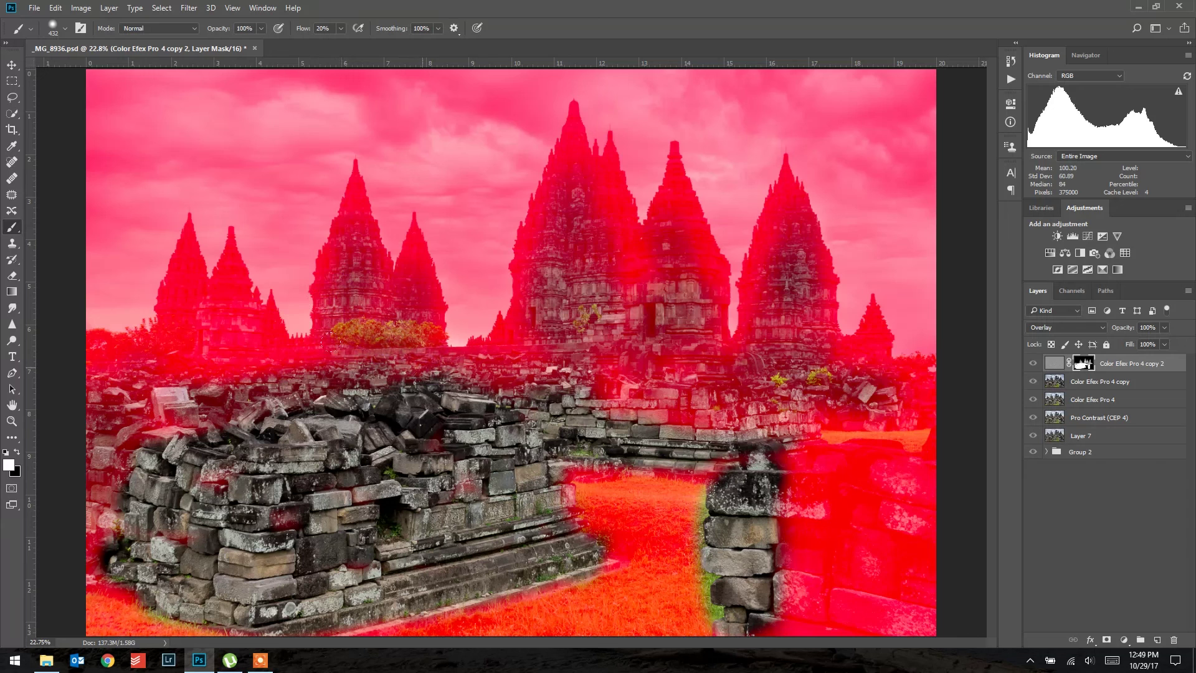
pyautogui.moveTo(169, 261)
pyautogui.mouseDown()
pyautogui.moveTo(168, 322)
pyautogui.moveTo(234, 288)
pyautogui.moveTo(213, 277)
pyautogui.moveTo(234, 333)
pyautogui.moveTo(265, 347)
pyautogui.moveTo(325, 348)
pyautogui.moveTo(112, 353)
pyautogui.mouseUp()
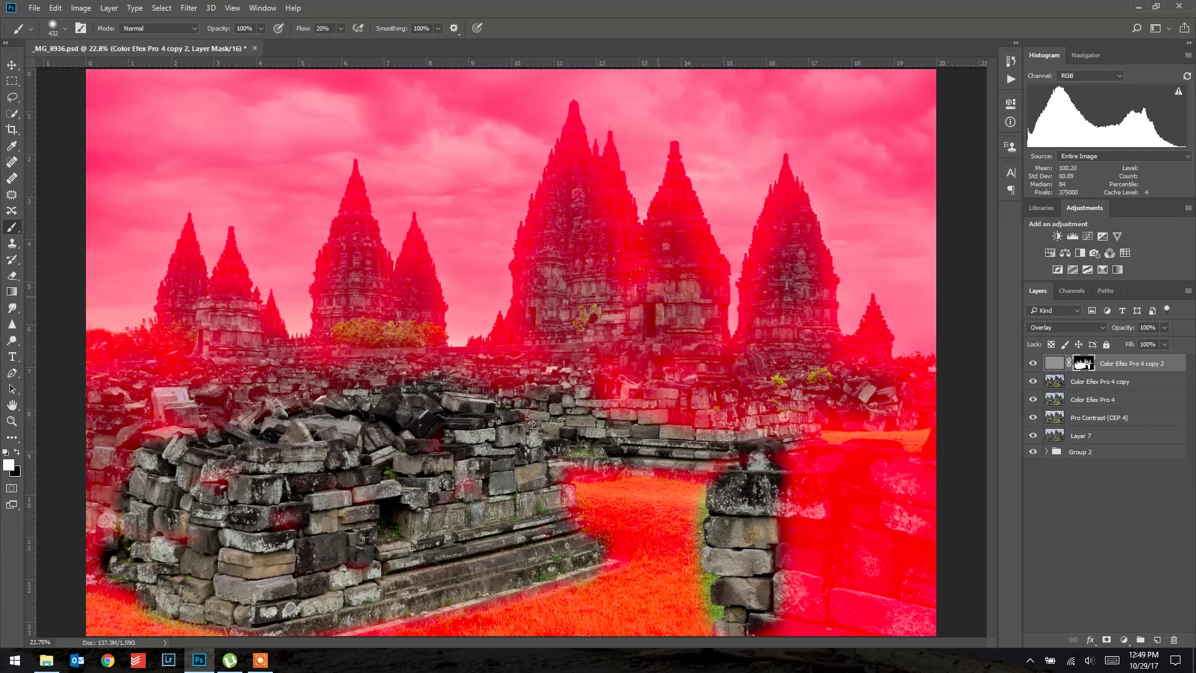
# Hide the red mask overlay and compare the photo with and without the Color Efex Pro 4 copy 2 sharpening layer, leaving it visible.
pyautogui.press('\\')
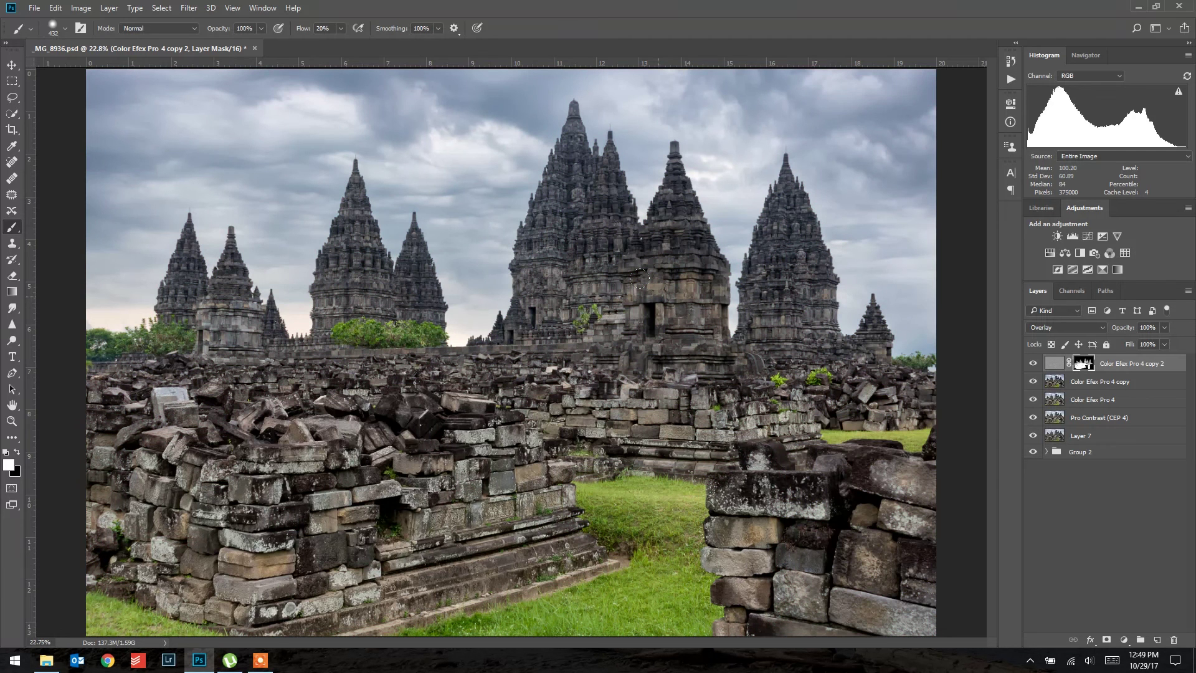
pyautogui.click(1033, 363)
pyautogui.click(1033, 364)
pyautogui.click(1032, 364)
pyautogui.click(1033, 364)
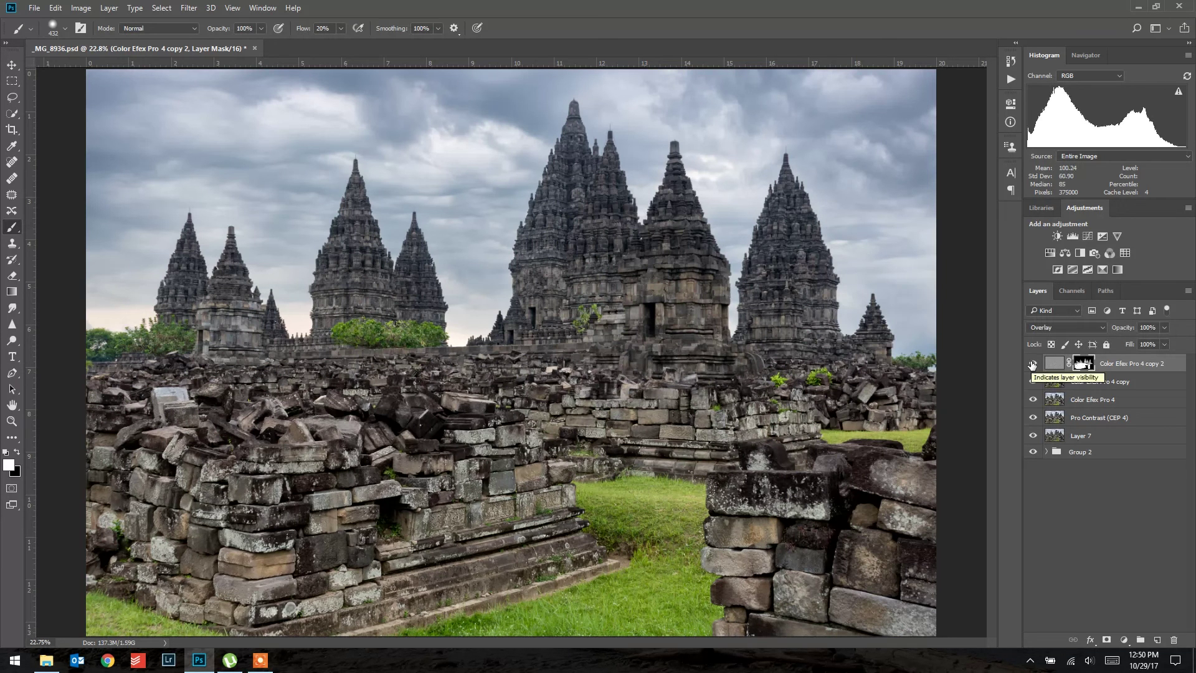
pyautogui.click(1032, 364)
pyautogui.click(1032, 364)
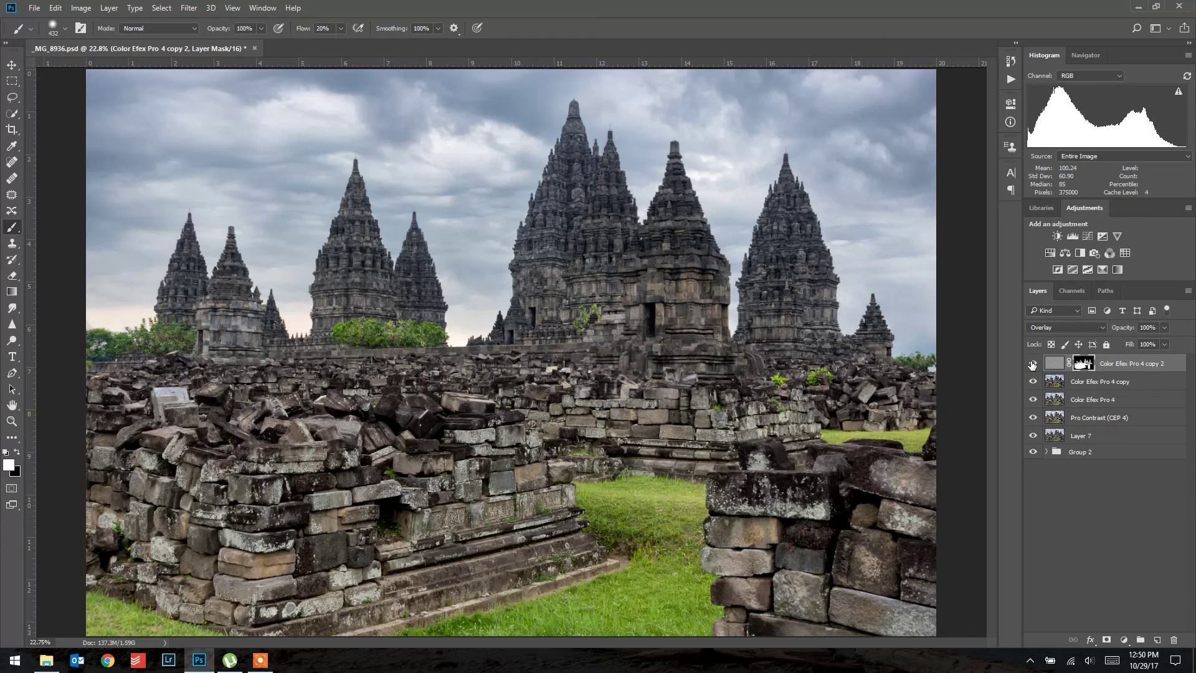
pyautogui.click(1033, 363)
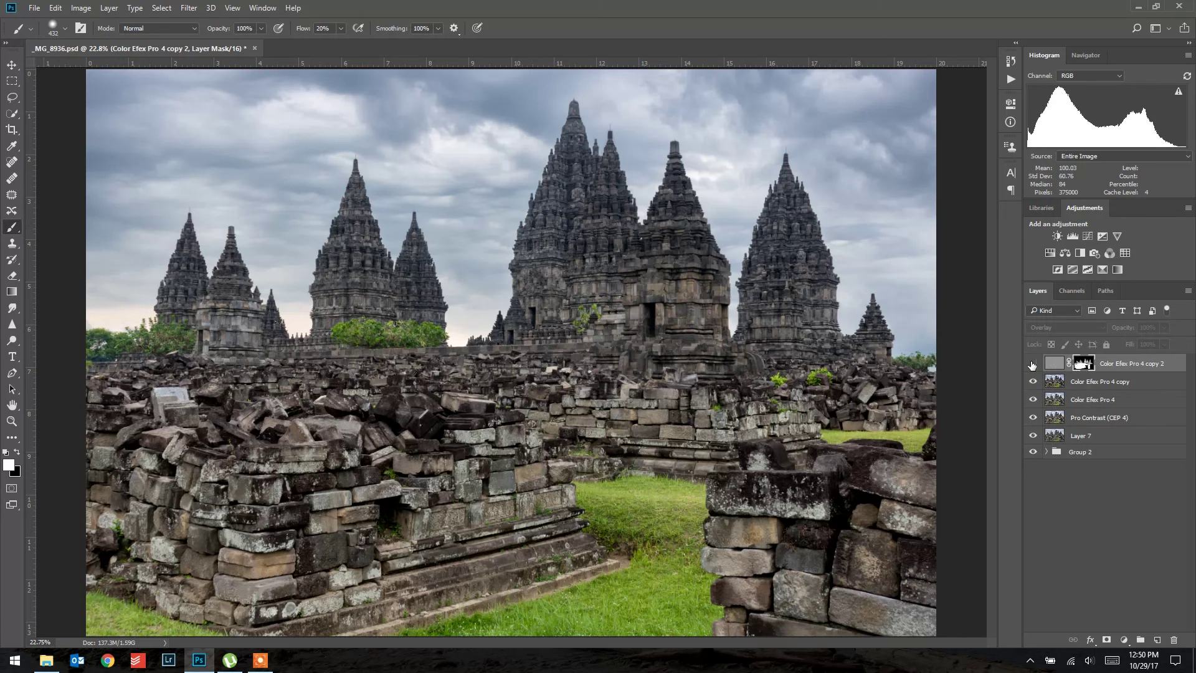
pyautogui.click(1032, 364)
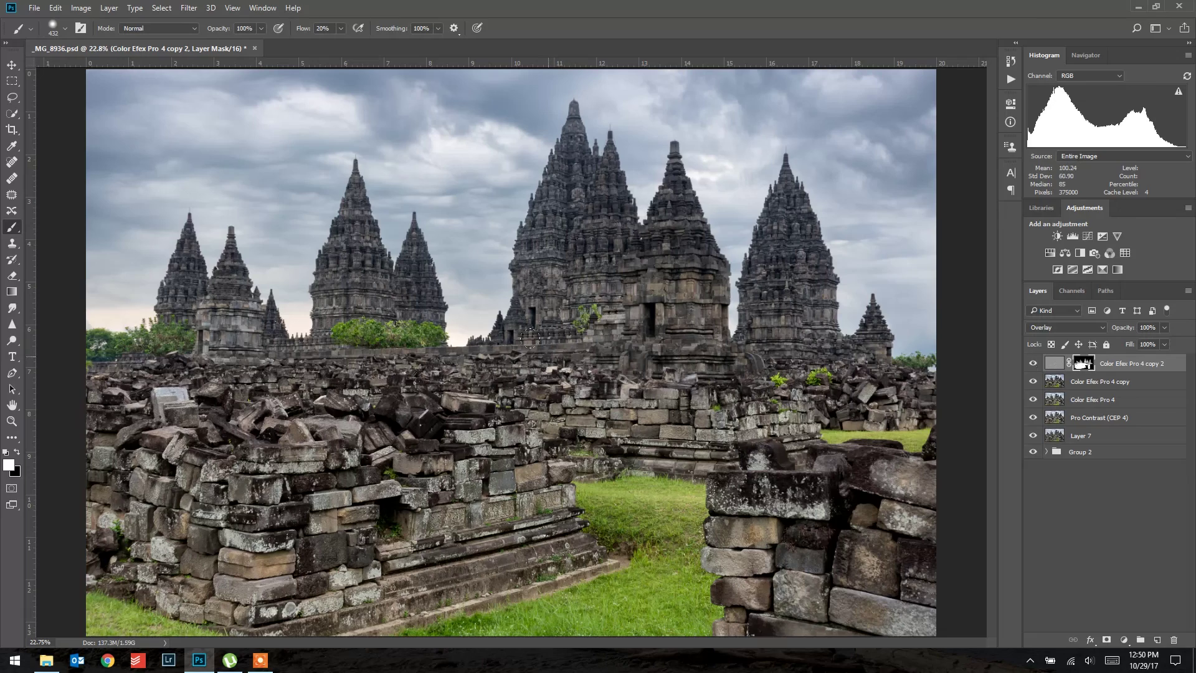